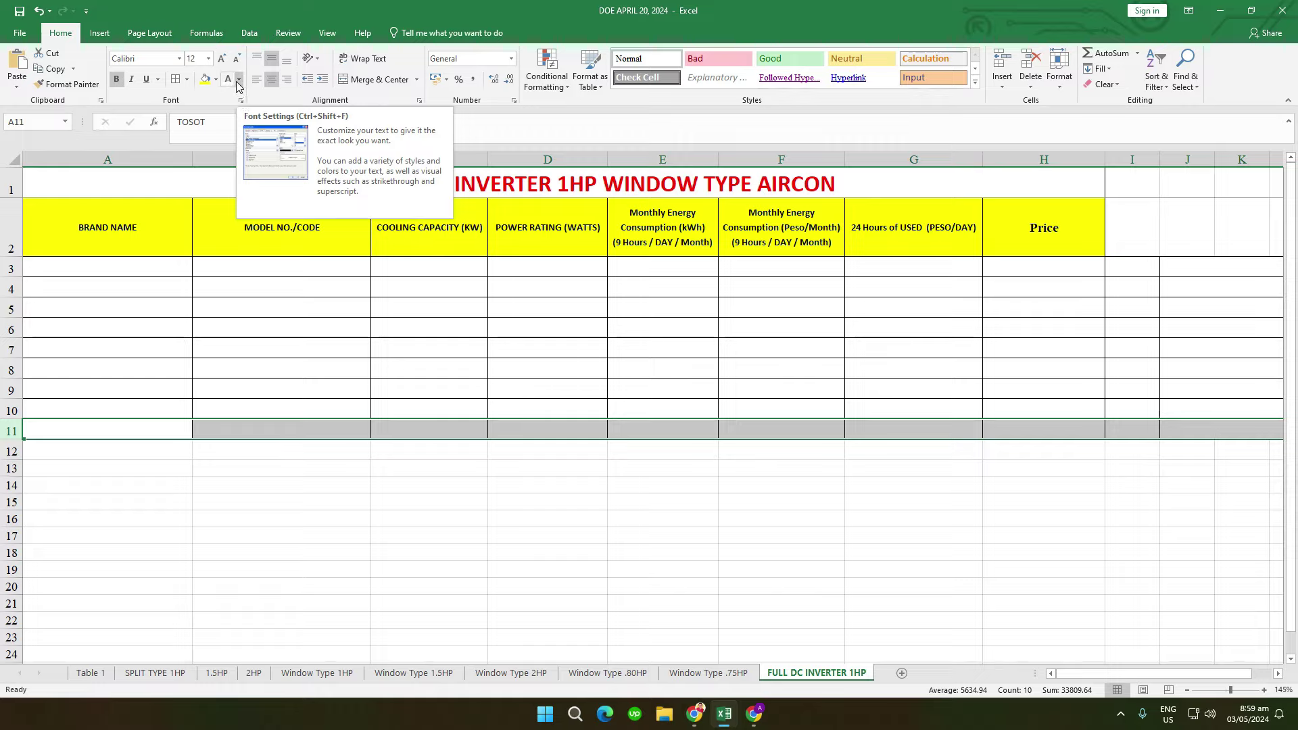
Step: Set the font color of the TOSOT entry in row 11 to black
left_click(238, 80)
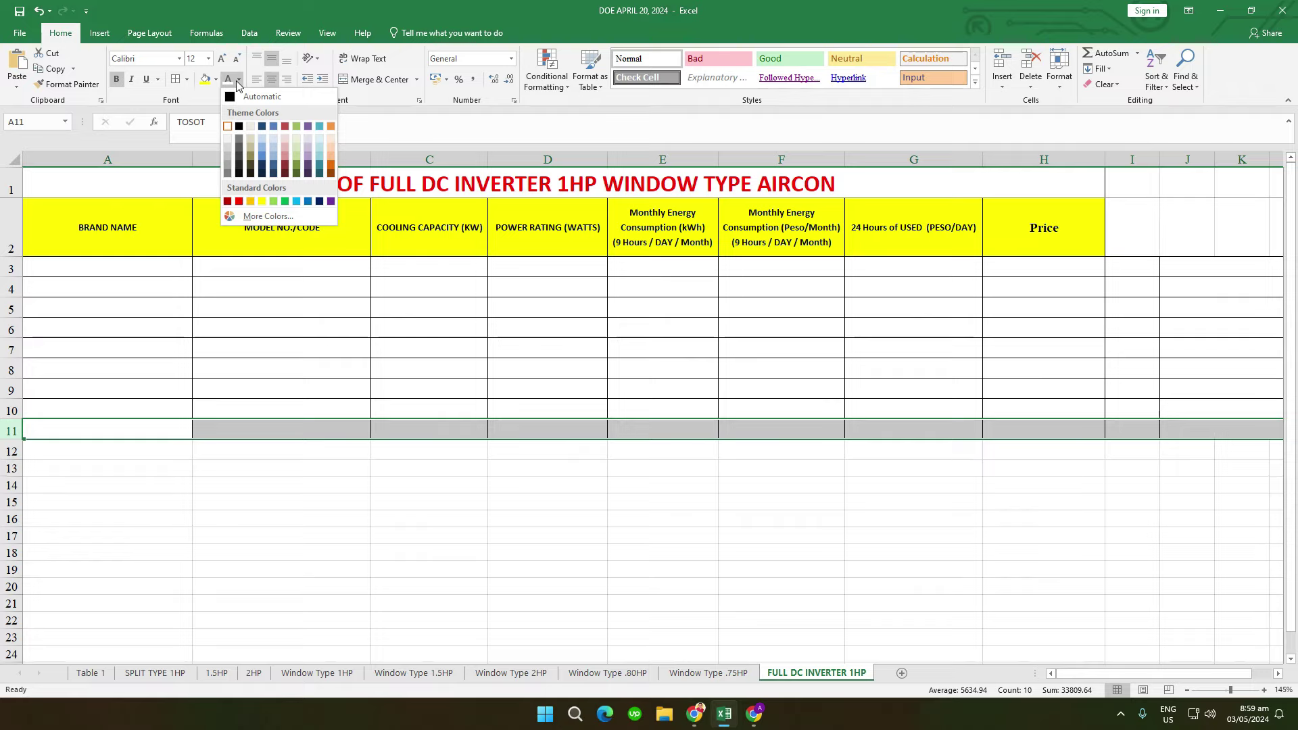
left_click(238, 125)
left_click(241, 399)
left_click(197, 444)
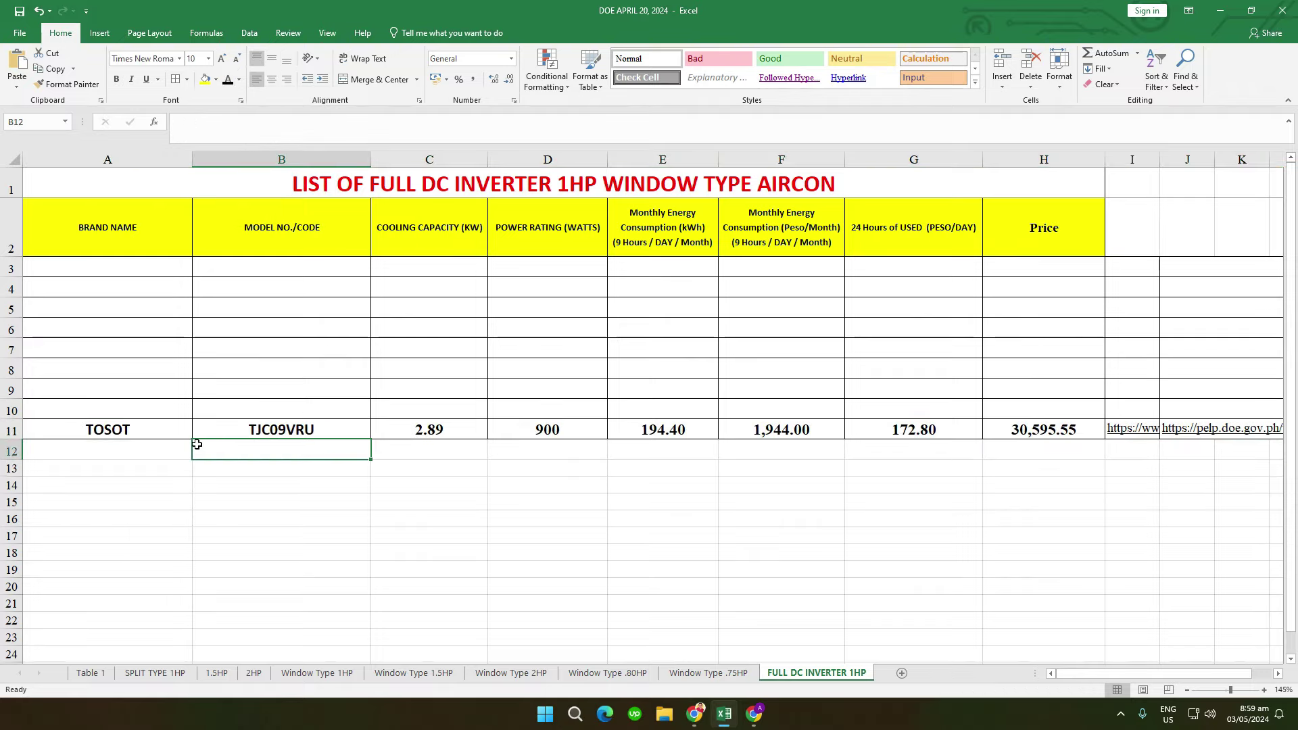
Step: Examine the TOSOT row's brand name, model code, cooling capacity and power rating under their column headings
left_click(137, 428)
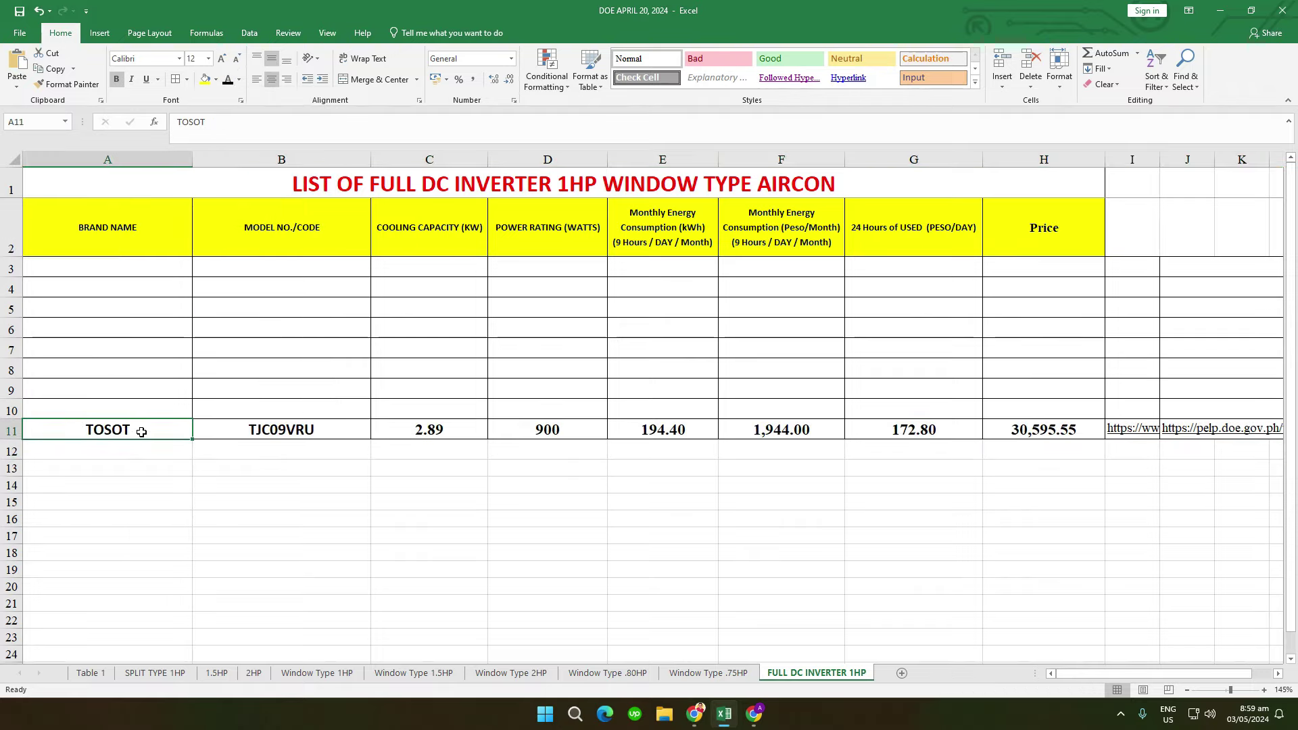
left_click(315, 245)
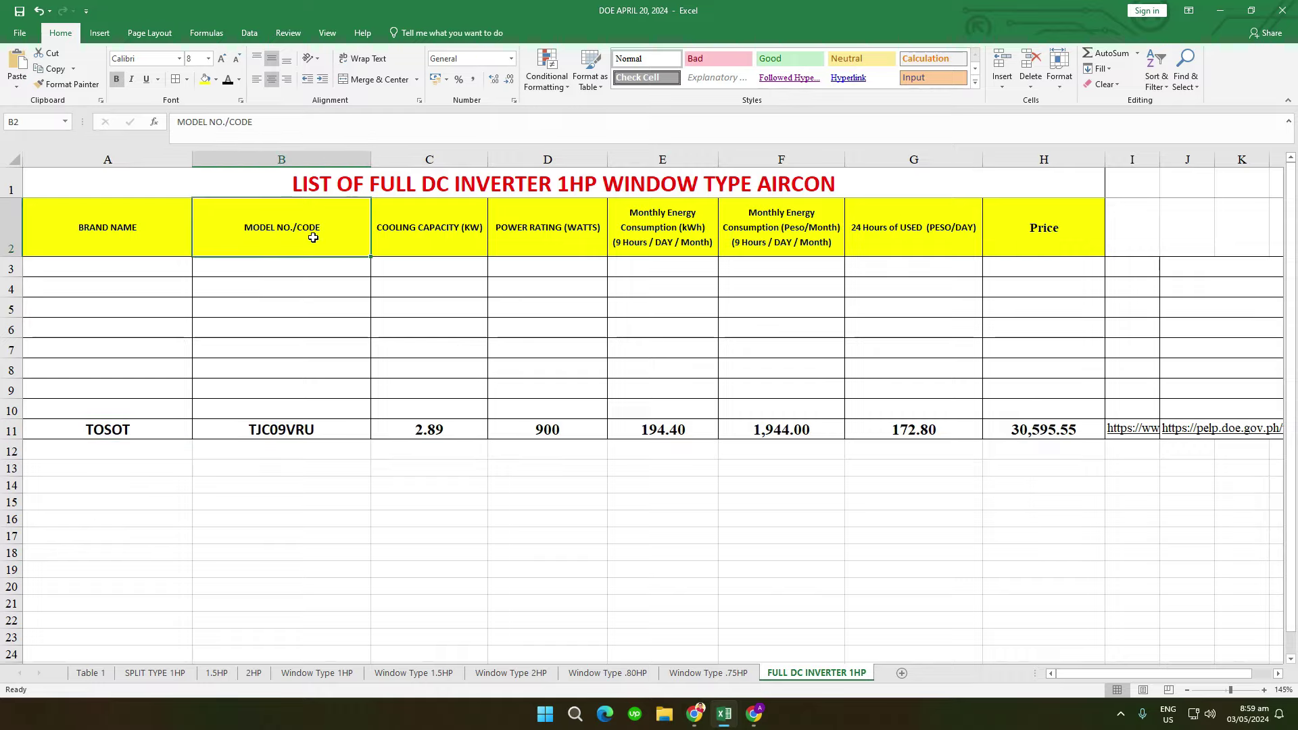
left_click(318, 432)
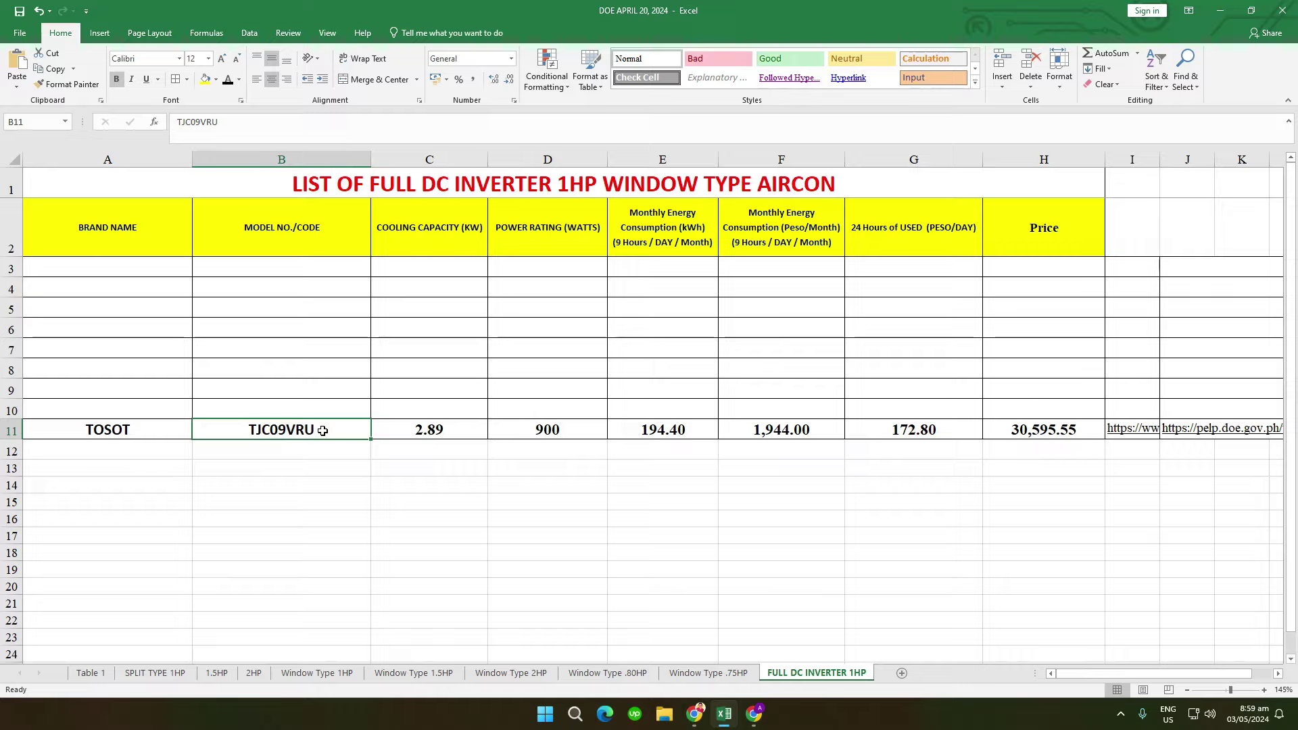
left_click(389, 488)
left_click(430, 365)
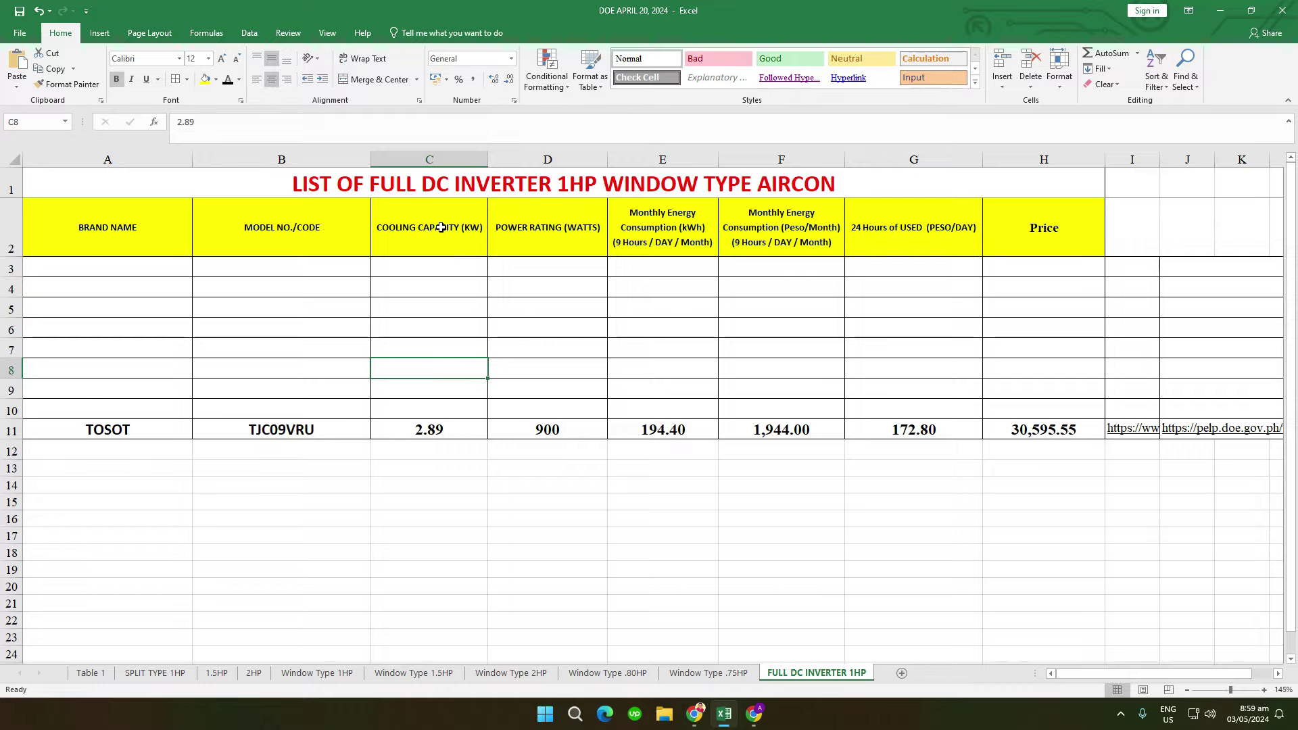
left_click(444, 234)
left_click(448, 436)
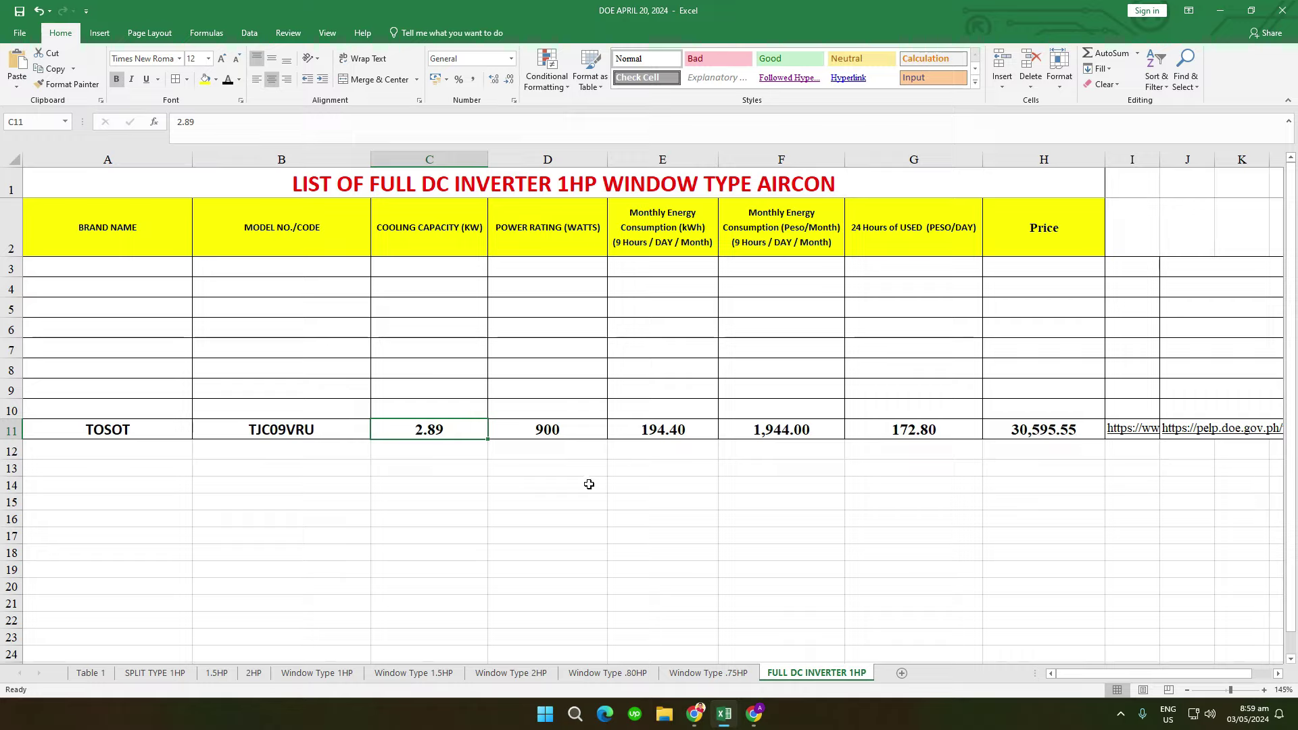
left_click(588, 485)
left_click(574, 432)
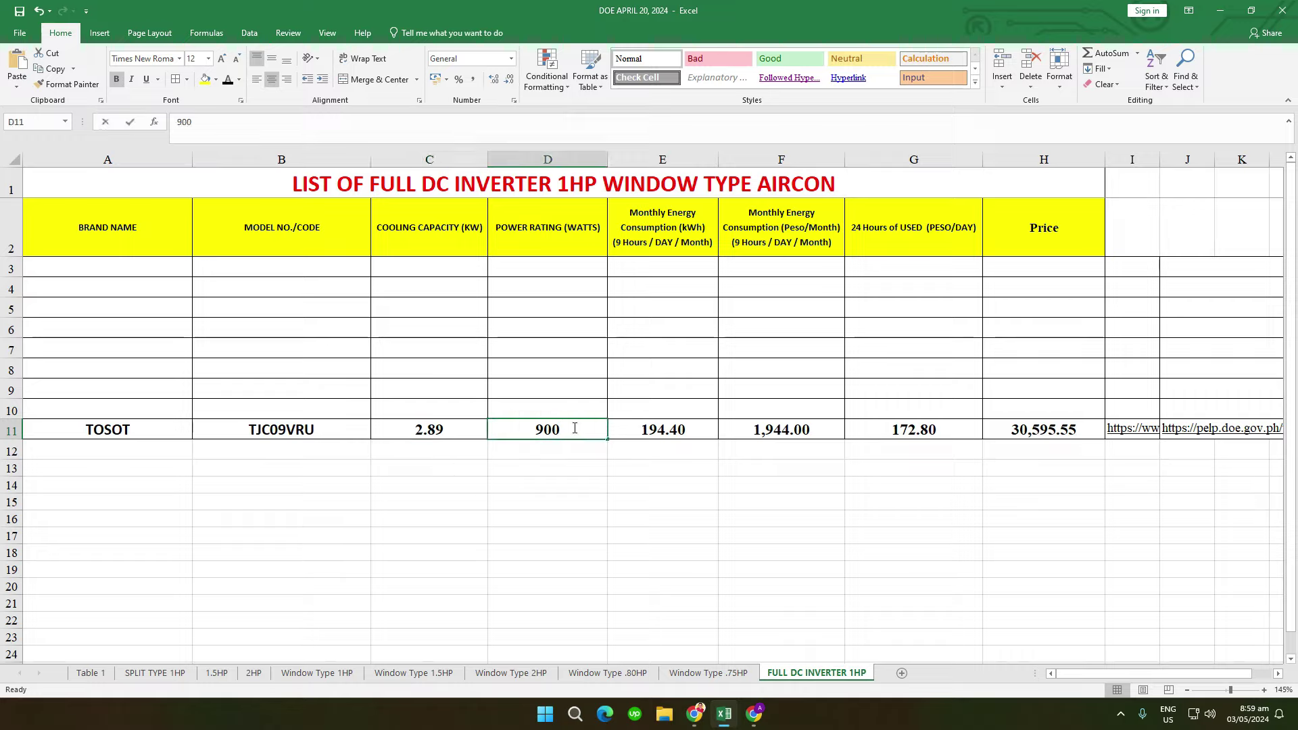
double_click(573, 428)
double_click(573, 428)
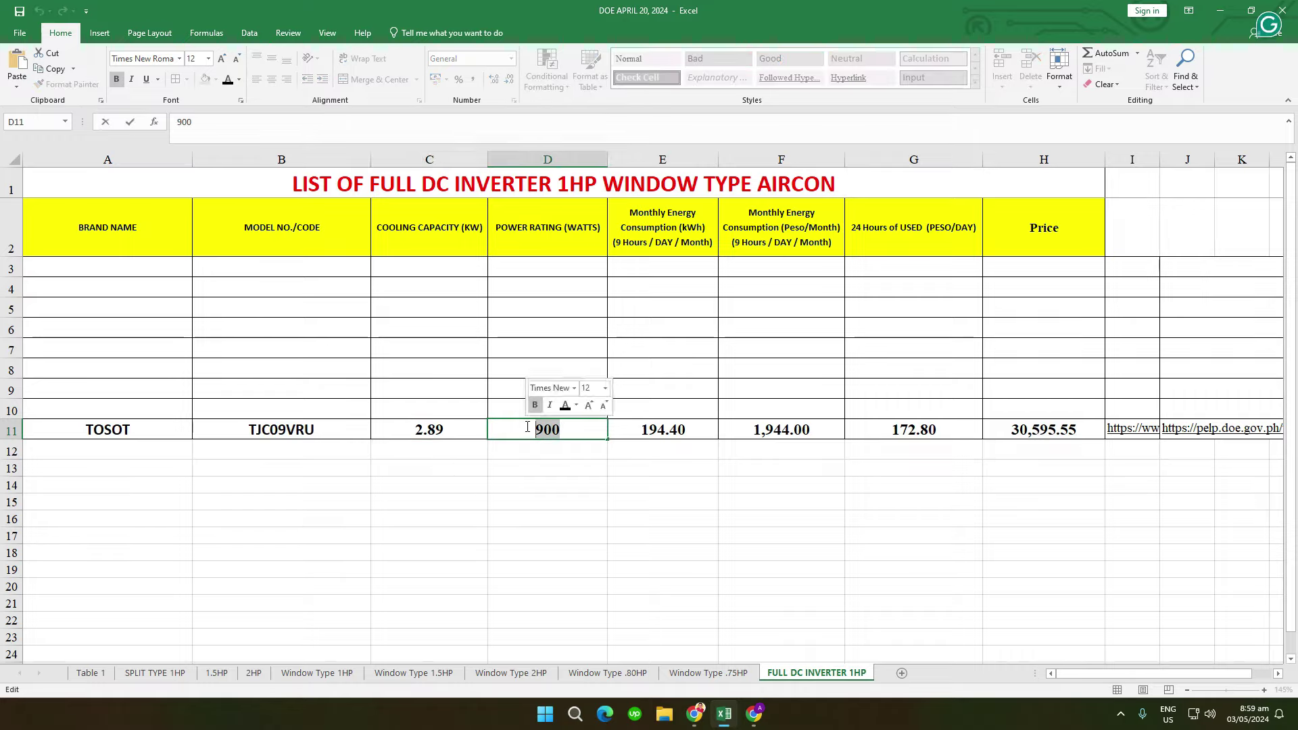
Step: Examine the TOSOT row's monthly energy consumption, monthly peso cost, 24-hour cost and price, including the usage hours in the consumption heading
double_click(697, 430)
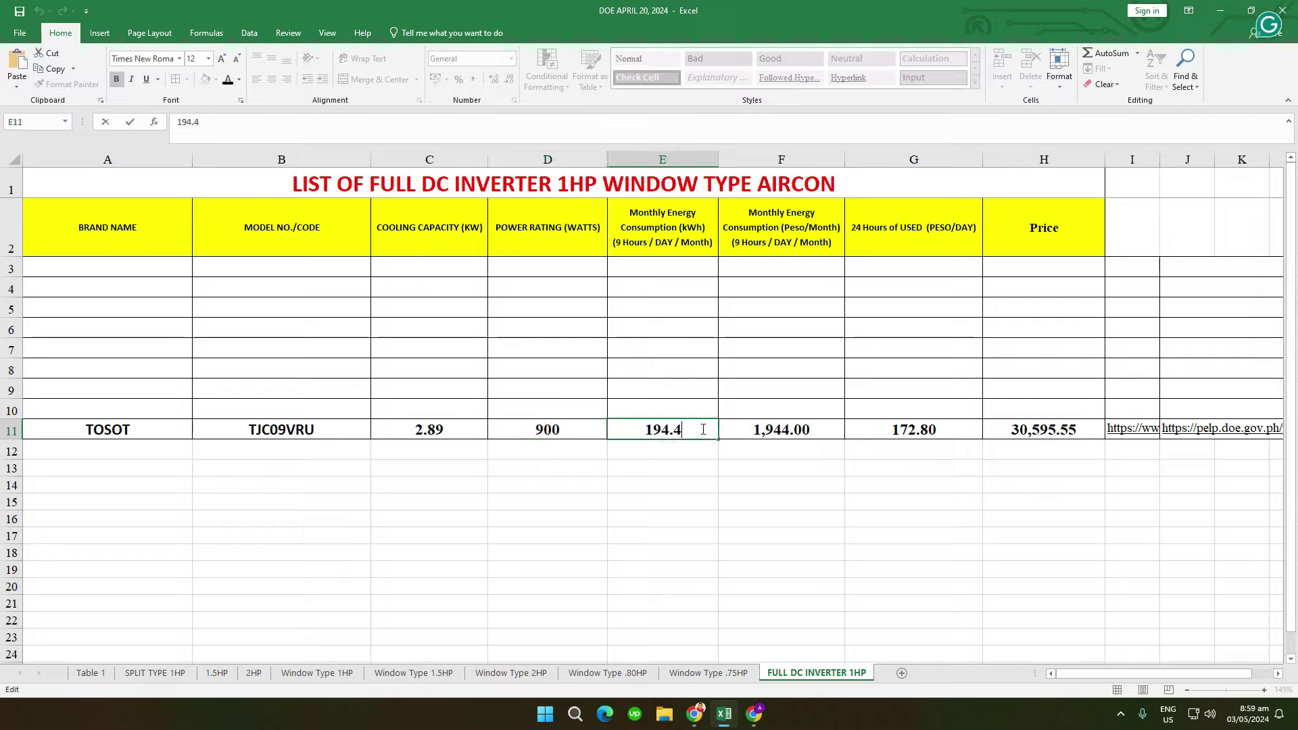
double_click(616, 242)
left_click_drag(616, 242, 688, 242)
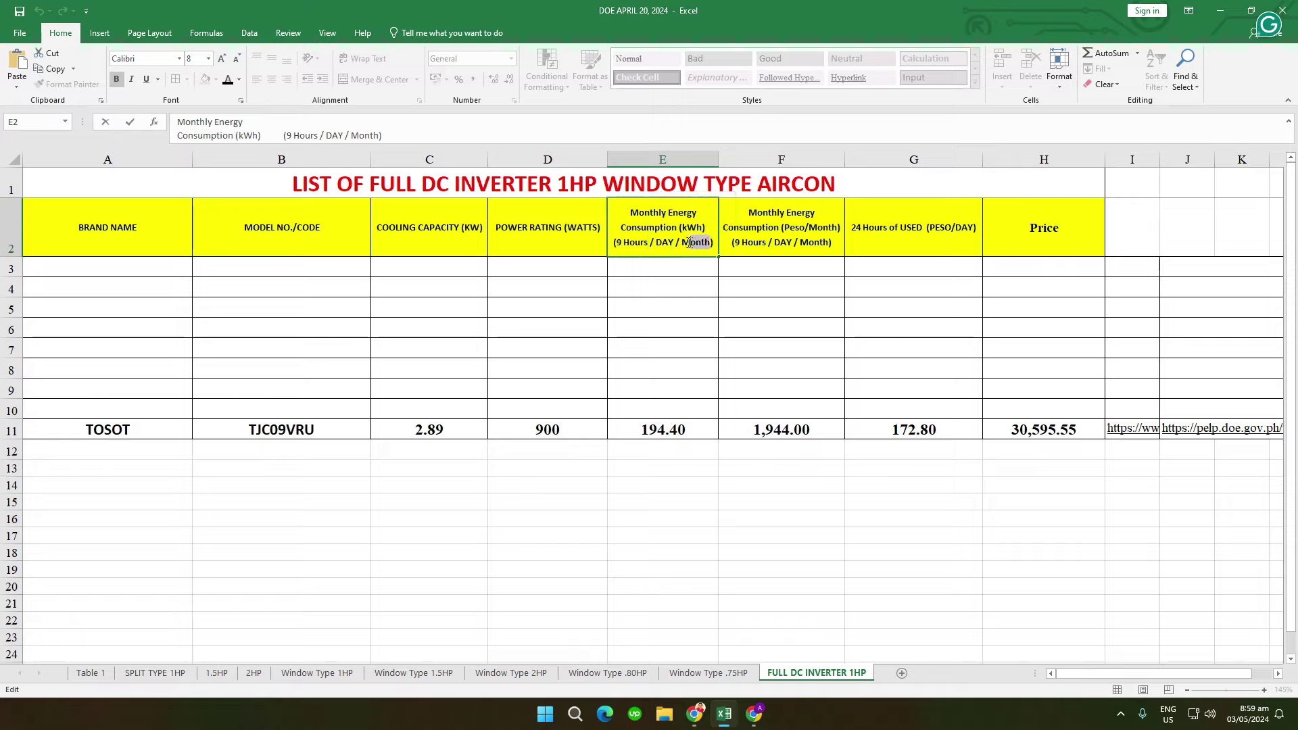
left_click(690, 427)
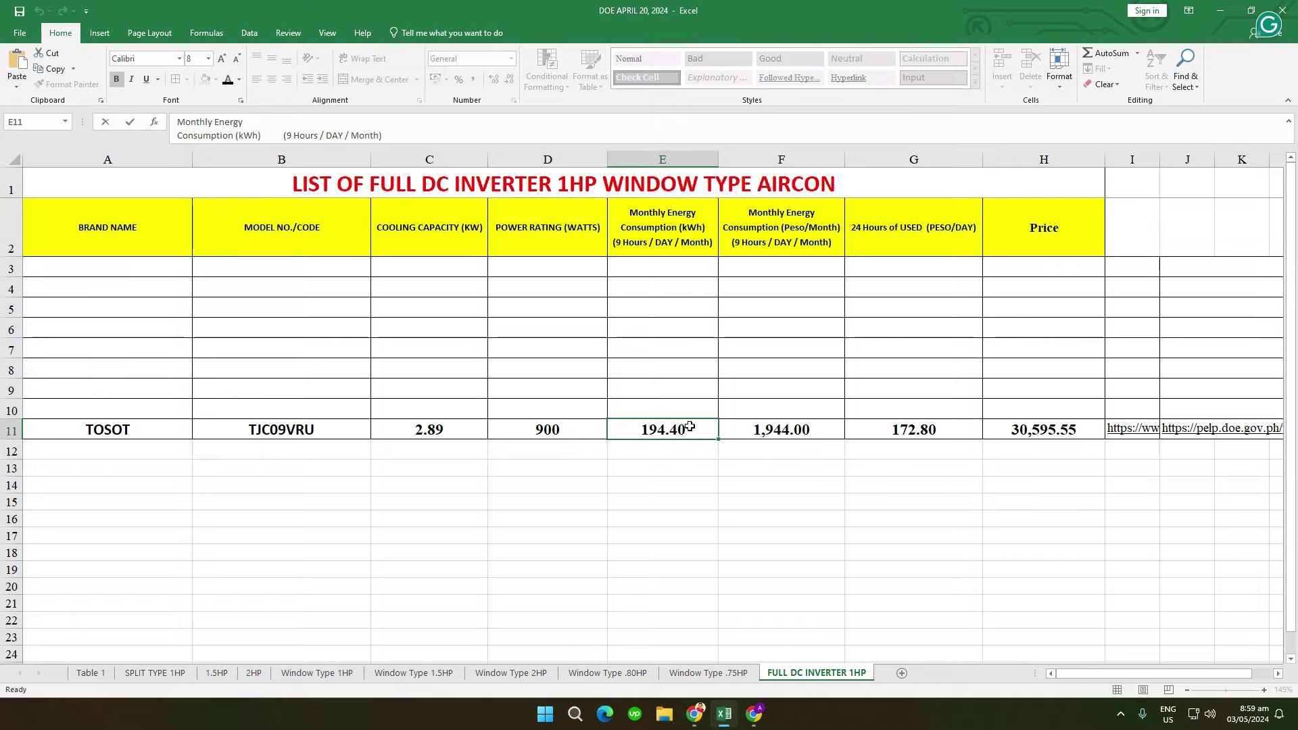
left_click(684, 502)
left_click(688, 429)
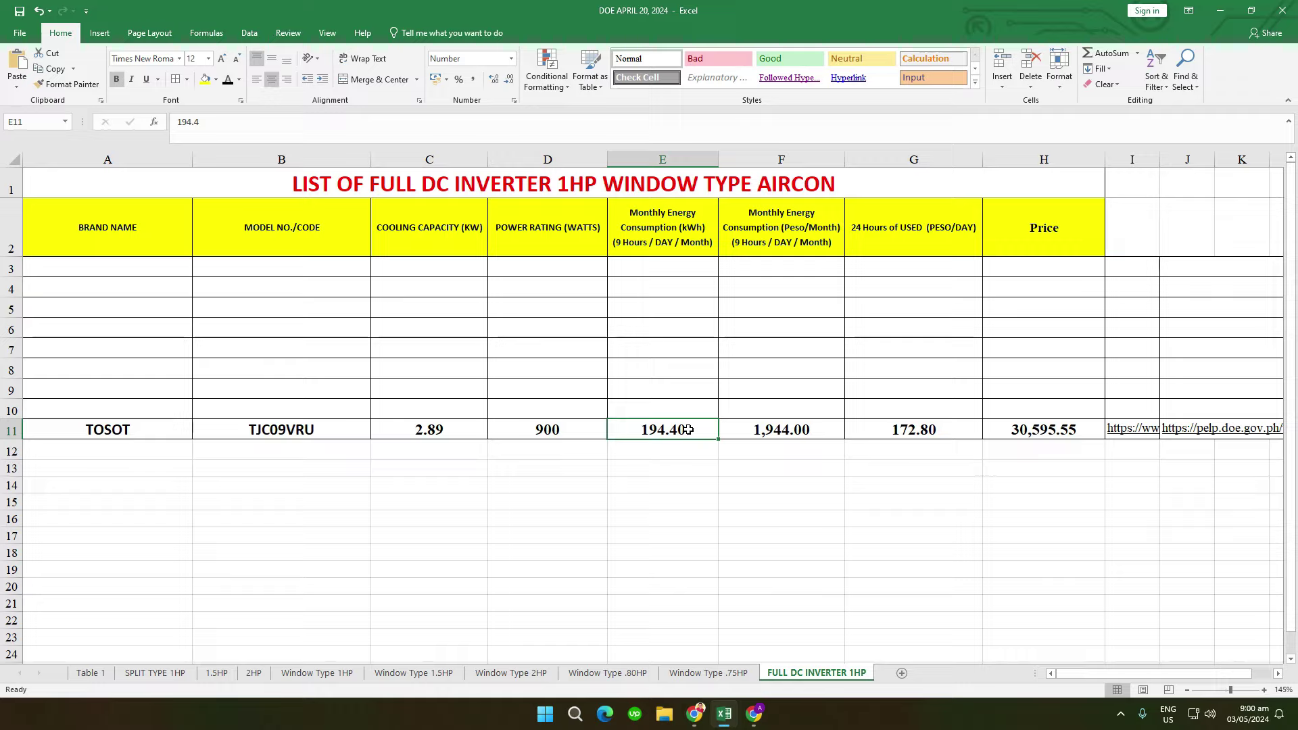
left_click(711, 481)
left_click(682, 413)
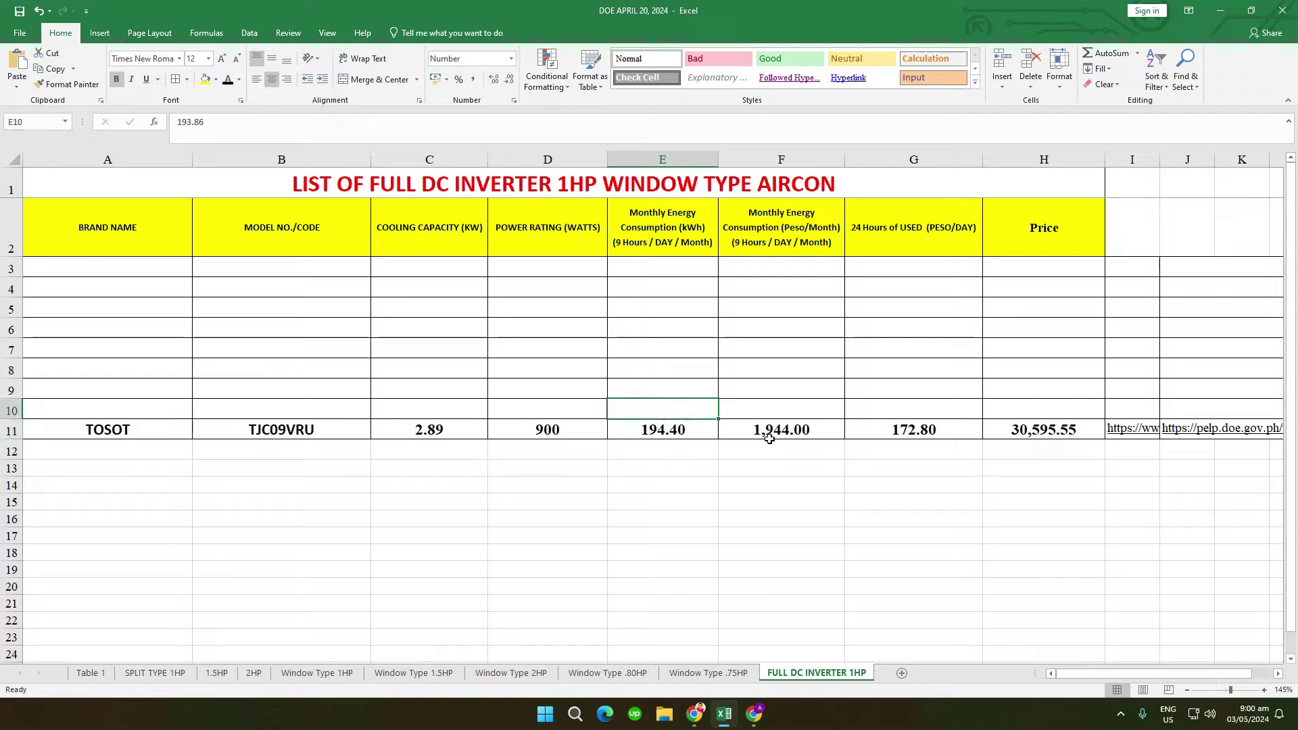
left_click(811, 428)
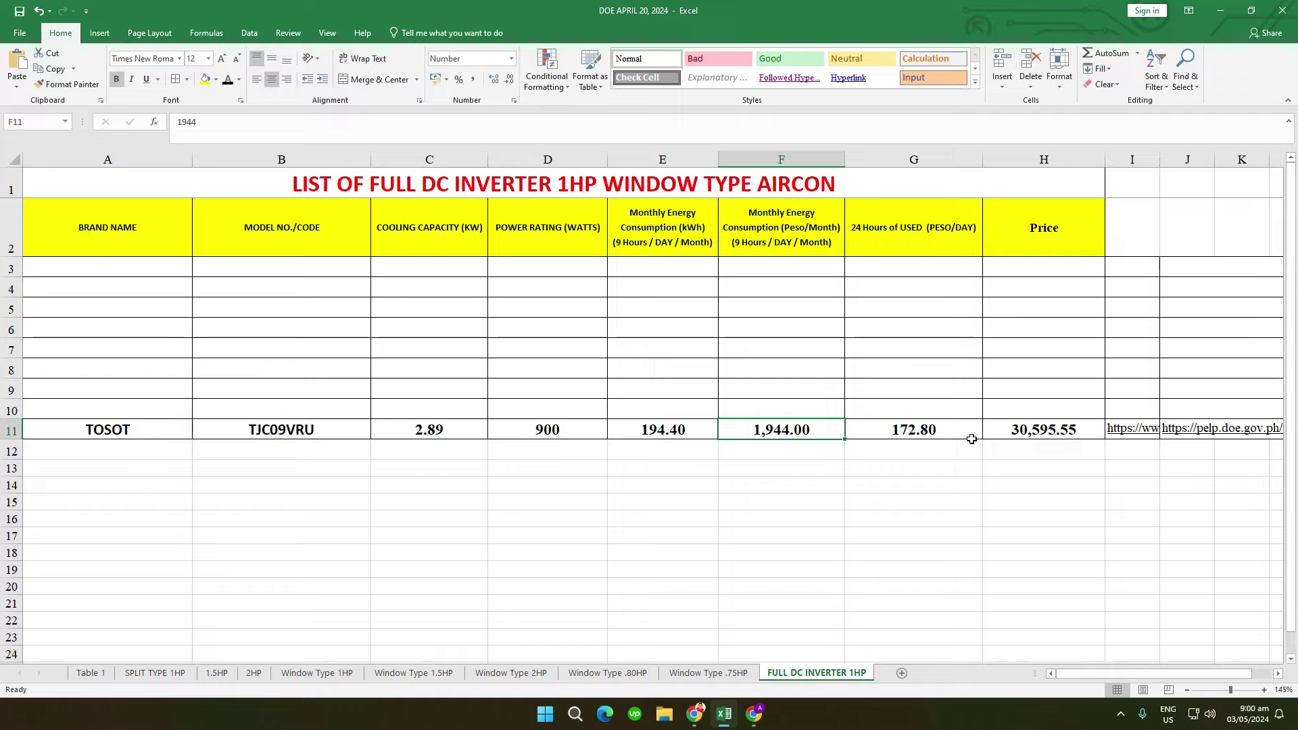
left_click(947, 432)
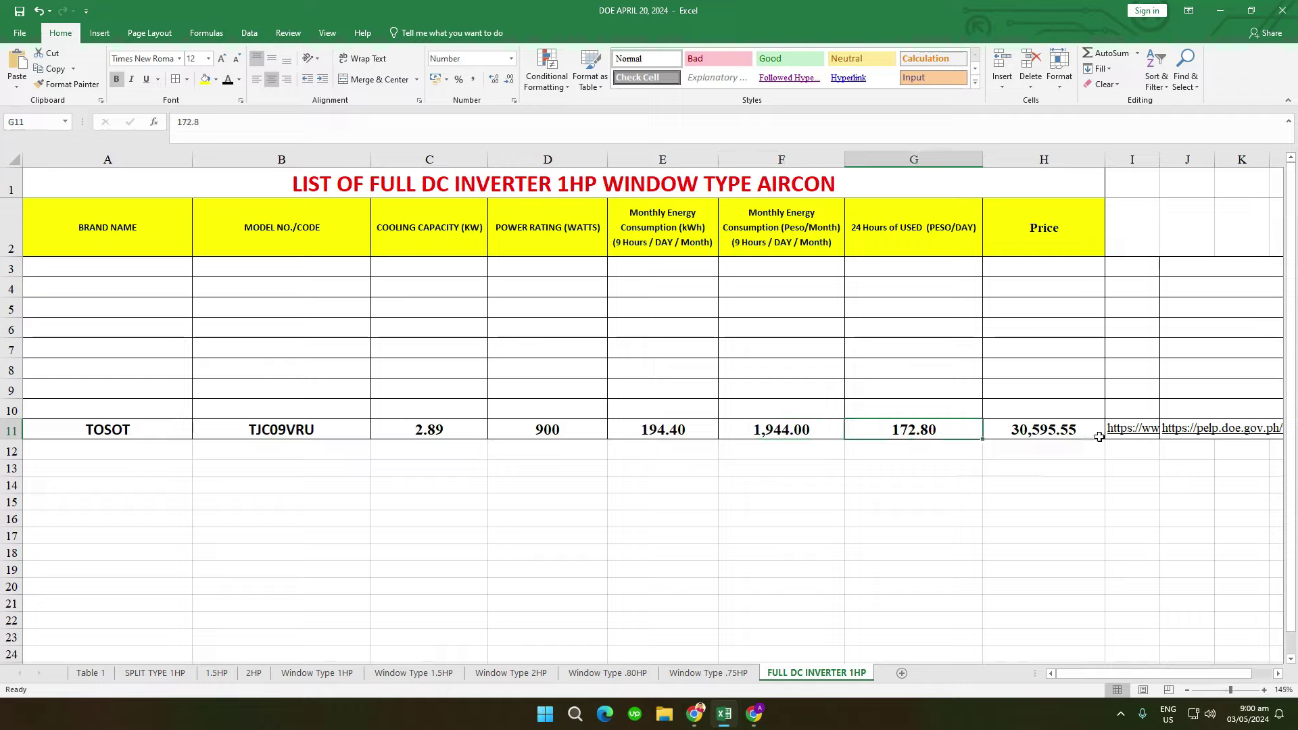
left_click(1088, 432)
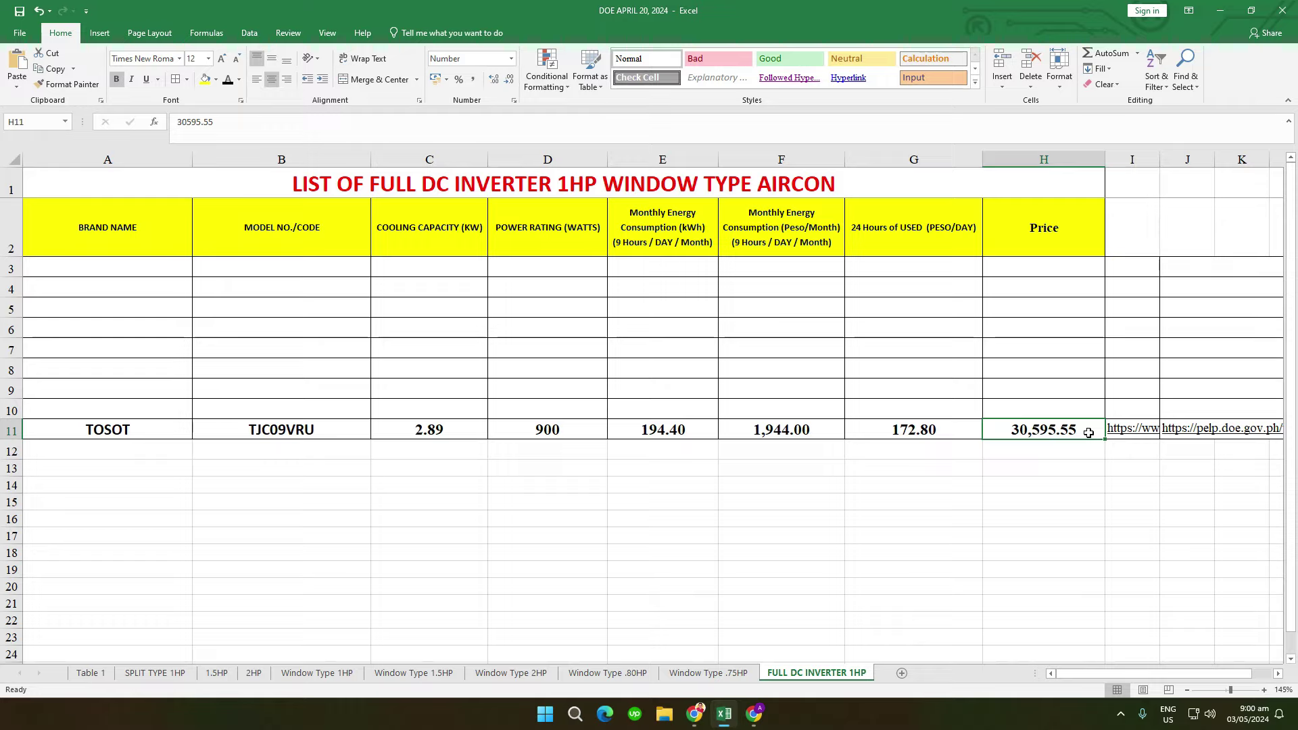
Step: Copy the pelp.doe.gov.ph link from cell J11 and open it in a new Chrome tab
left_click(1128, 451)
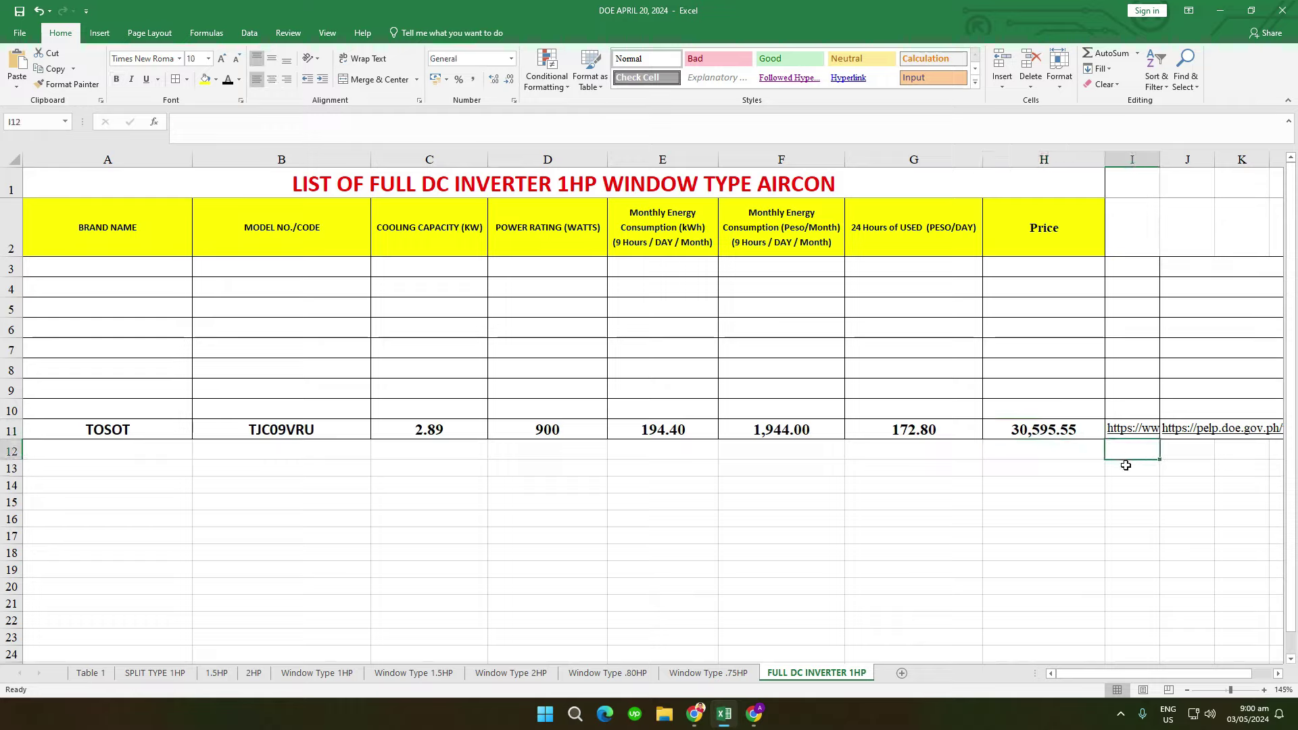
key("Up")
key("Right")
key("ctrl+c")
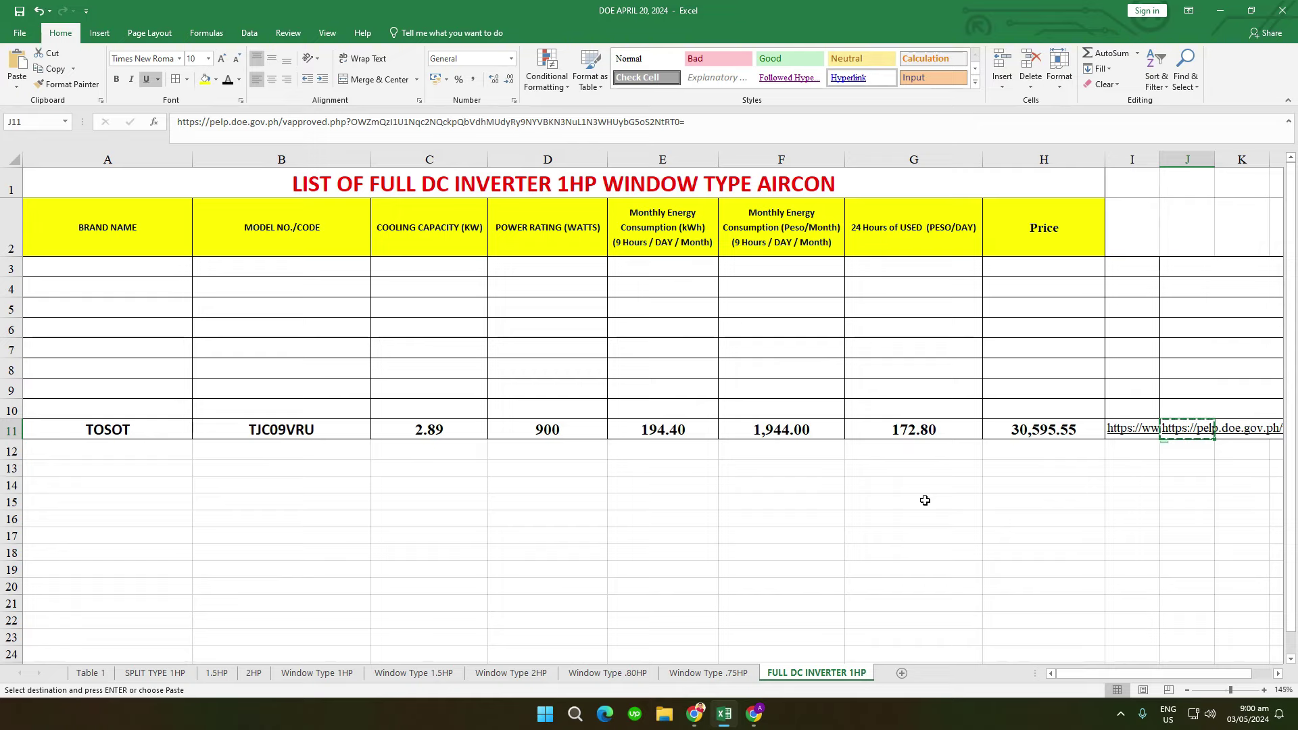
left_click(755, 716)
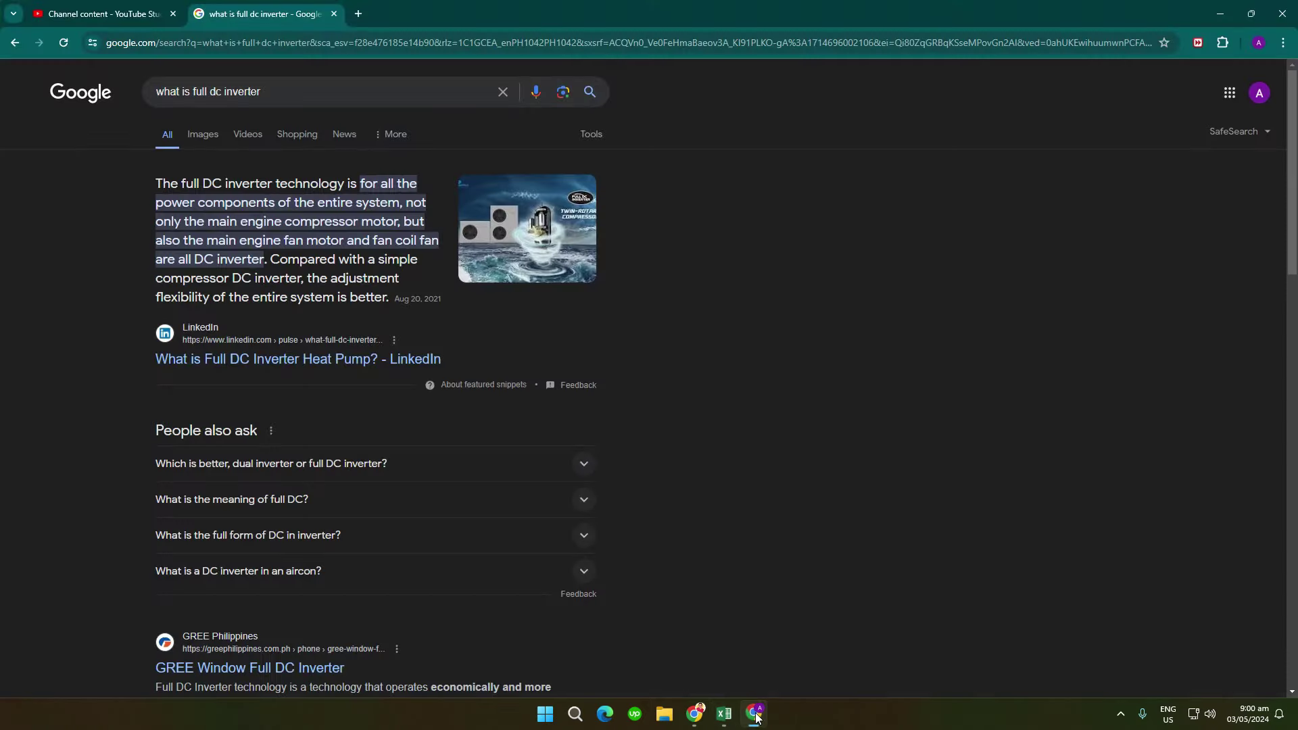
left_click(357, 14)
key("ctrl+v")
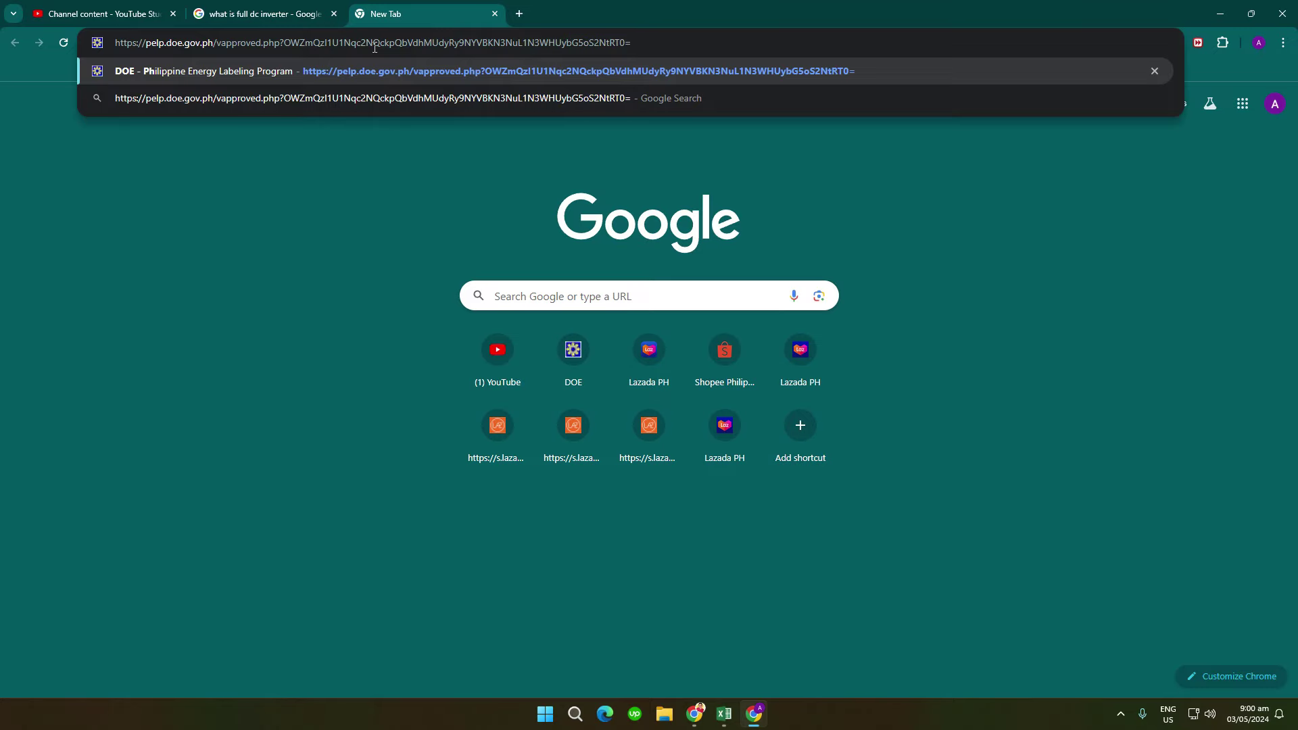
key("Return")
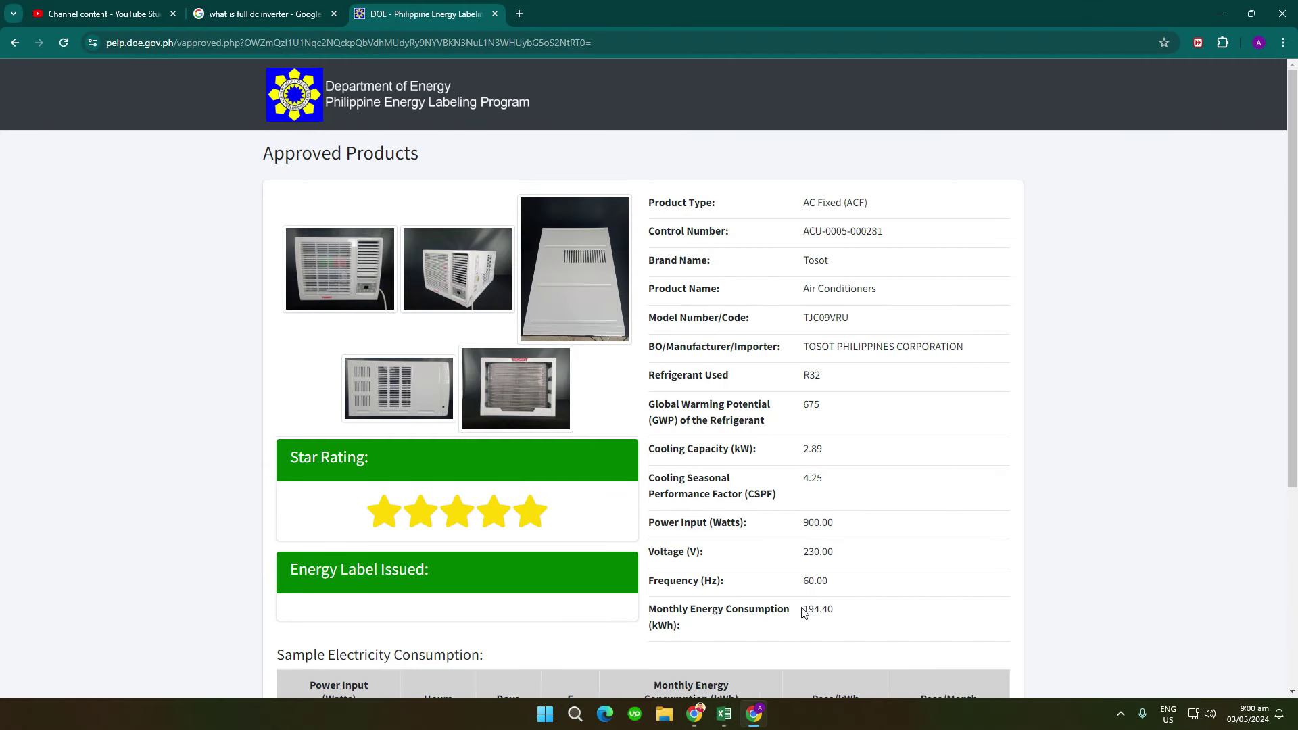
Step: Copy the model code TJC09VRU from cell B11 in Excel and find it on the DOE product page in Chrome
left_click(723, 714)
left_click(338, 433)
key("ctrl+c")
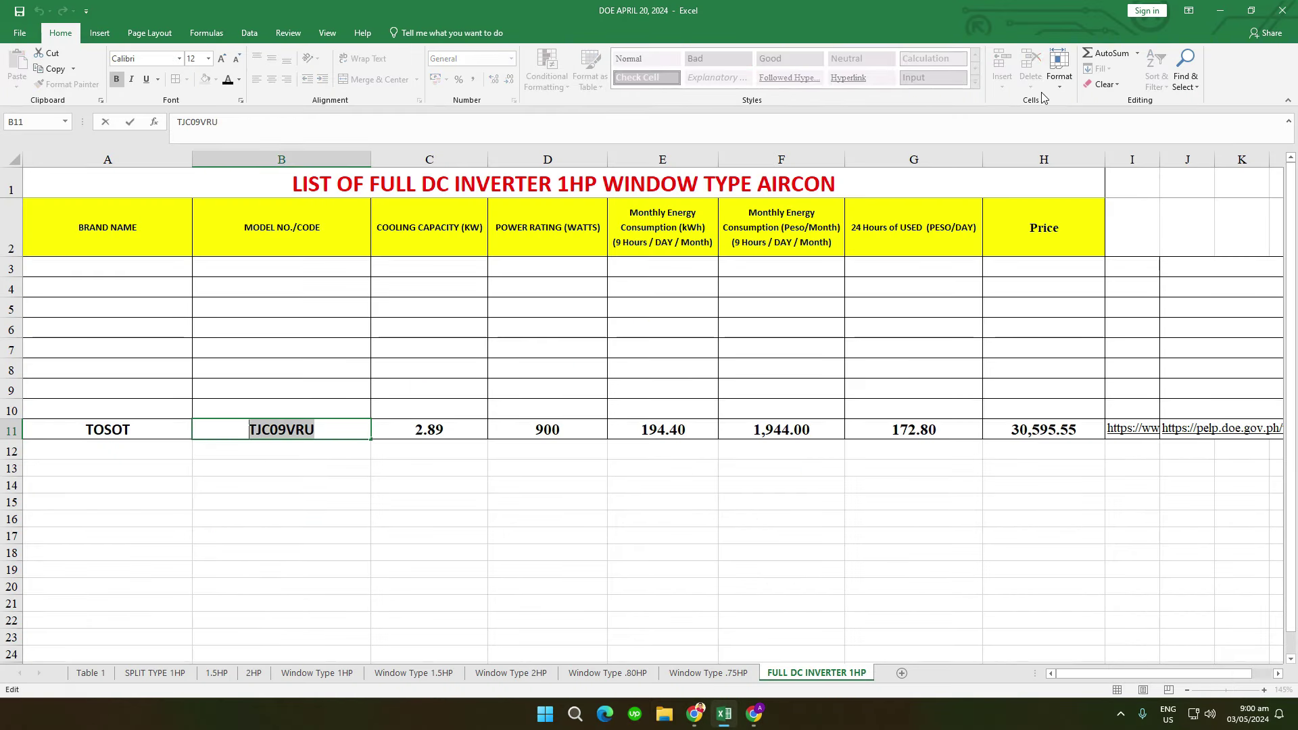
key("alt+Tab")
key("ctrl+f")
key("ctrl+v")
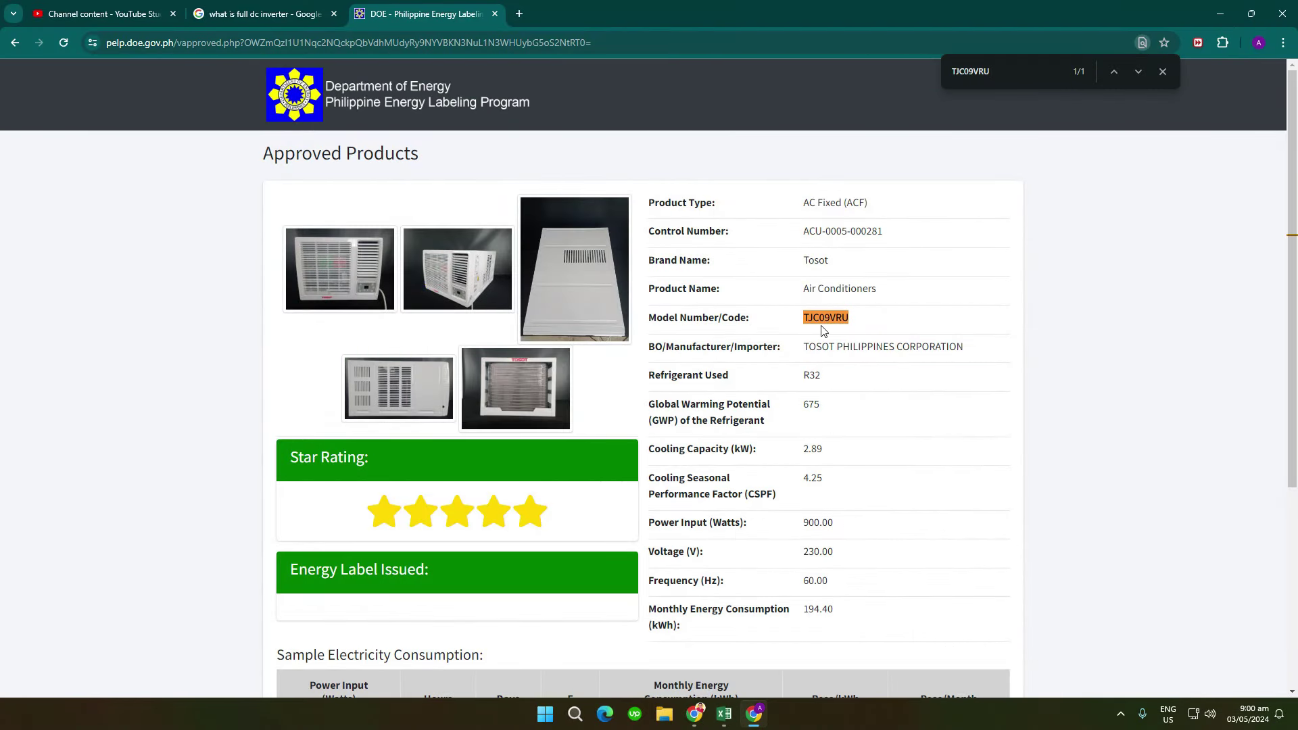
Step: Compare the cooling capacity on the DOE product page with cell C11 in the Excel sheet
scroll(825, 390, "down", 1)
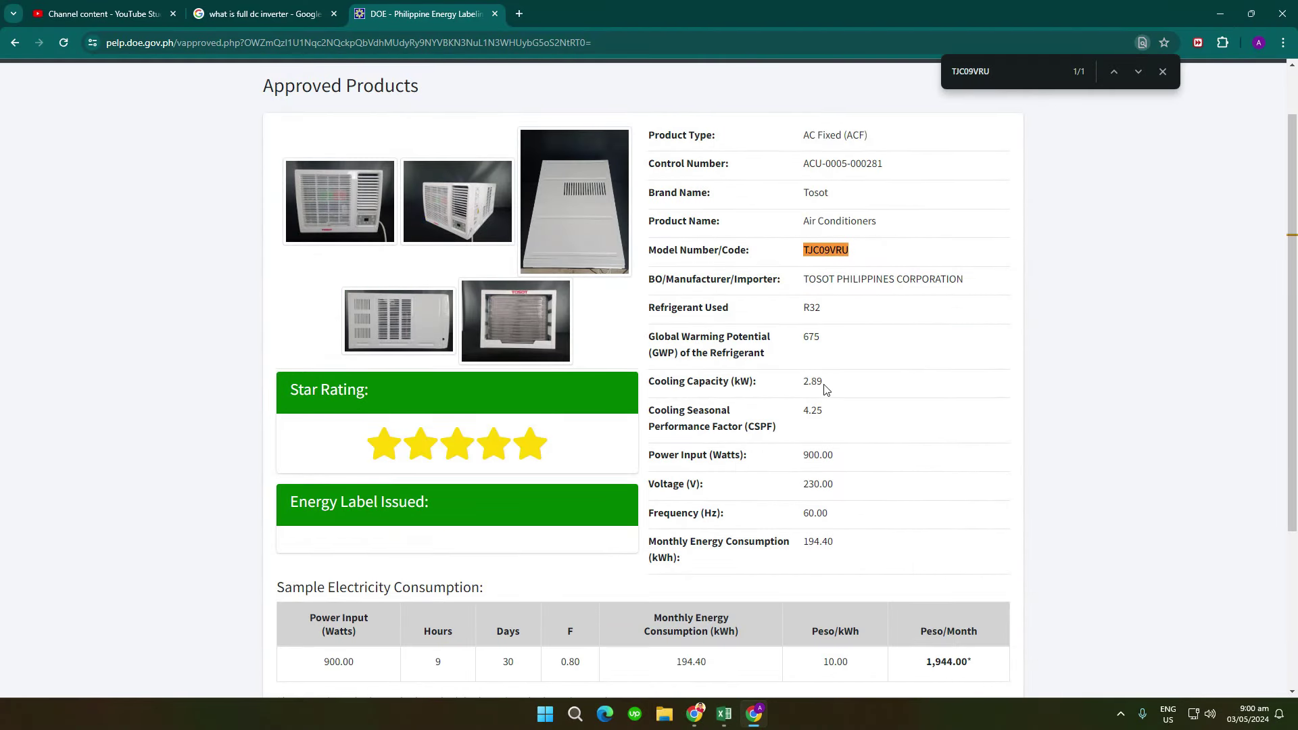
double_click(813, 310)
left_click(882, 386)
left_click_drag(654, 382, 828, 384)
left_click(769, 402)
left_click(724, 713)
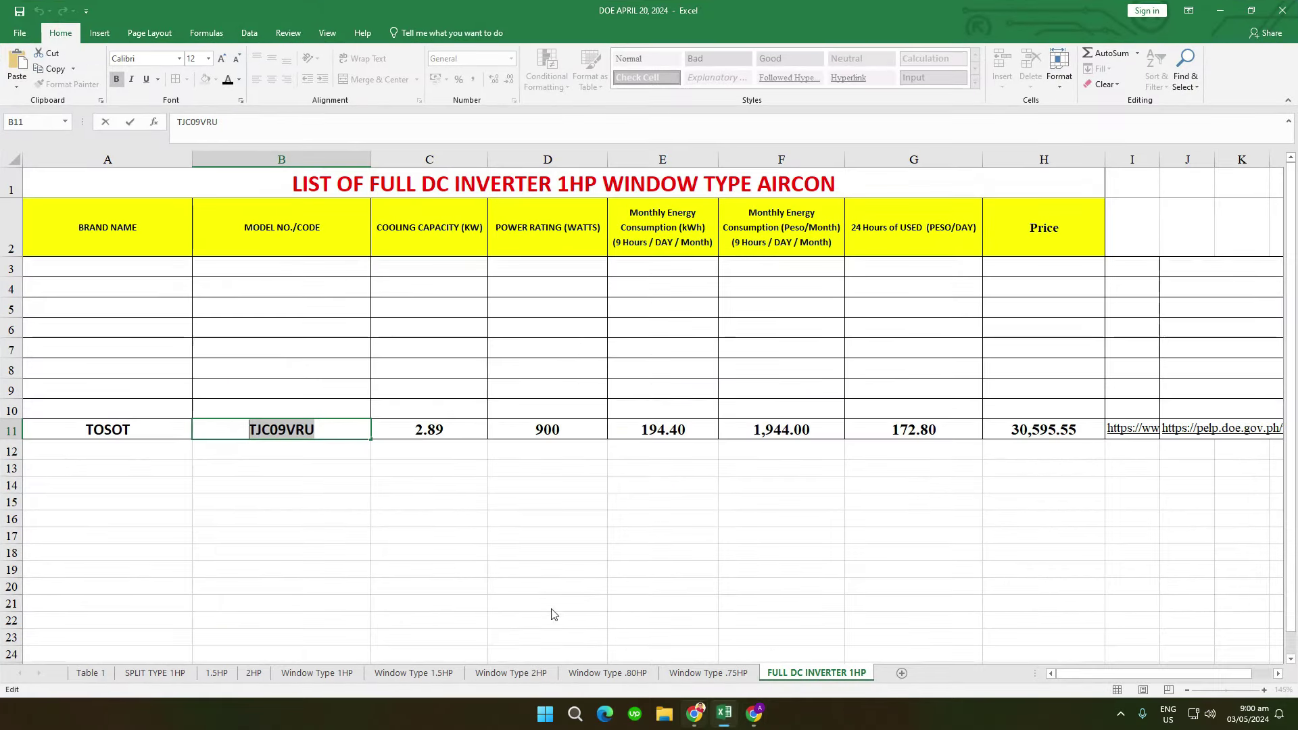
double_click(424, 424)
double_click(424, 424)
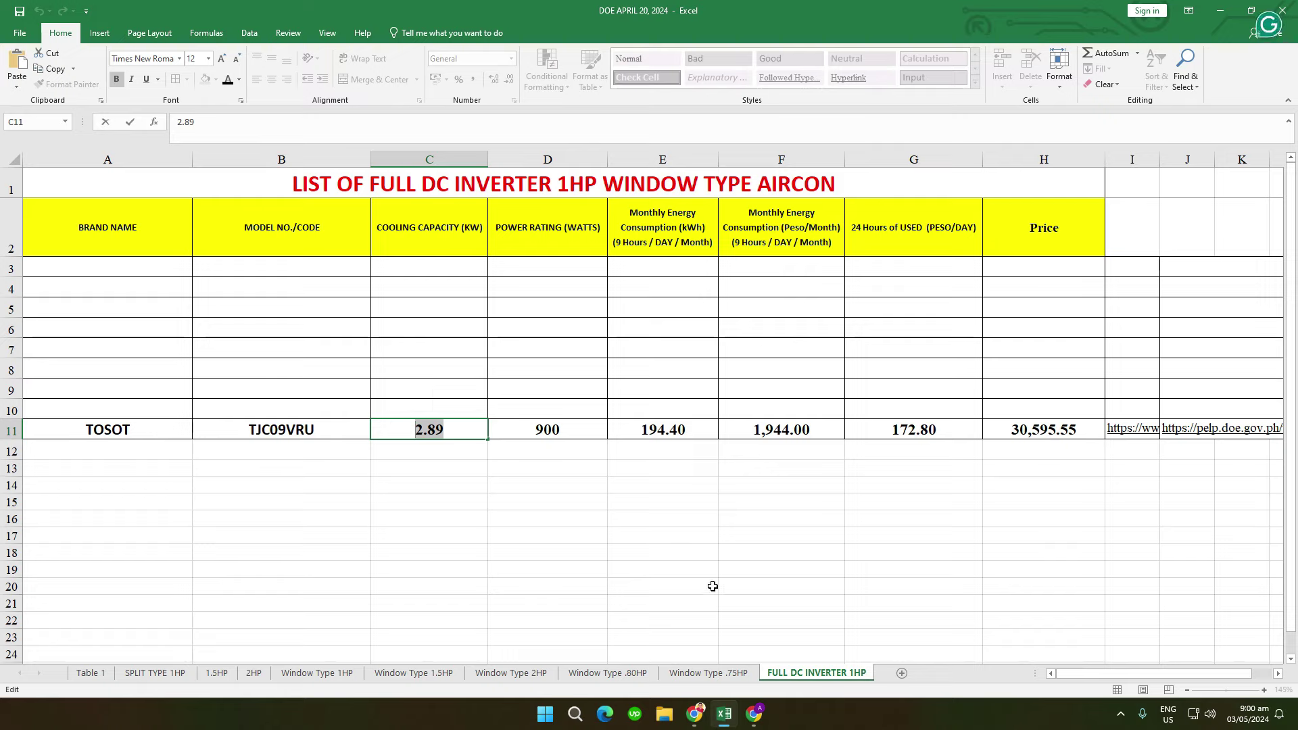
Step: Compare the sheet's Power Rating (Watts) heading with the power input on the DOE page in Chrome, and check the page's web domain
left_click(560, 233)
double_click(560, 234)
double_click(581, 227)
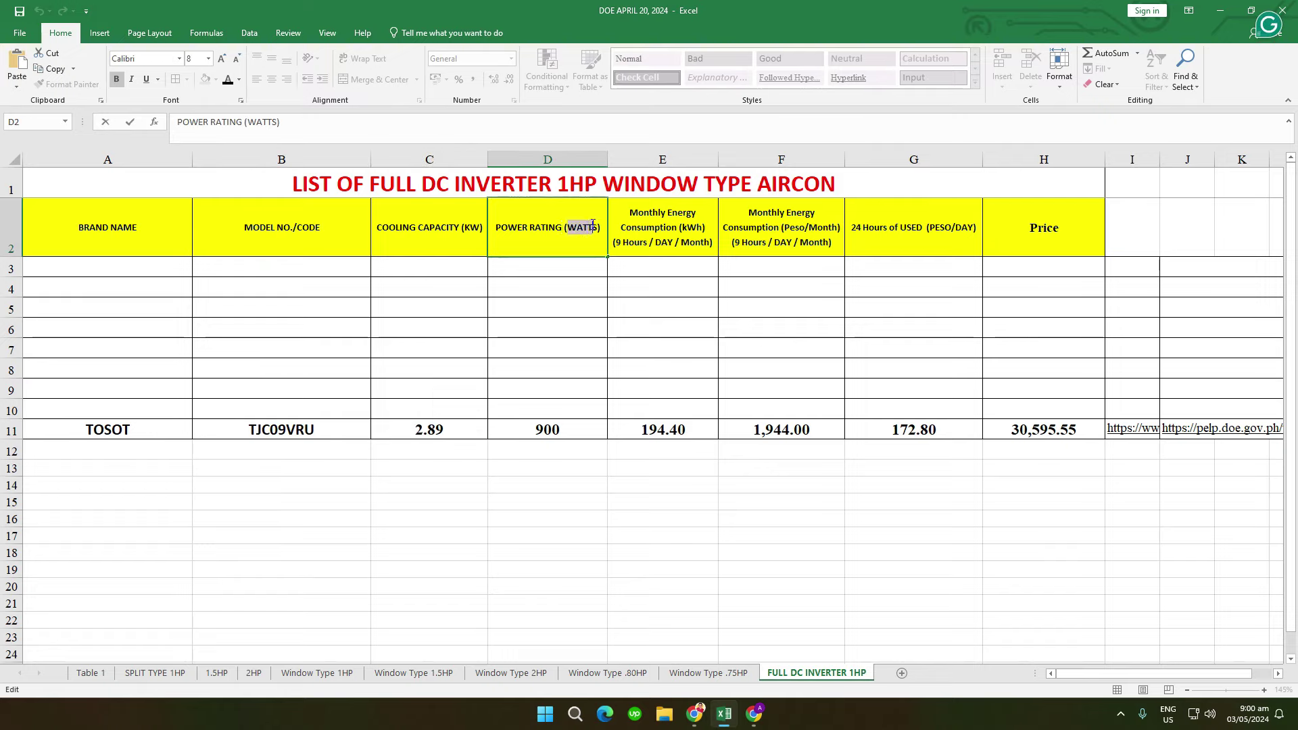
left_click(753, 713)
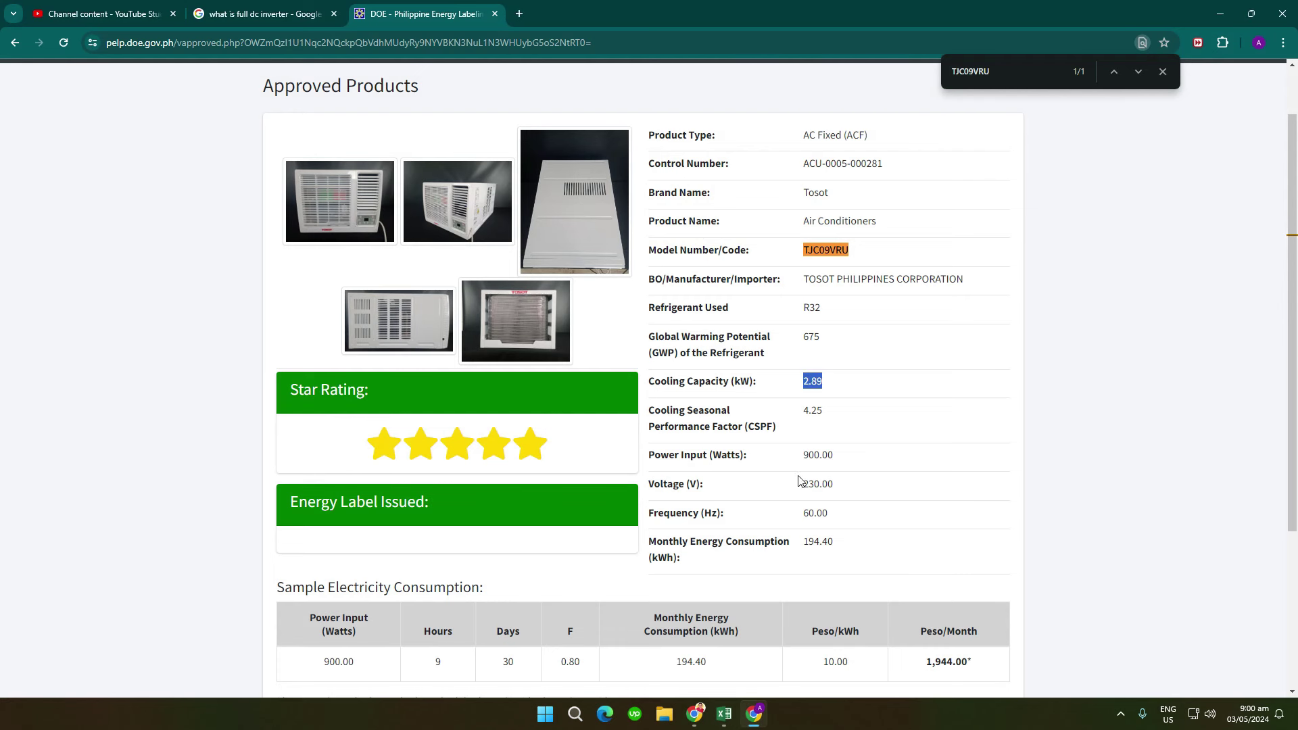
left_click_drag(802, 455, 820, 455)
left_click(157, 43)
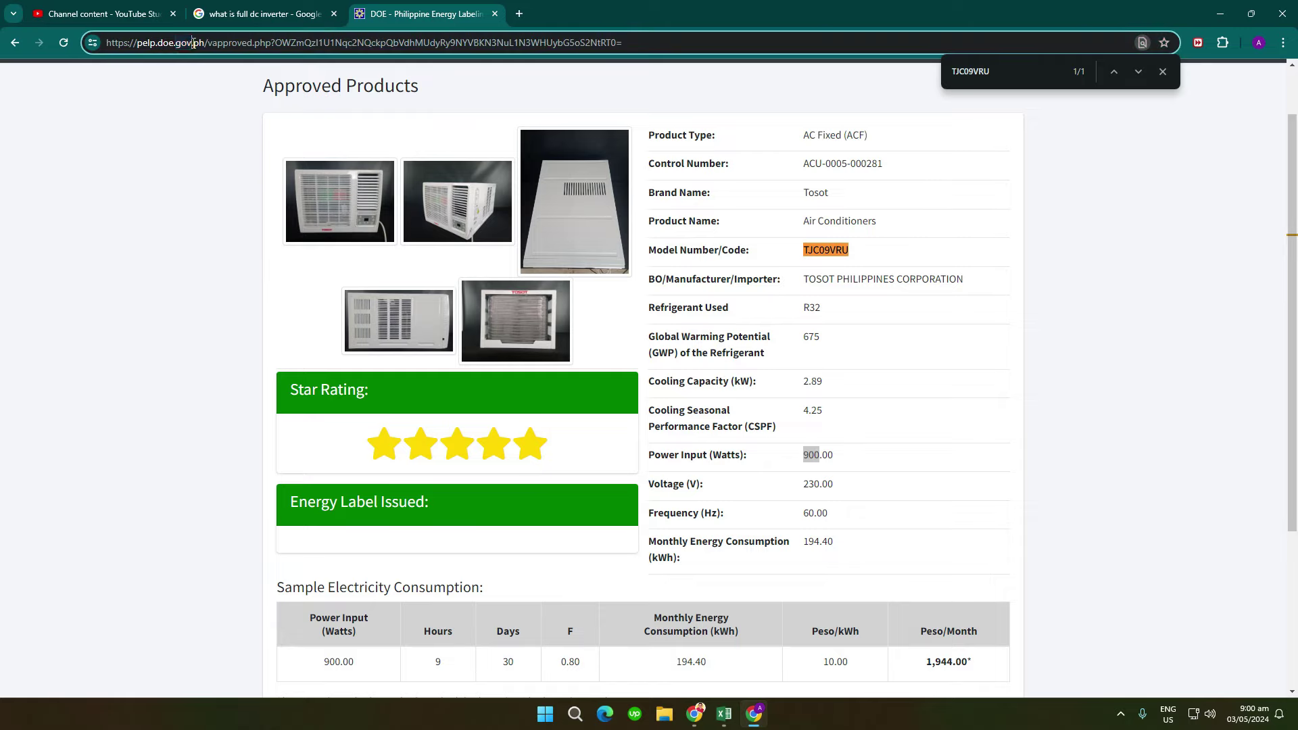
left_click_drag(159, 42, 205, 42)
left_click(941, 429)
Step: Locate the monthly energy consumption in the DOE sample table and compare it with heading E2 in the Excel sheet
scroll(939, 427, "down", 1)
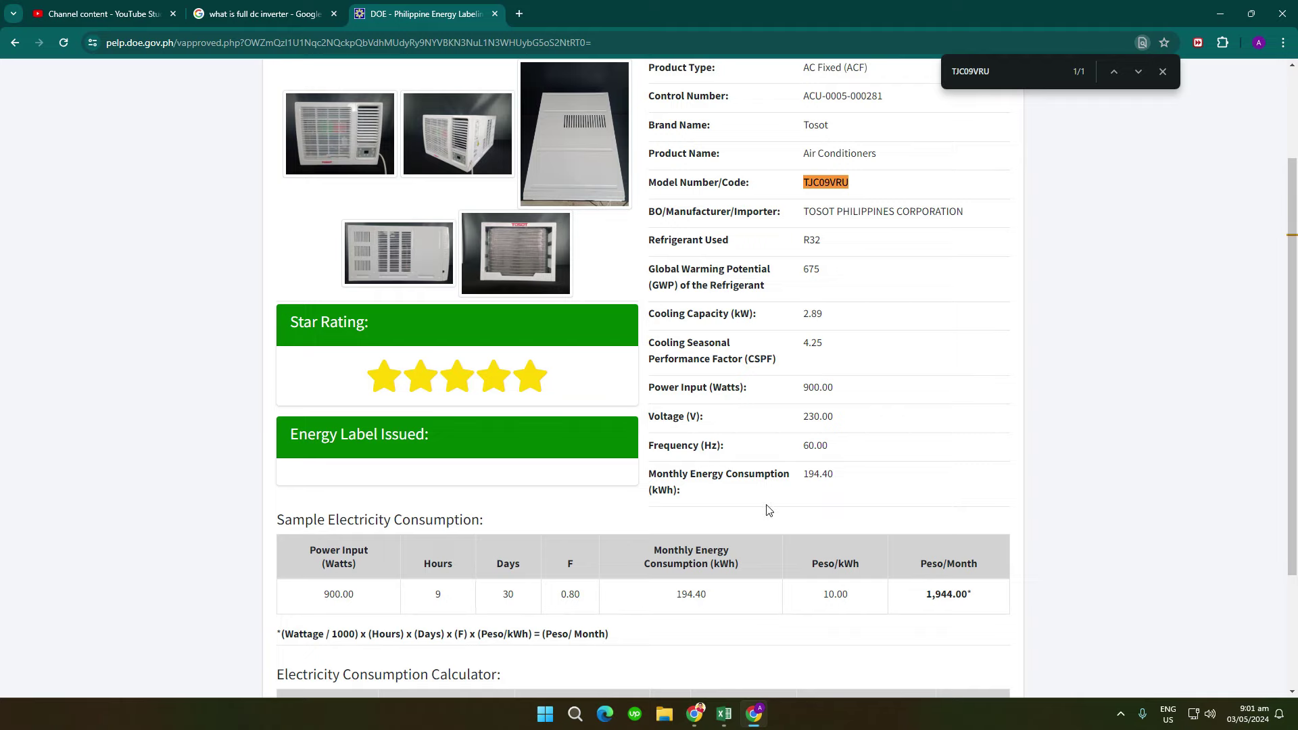
scroll(735, 500, "down", 1)
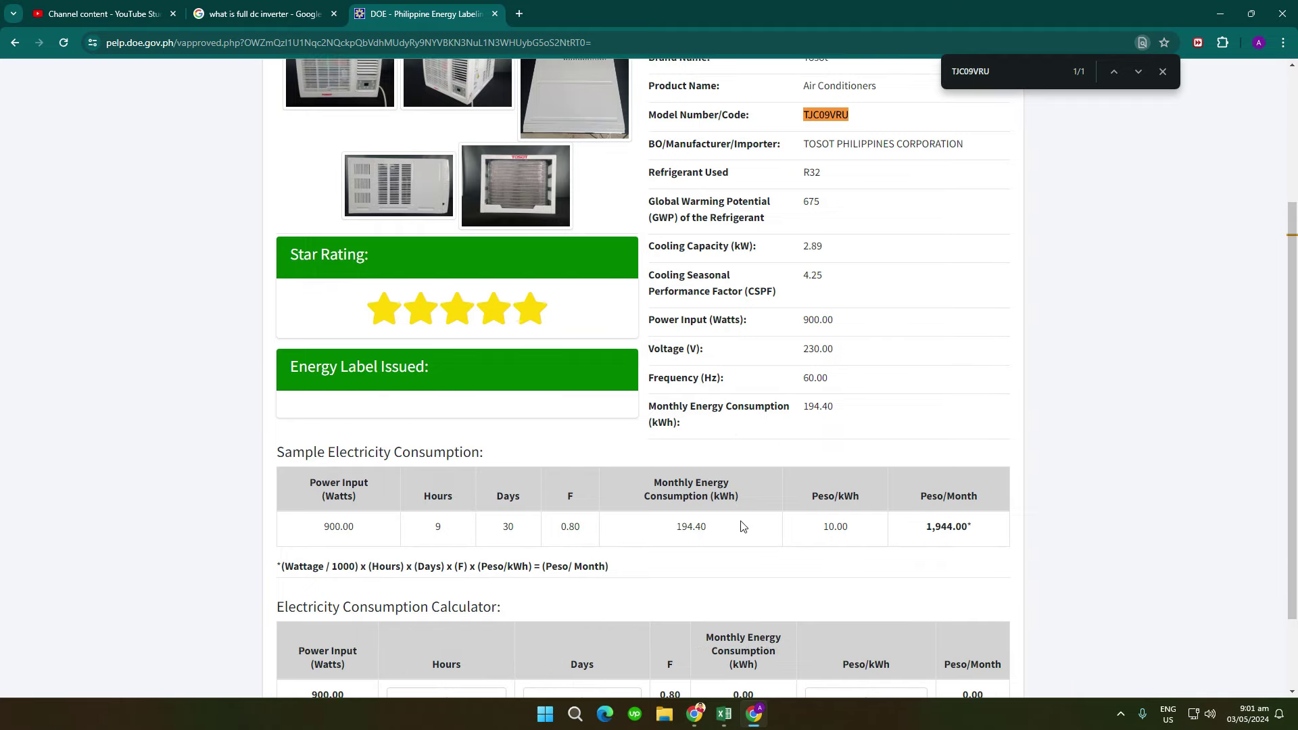
left_click_drag(675, 532, 713, 532)
left_click(724, 714)
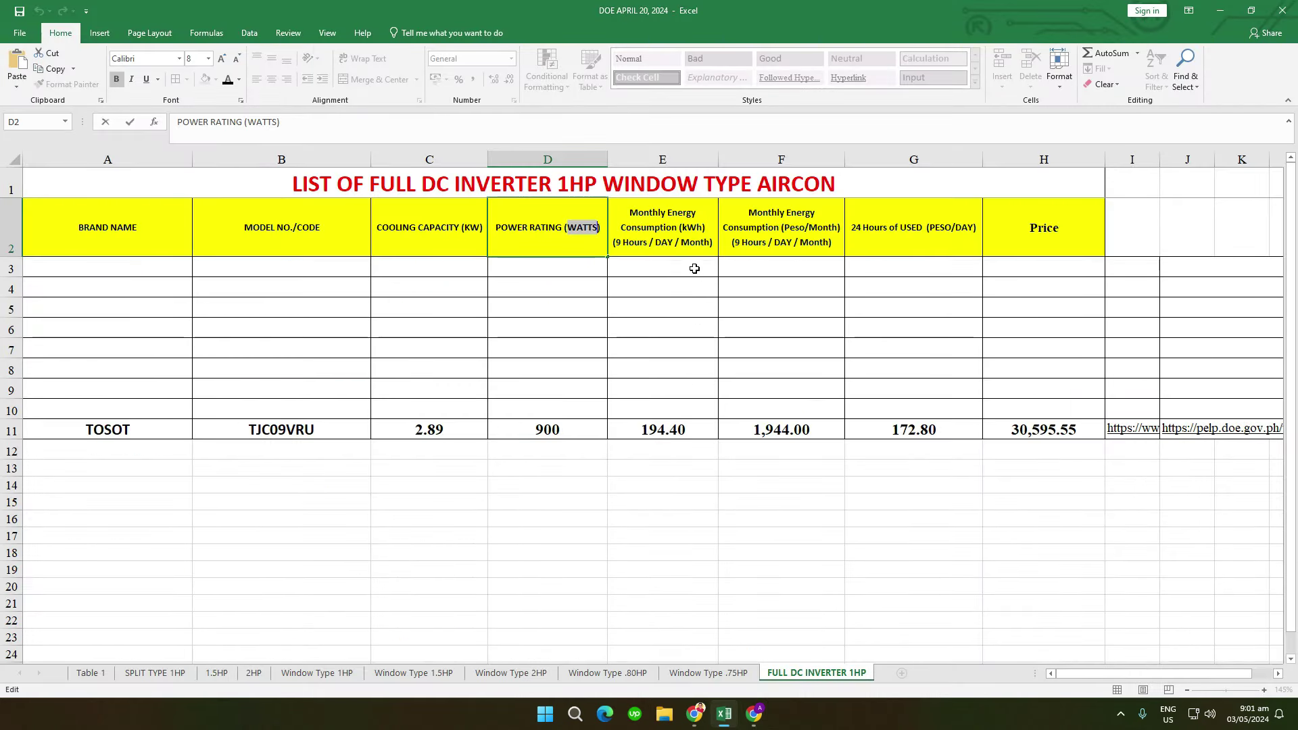
left_click(684, 227)
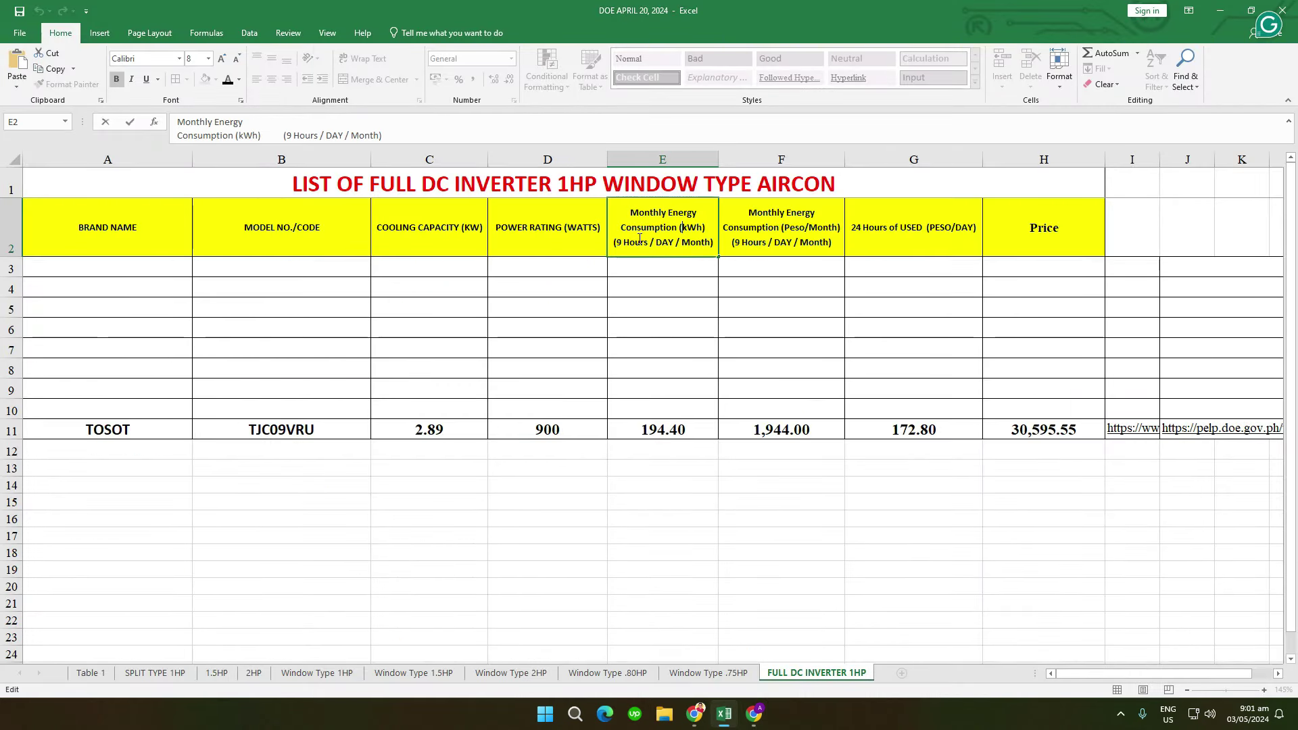
double_click(618, 242)
Step: Check the hours, days and monthly consumption in the DOE sample table in Chrome against cell E11 in Excel
left_click(754, 714)
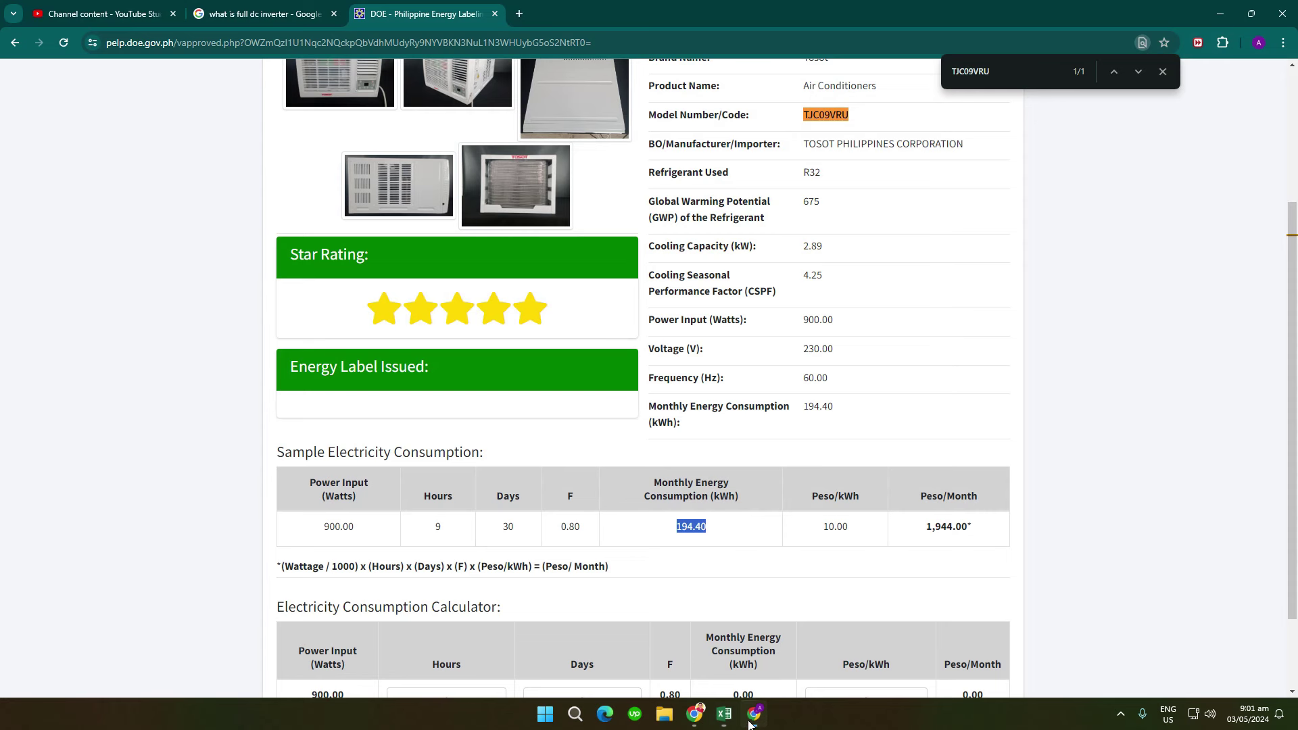
left_click(450, 530)
left_click_drag(423, 495, 534, 499)
left_click(501, 527)
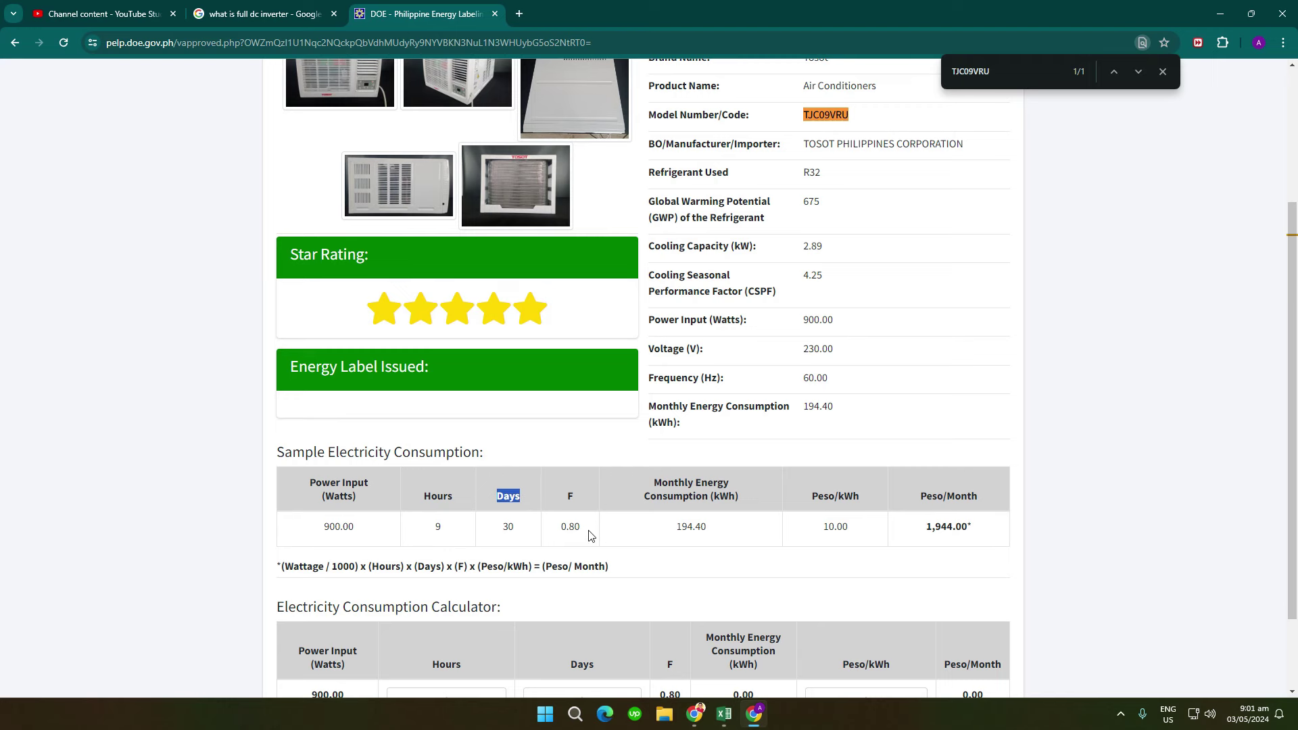
left_click_drag(600, 538, 708, 529)
left_click(724, 714)
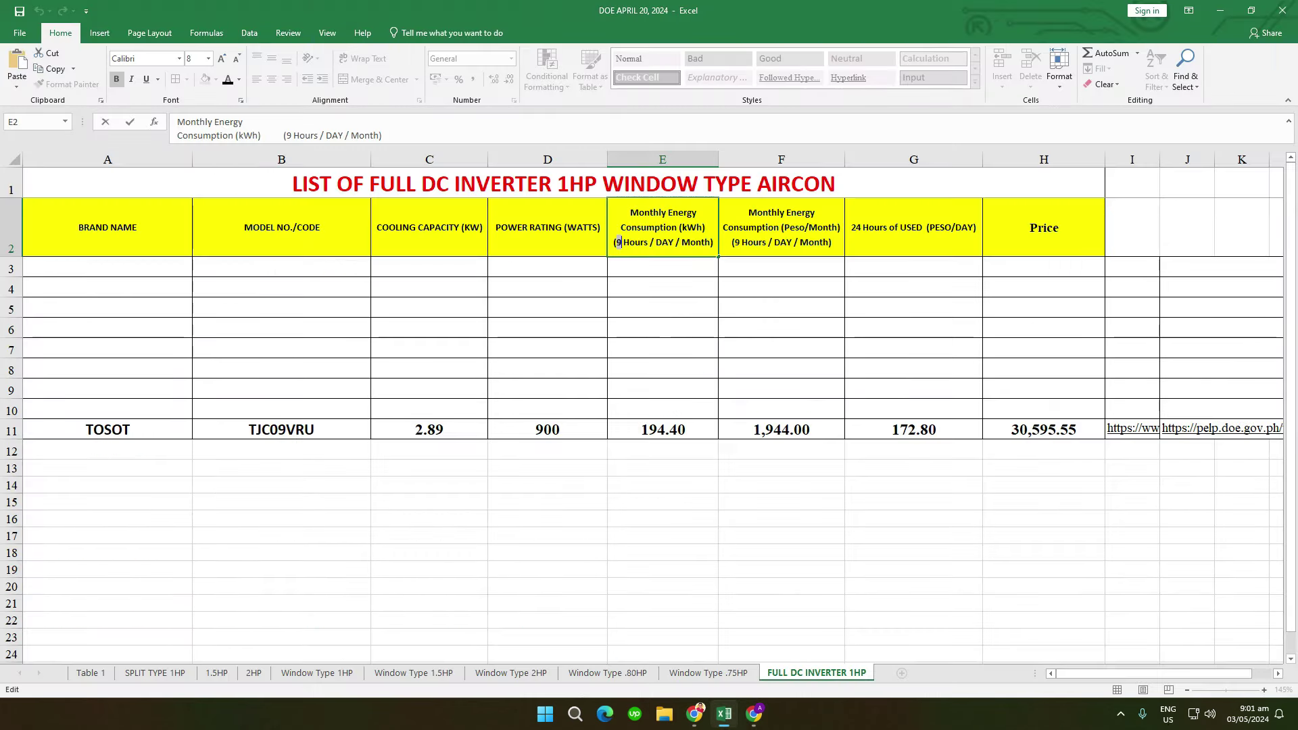
left_click(688, 429)
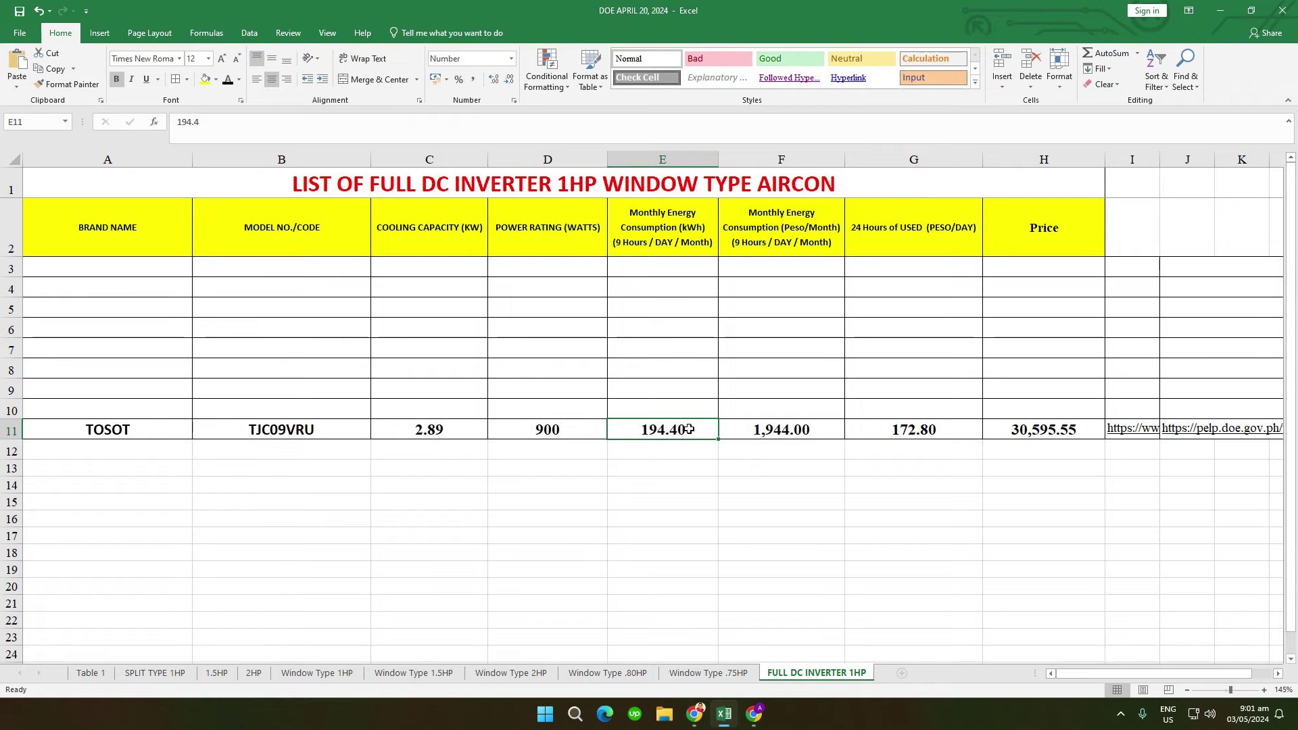
key("alt+Tab")
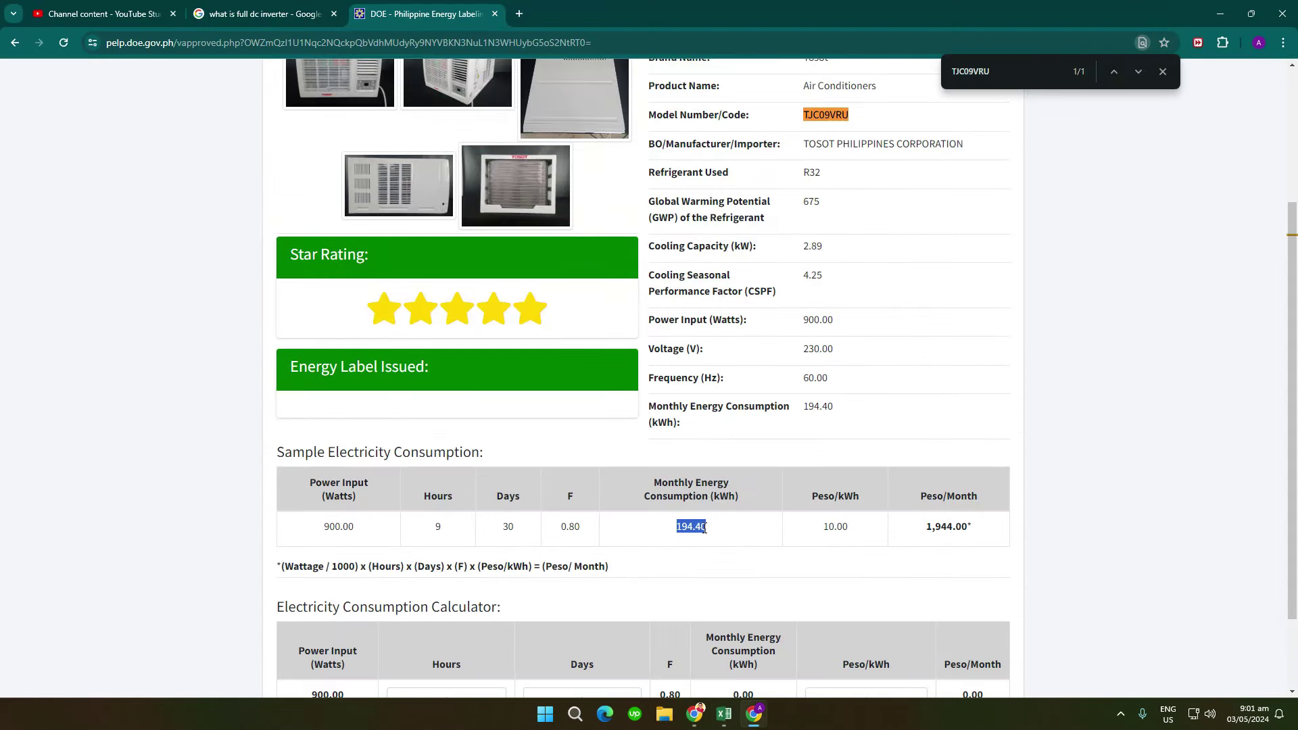
left_click(704, 528)
Step: Check the monthly peso cost in Excel cell F11 against the Peso/kWh rate in the DOE sample table in Chrome
left_click(724, 714)
left_click(815, 430)
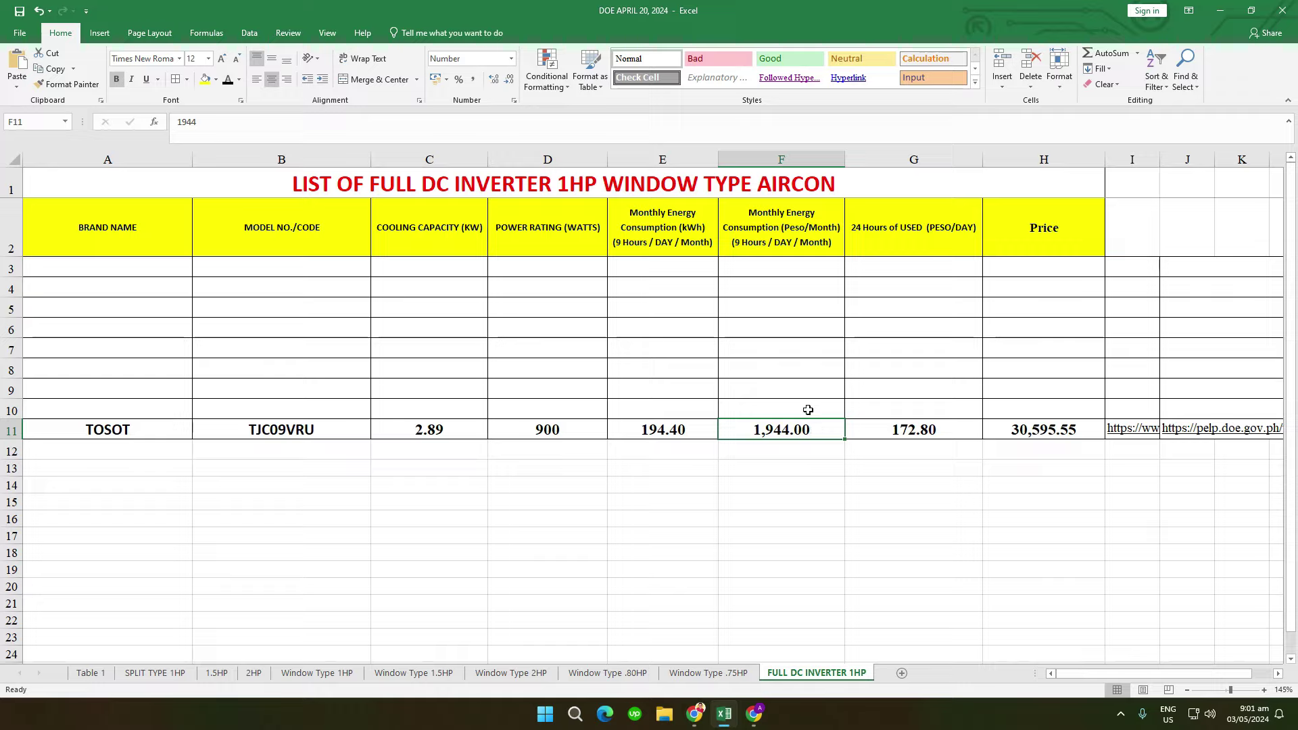
left_click(751, 488)
left_click(817, 431)
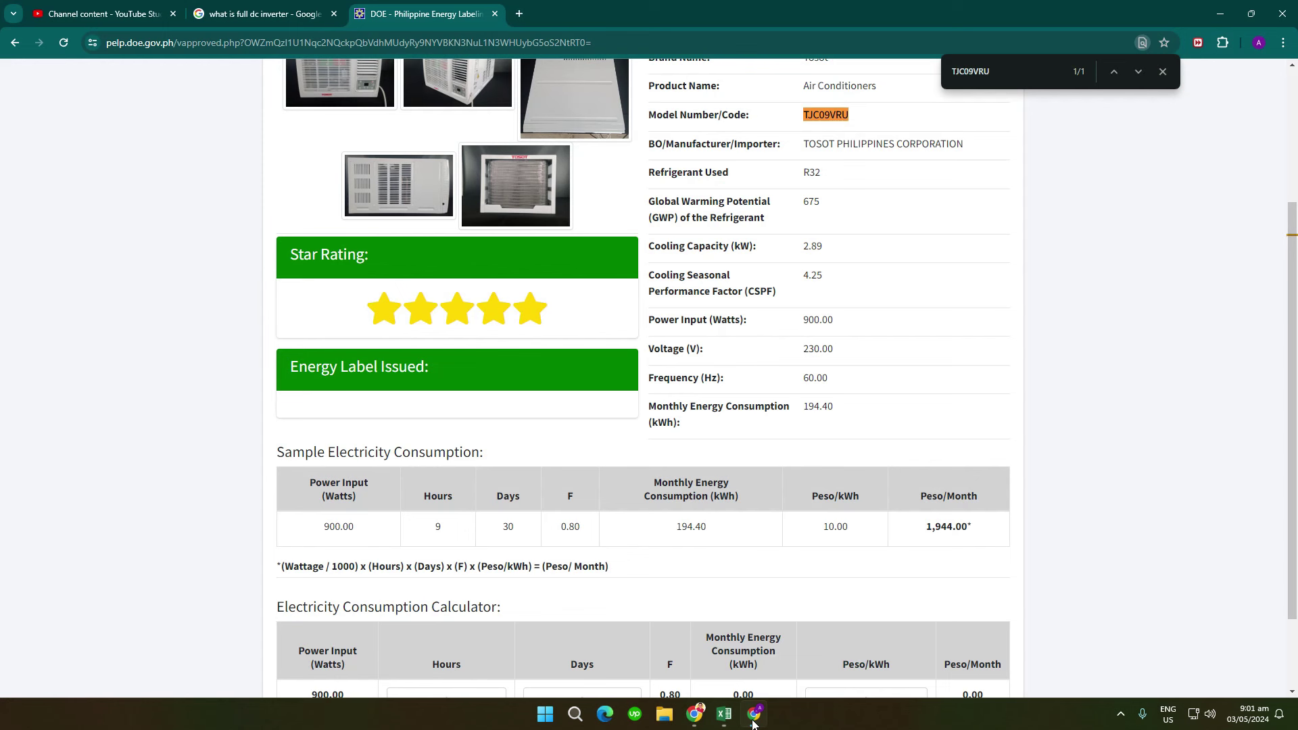
left_click(754, 714)
left_click_drag(851, 534, 821, 530)
scroll(800, 618, "down", 1)
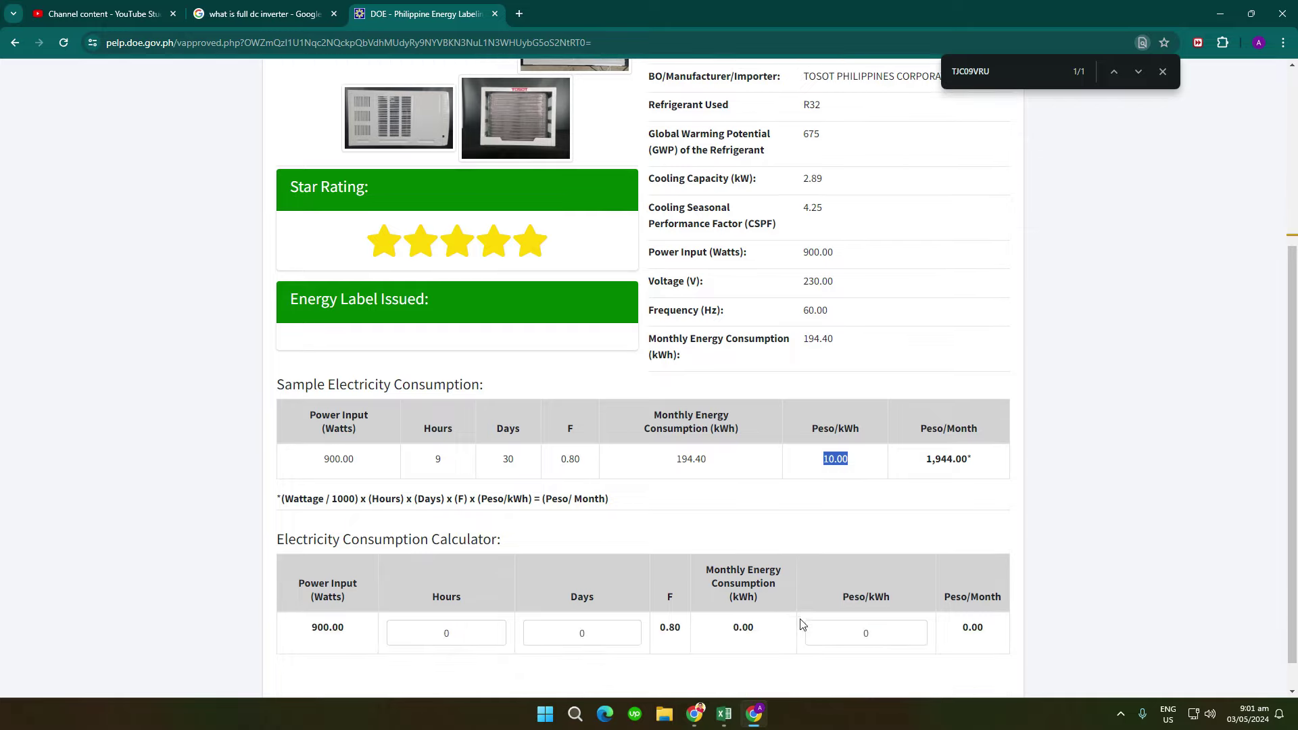
left_click(773, 503)
Step: Return to Excel and examine the 24 Hours of Used (Peso/Day) heading and its TOSOT figure in G11
left_click(724, 713)
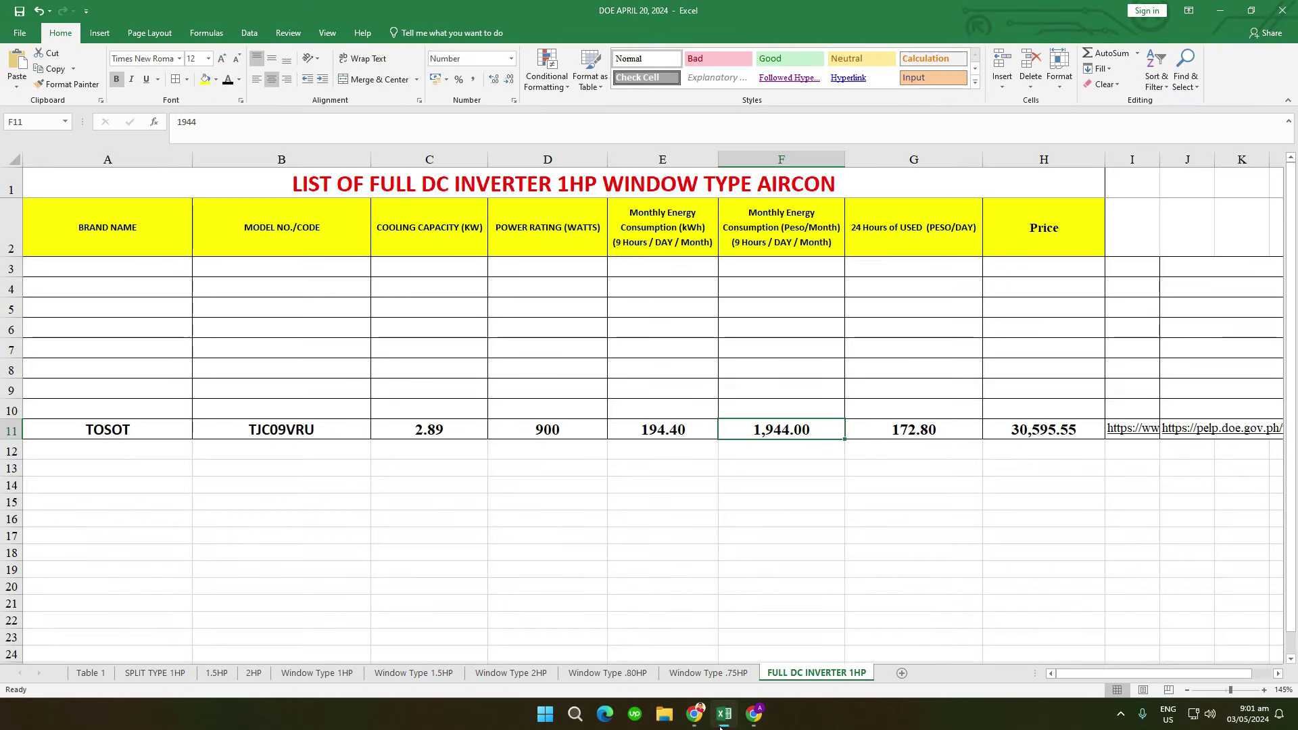
left_click(906, 236)
left_click(920, 432)
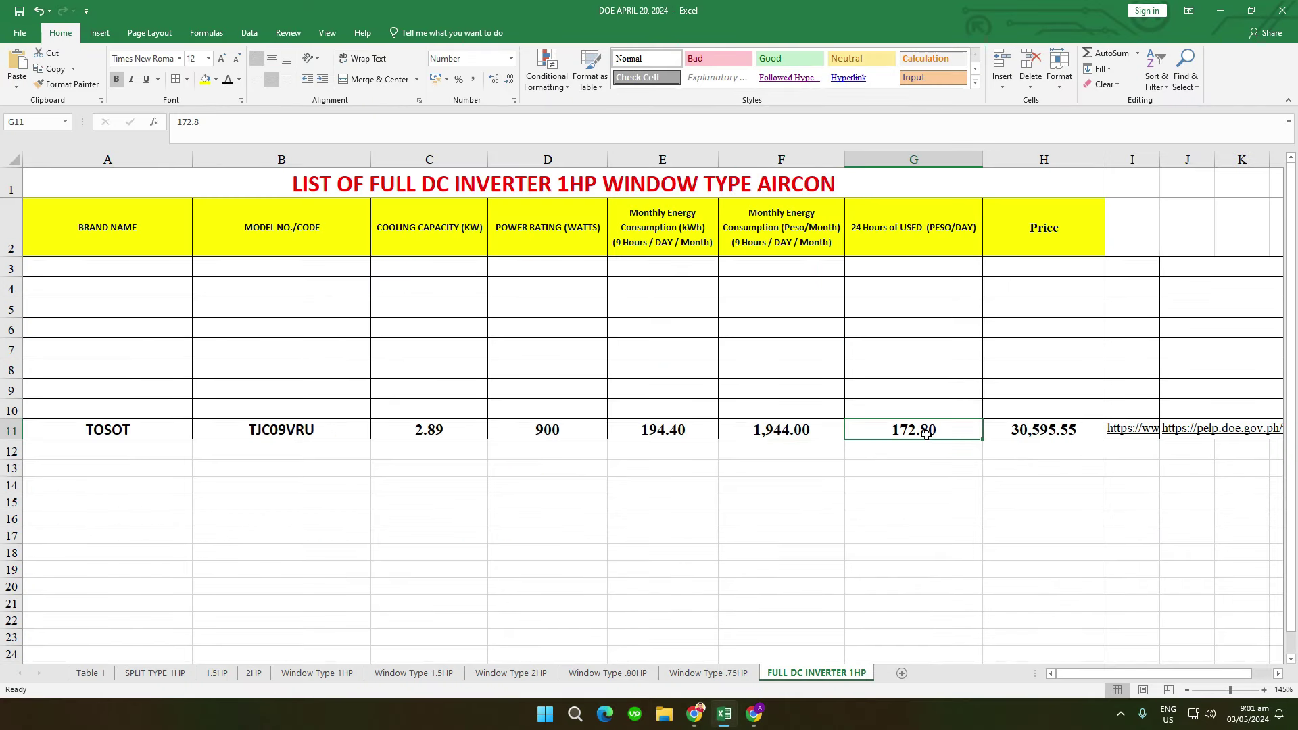
Step: Fill the DOE Electricity Consumption Calculator in Chrome with 24 hours, 1 day and 10 pesos per kWh
left_click(724, 713)
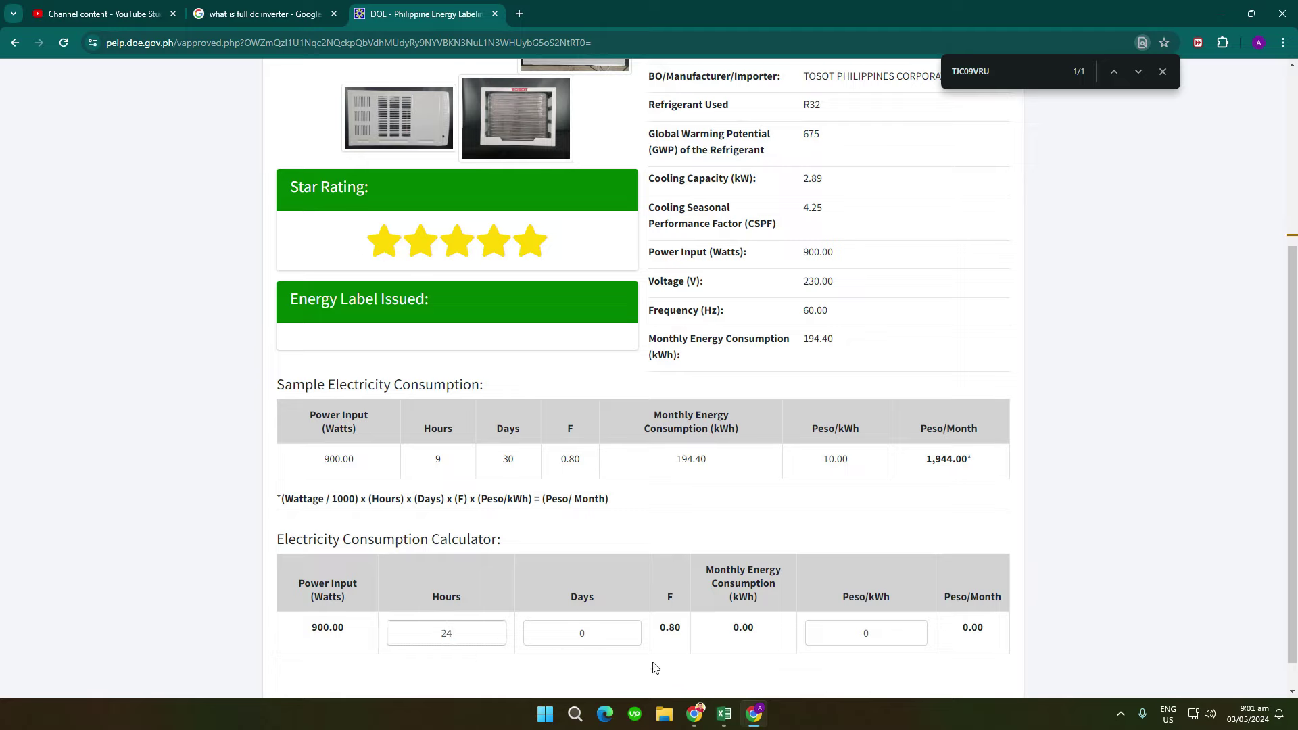
left_click(568, 623)
type("1")
double_click(827, 461)
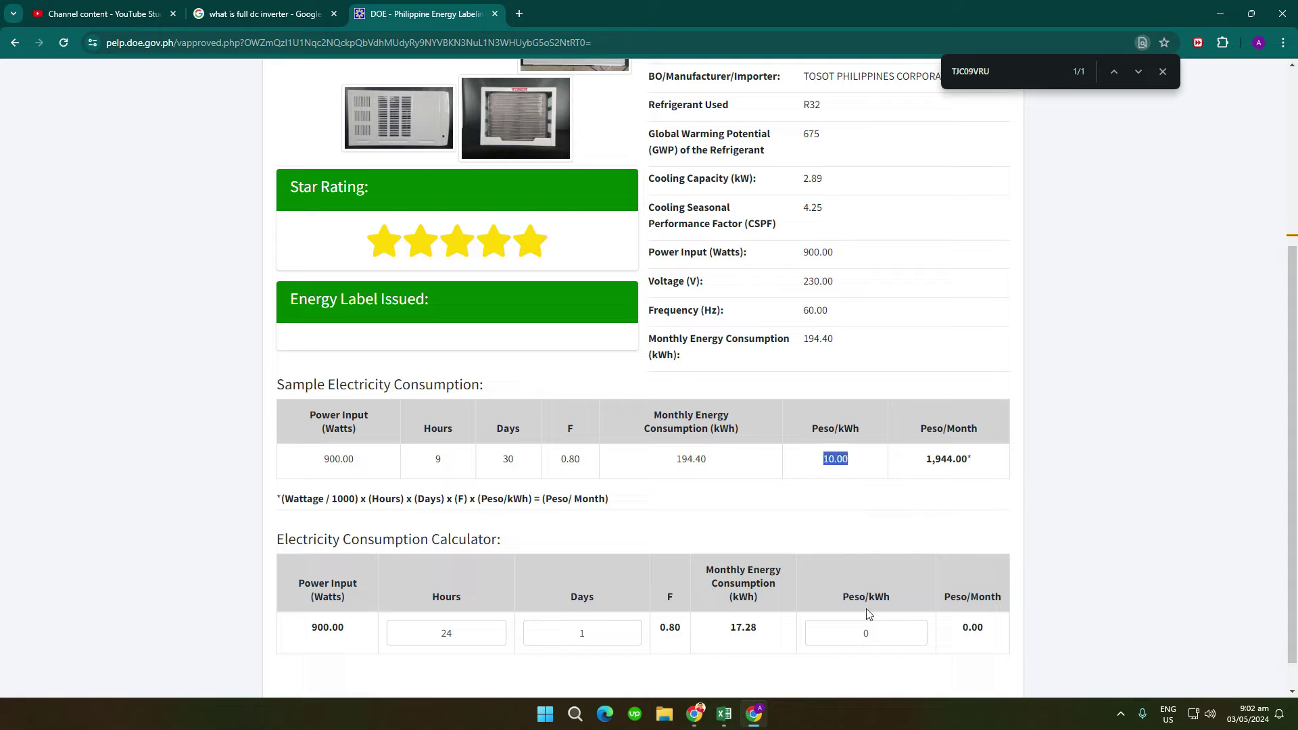
left_click(824, 630)
type("10")
left_click(824, 630)
Step: Compare the calculator's Peso/Month result with cell G11 and its 24-hour heading in Excel
left_click_drag(958, 635, 980, 629)
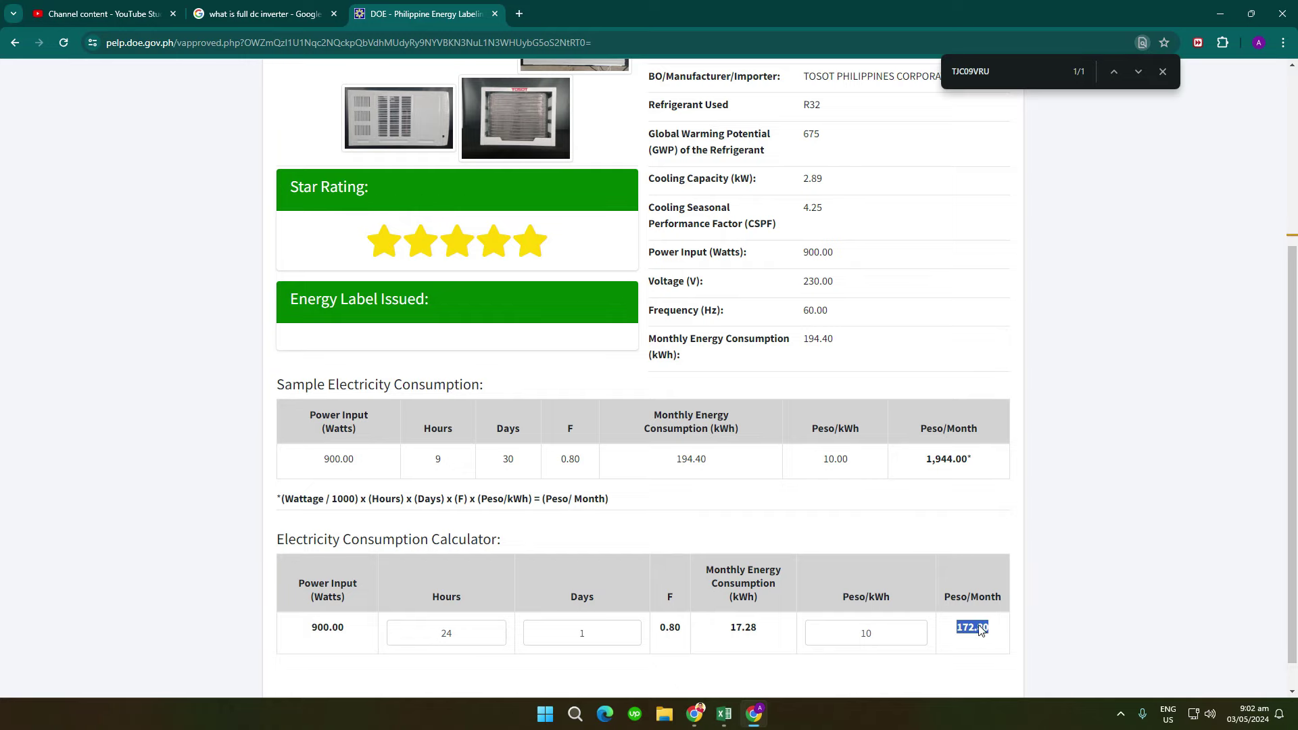
left_click(722, 712)
double_click(919, 429)
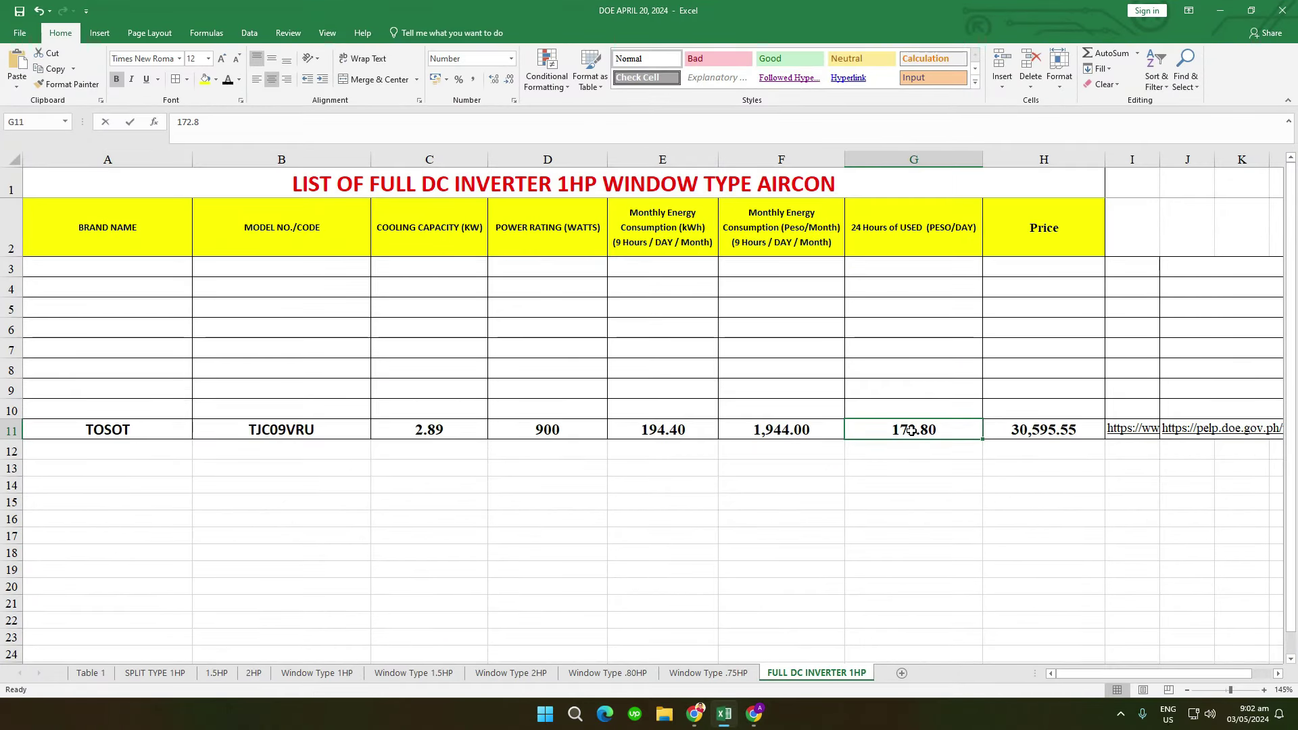
double_click(919, 429)
key("Return")
left_click(954, 426)
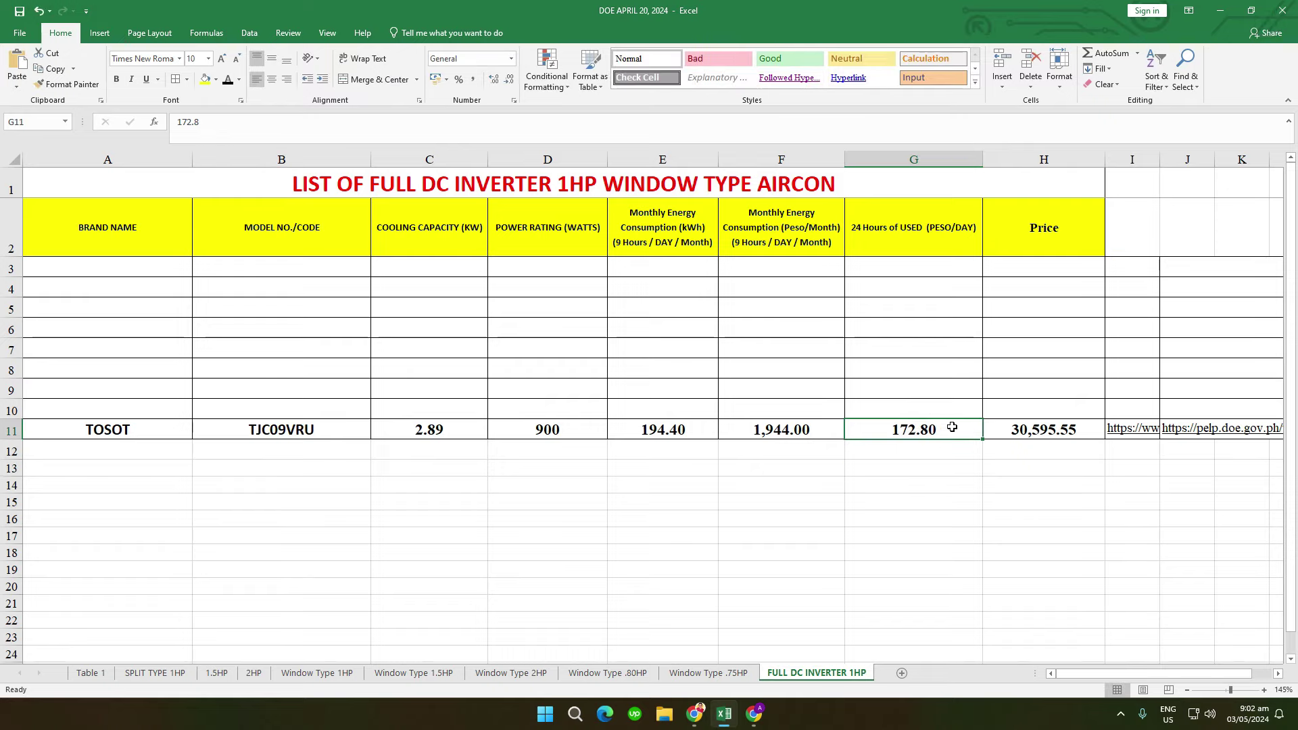
left_click(915, 227)
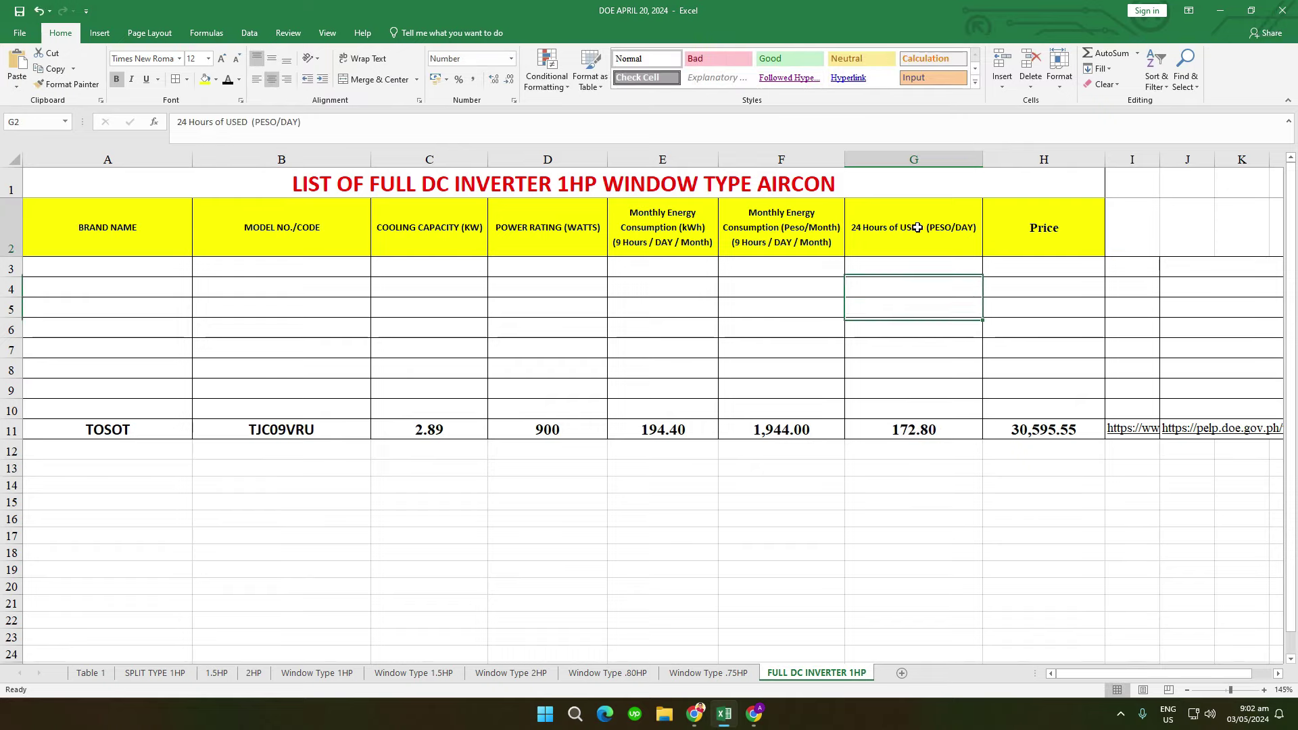
left_click(939, 432)
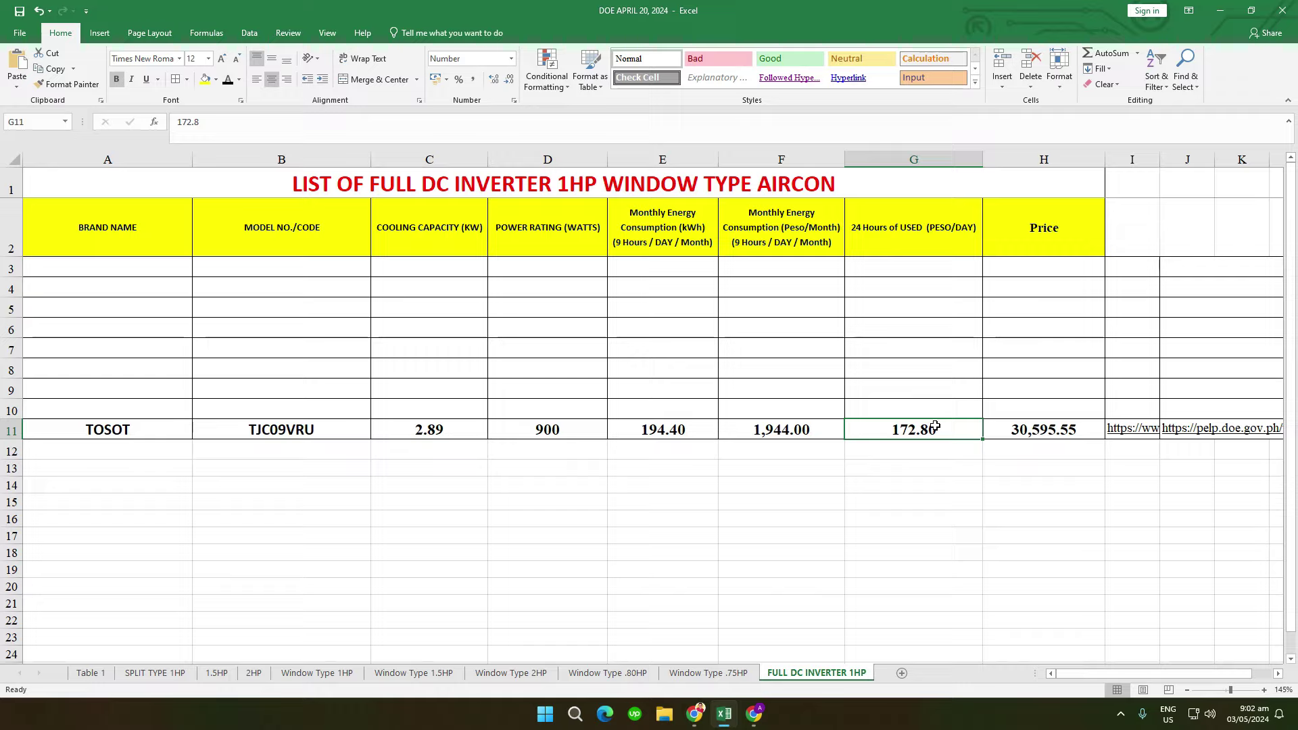
Step: Review the price in H11, copy the Lazada link from cell I11 and open it in a new Chrome tab
left_click(1057, 429)
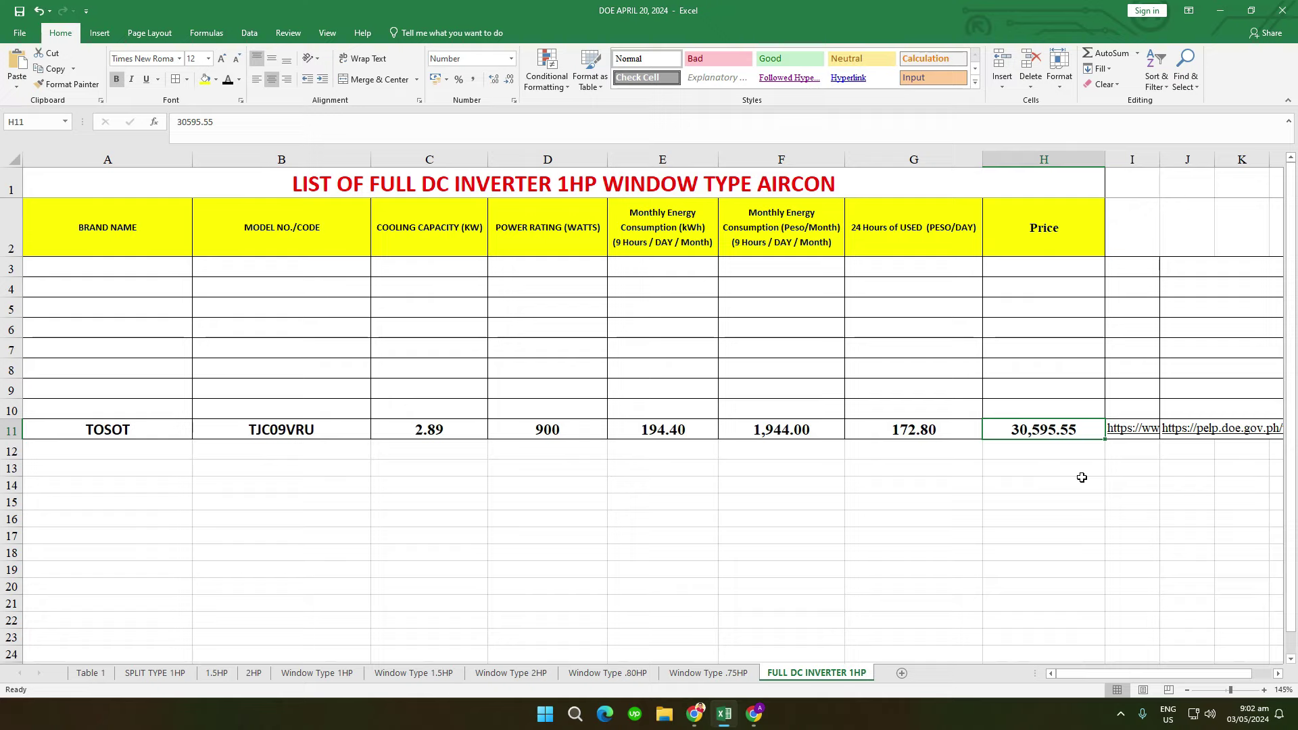
left_click(1125, 446)
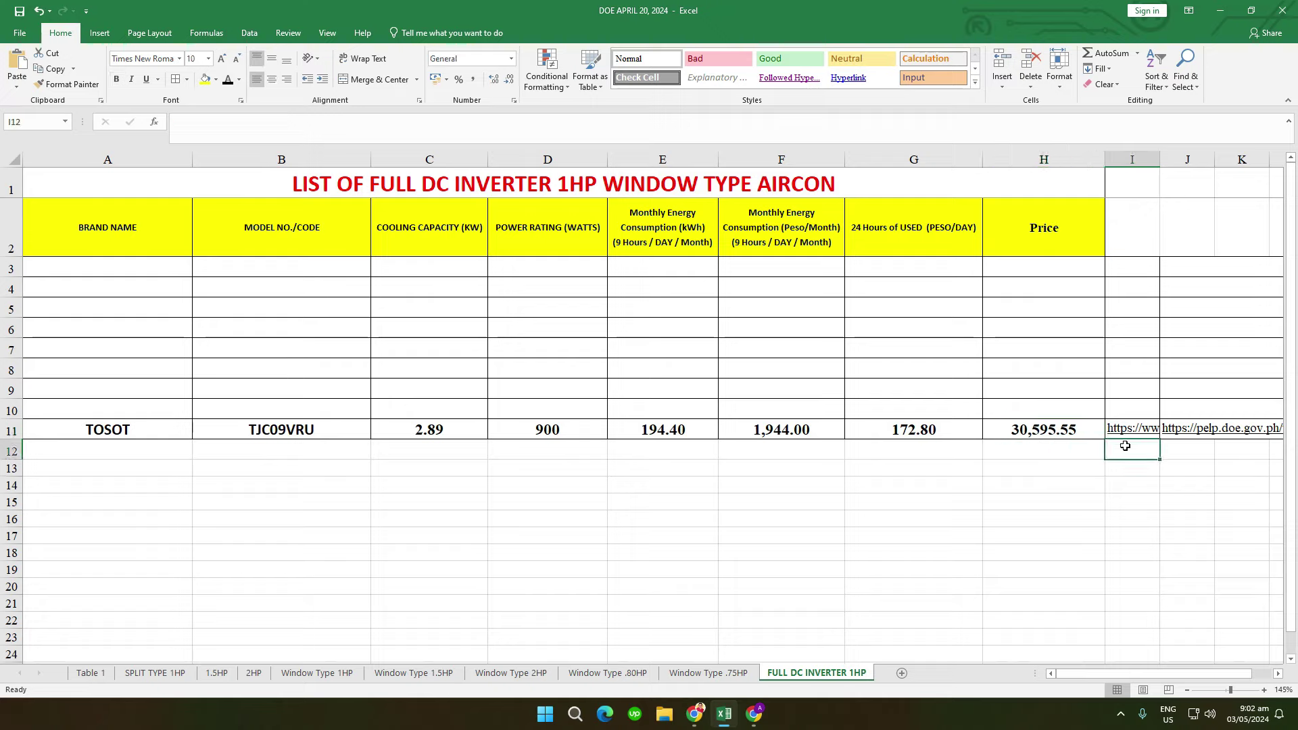
left_click(1125, 432)
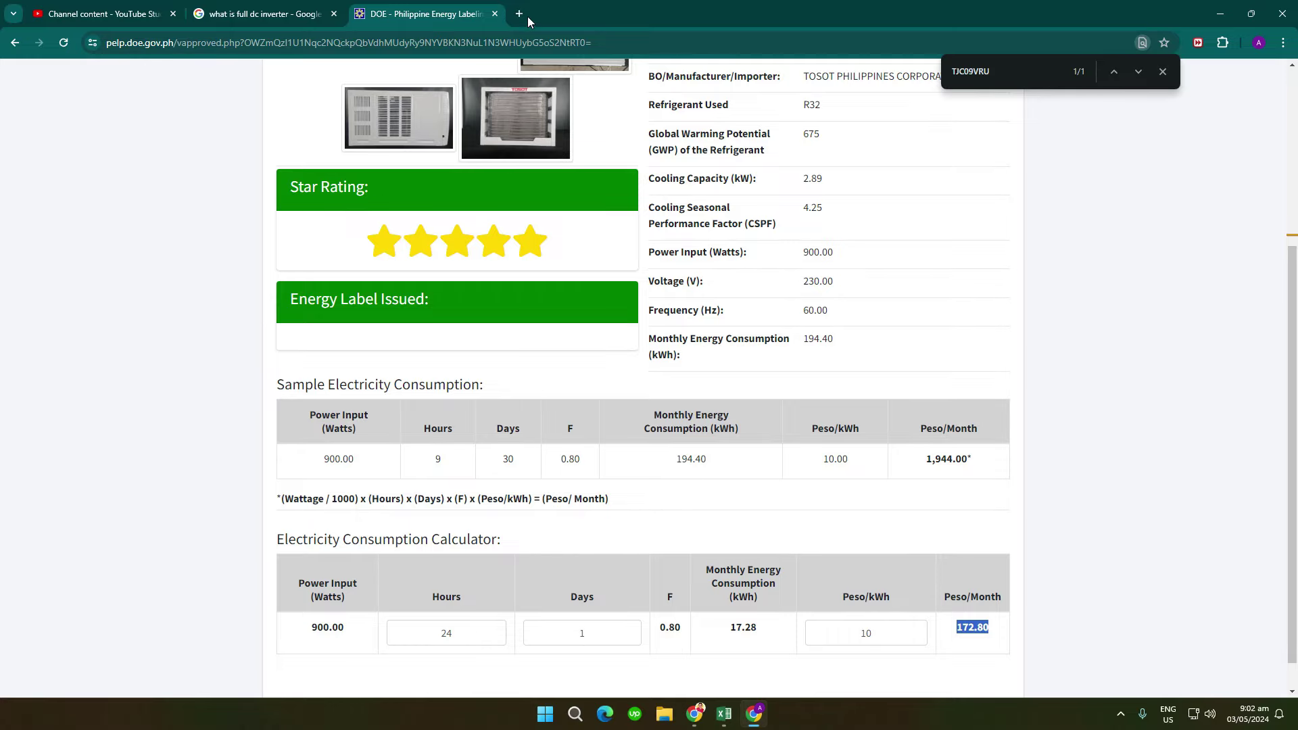
left_click(519, 14)
key("ctrl+v")
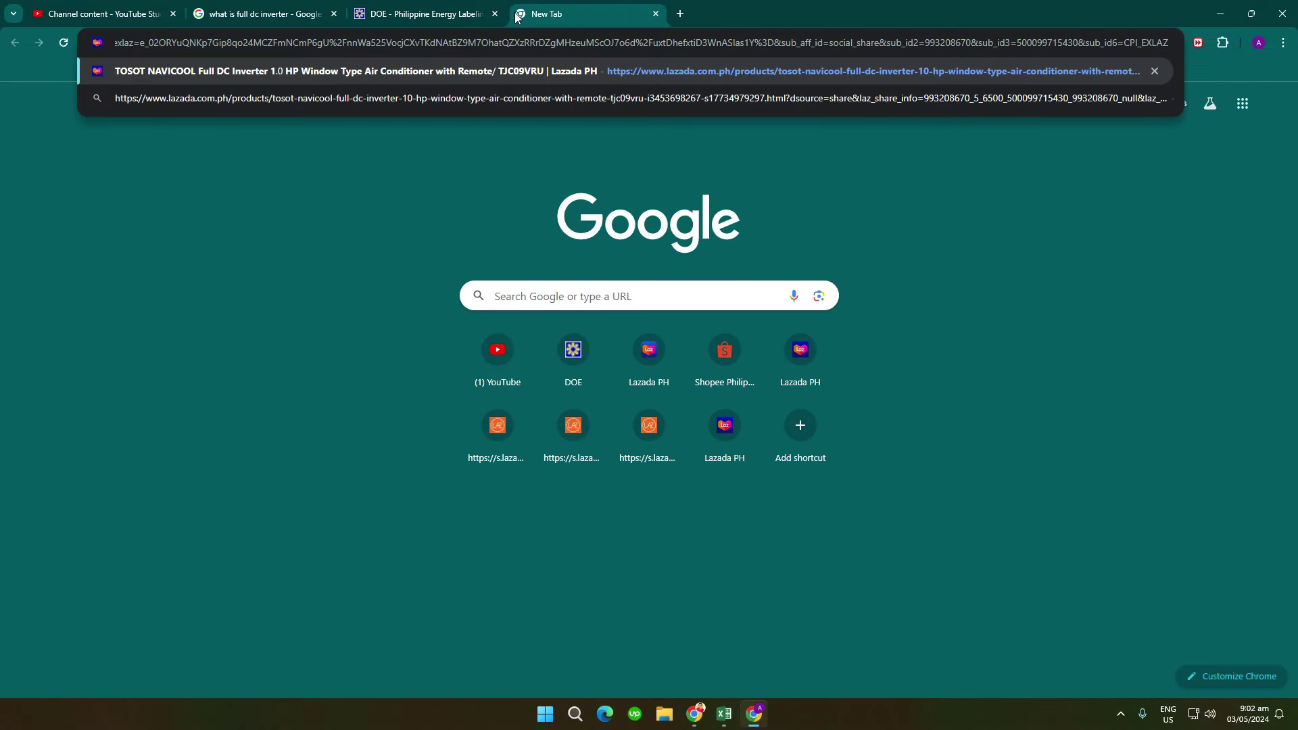
key("Return")
Step: Check the selling price of the TOSOT NAVICOOL TJC09VRU on the Lazada product page
mouse_move(342, 285)
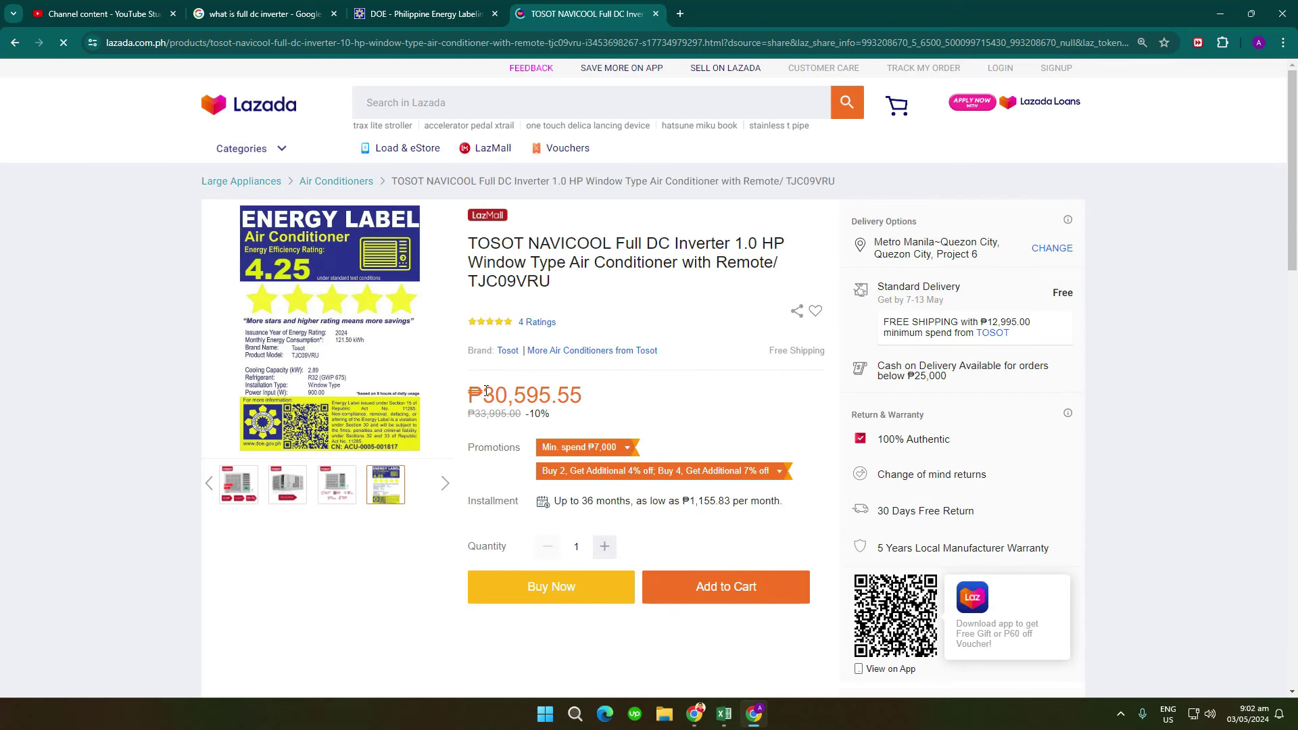
left_click_drag(486, 390, 585, 397)
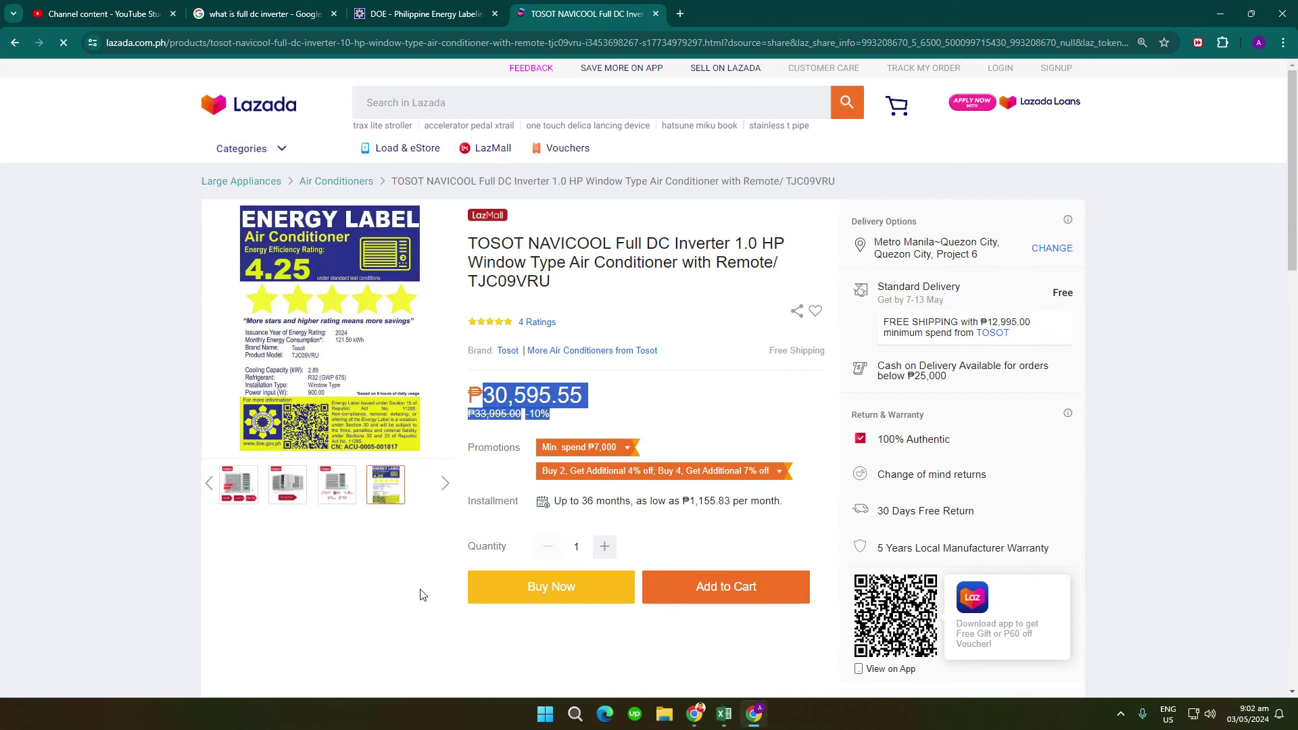
left_click(423, 539)
Step: Compare the specifications on the DOE product page with the energy label image in the Lazada listing
left_click(426, 14)
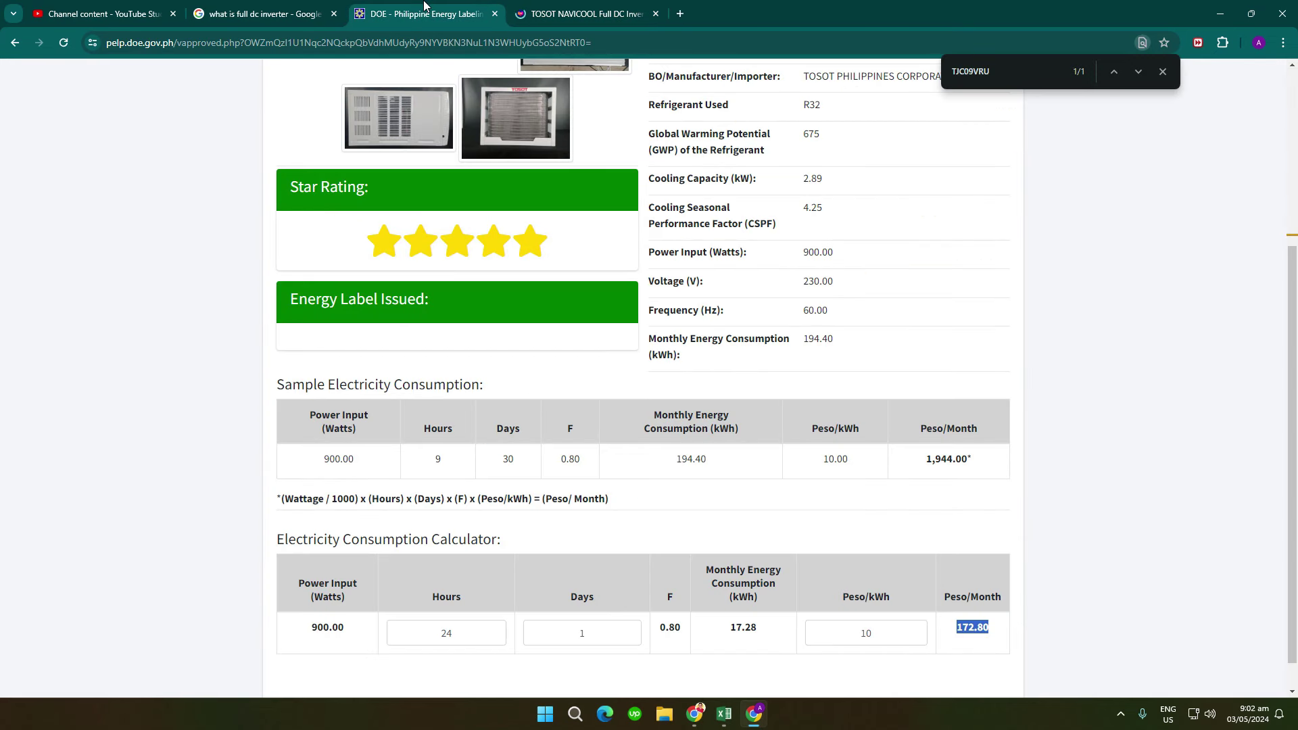
scroll(652, 466, "down", 1)
scroll(652, 466, "up", 3)
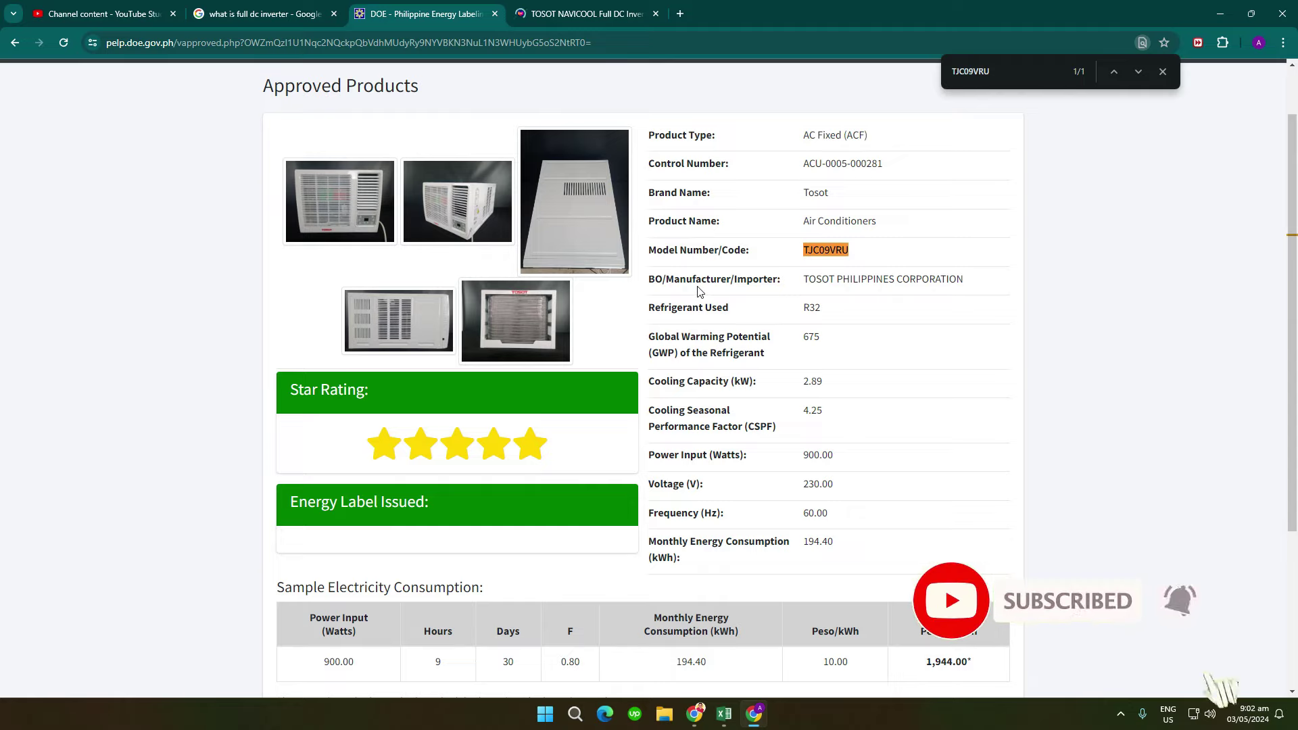
left_click(589, 6)
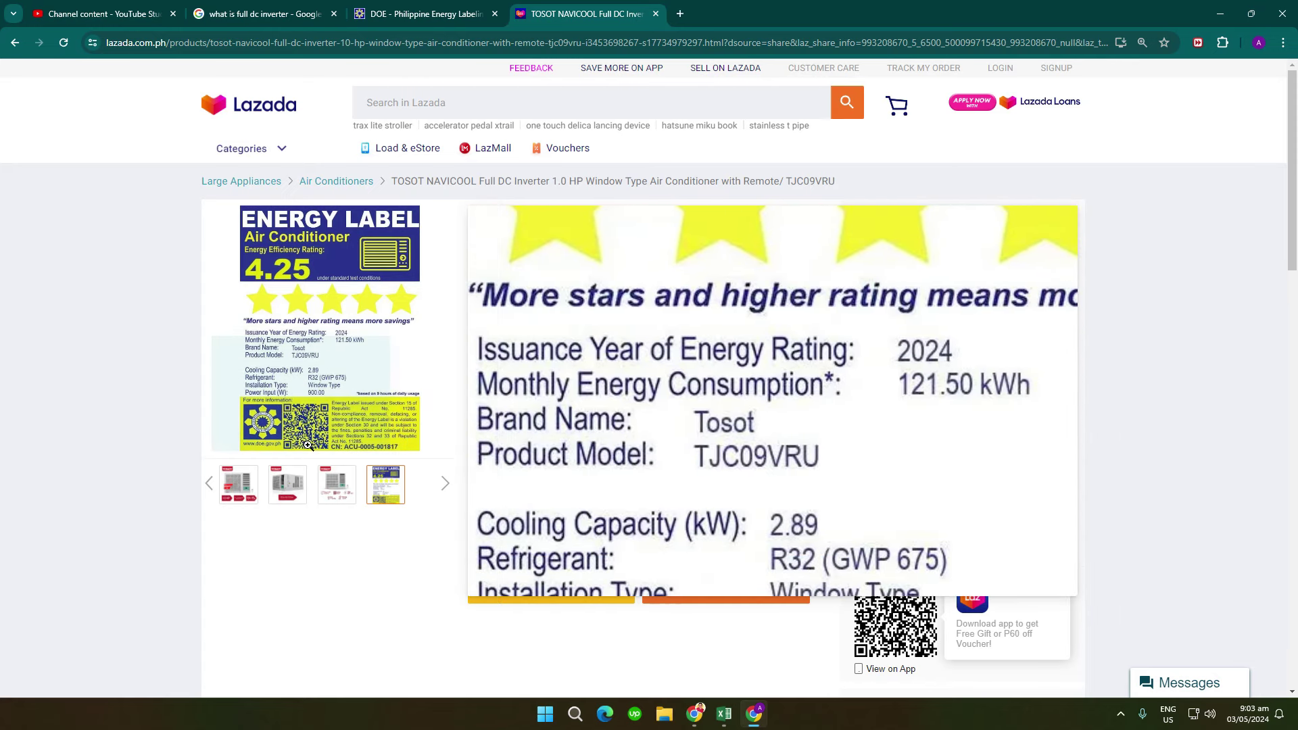
left_click(337, 484)
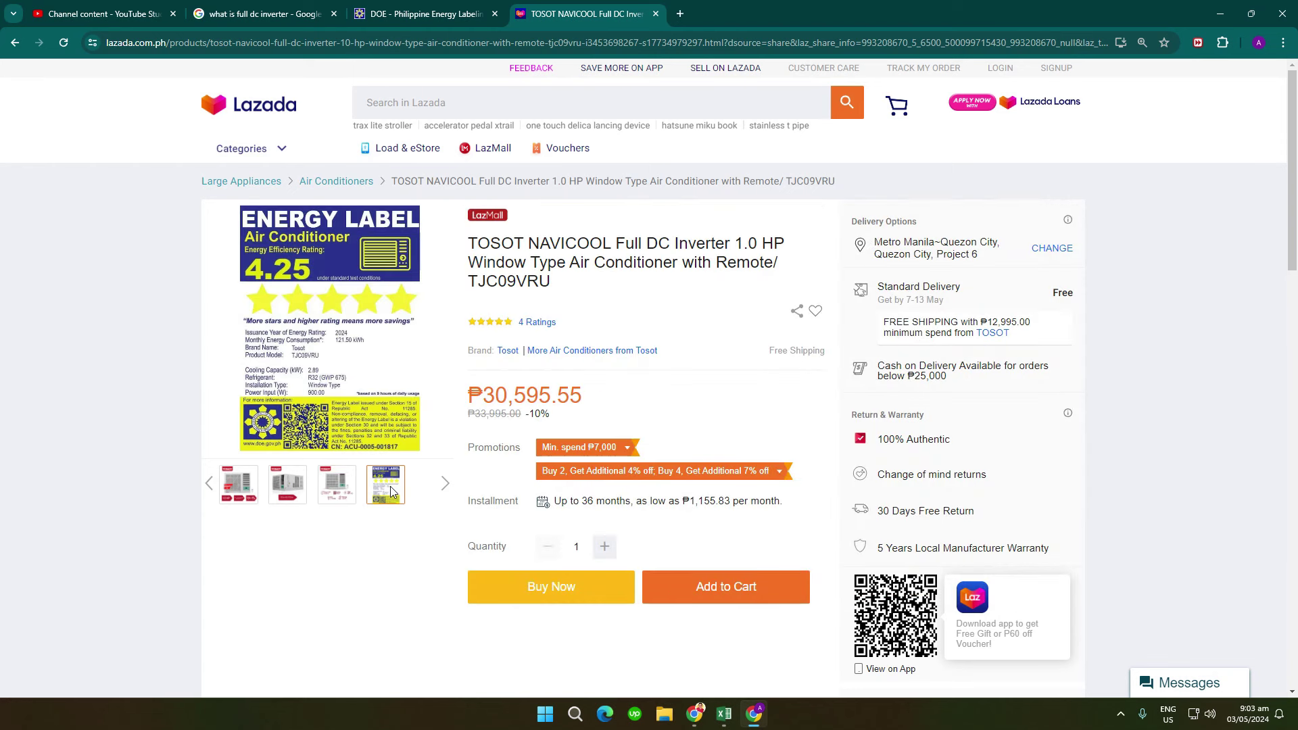
mouse_move(389, 496)
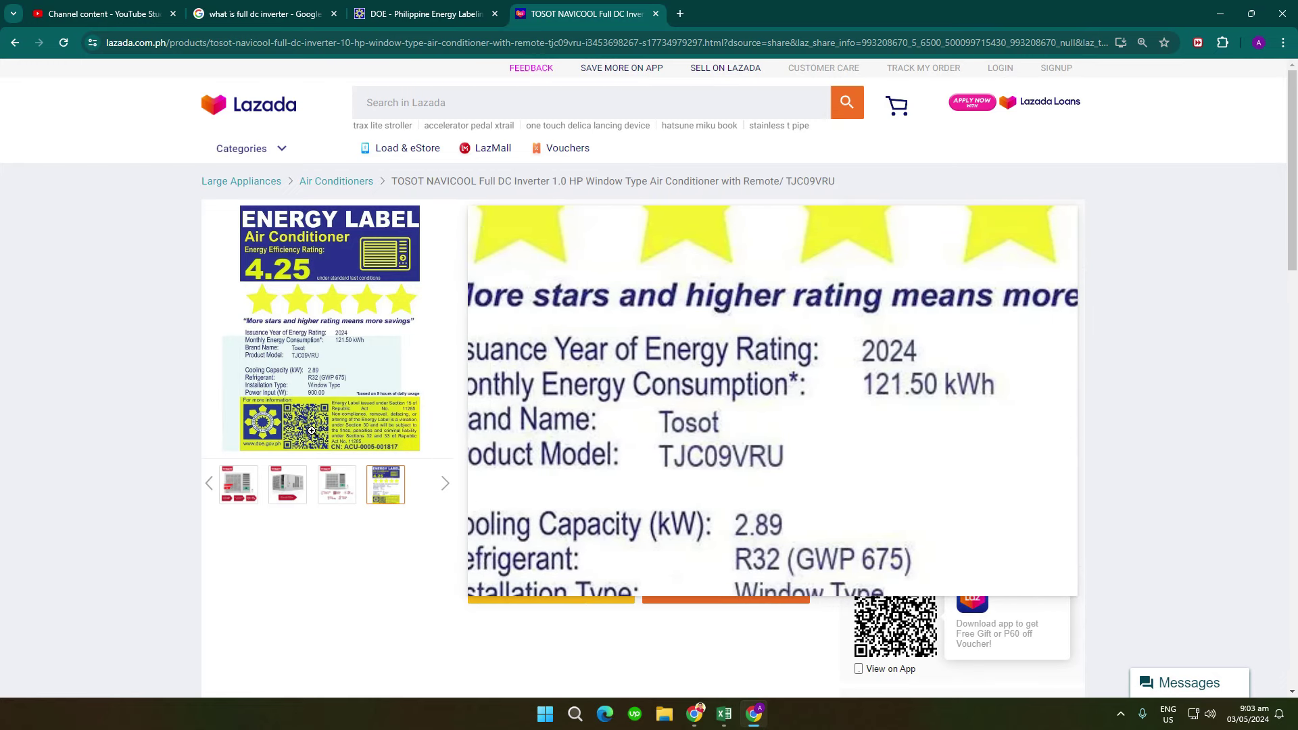
Step: Check the DOE page's web address, and inspect the product details and QR code on Lazada's energy label image
left_click(407, 7)
left_click(354, 43)
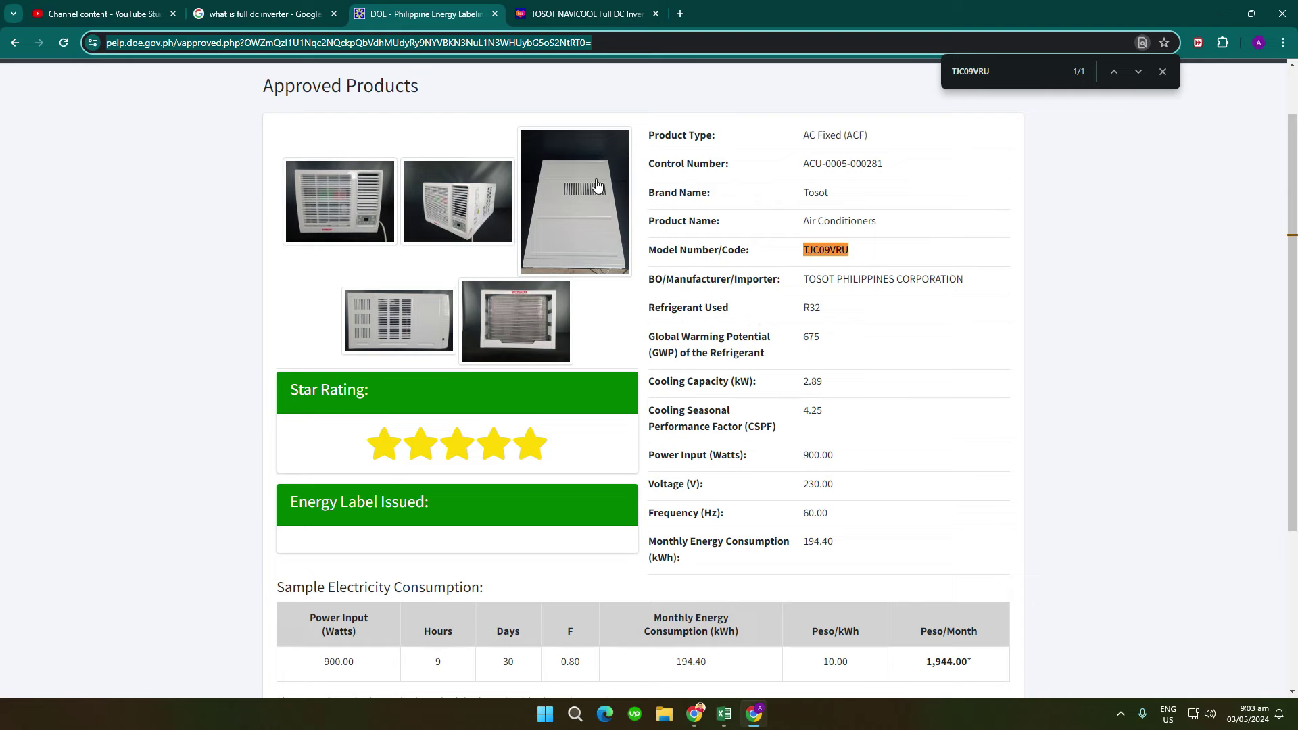
left_click(581, 14)
mouse_move(257, 148)
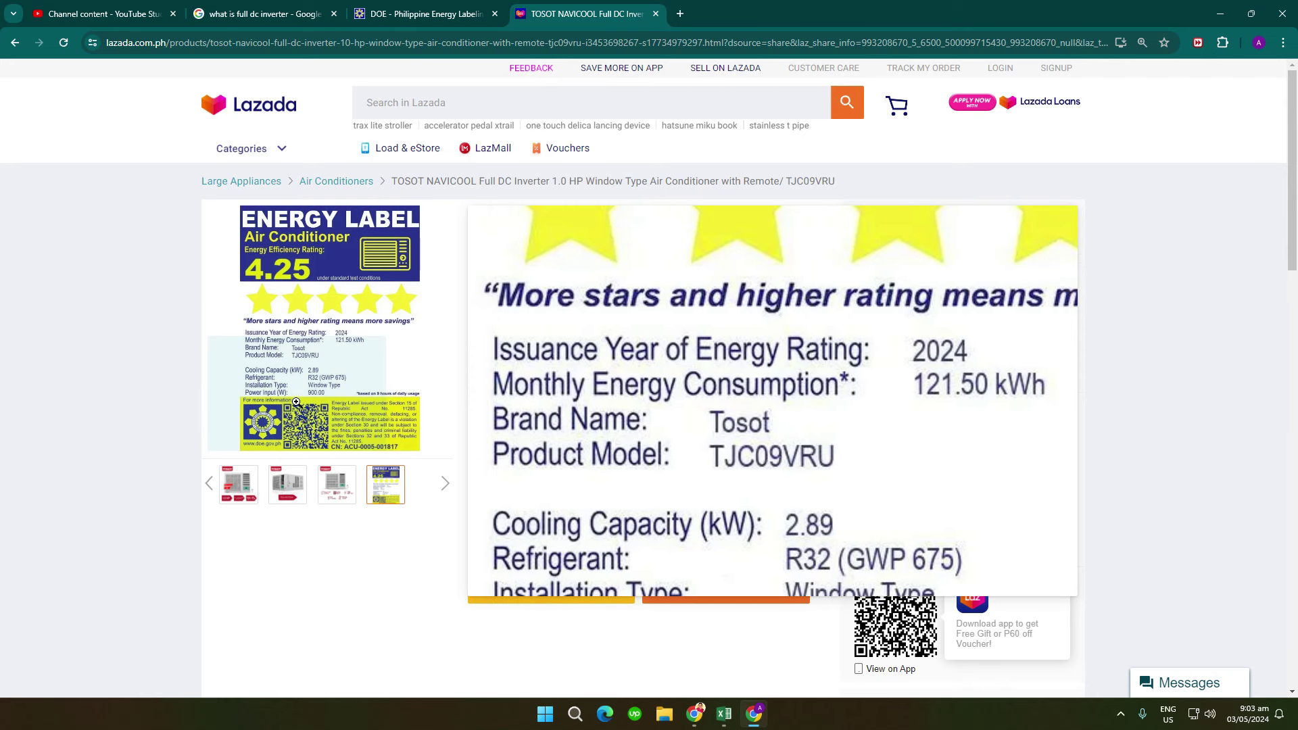
mouse_move(290, 484)
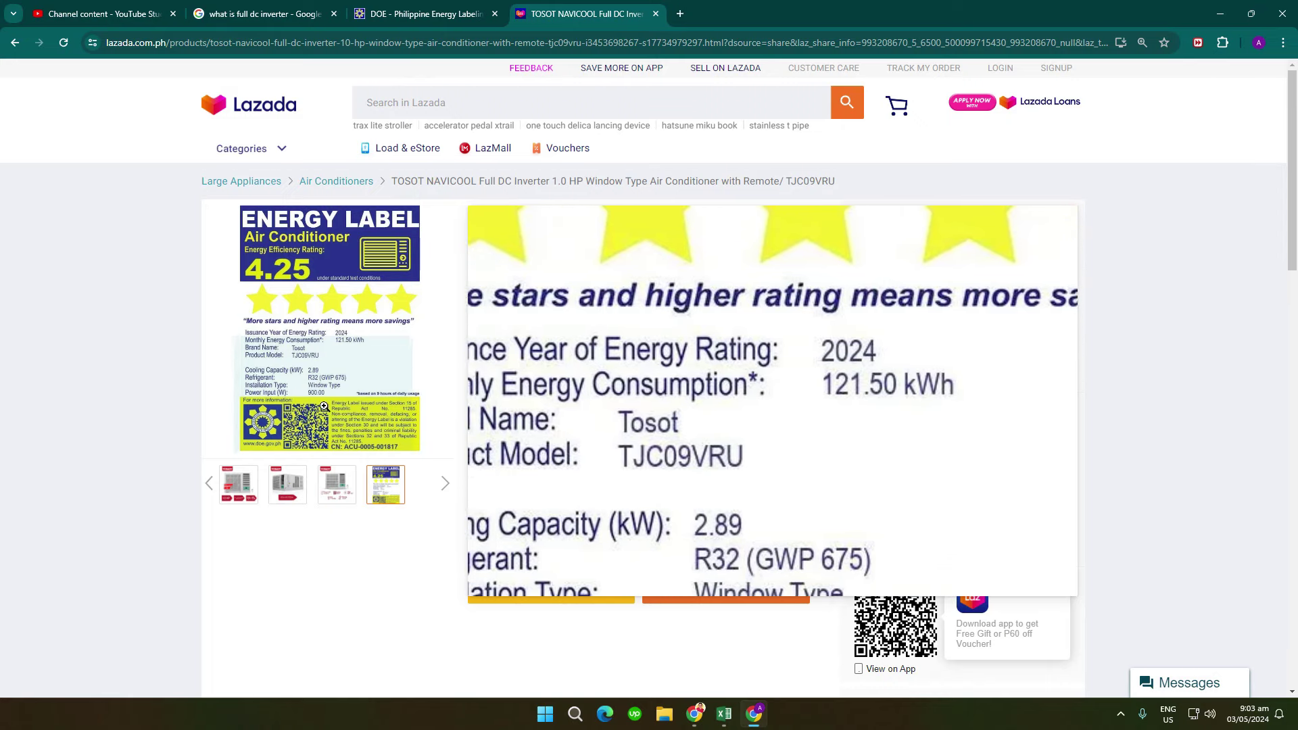
Step: Review the TOSOT consumption figures on the DOE page and highlight the matching values in C11:H11 of the Excel list
left_click(414, 8)
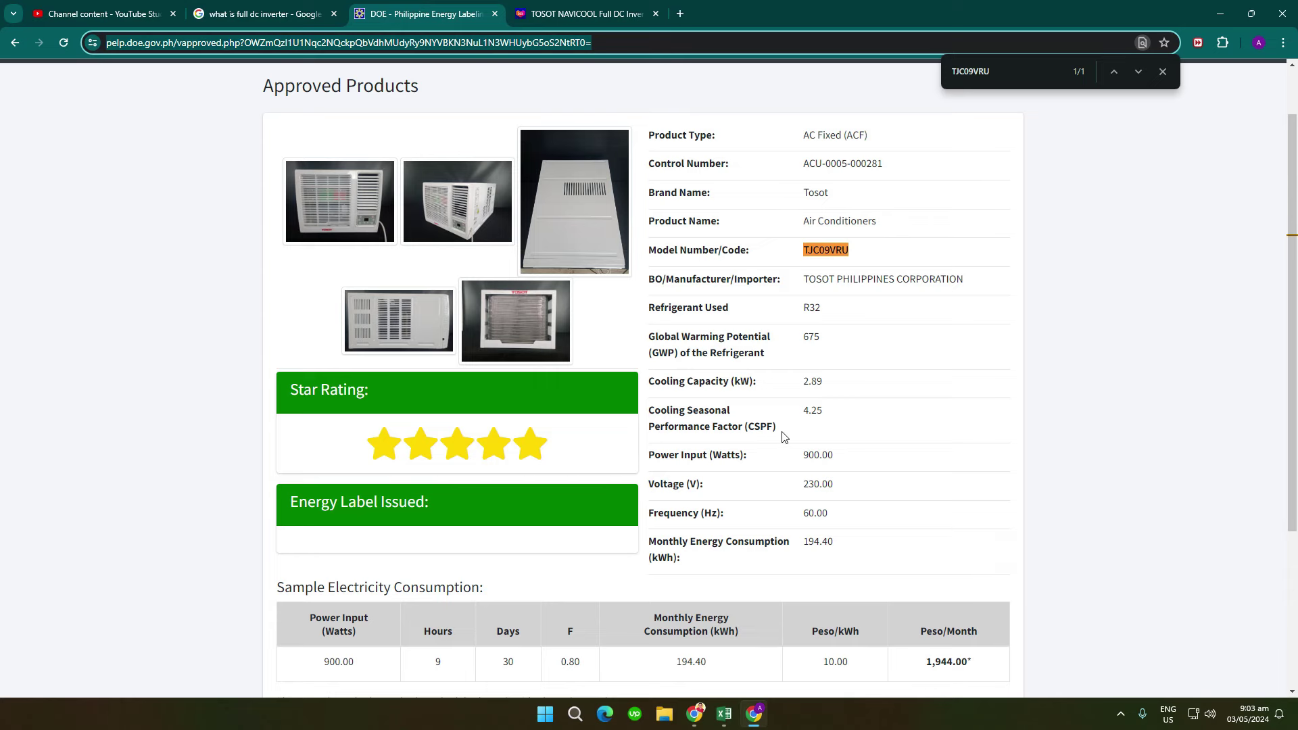
scroll(782, 436, "down", 3)
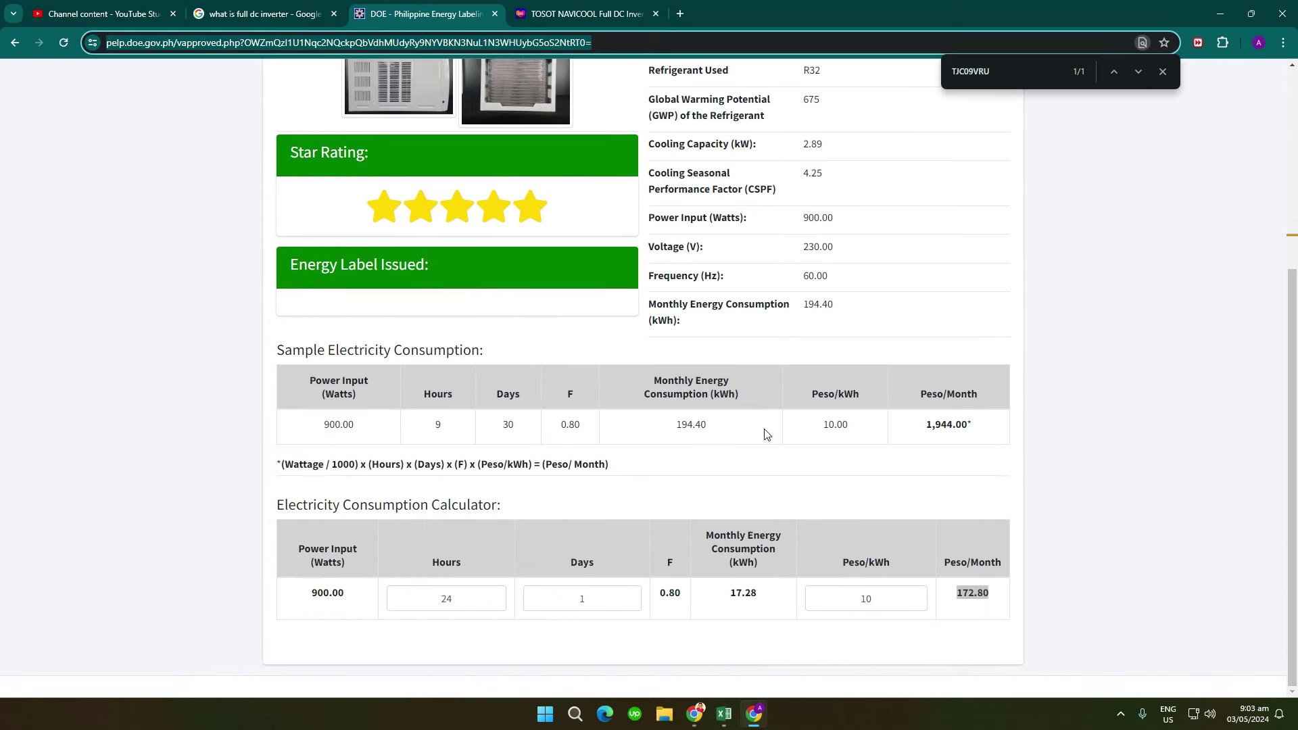
scroll(766, 434, "up", 2)
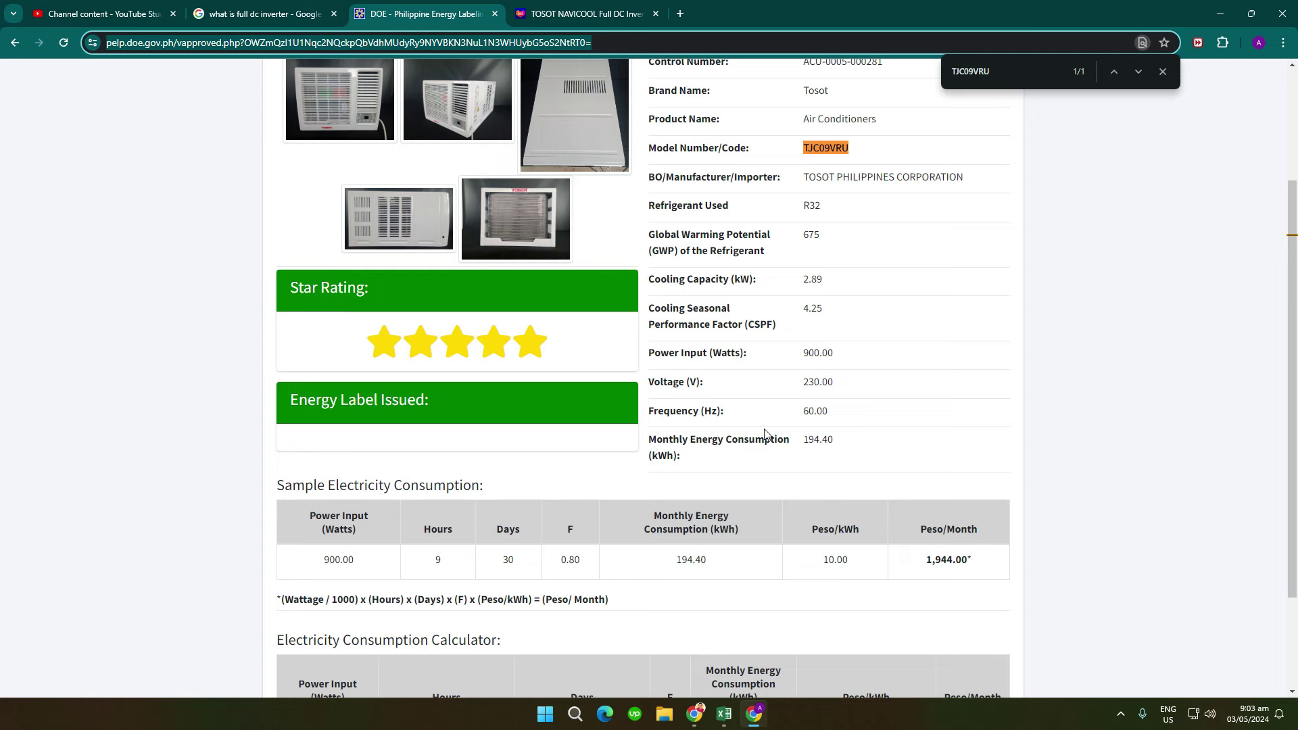
scroll(765, 458, "up", 1)
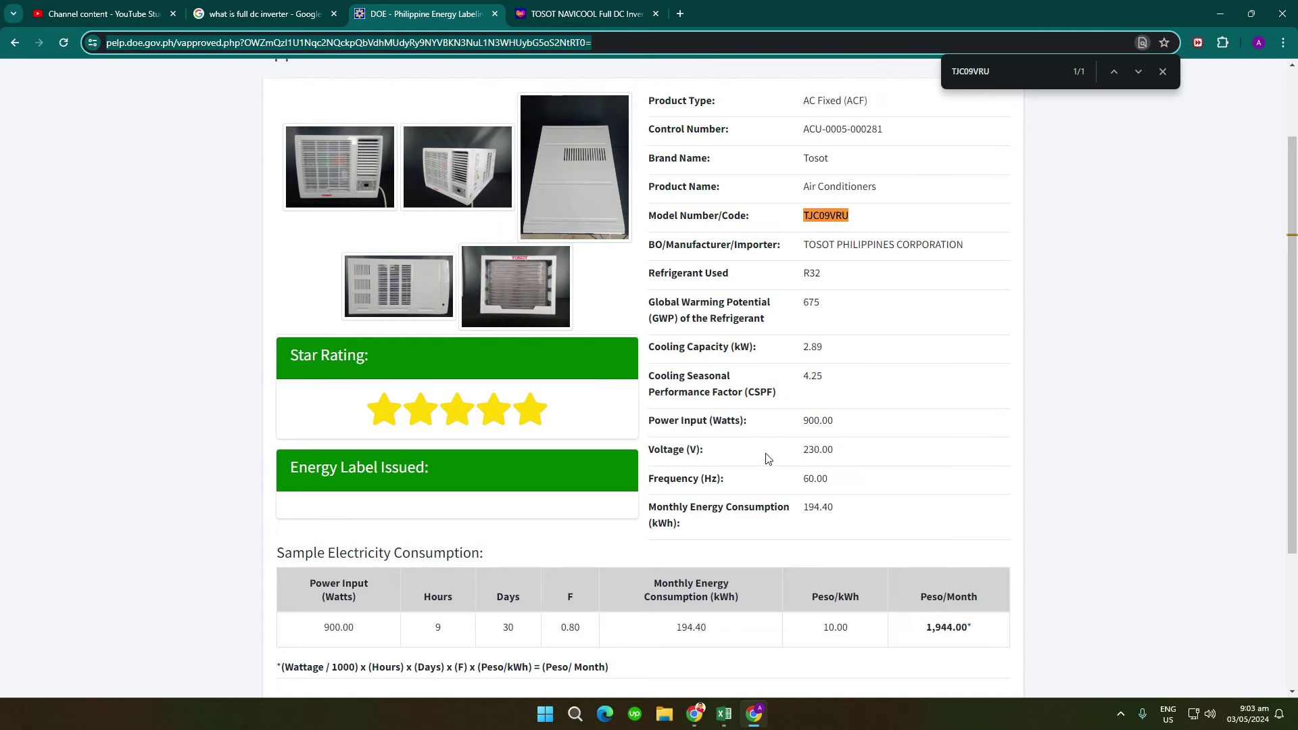
left_click(723, 714)
left_click_drag(440, 431, 1043, 432)
left_click(595, 524)
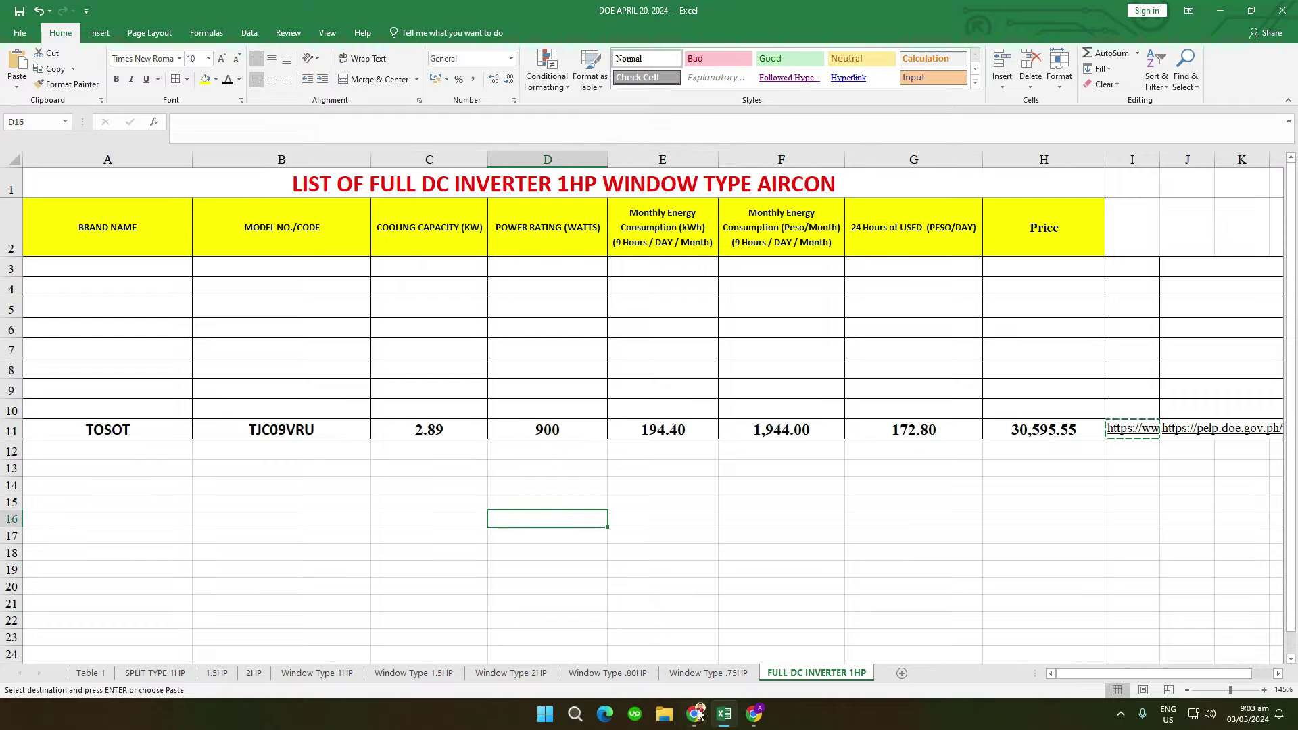
Step: Recheck the TOSOT TJC09VRU specifications and star rating on the DOE product page in Chrome
left_click(753, 714)
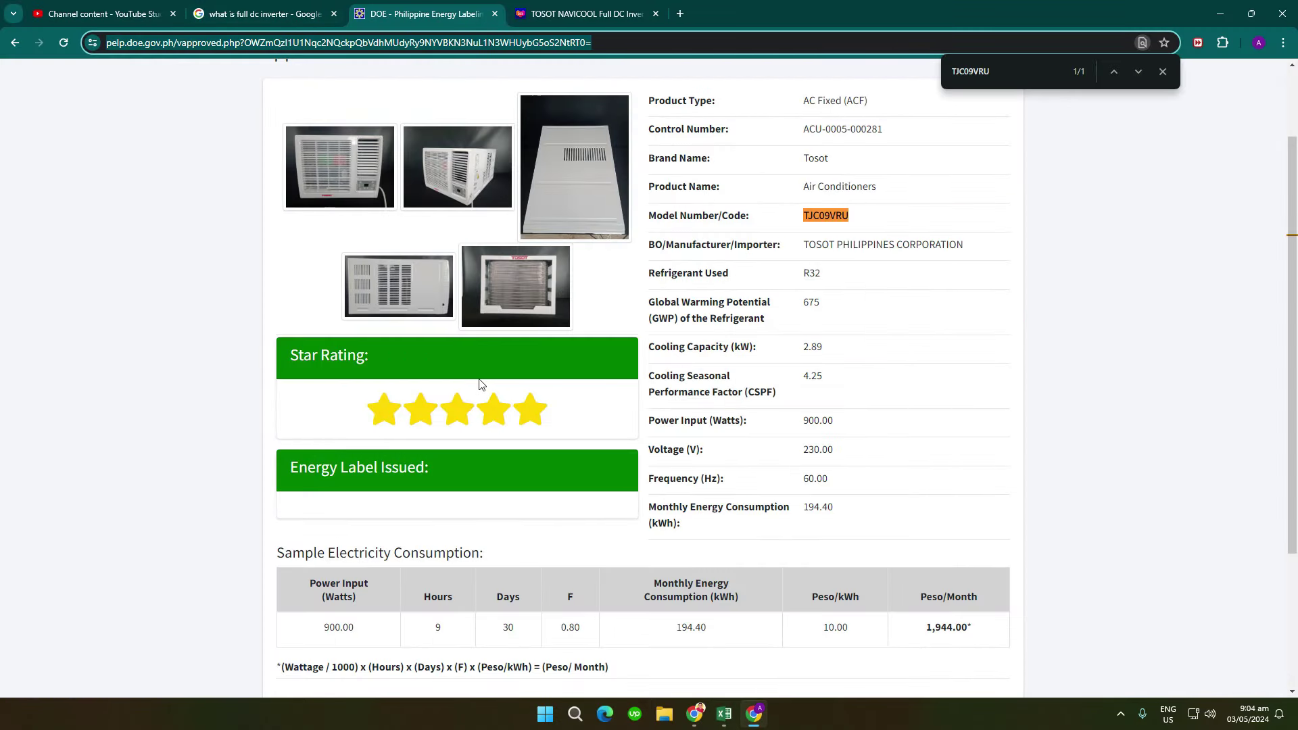
scroll(494, 390, "up", 2)
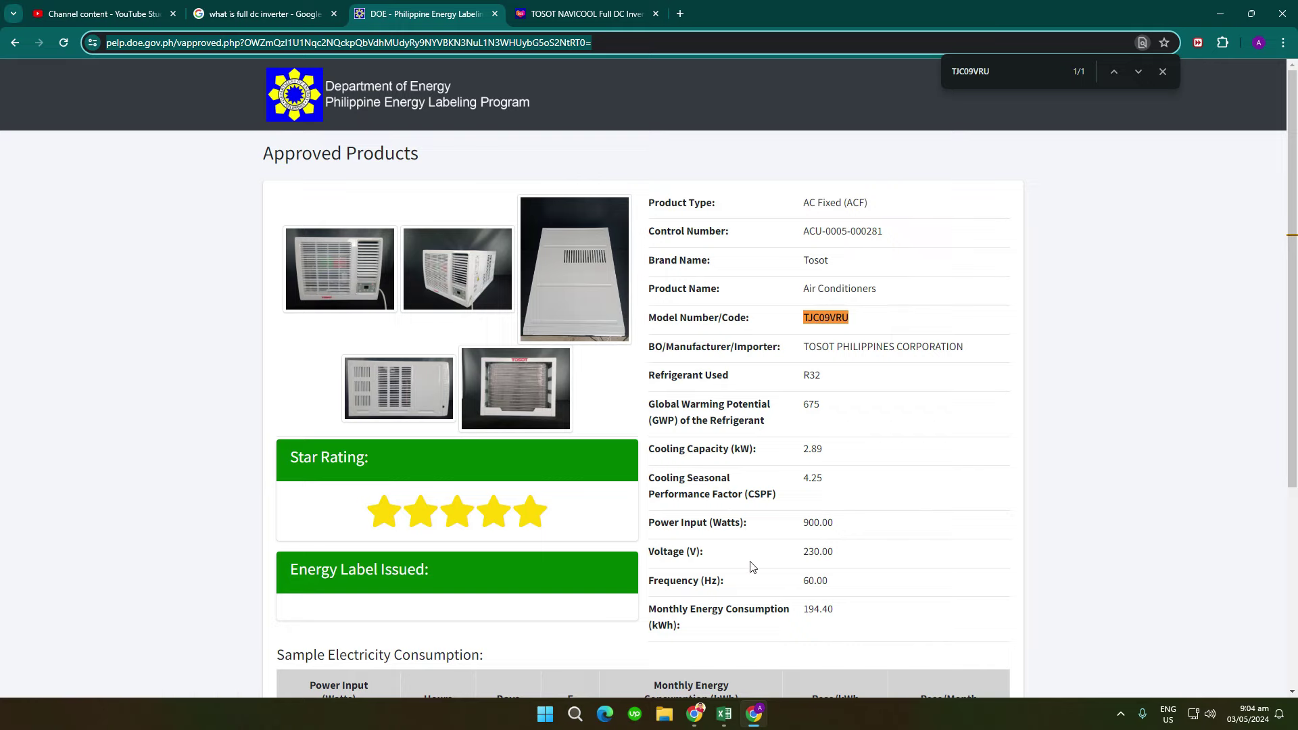
scroll(753, 567, "down", 1)
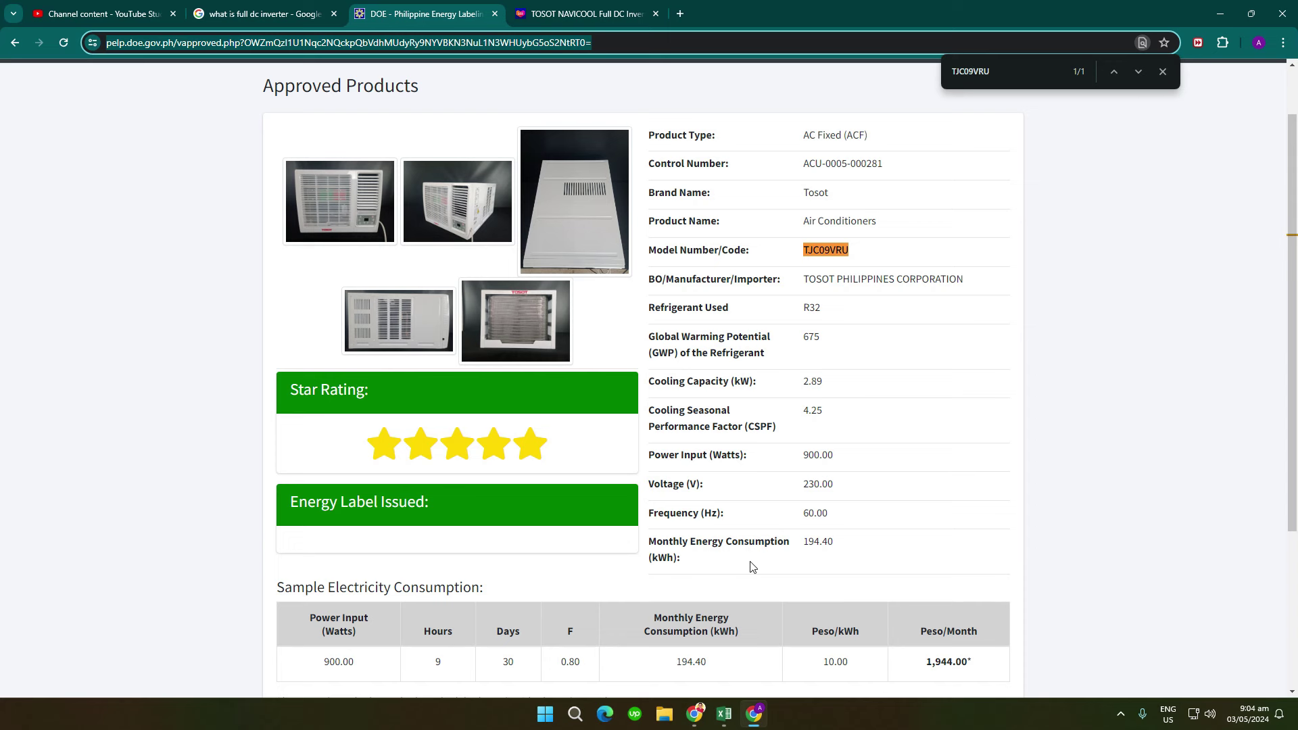
Step: Reveal the hidden entry in row 10 of the Excel list by setting its font colour to black
left_click(722, 713)
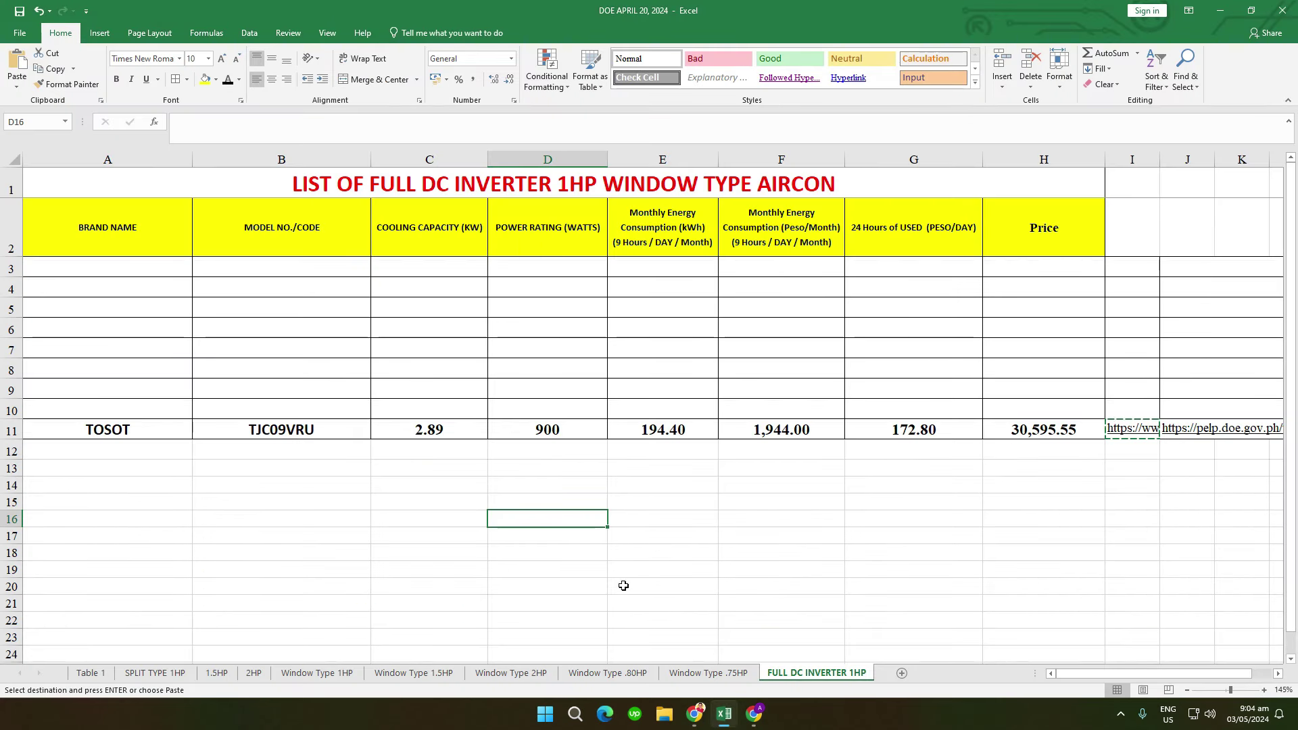
left_click(294, 514)
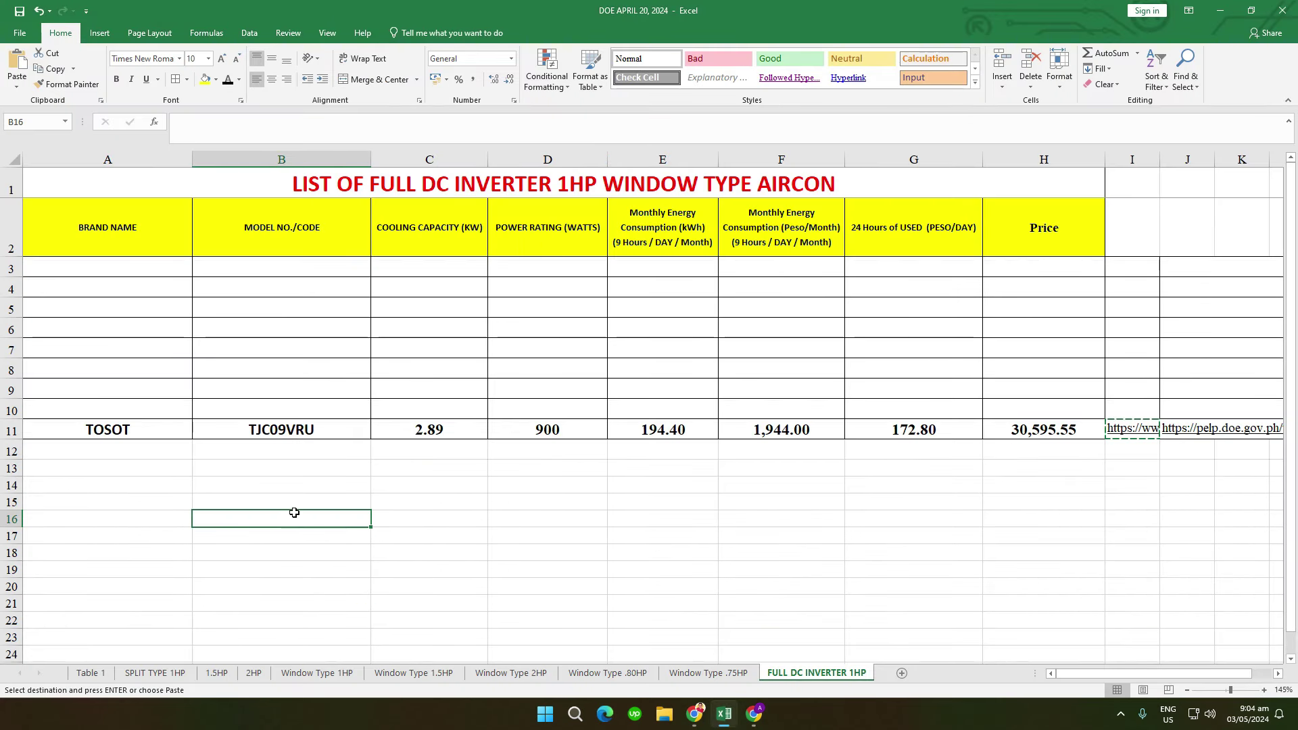
left_click(12, 411)
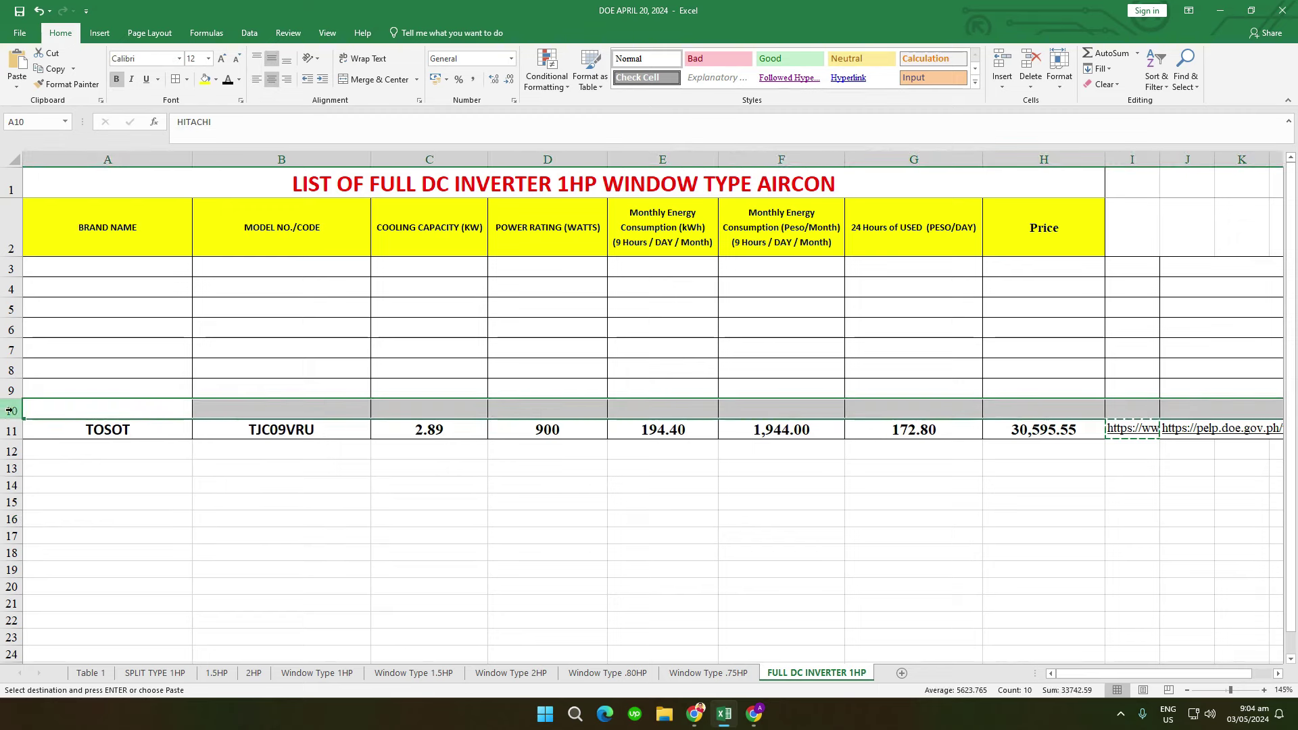
left_click(228, 81)
left_click(281, 485)
Step: Review the HITACHI brand, model and cooling capacity in row 10, and highlight the TOSOT figures in row 11 for comparison
left_click(156, 408)
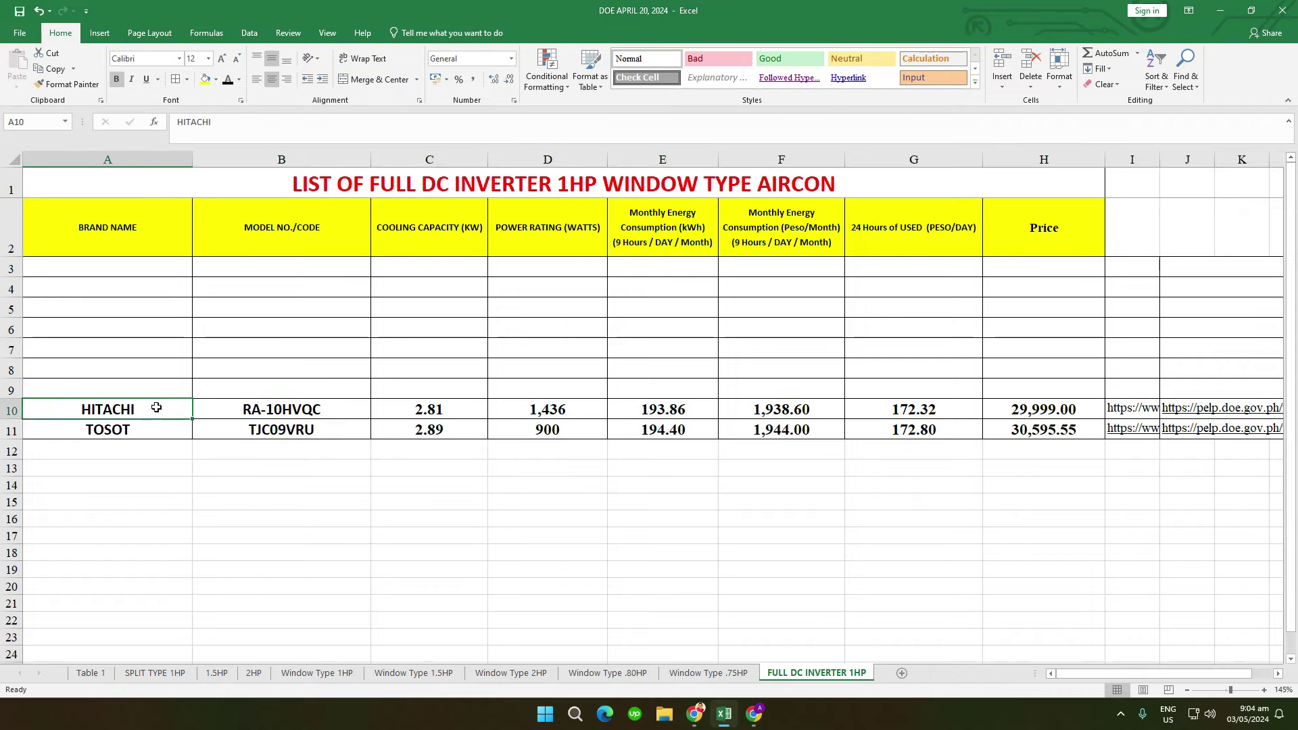
left_click(308, 406)
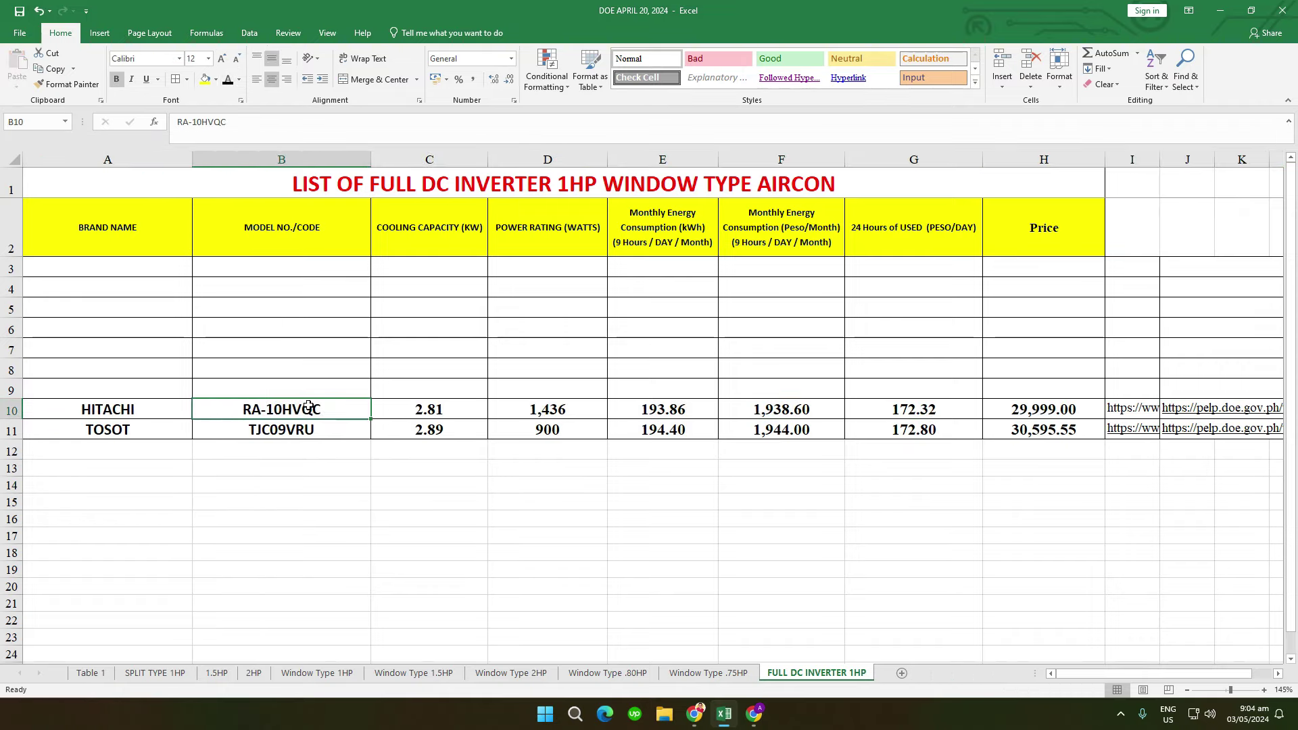
left_click(415, 246)
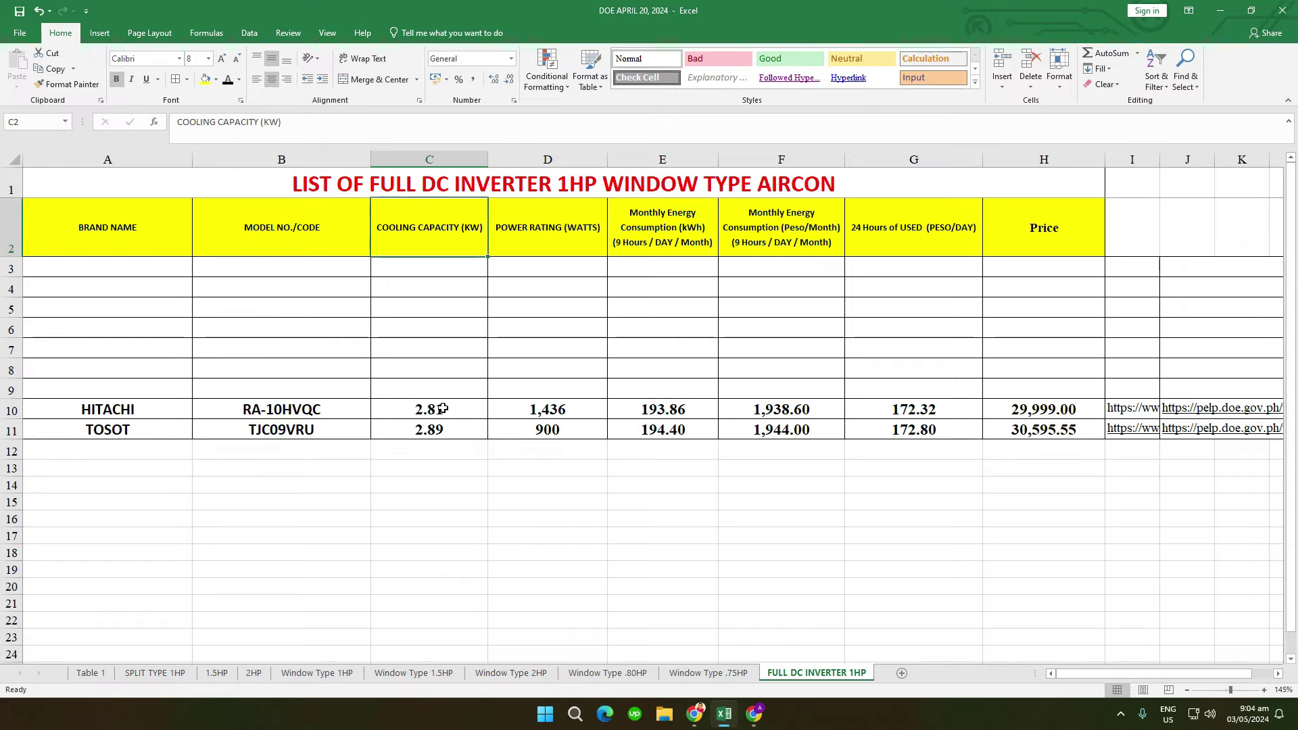
left_click(443, 408)
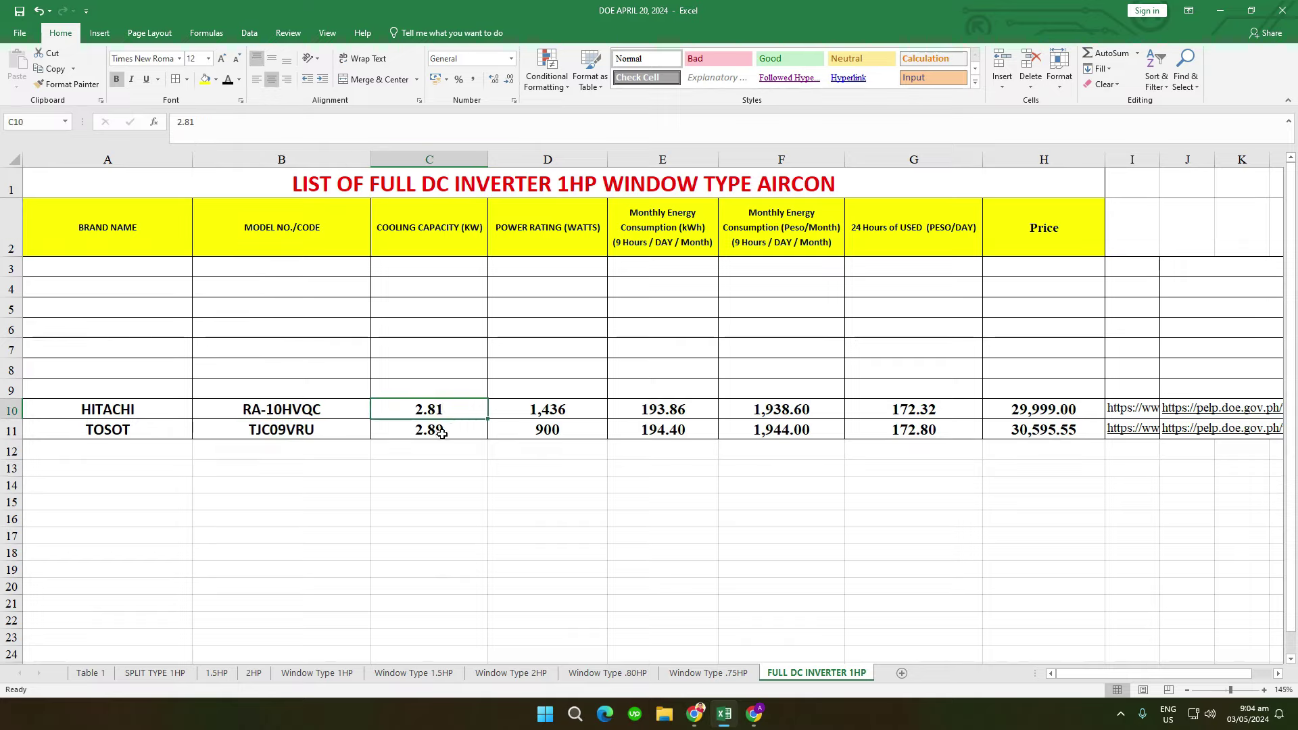
left_click_drag(436, 430, 1039, 436)
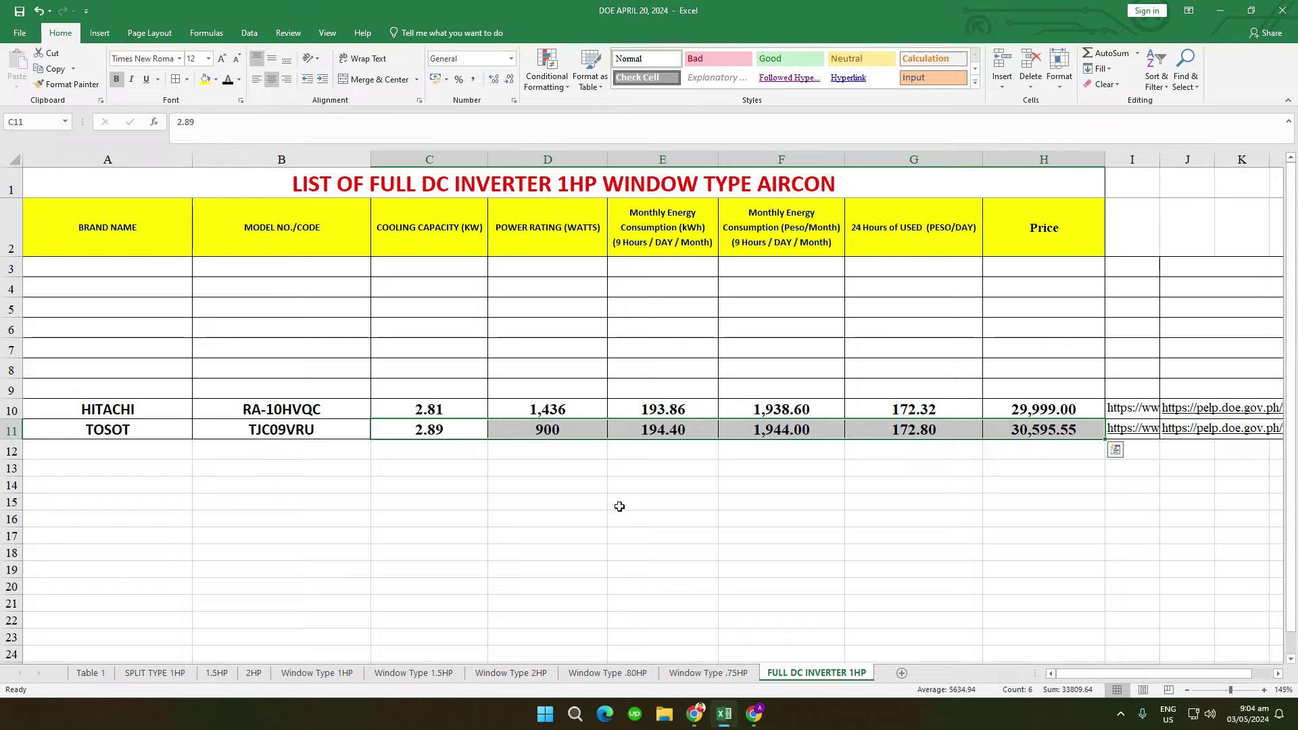
left_click(595, 504)
Step: Review the HITACHI cooling capacity, power rating, monthly consumption, monthly cost and 24-hour cost across cells C10 to G10
left_click(402, 410)
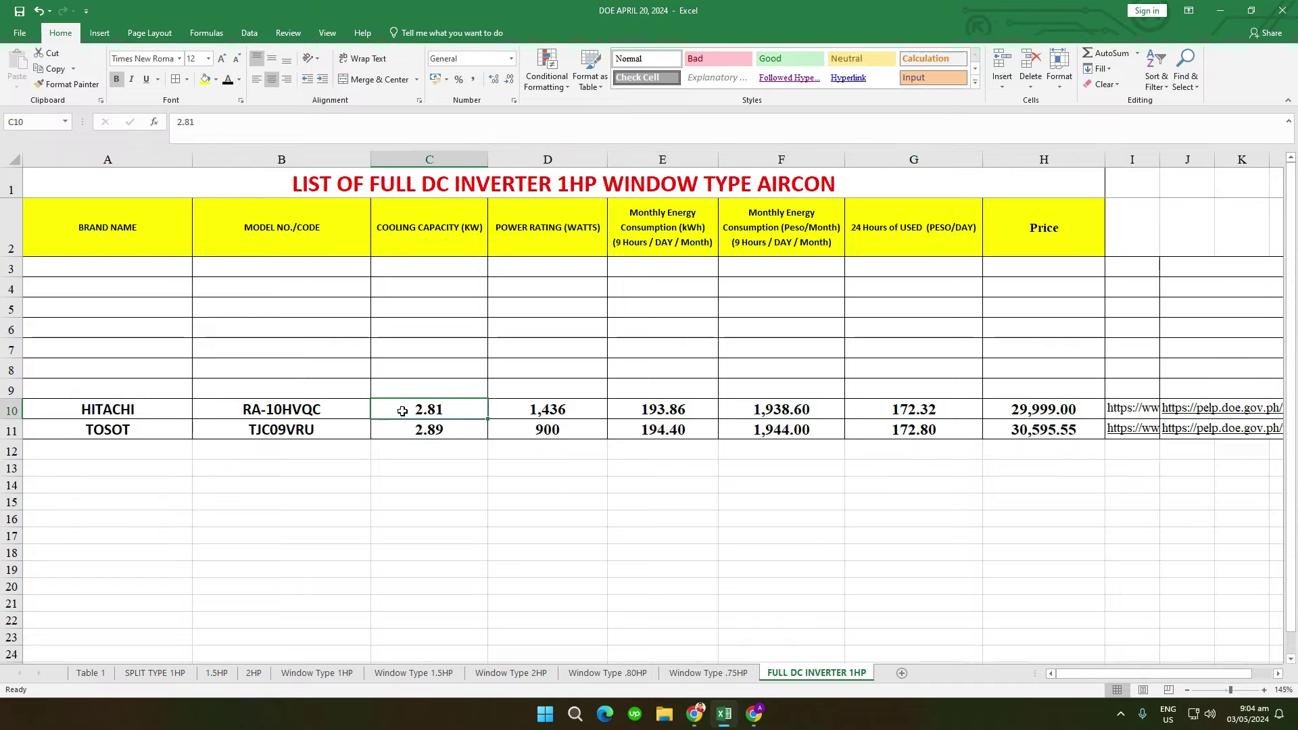
left_click(578, 409)
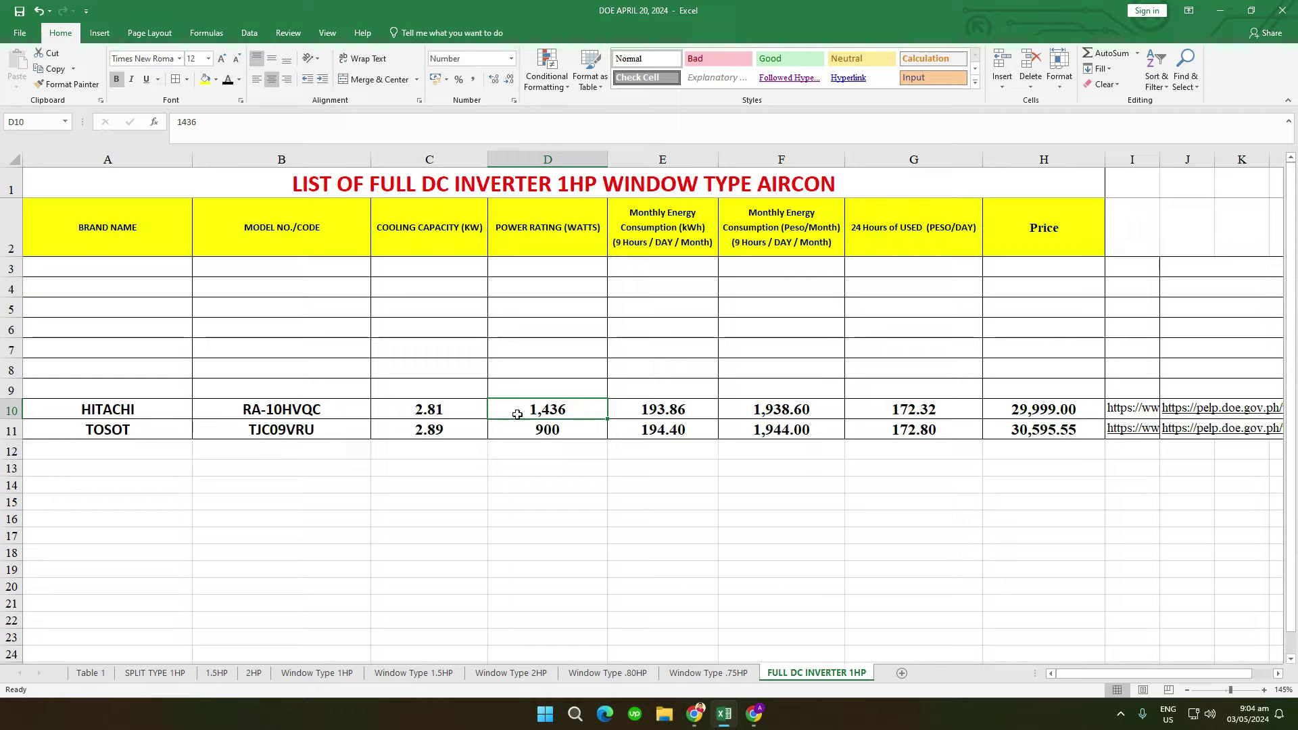
left_click(700, 415)
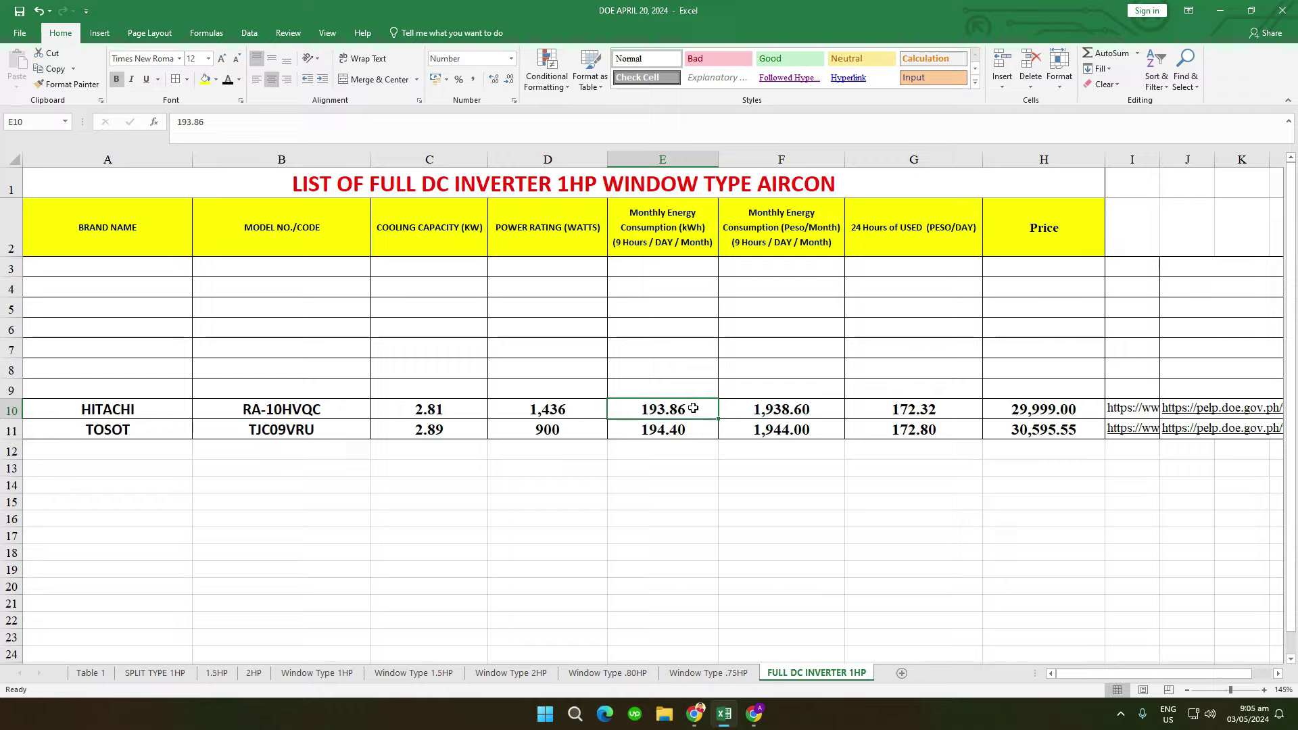
left_click(569, 409)
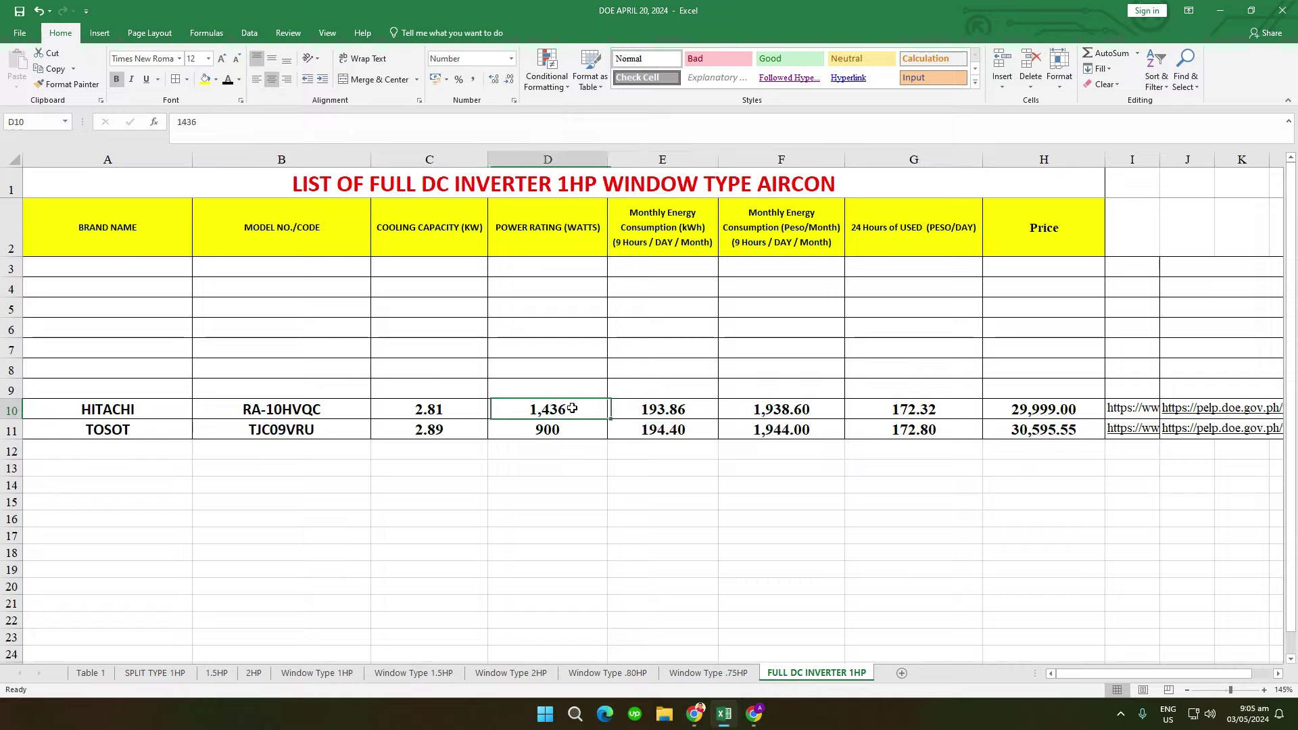
left_click(712, 415)
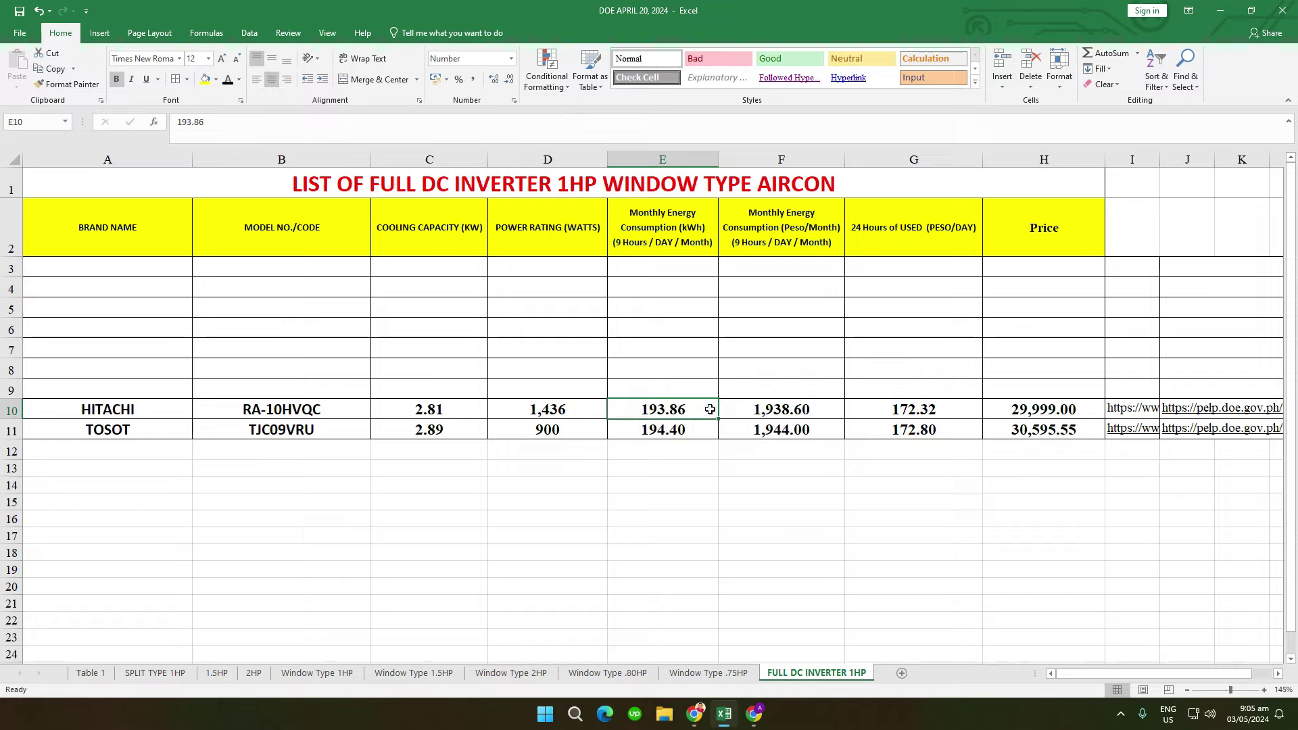
left_click(810, 410)
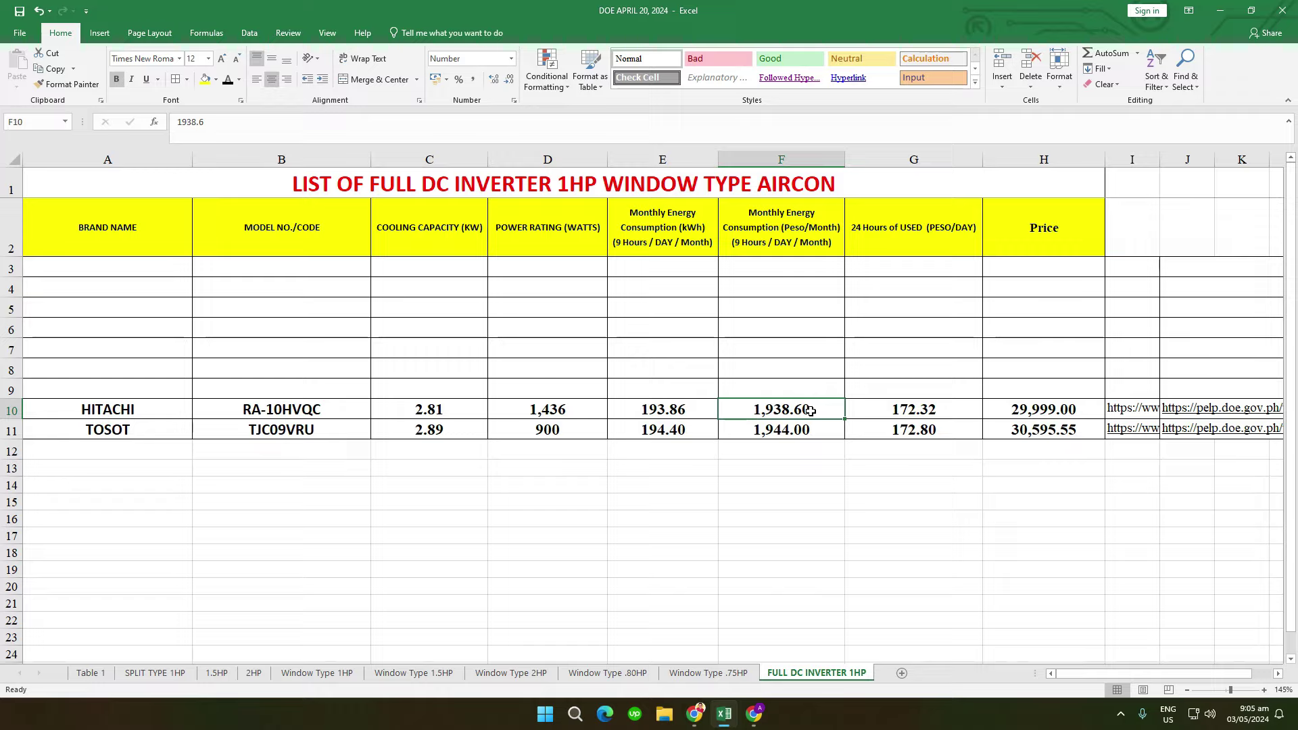
left_click(952, 410)
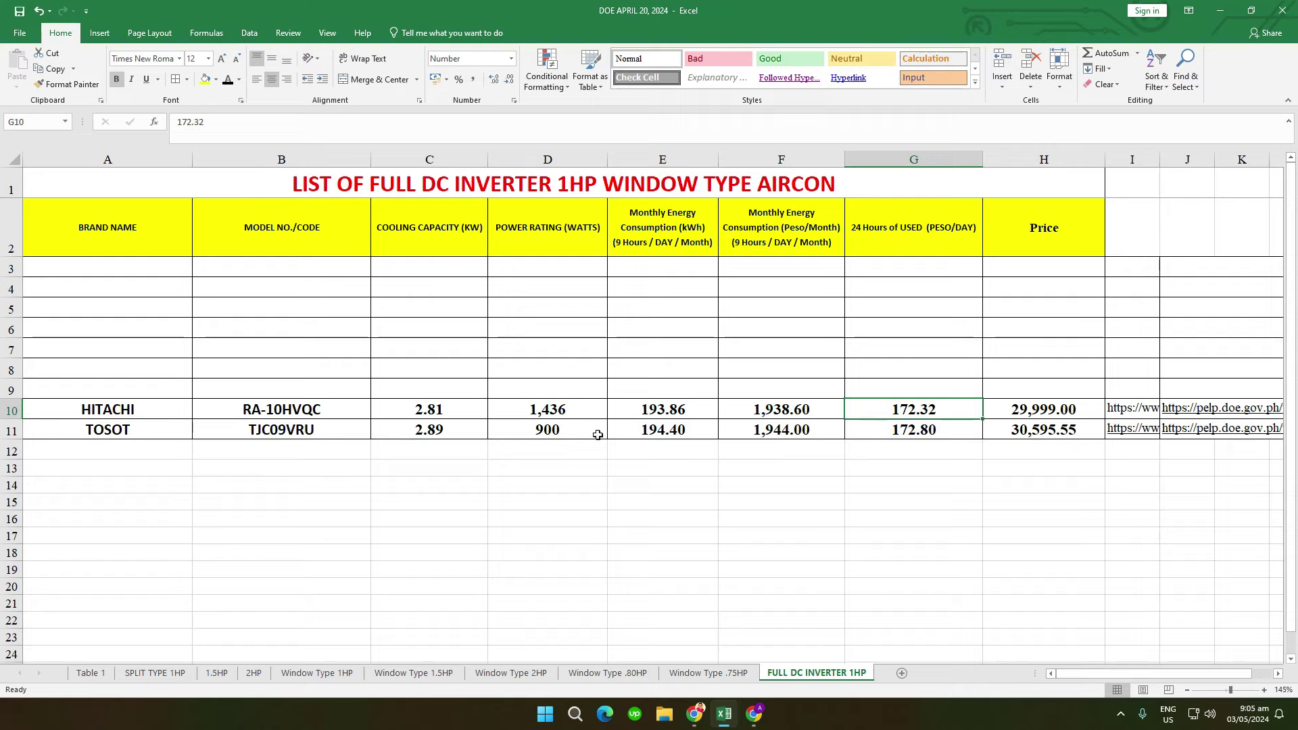
left_click(551, 409)
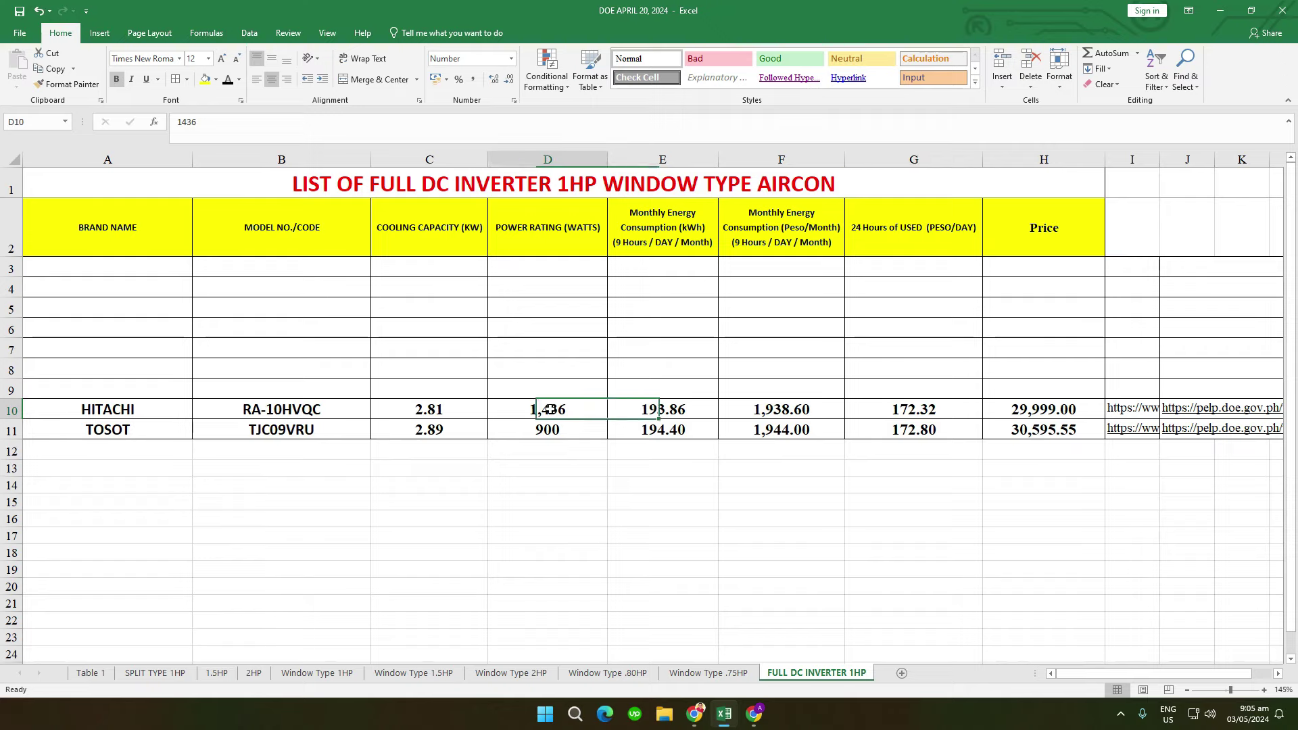
Step: Copy the HITACHI DOE link from cell J10 and close the TOSOT DOE and Lazada tabs in Chrome
left_click(1128, 401)
key("Right")
key("ctrl+c")
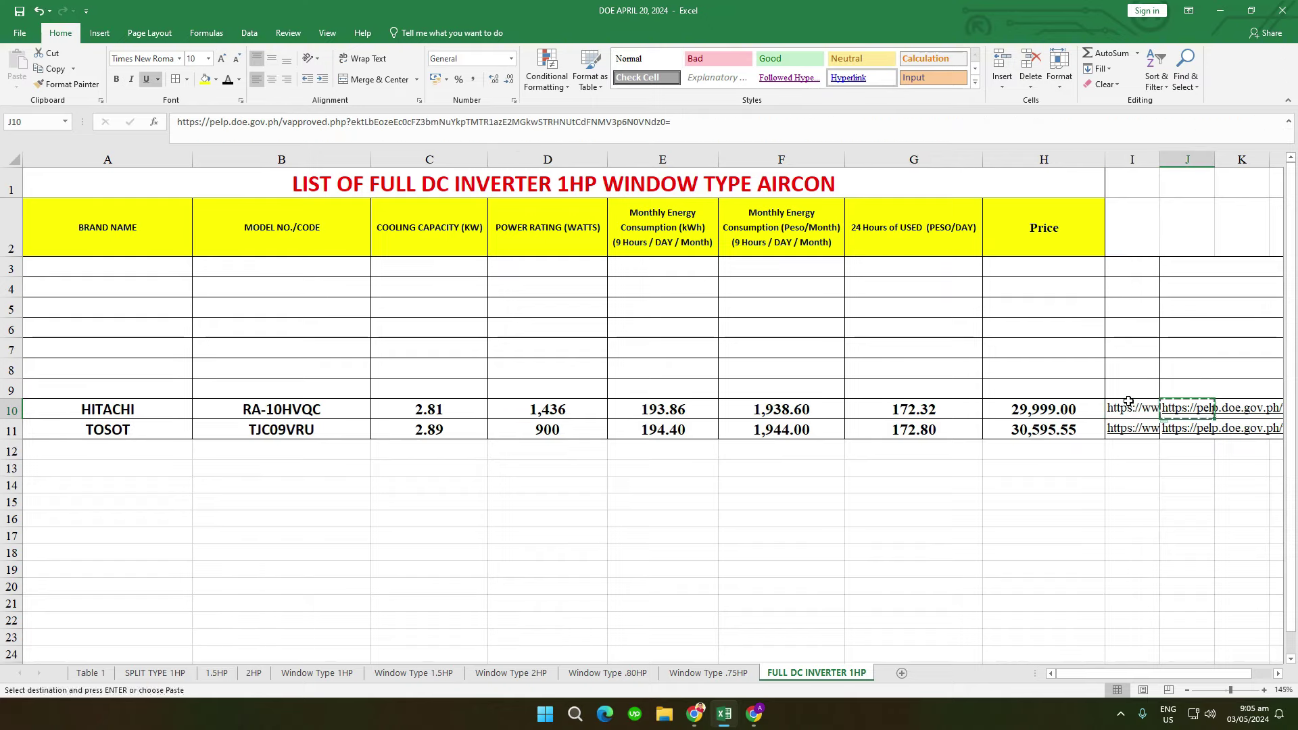
left_click(756, 717)
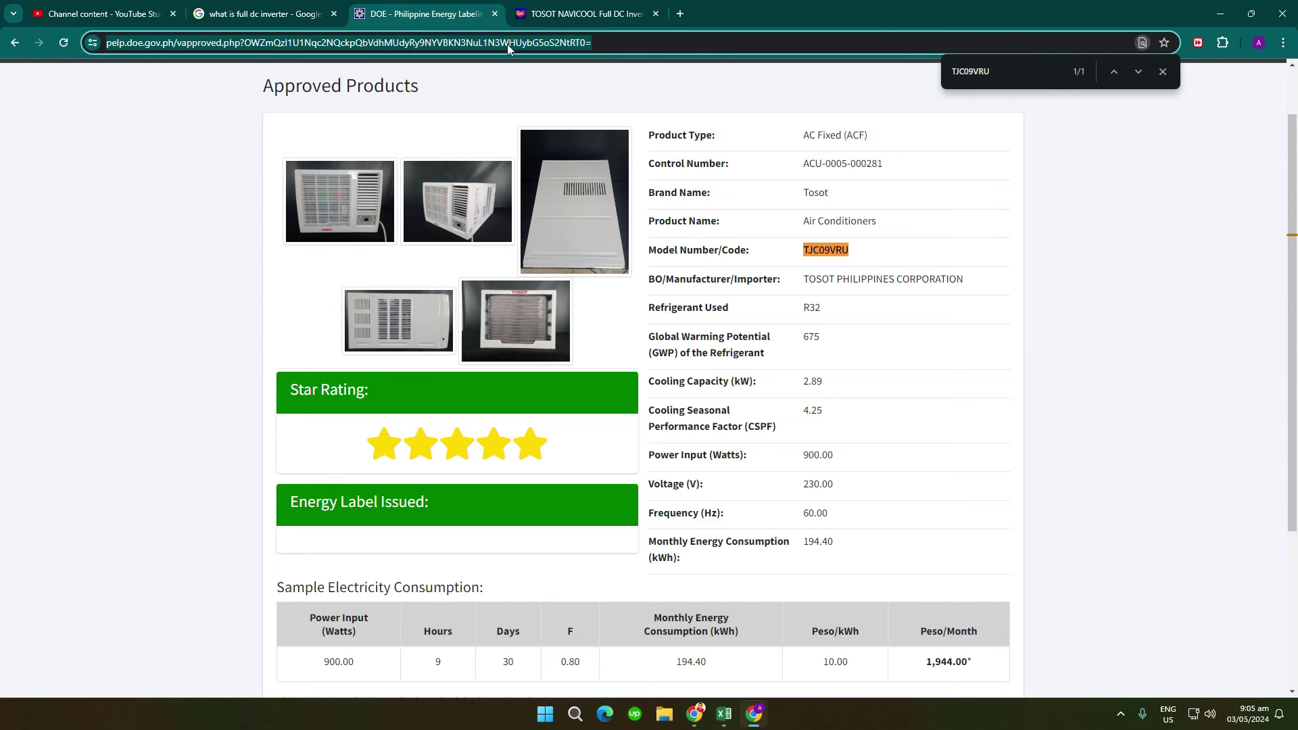
left_click(494, 15)
left_click(494, 14)
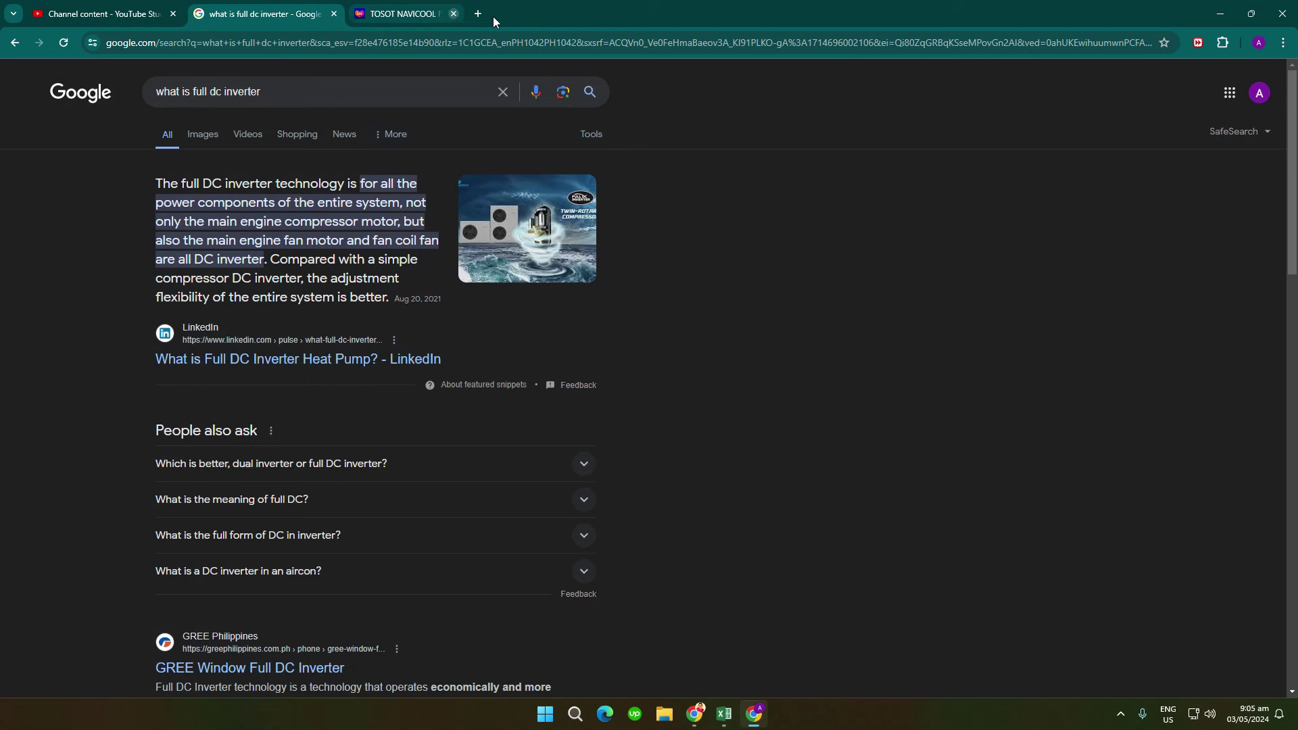
Step: Open the copied HITACHI DOE link in the tab showing the Google search results
left_click(331, 41)
key("ctrl+v")
key("Return")
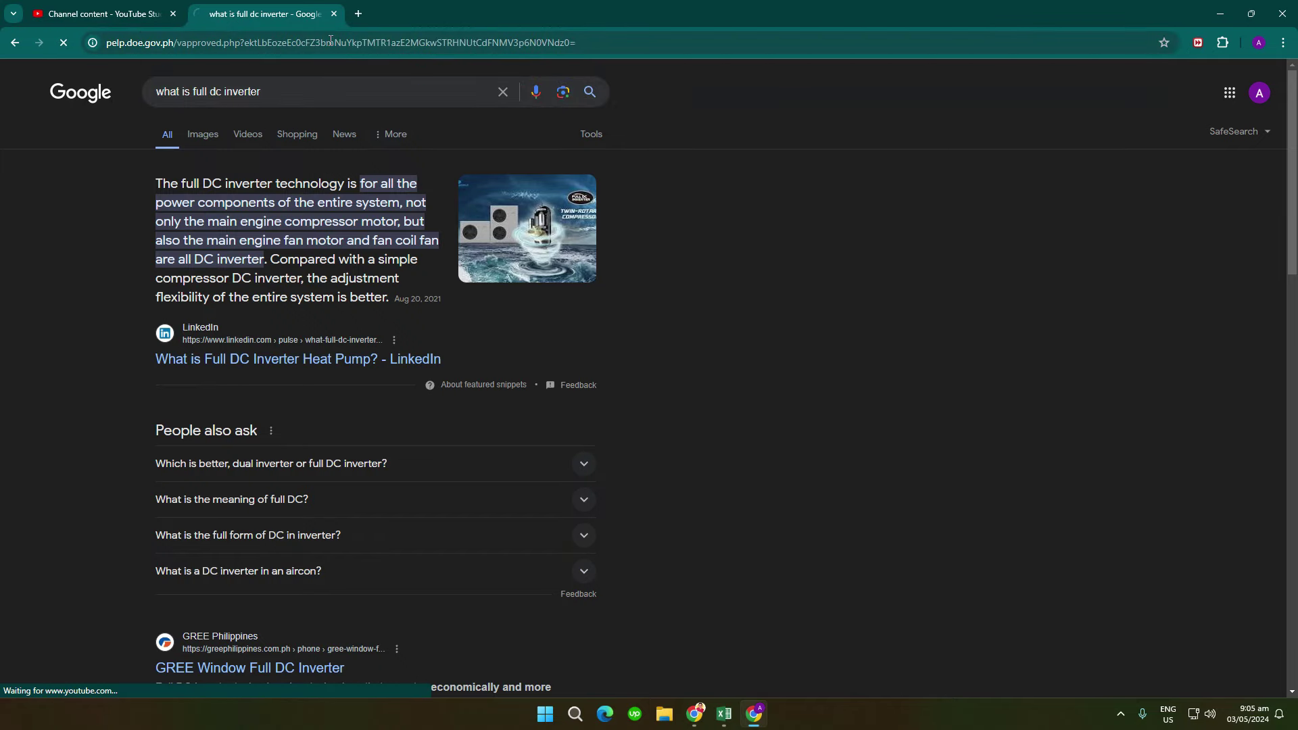
Step: Copy the model code RA-10HVQC from cell B10 in Excel and find it on the DOE product page in Chrome
left_click(731, 715)
double_click(338, 410)
left_click_drag(322, 409, 242, 410)
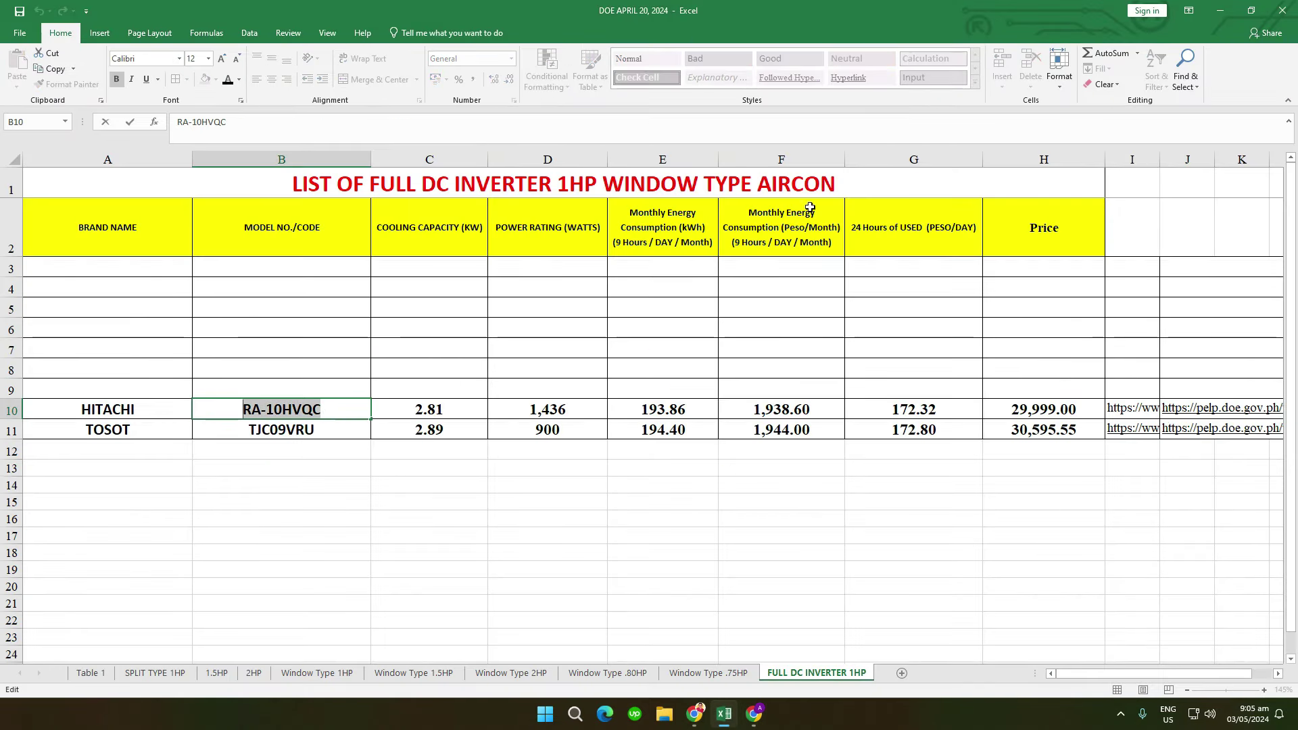
key("ctrl+c")
left_click(1220, 10)
key("ctrl+f")
key("ctrl+v")
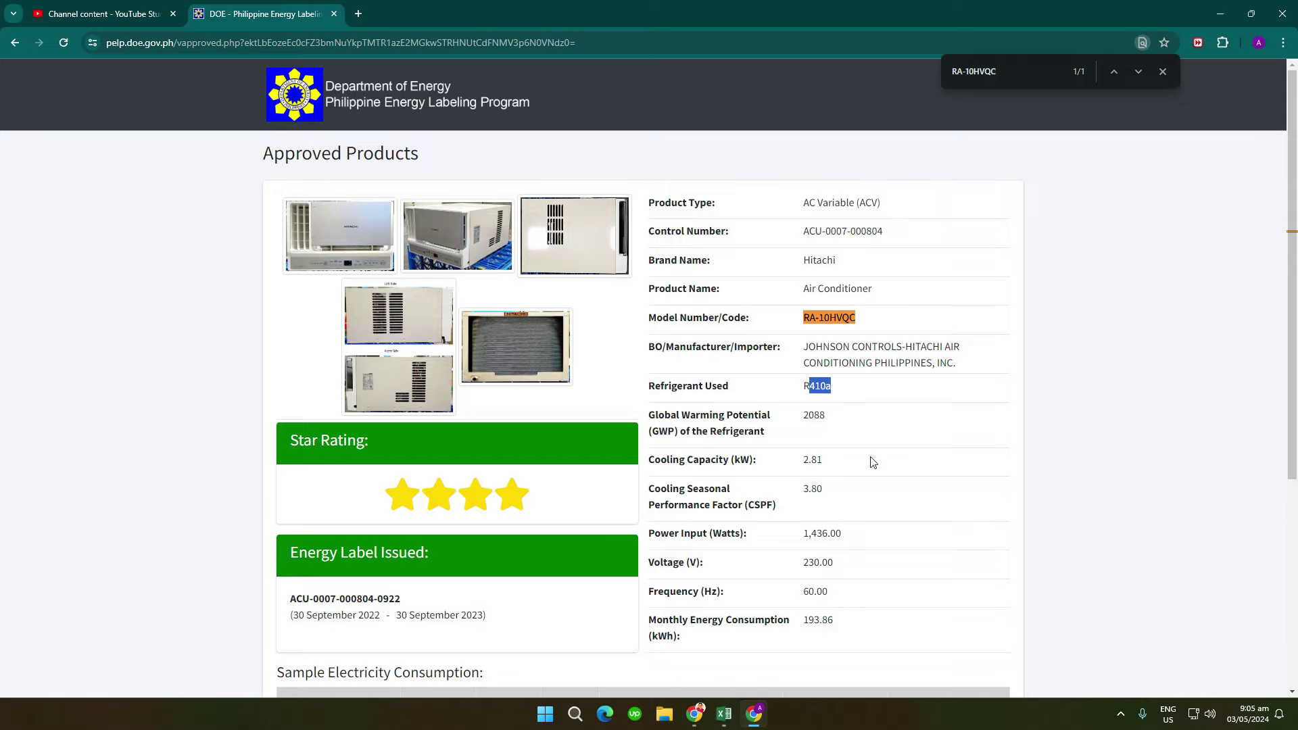
Step: Compare the HITACHI cooling capacity and power input on the DOE page with the values in row 10 of the Excel list
scroll(872, 462, "down", 2)
scroll(872, 462, "up", 1)
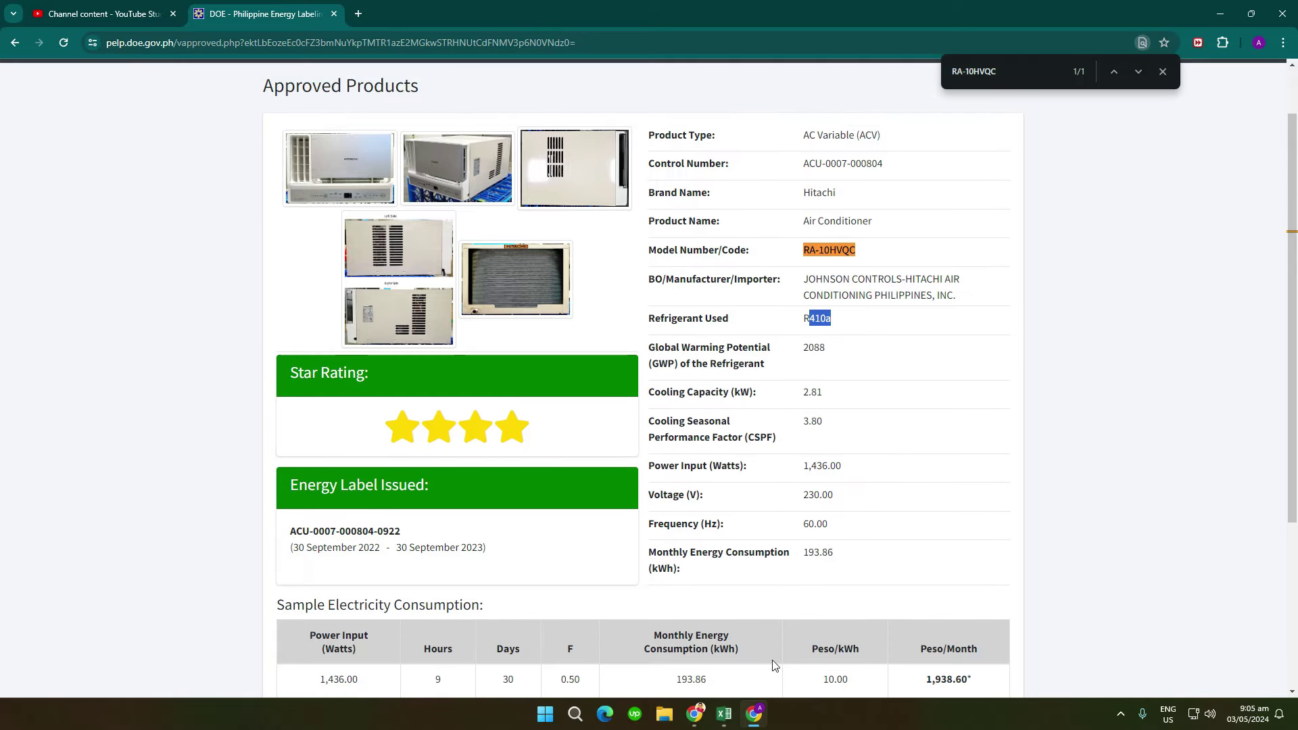
double_click(811, 393)
key("alt+Tab")
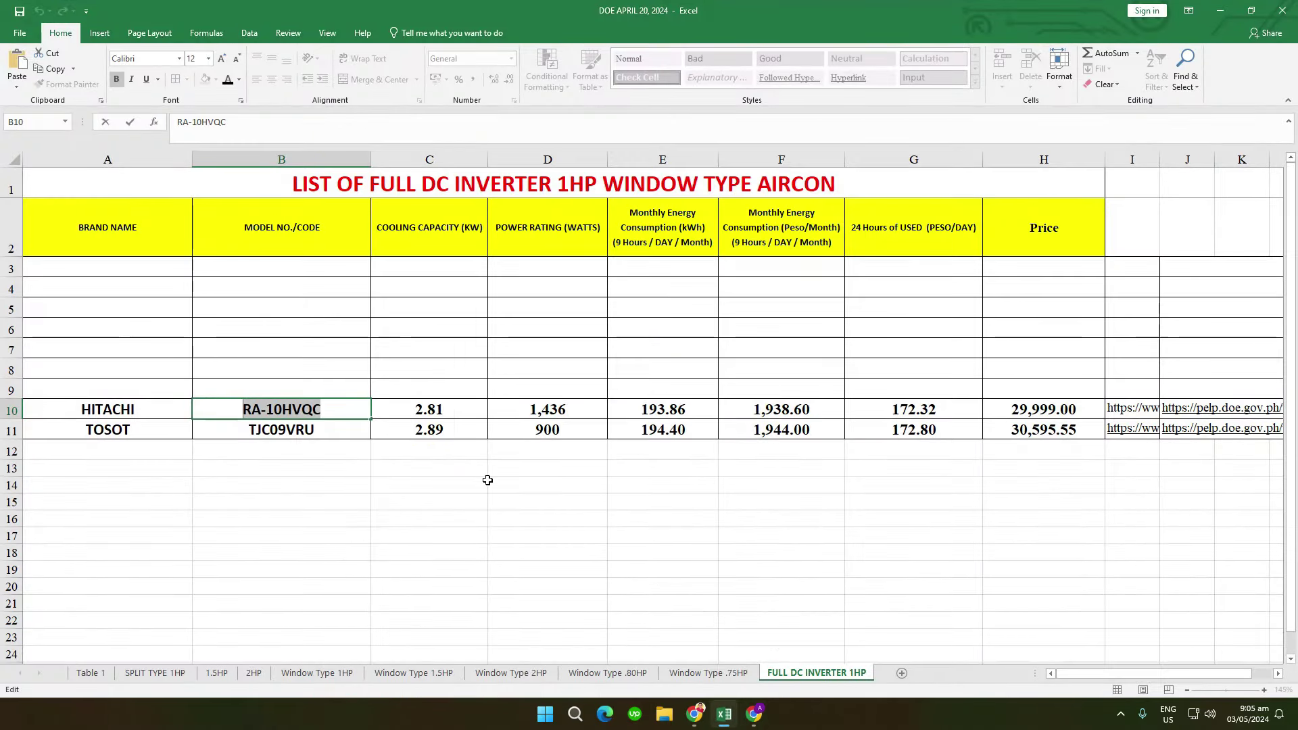
left_click(724, 713)
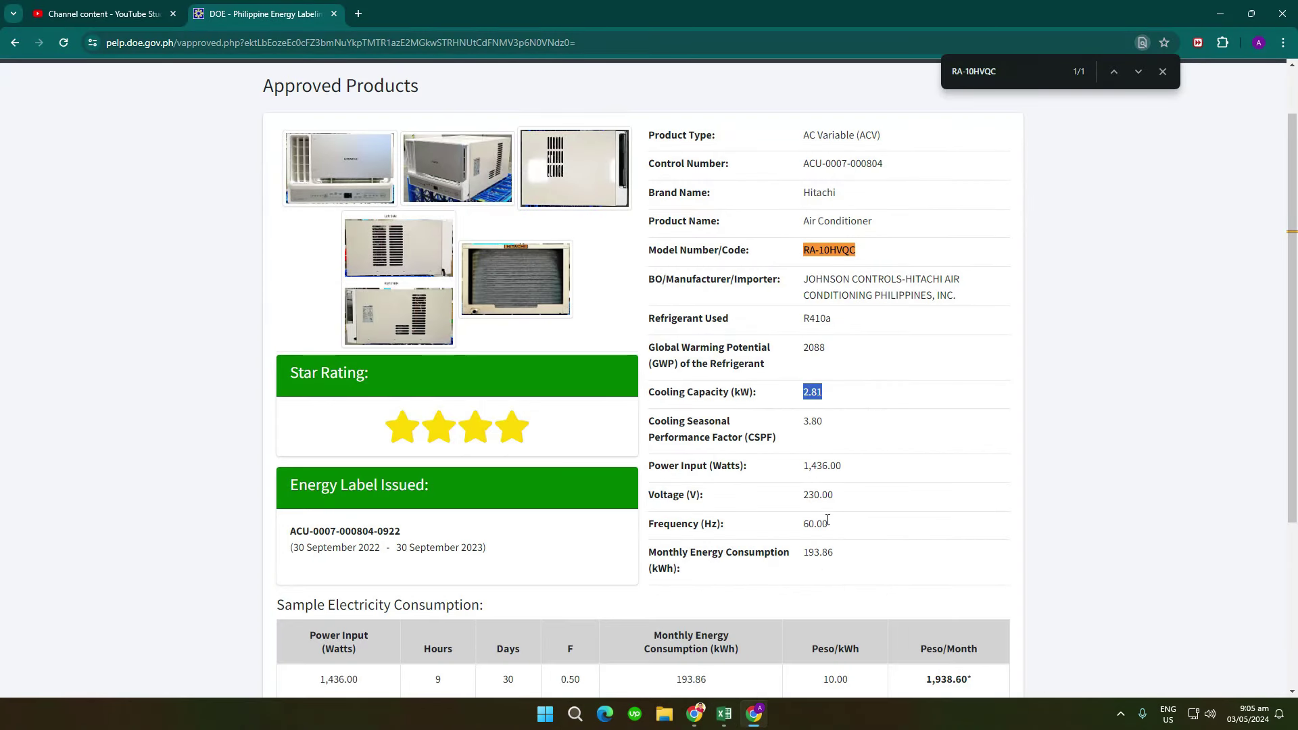
left_click_drag(807, 469, 823, 464)
left_click(724, 713)
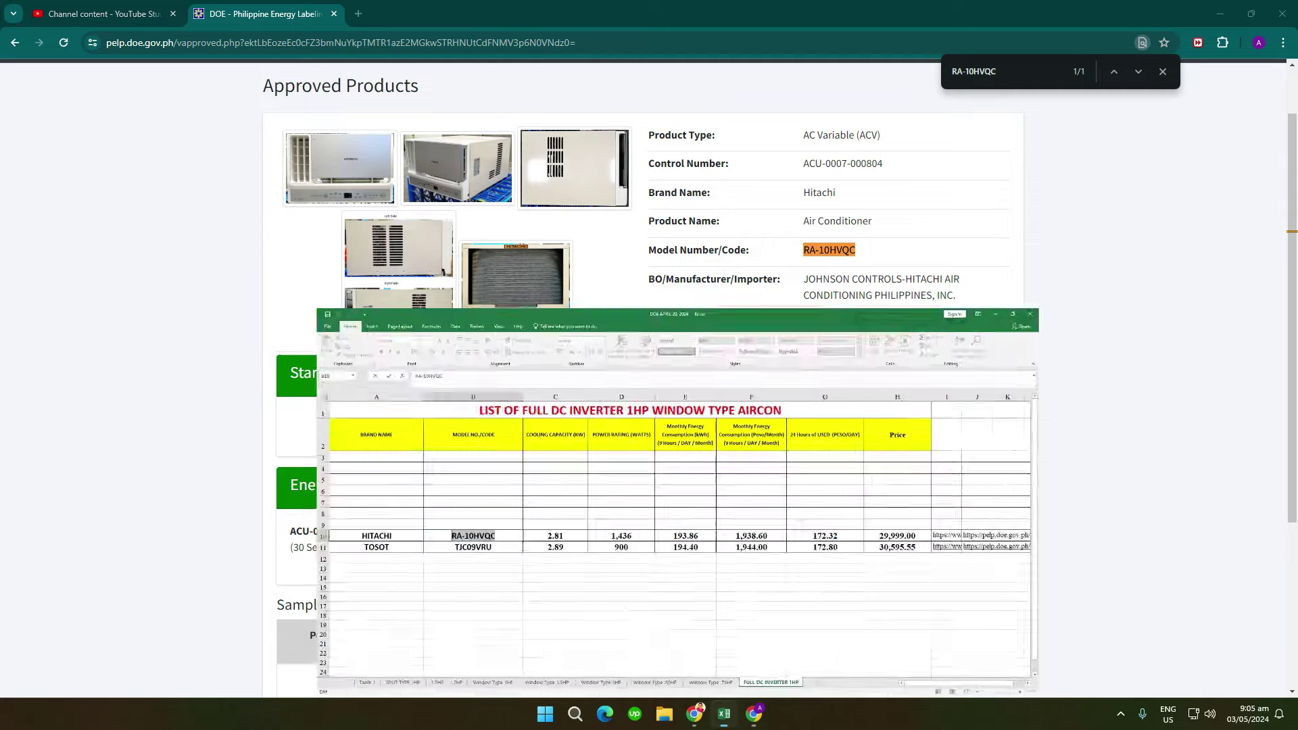
left_click(722, 716)
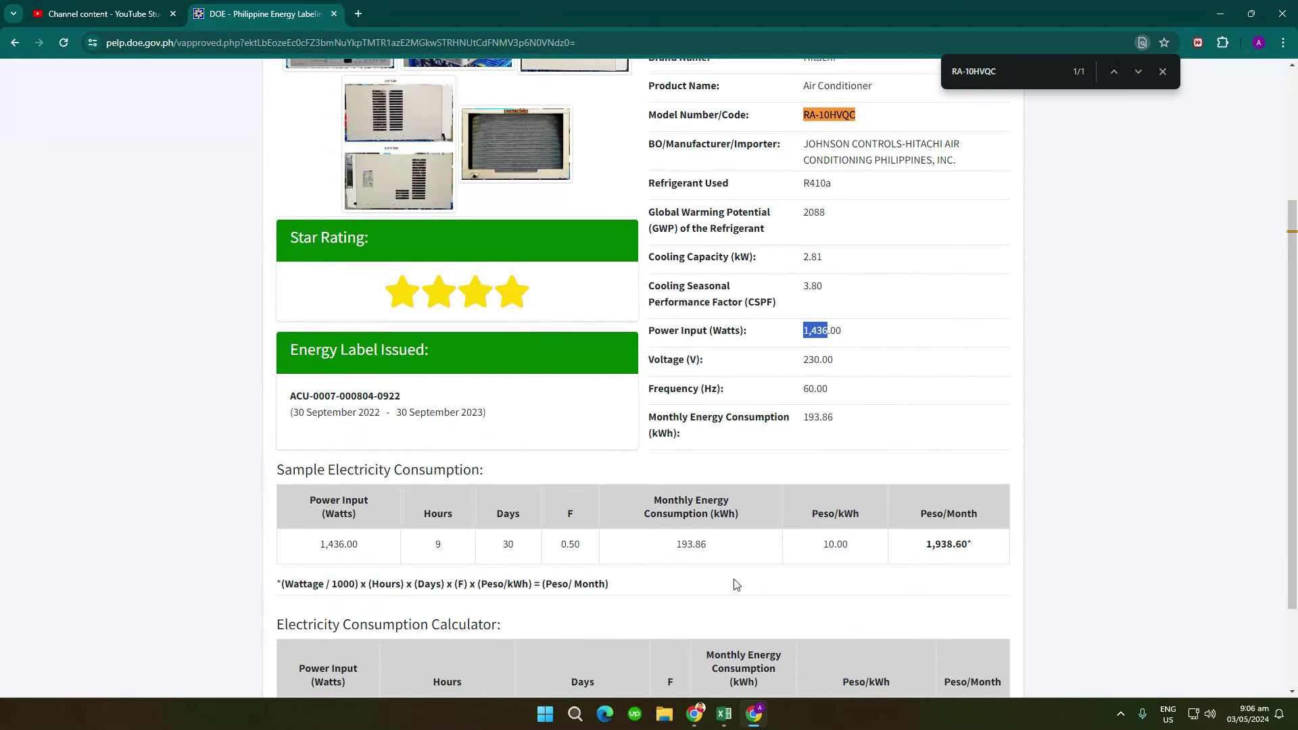
Step: Compare the HITACHI monthly energy consumption in kWh and pesos on the DOE page with cells E10 and F10 in Excel
left_click_drag(672, 545, 725, 545)
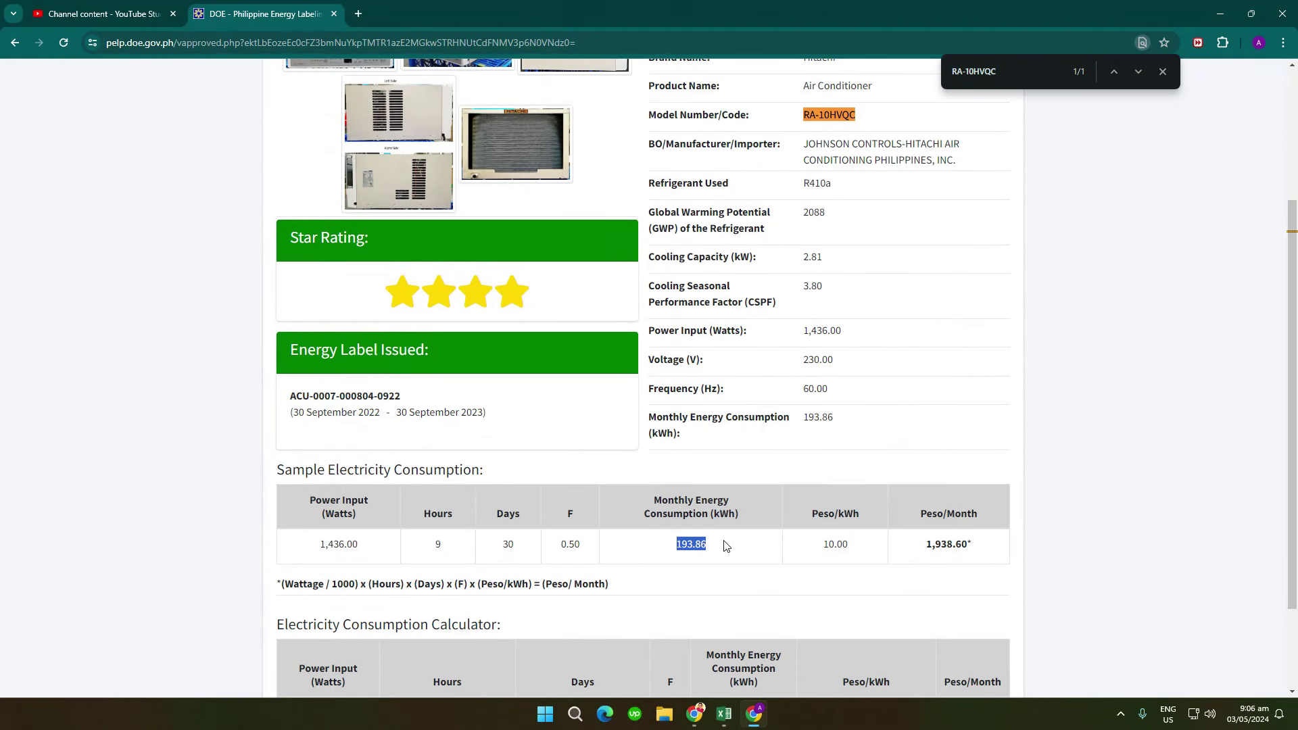
left_click(724, 713)
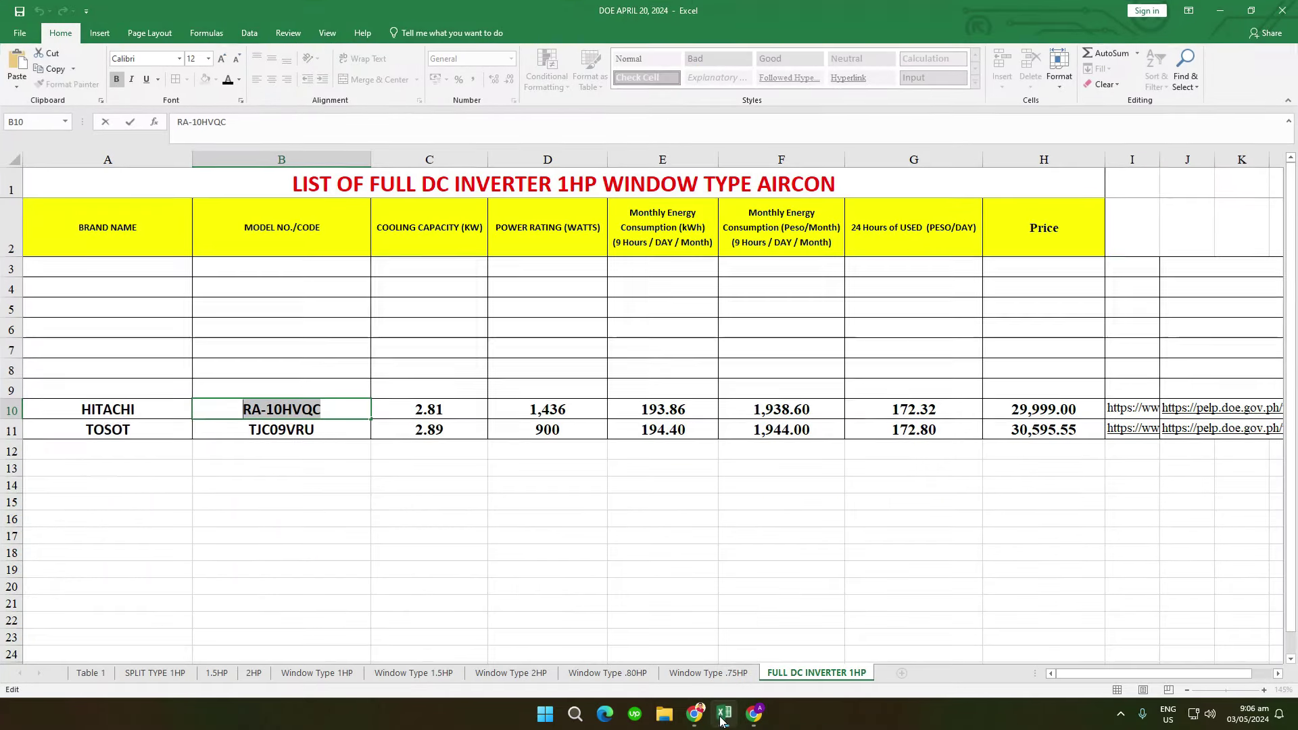
left_click(686, 413)
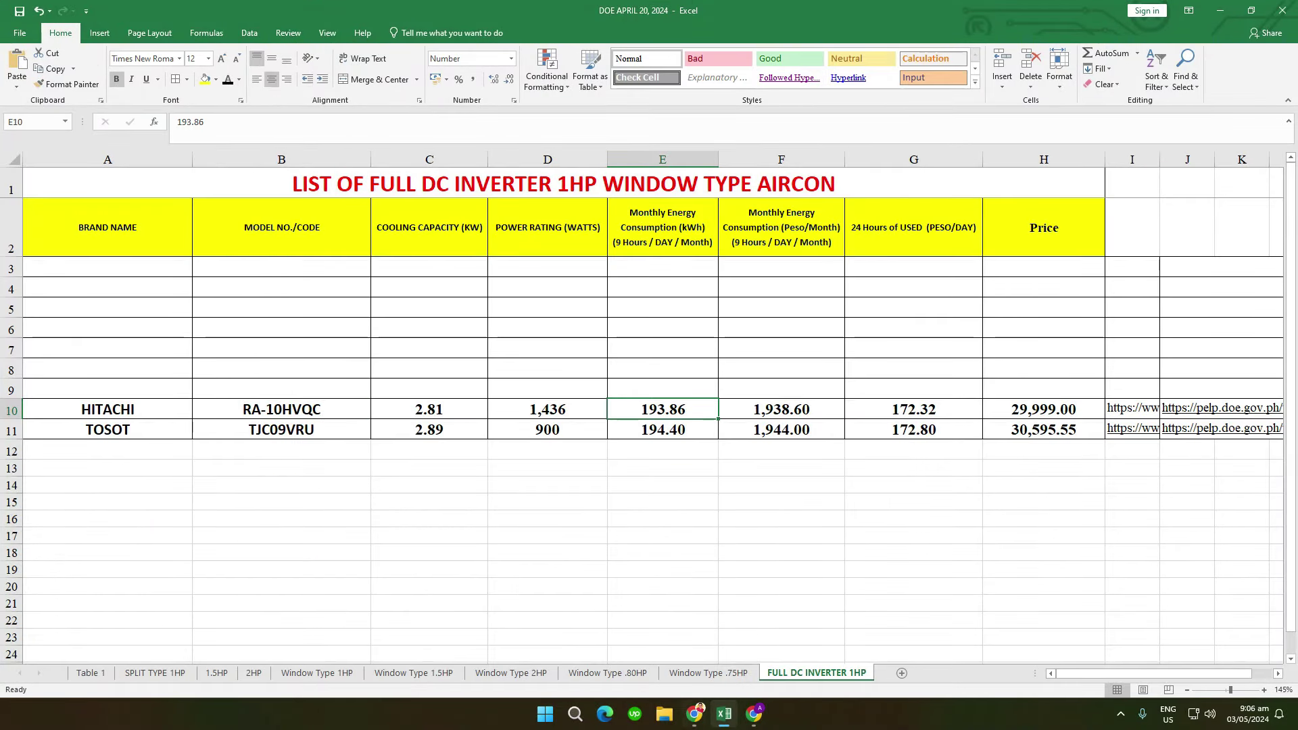
key("alt+Tab")
left_click_drag(926, 544, 970, 547)
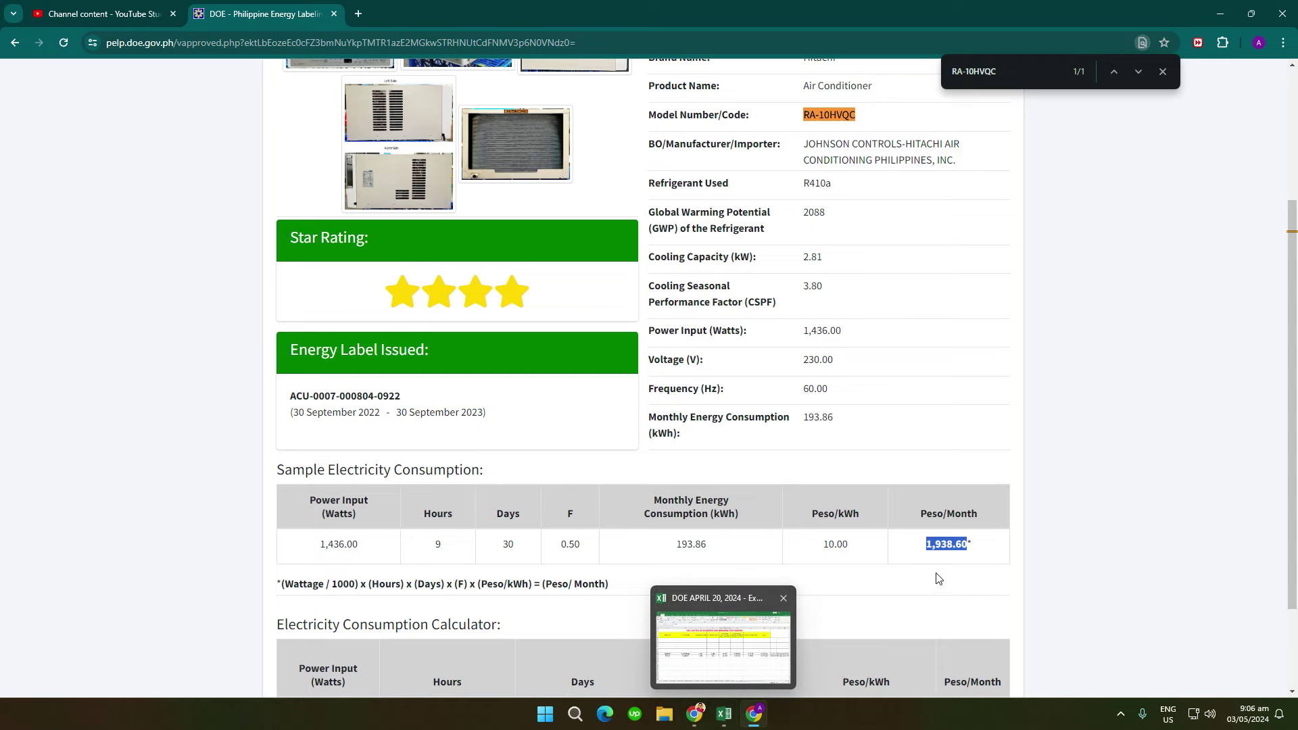
left_click(724, 713)
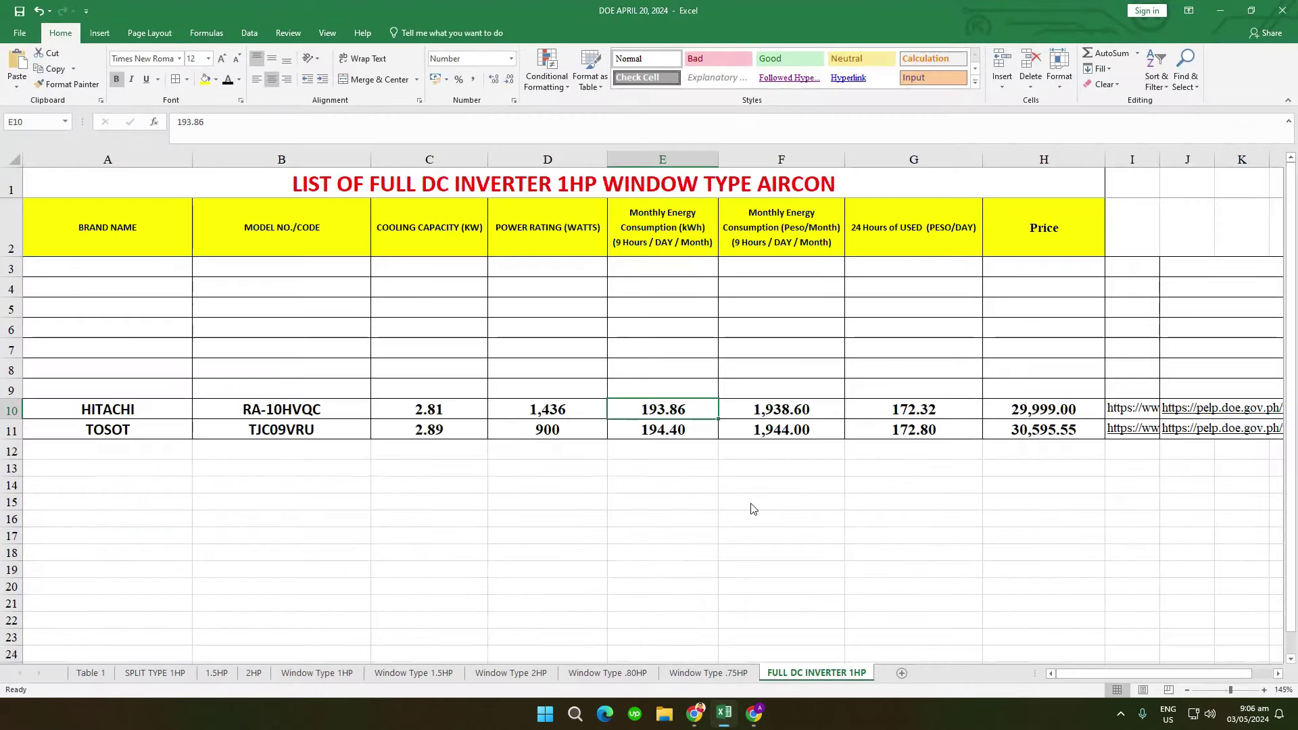
key("Right")
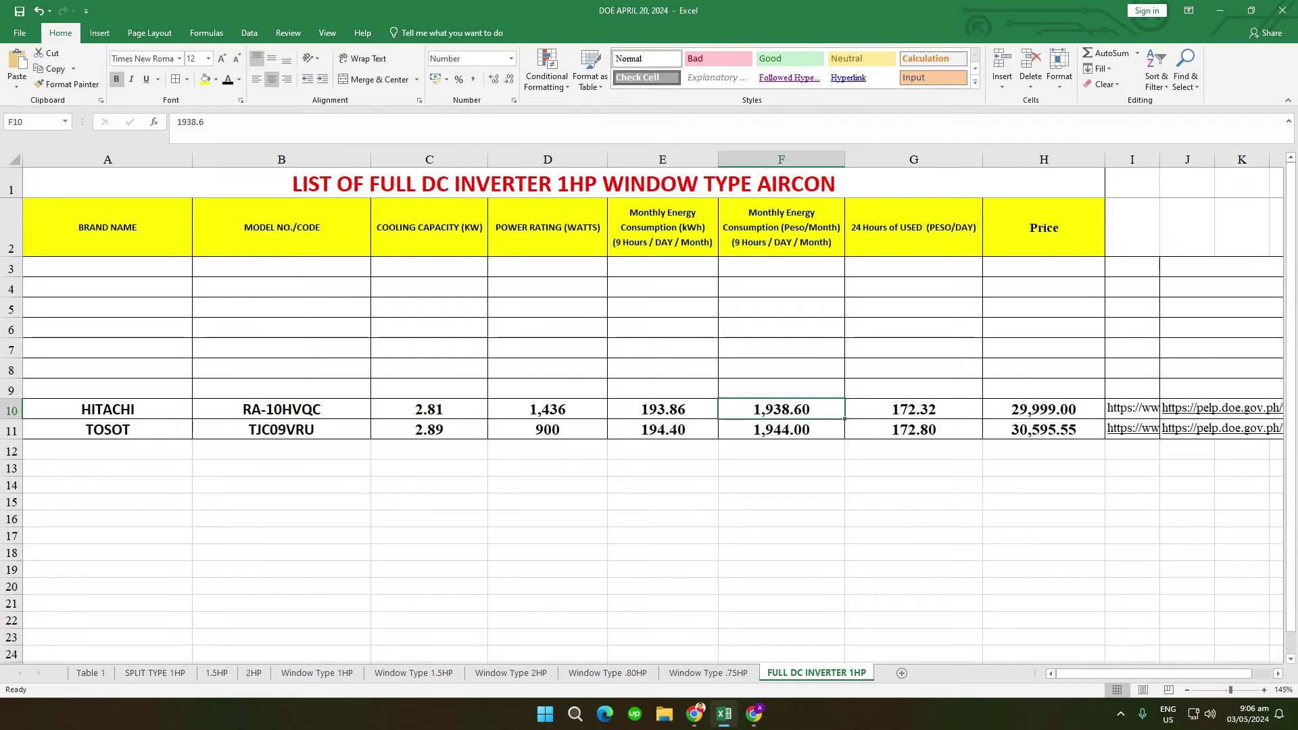
Step: Fill in the DOE electricity consumption calculator in Chrome with 24 hours, 1 day and 10 pesos per kWh
key("alt+Tab")
scroll(464, 632, "down", 2)
left_click(412, 598)
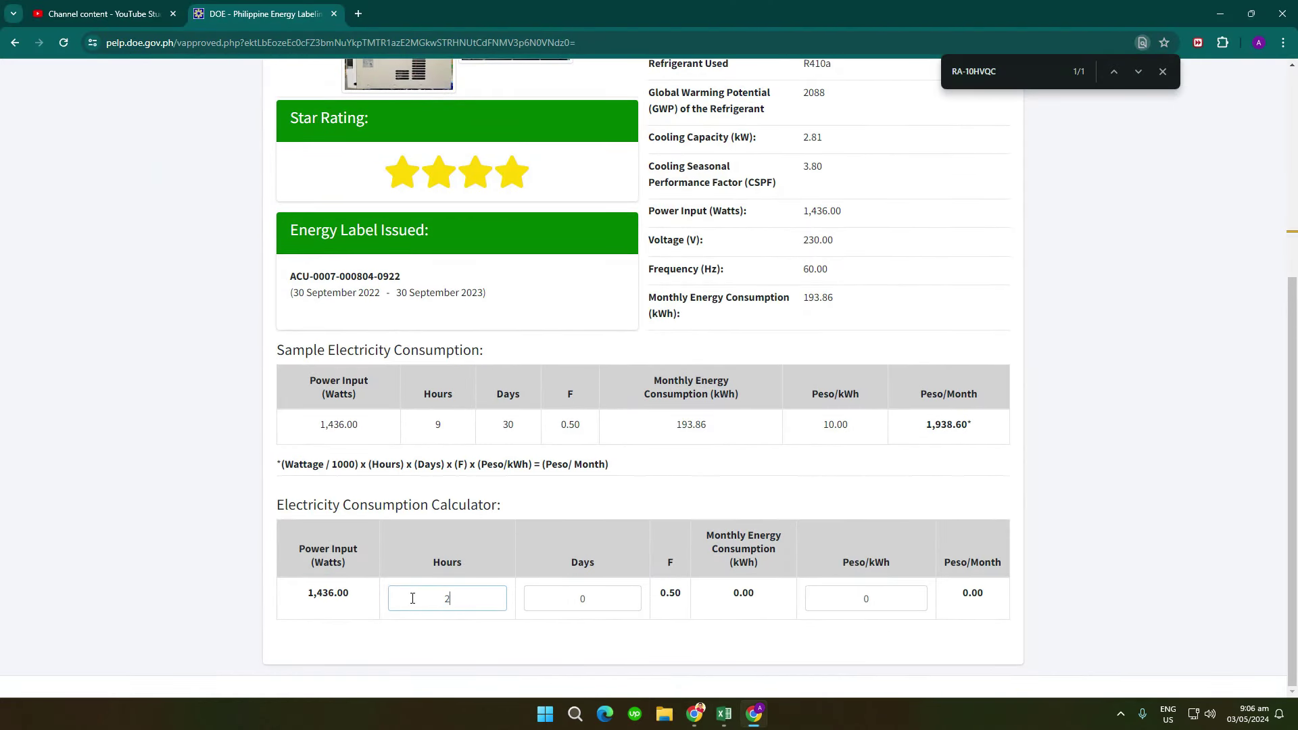
type("1")
left_click(822, 597)
type("10")
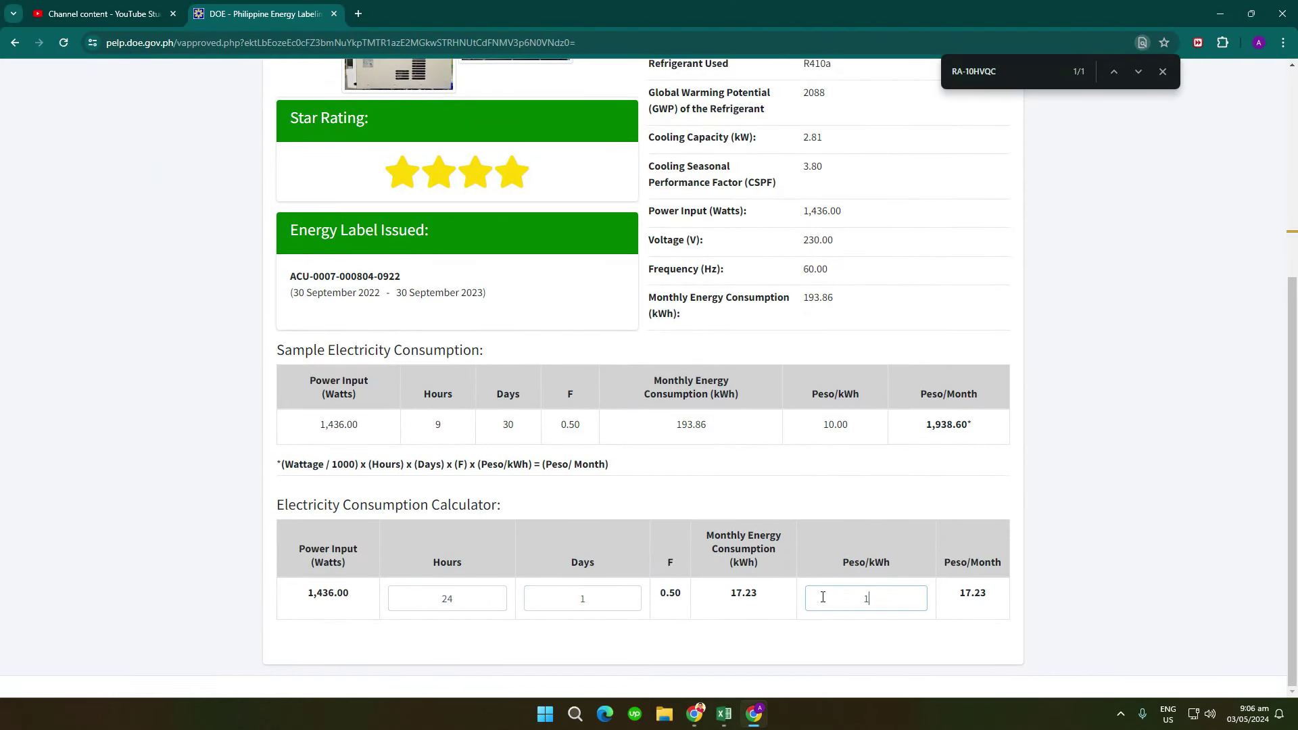
Step: Compare the calculator's peso result with the 24-hour cost in cell G10 of the Excel list
double_click(968, 594)
left_click(722, 722)
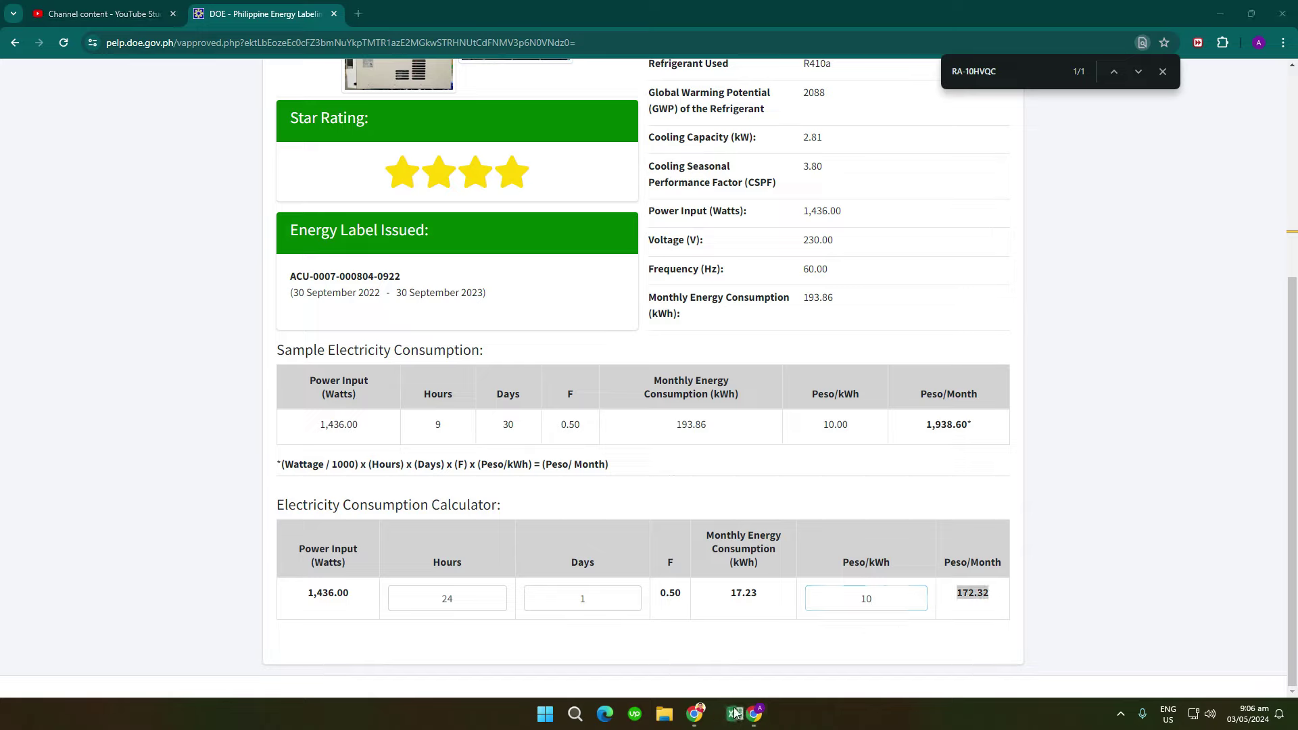
left_click(977, 603)
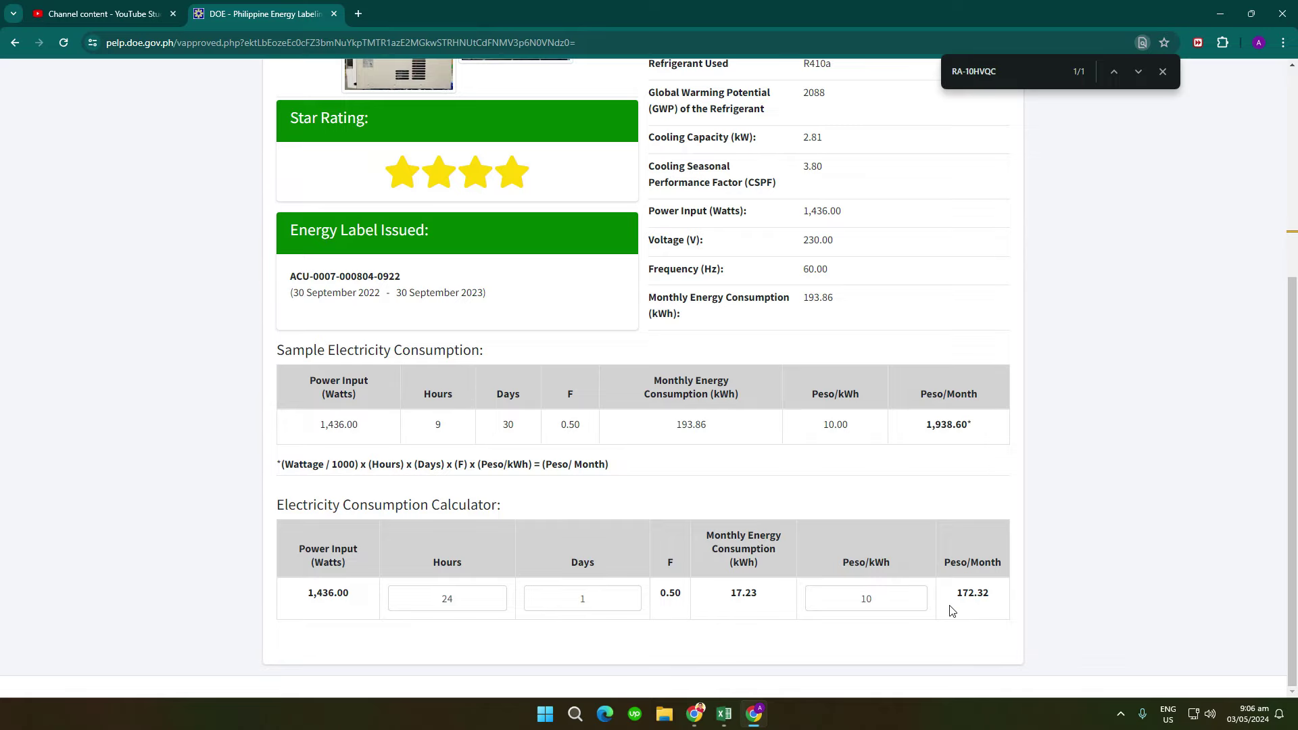
left_click(723, 714)
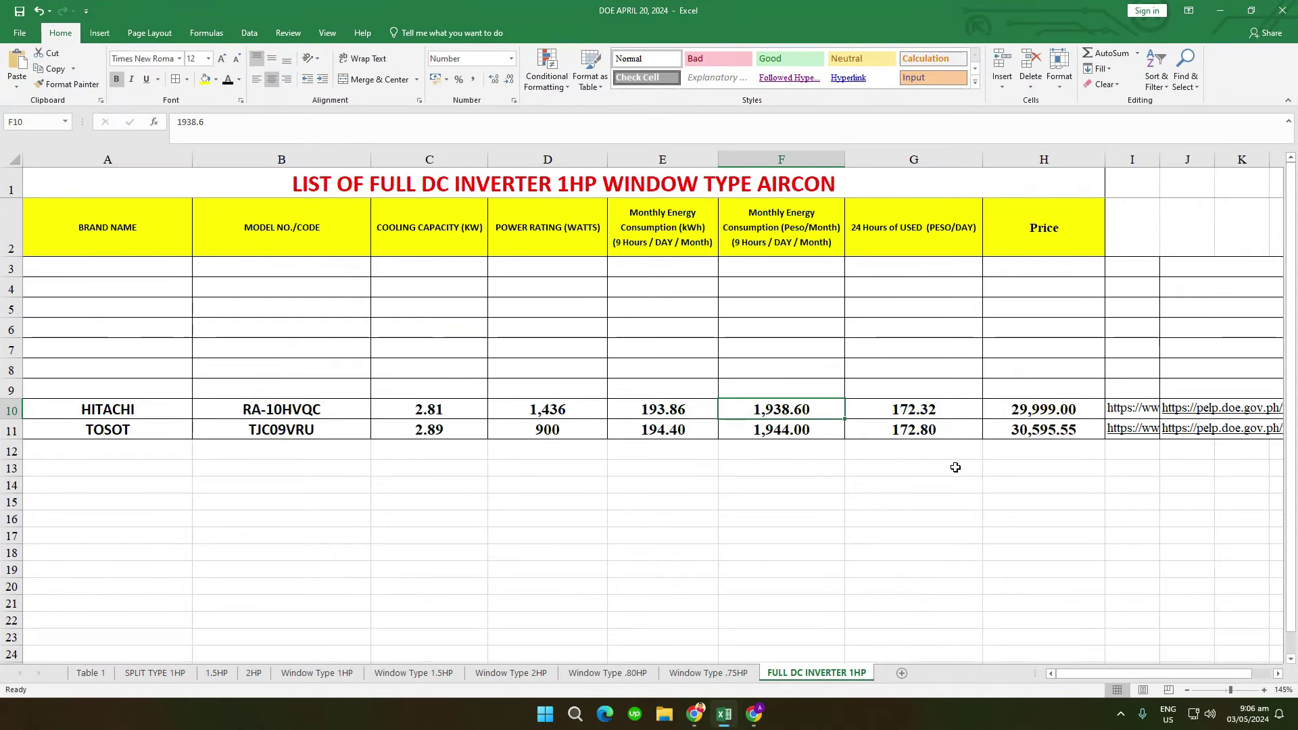
left_click(913, 409)
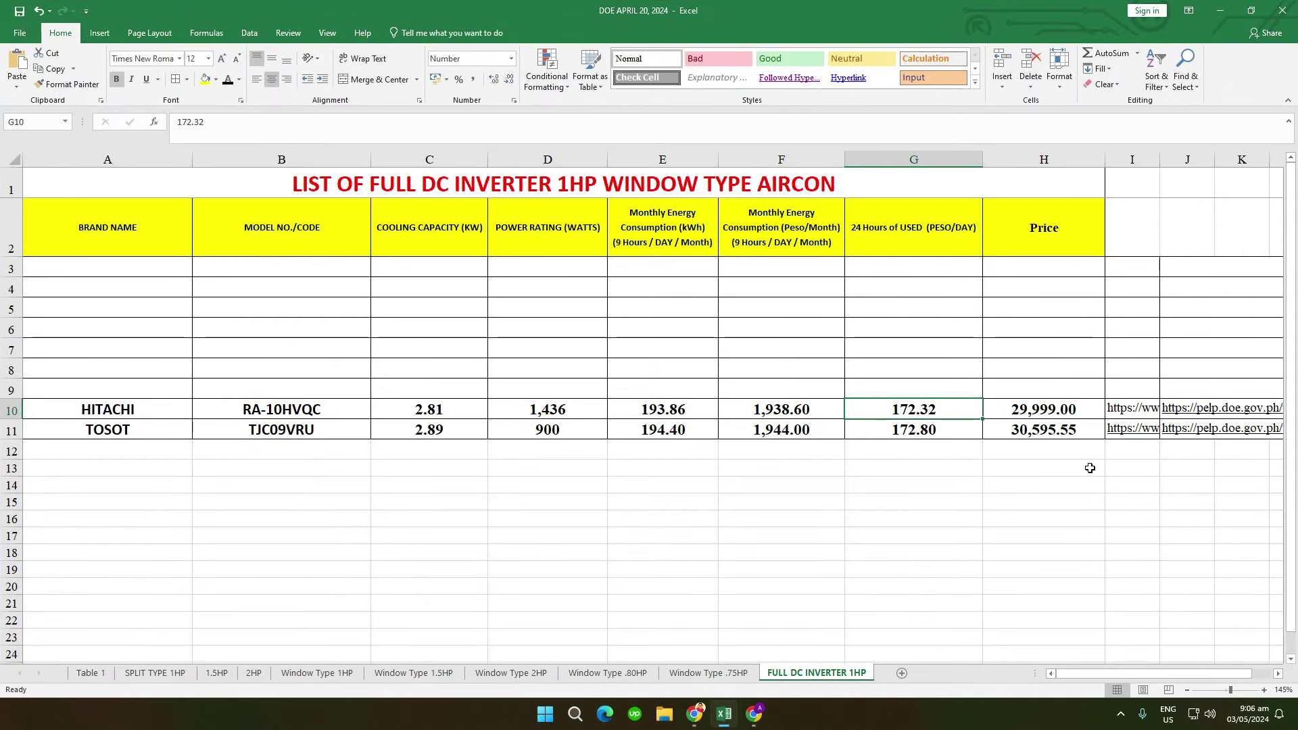
Step: Copy the HITACHI Lazada link from cell I10 and open it in a new Chrome tab
left_click(1128, 450)
key("Up")
key("Up")
key("ctrl+c")
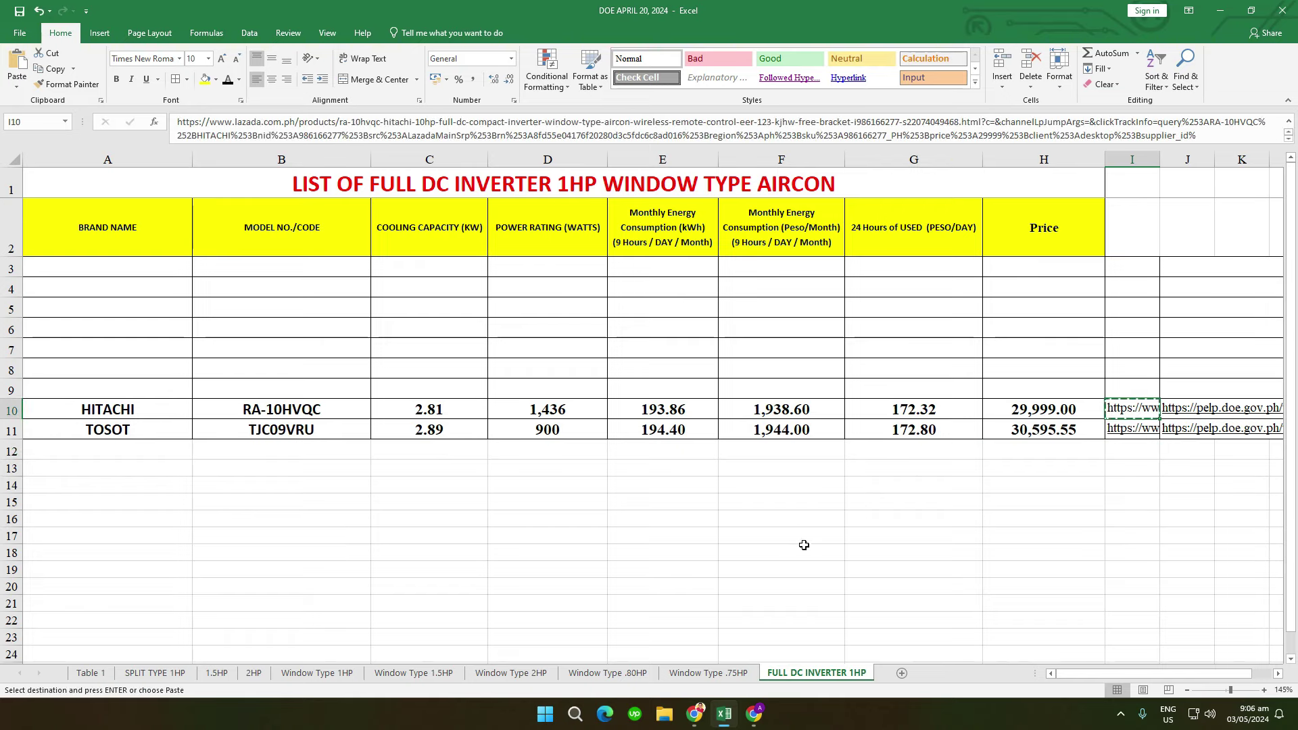
key("alt+Tab")
left_click(358, 14)
key("ctrl+v")
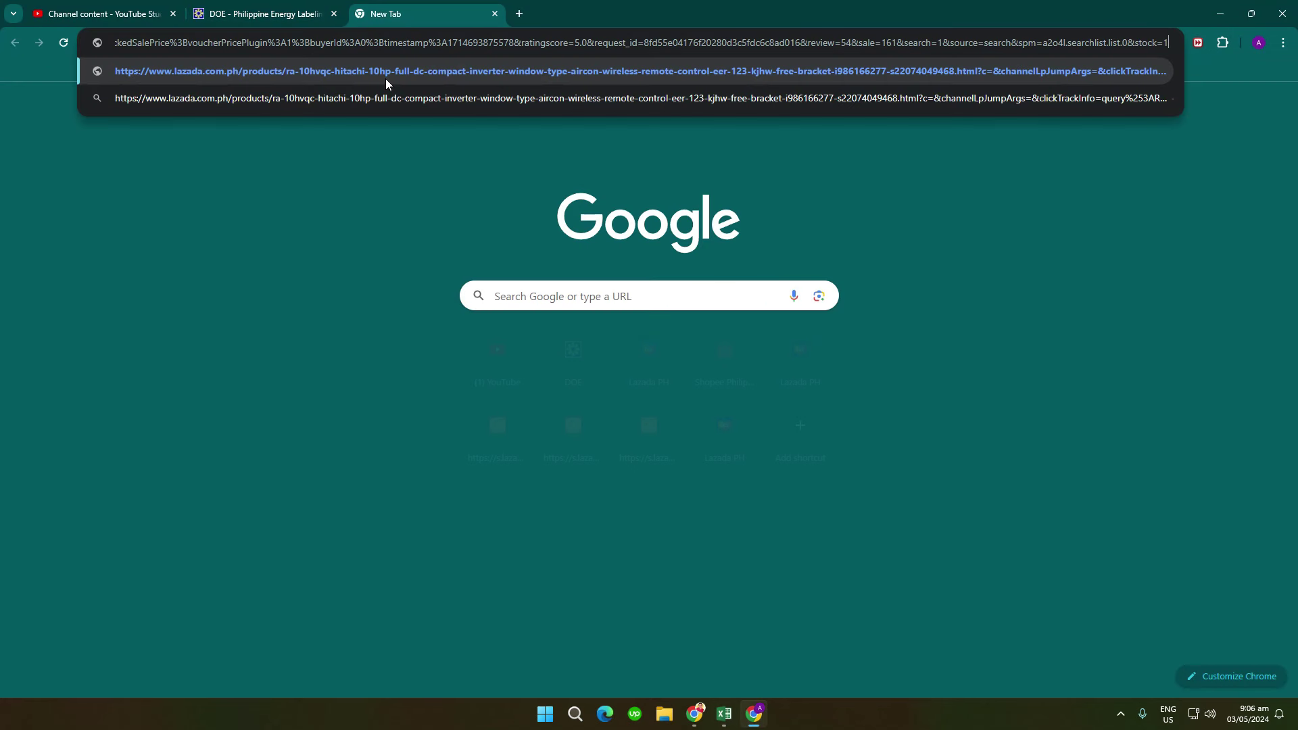
key("Return")
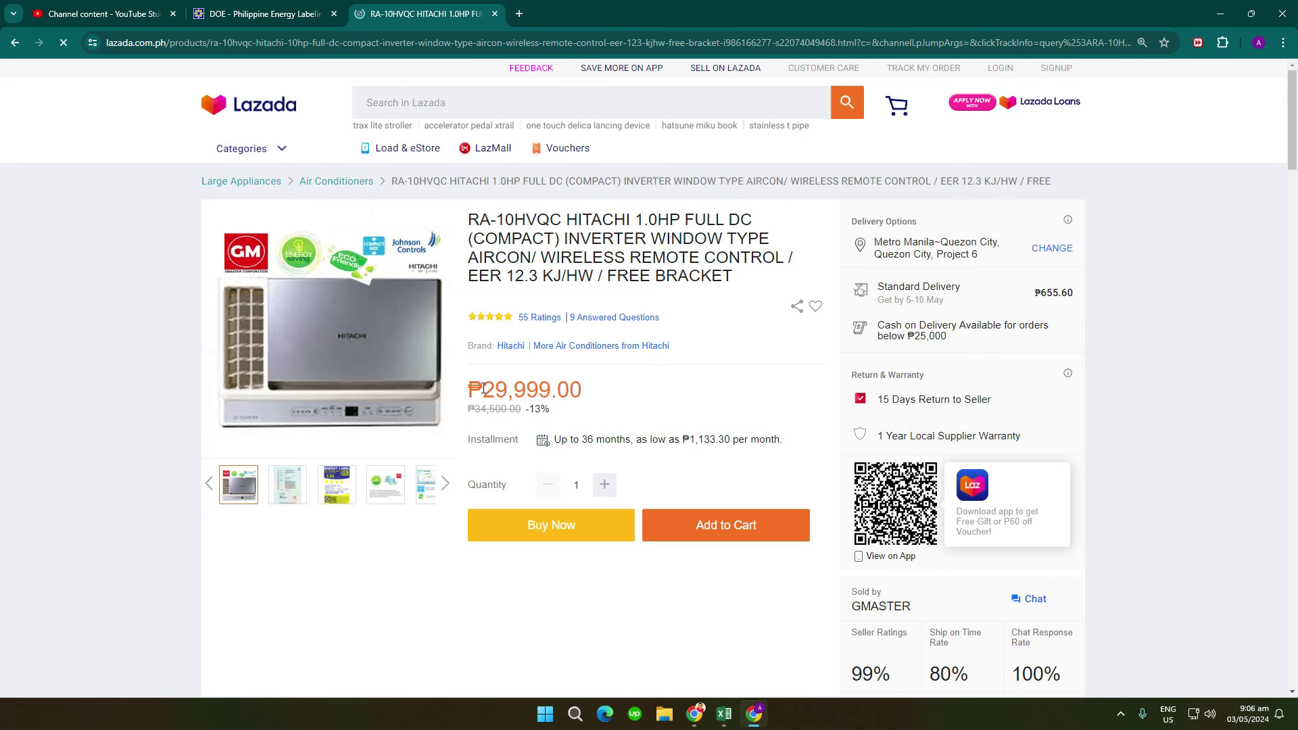
Step: Compare the Lazada price of the HITACHI RA-10HVQC with the price in cell H10 of the Excel list
left_click(724, 714)
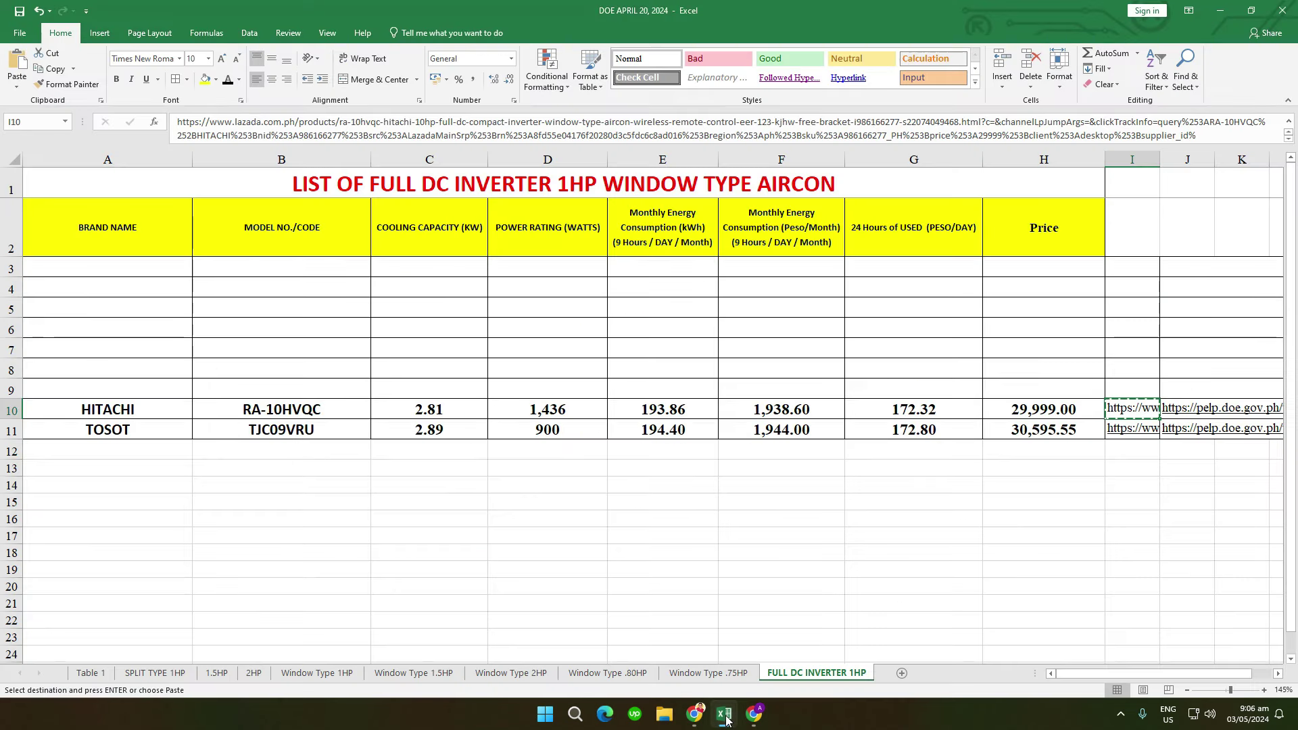
key("Left")
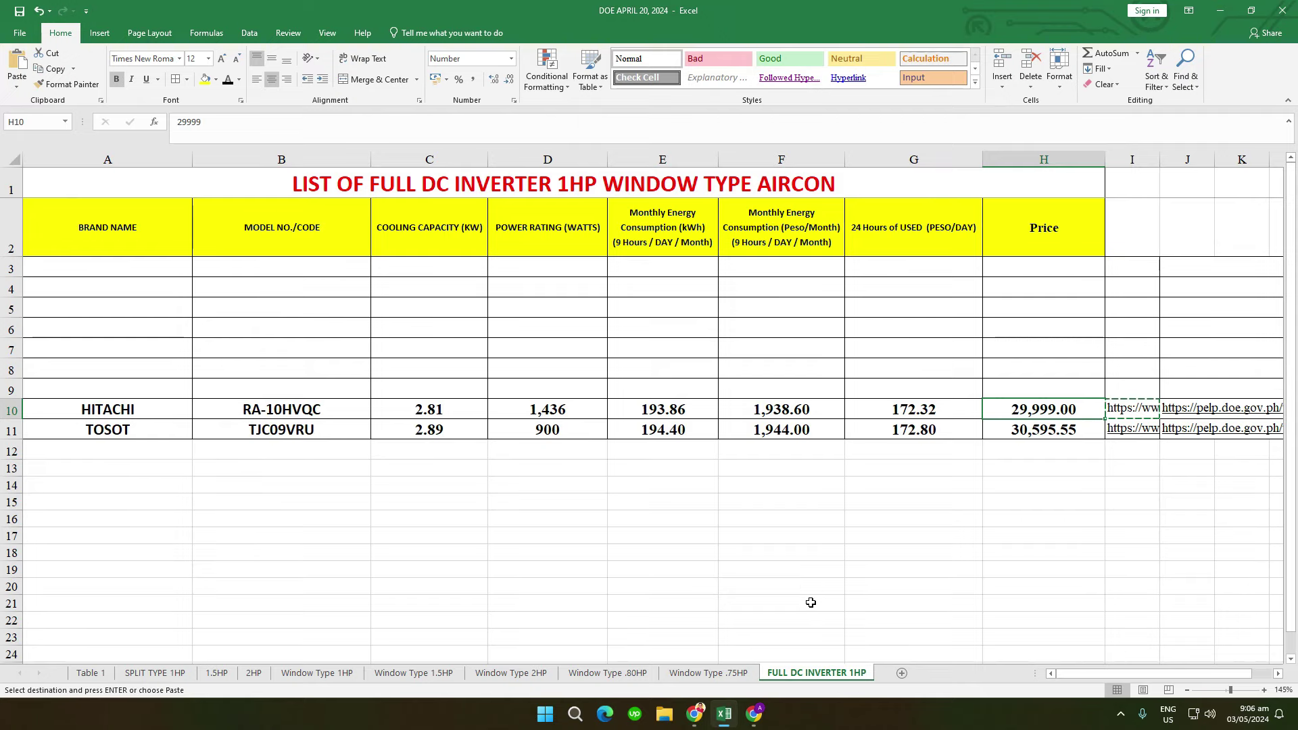
left_click(722, 718)
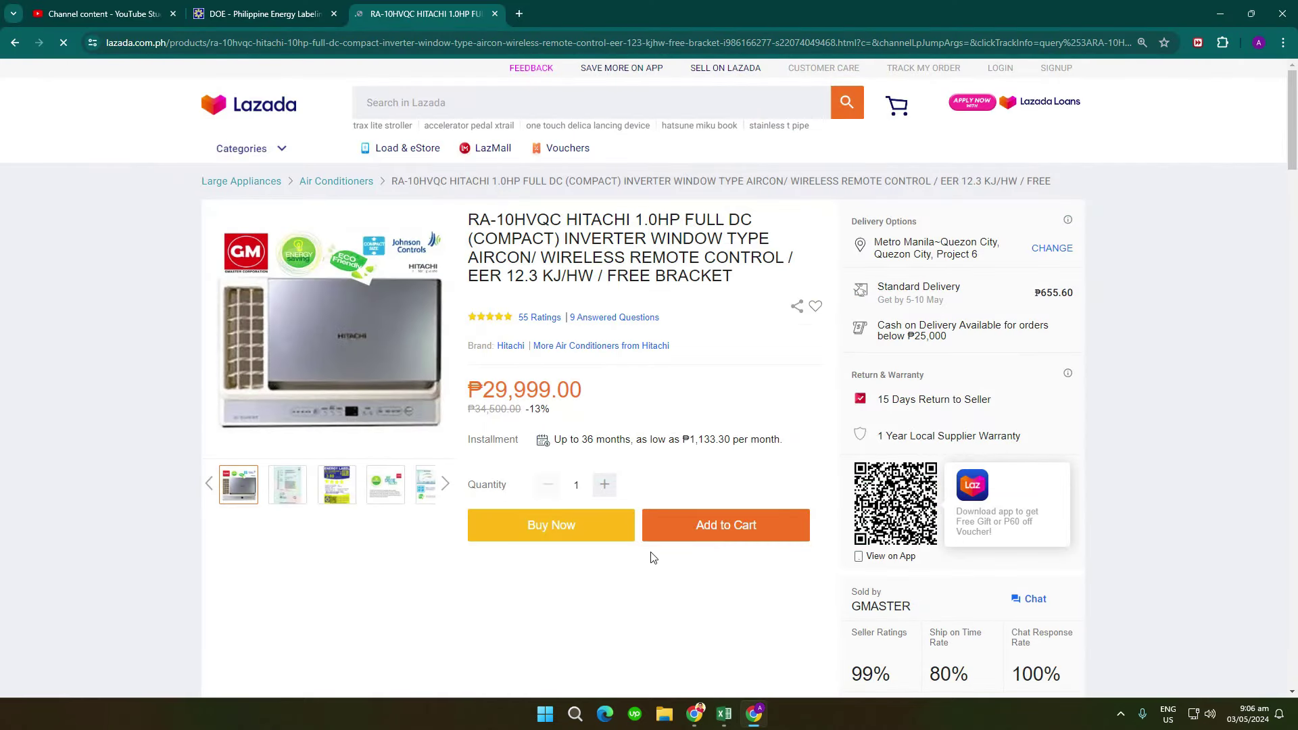
Step: Examine the full DC inverter wording in the Lazada listing's title and image, and read its product details
mouse_move(425, 484)
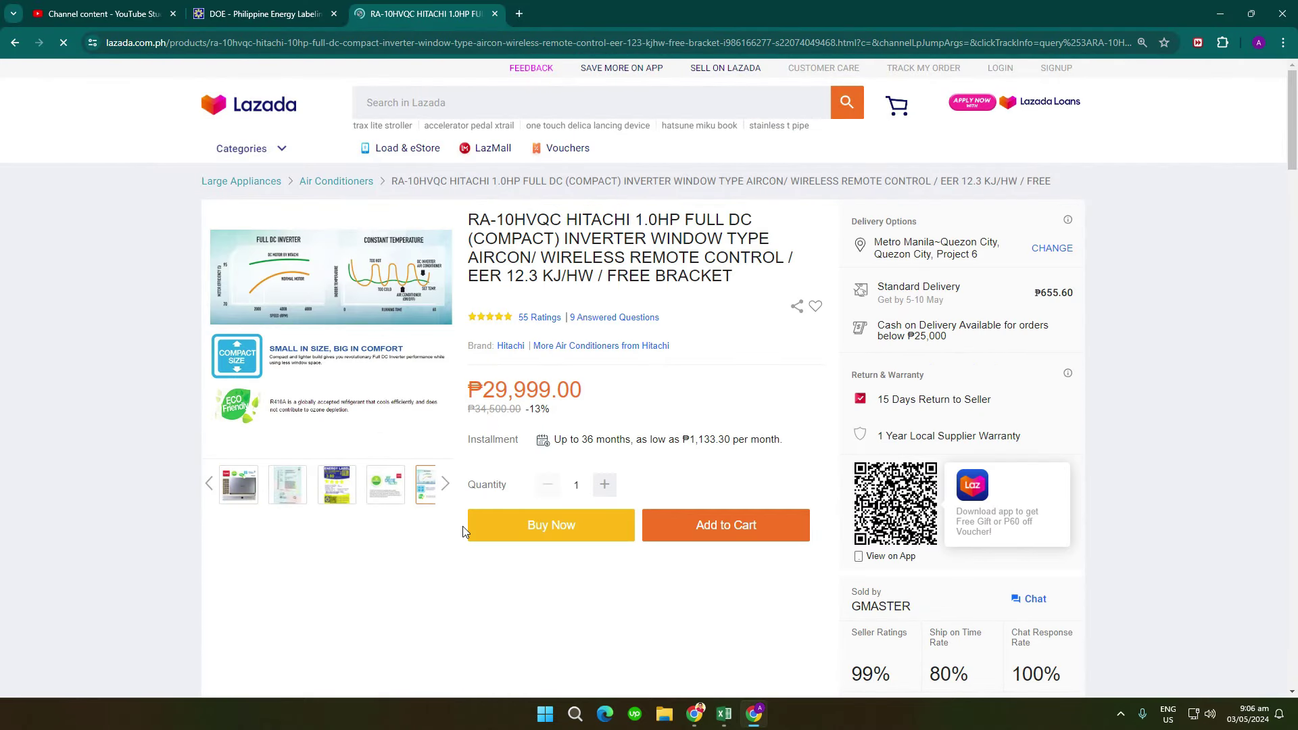
left_click_drag(685, 221, 645, 234)
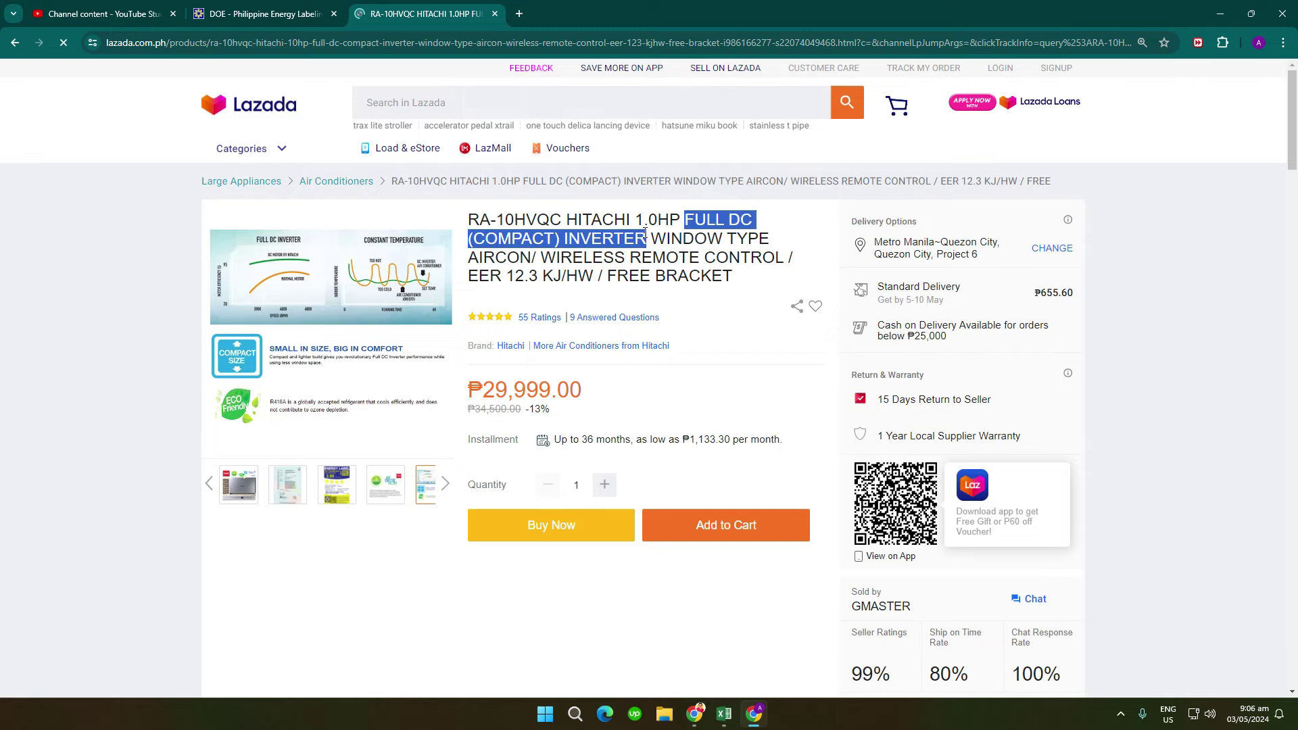
scroll(730, 343, "down", 5)
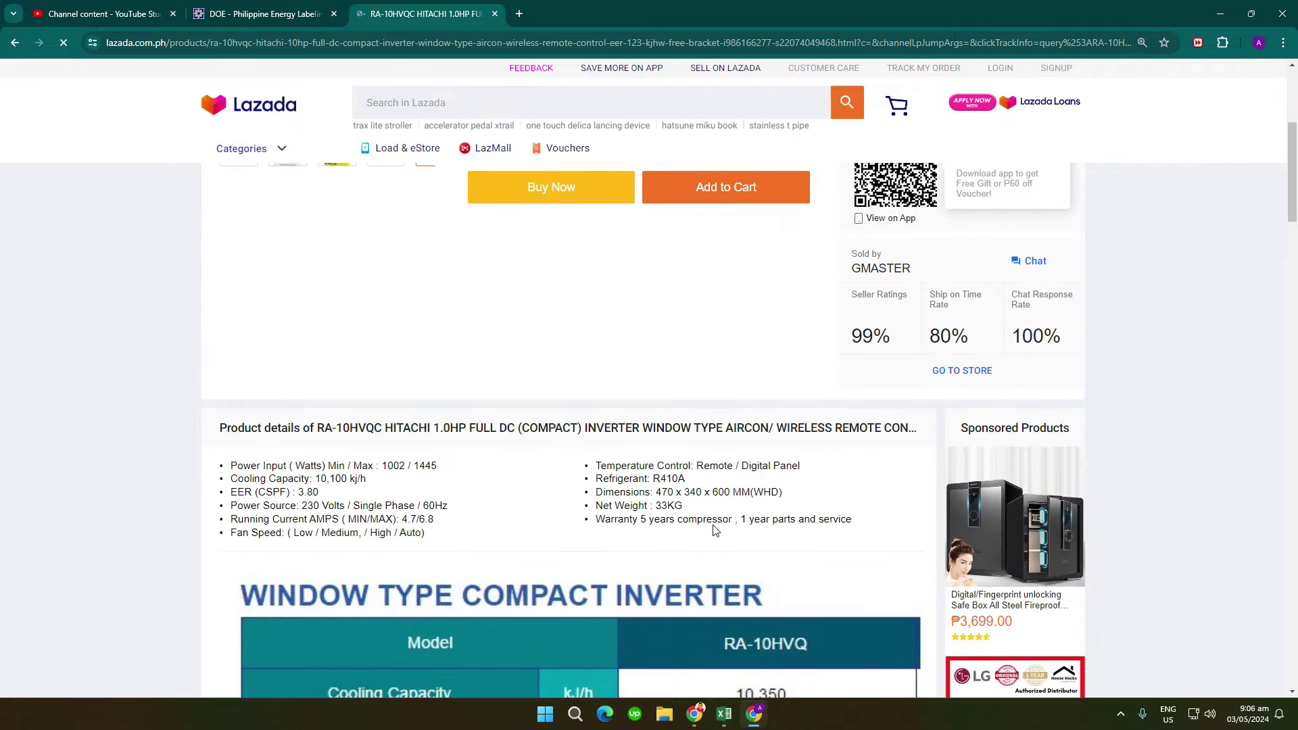
scroll(655, 482, "down", 1)
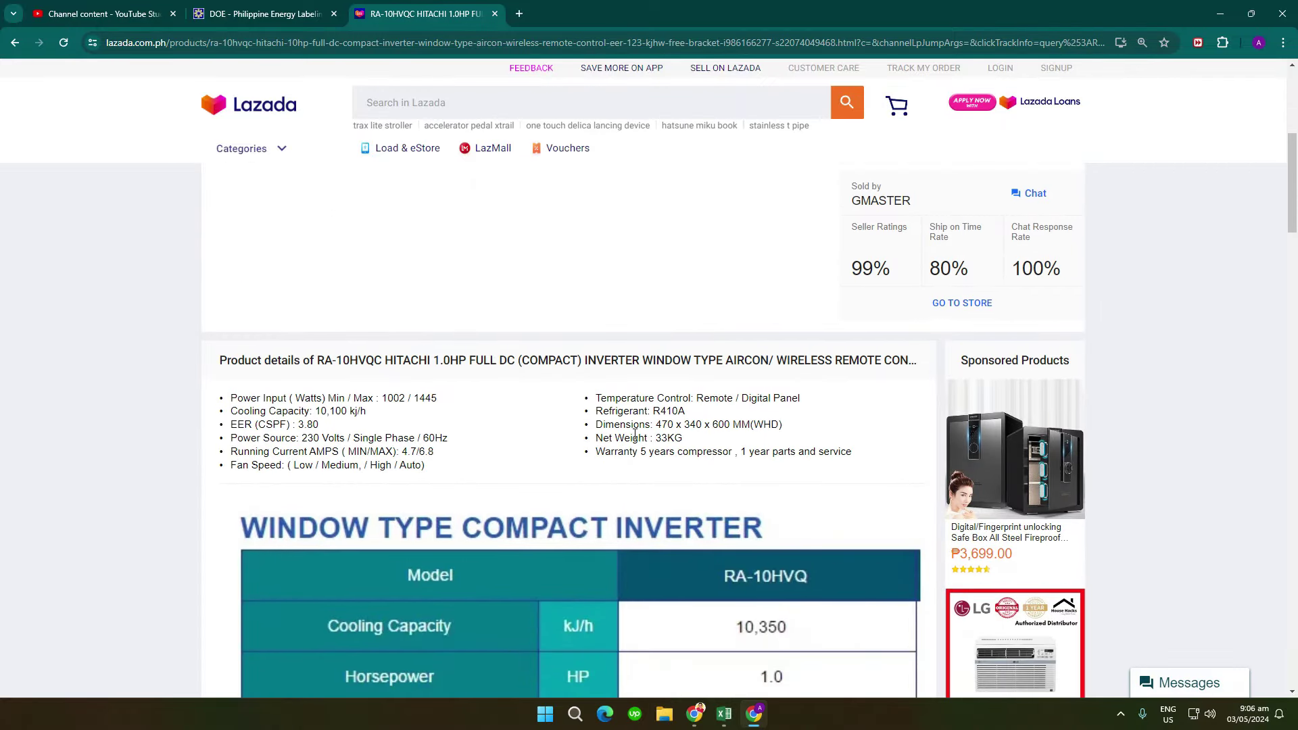
scroll(635, 433, "down", 3)
scroll(635, 433, "up", 3)
scroll(635, 434, "up", 2)
scroll(634, 439, "up", 4)
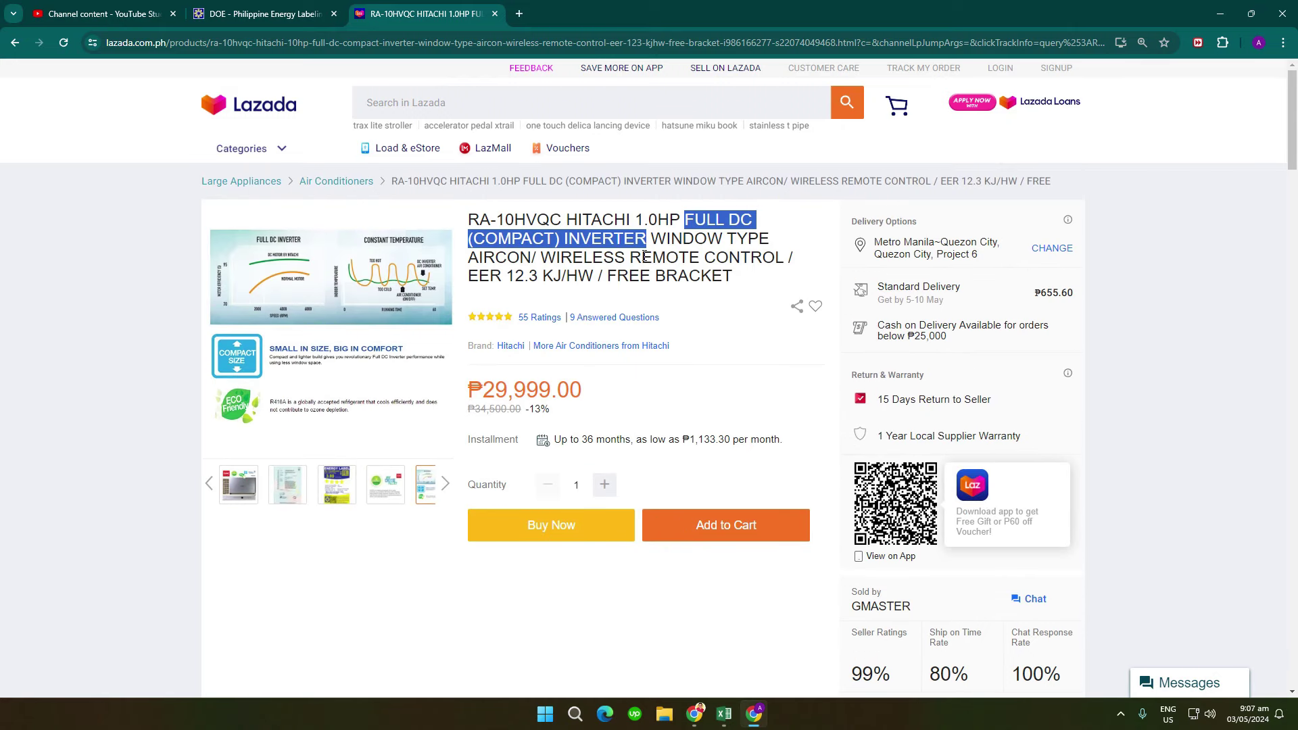
Step: Switch to Excel and reveal the hidden entry in row 9 by changing the row's font color to black
left_click(724, 713)
left_click(511, 538)
left_click(137, 453)
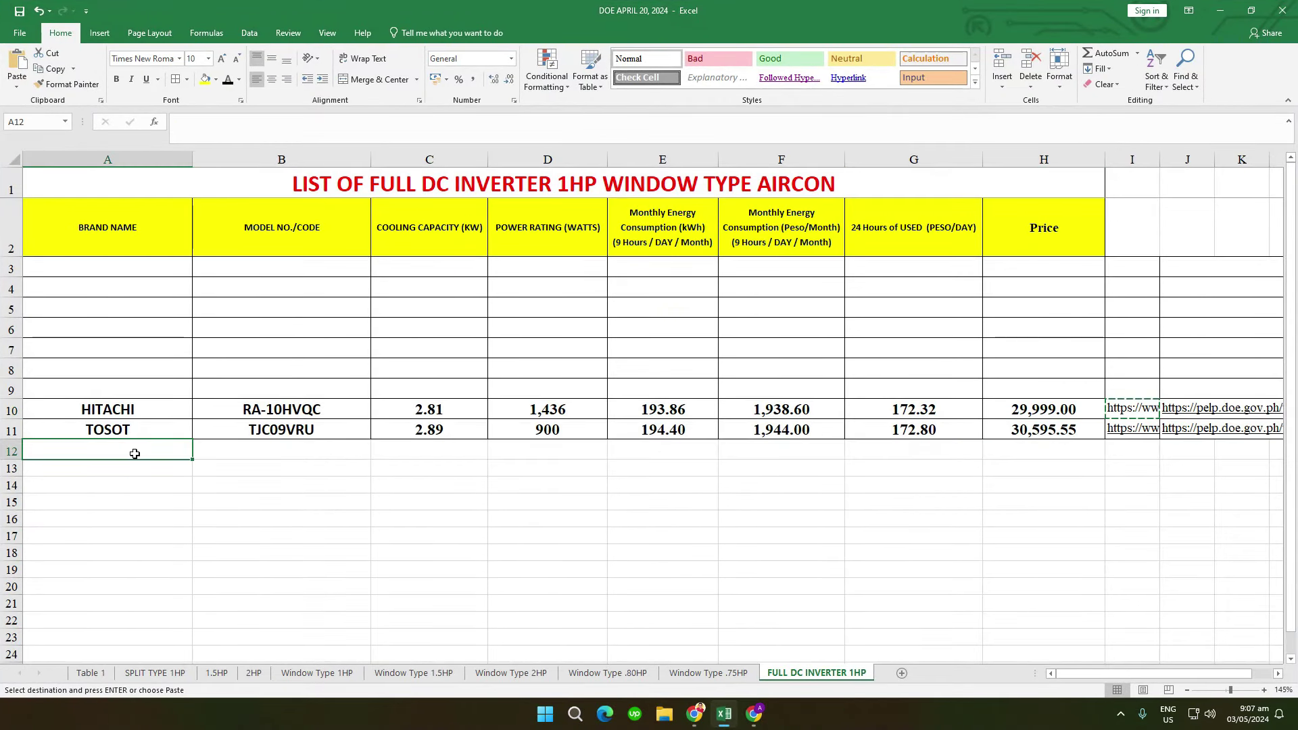
left_click(125, 391)
left_click(2, 390)
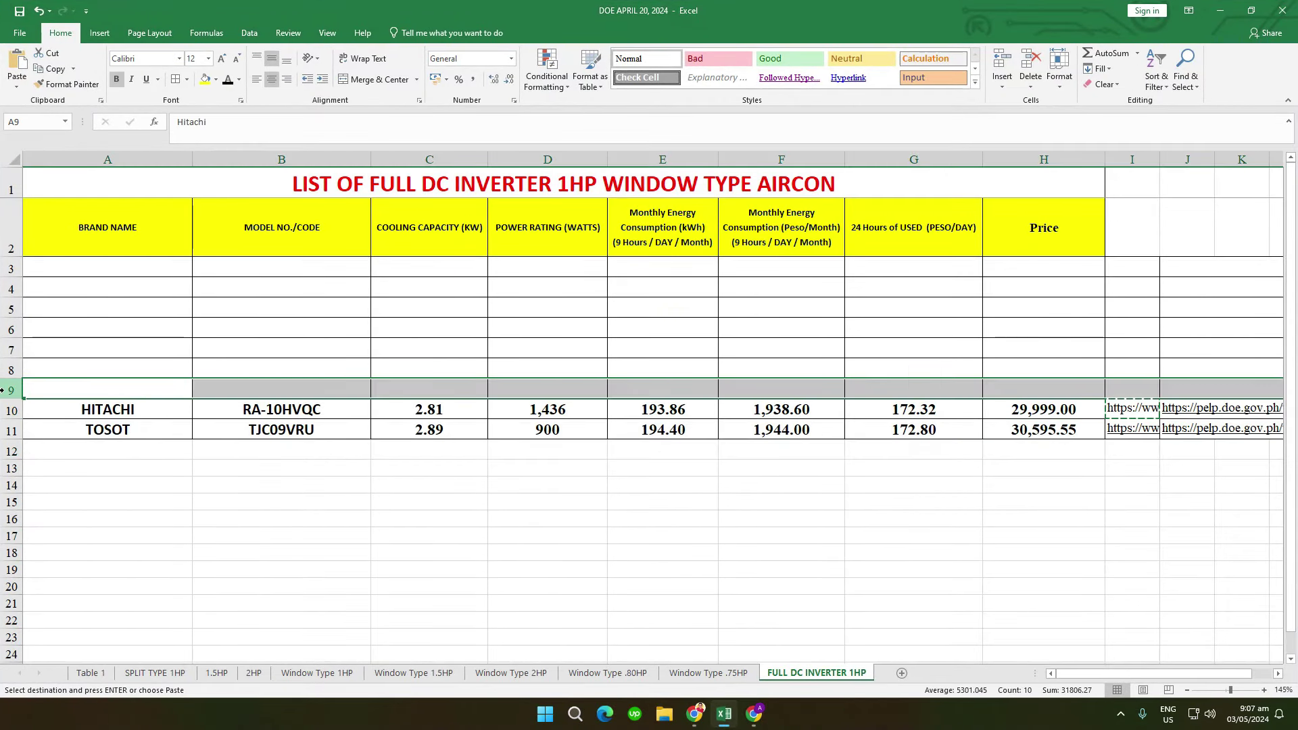
left_click(231, 81)
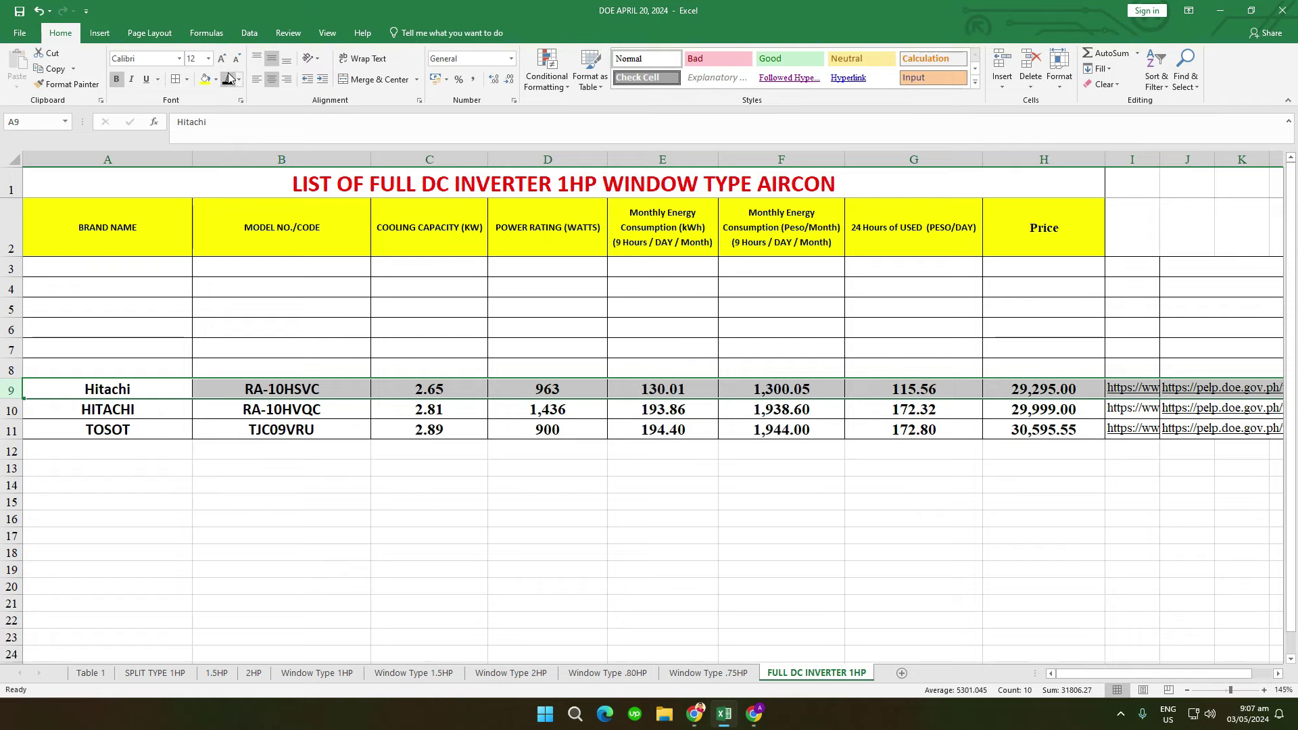
left_click(359, 532)
Step: Go through the row 9 Hitachi entry cell by cell, from brand name to 24-hour cost, comparing its power rating with row 10
left_click(149, 388)
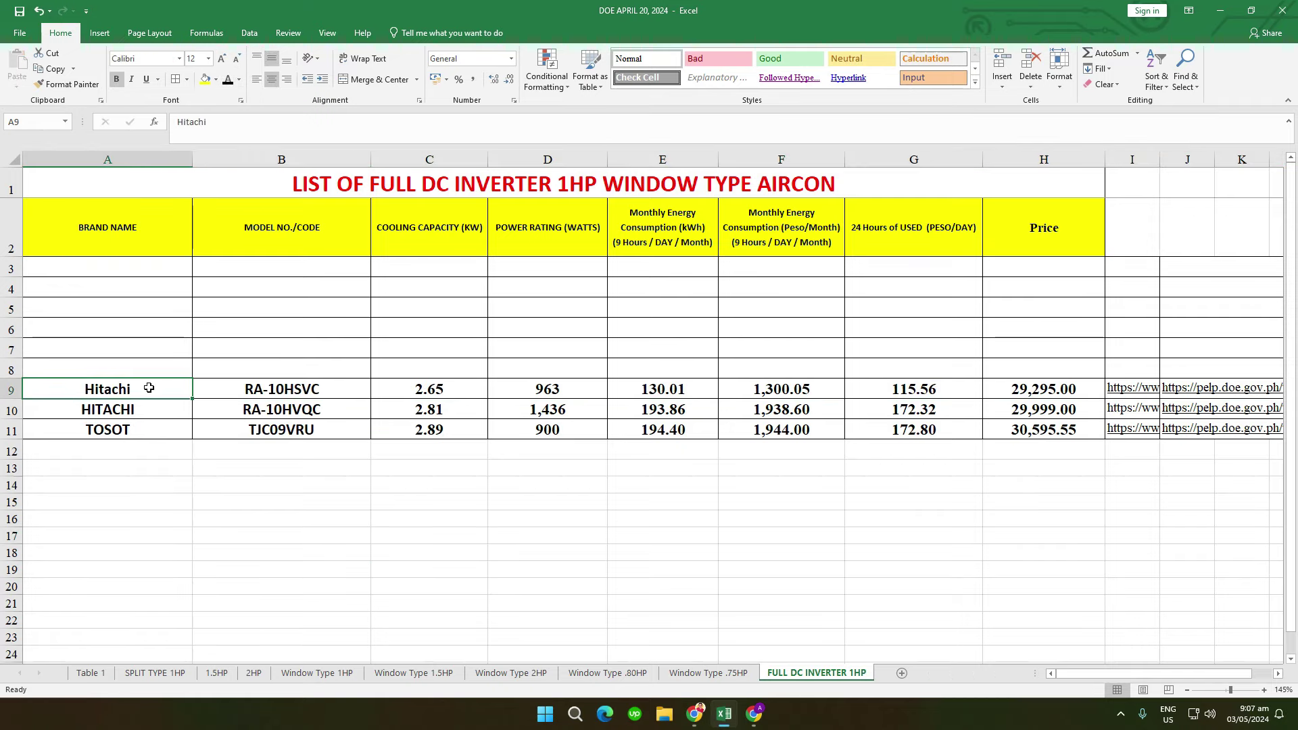
left_click(334, 385)
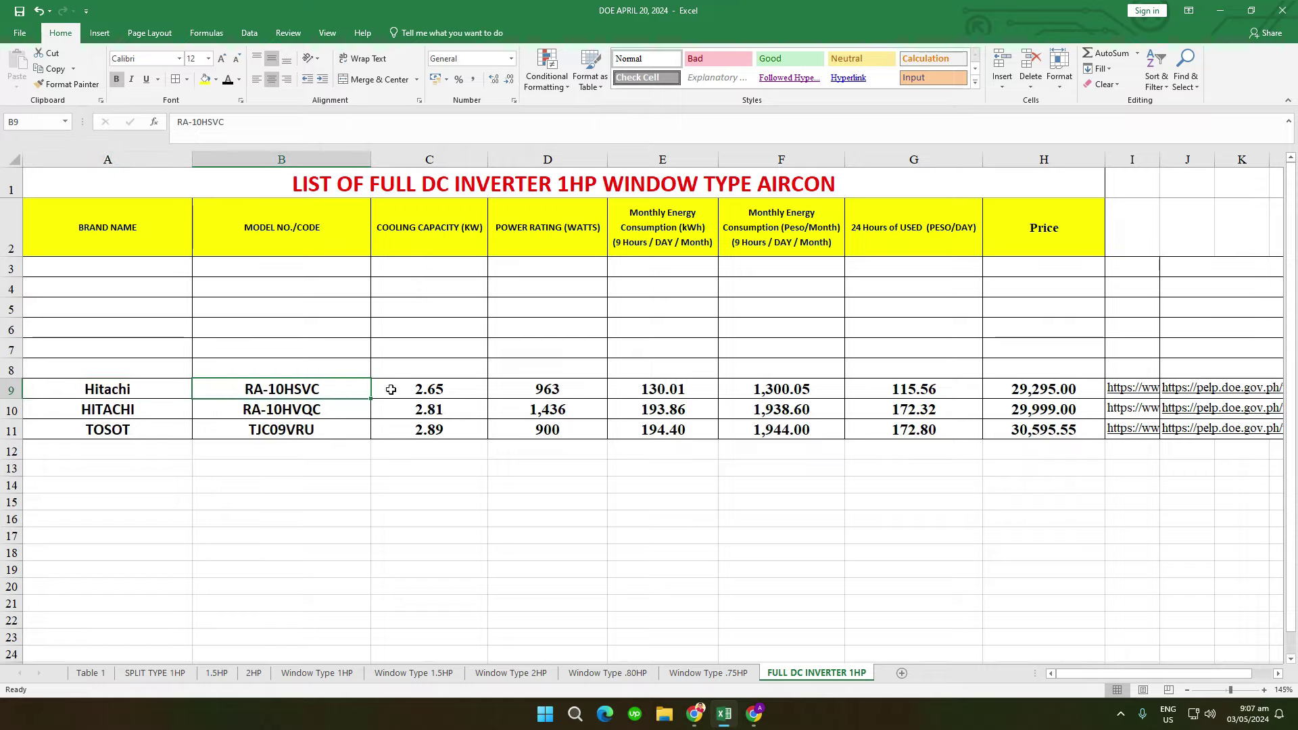
left_click(463, 384)
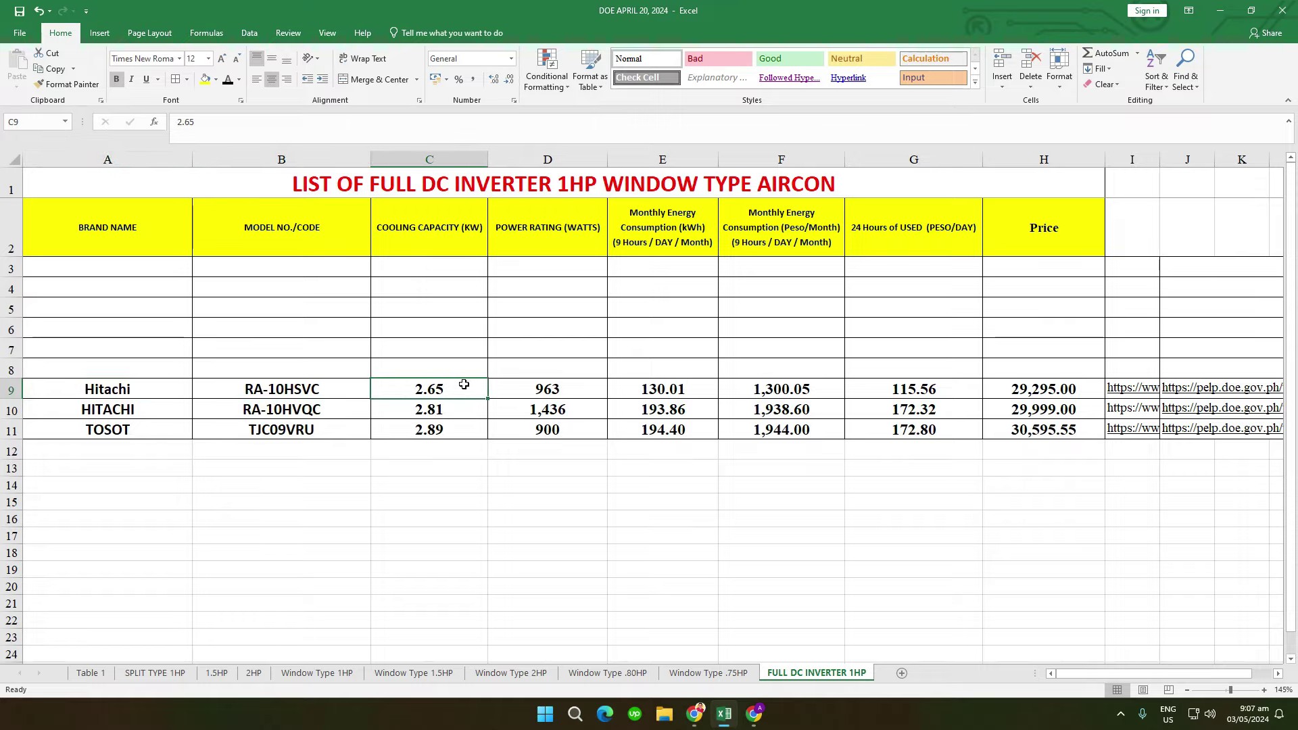
left_click(590, 387)
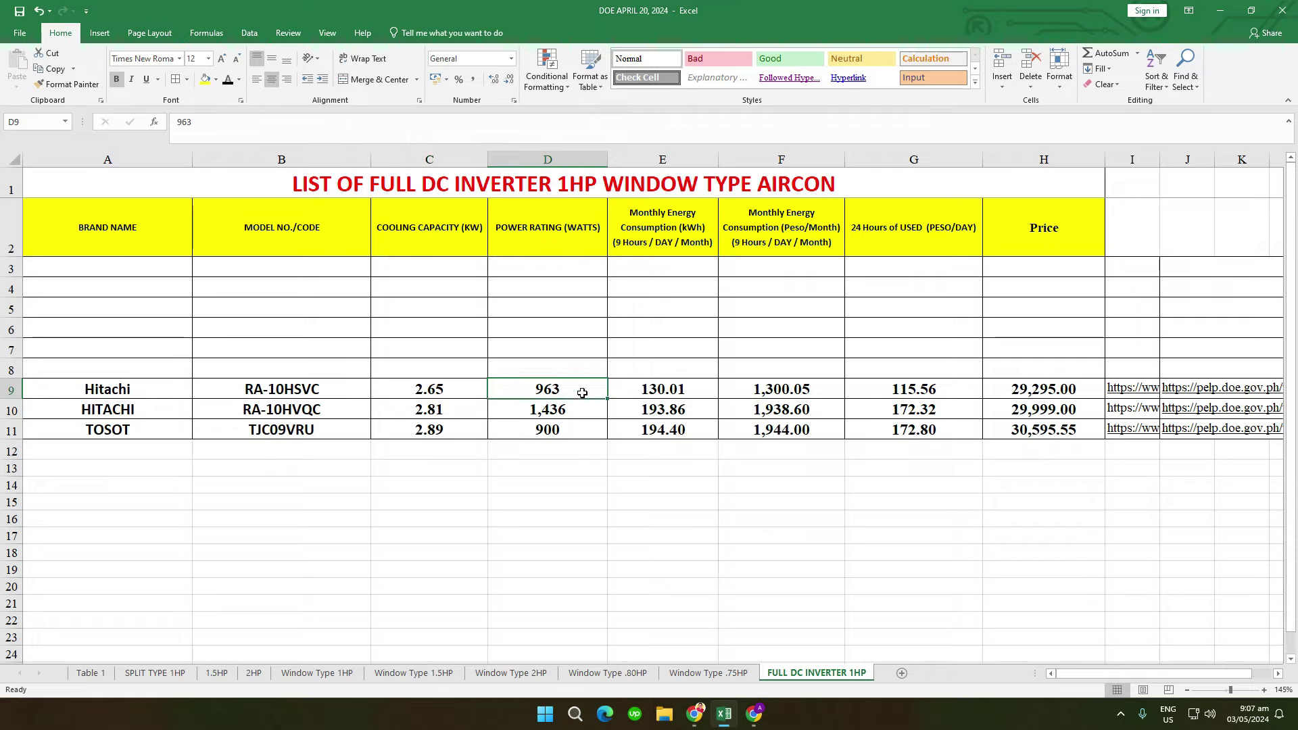
left_click(581, 418)
left_click(579, 383)
left_click(697, 387)
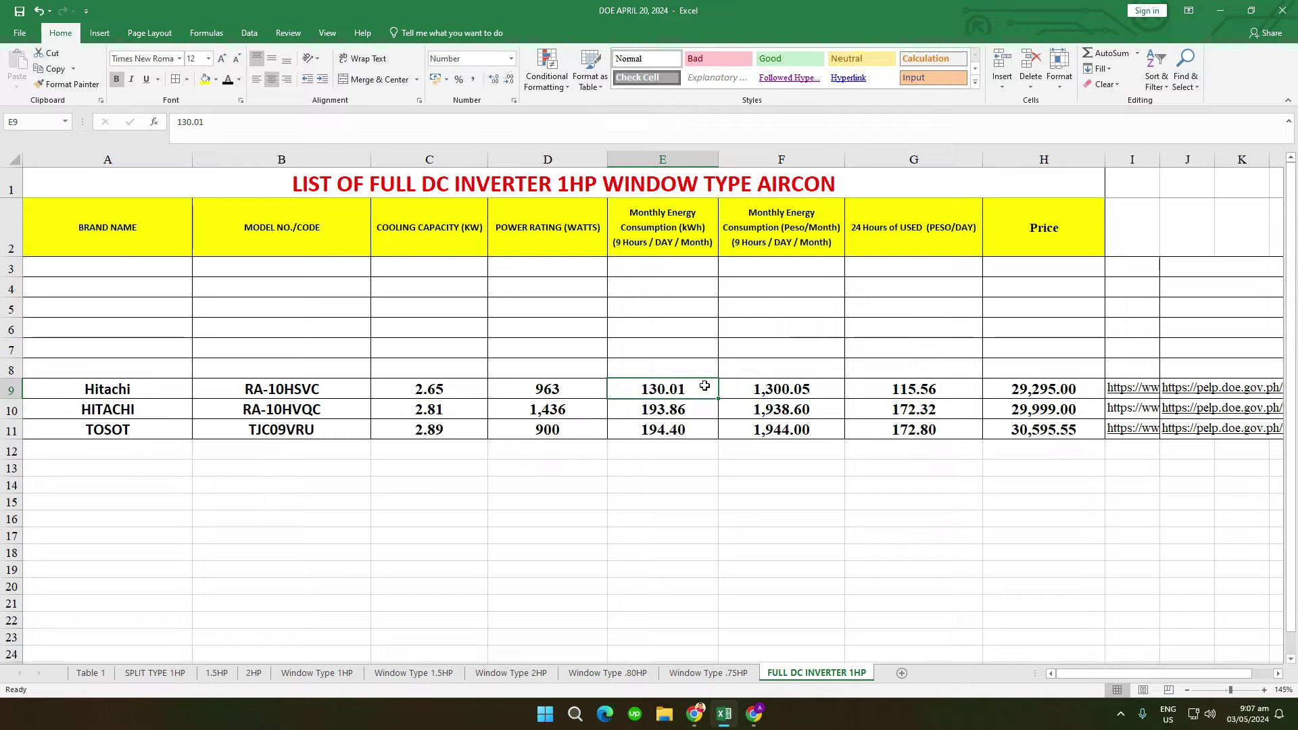
left_click(829, 391)
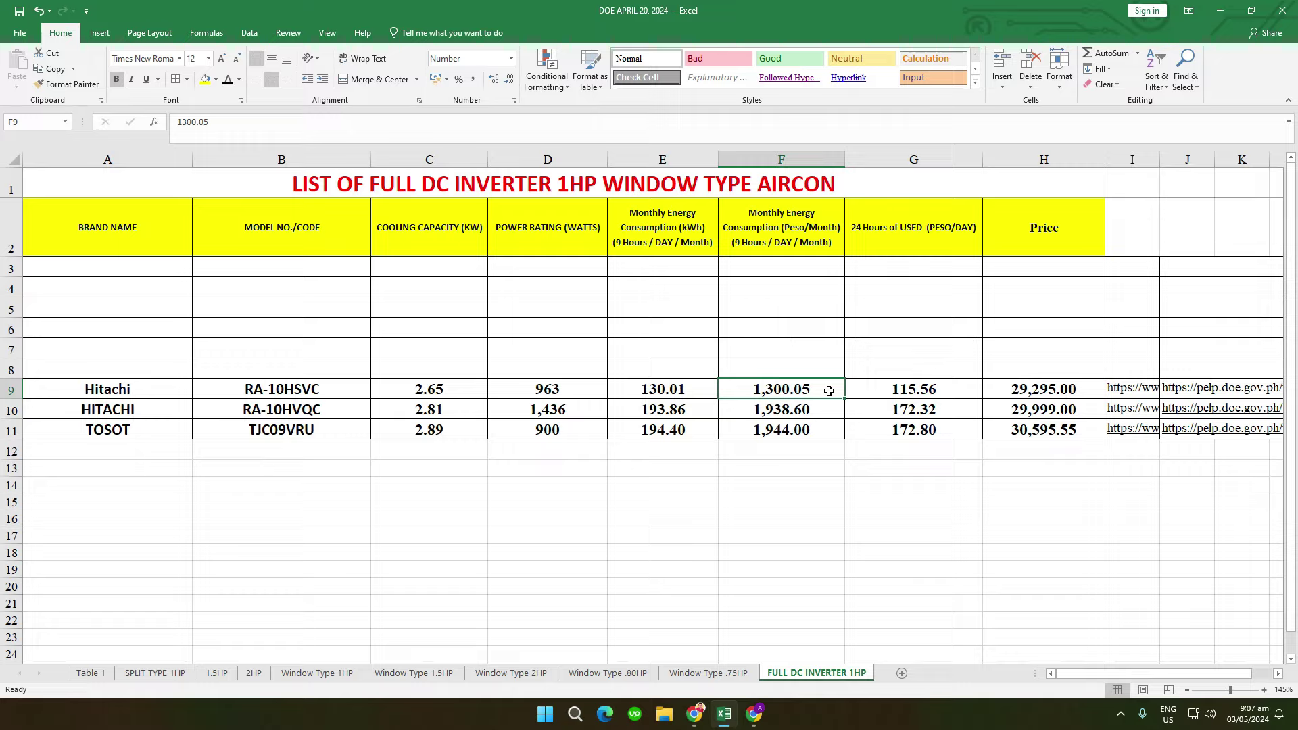
left_click(957, 392)
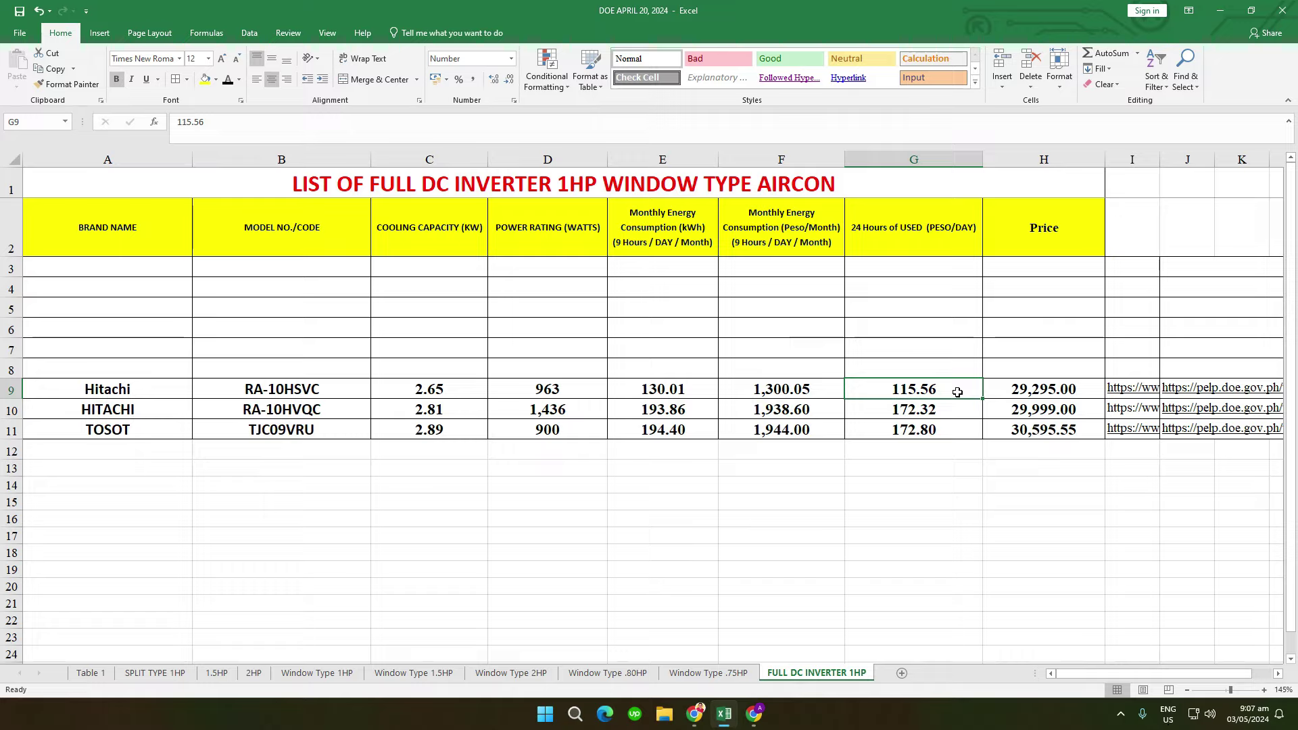
Step: Review the row 9 price in cell H9 and open the Lazada link in cell I9
left_click(1076, 387)
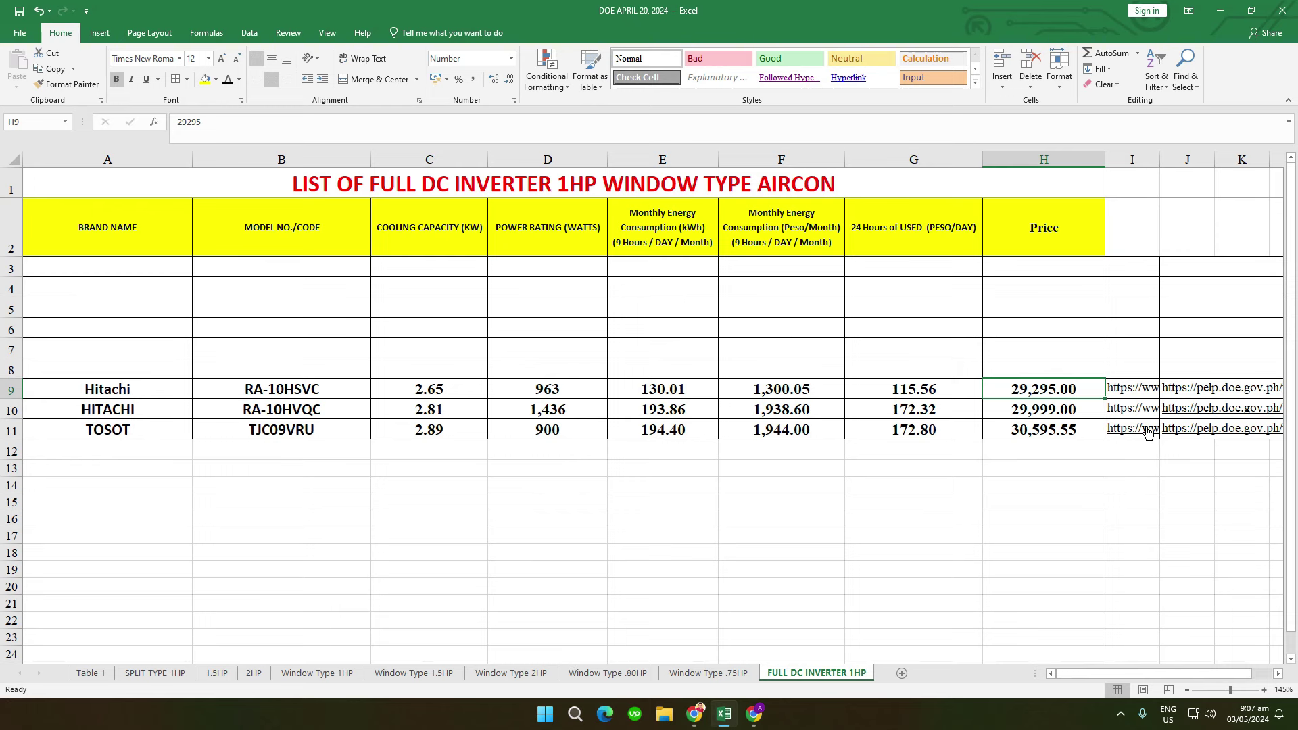
left_click(1133, 387)
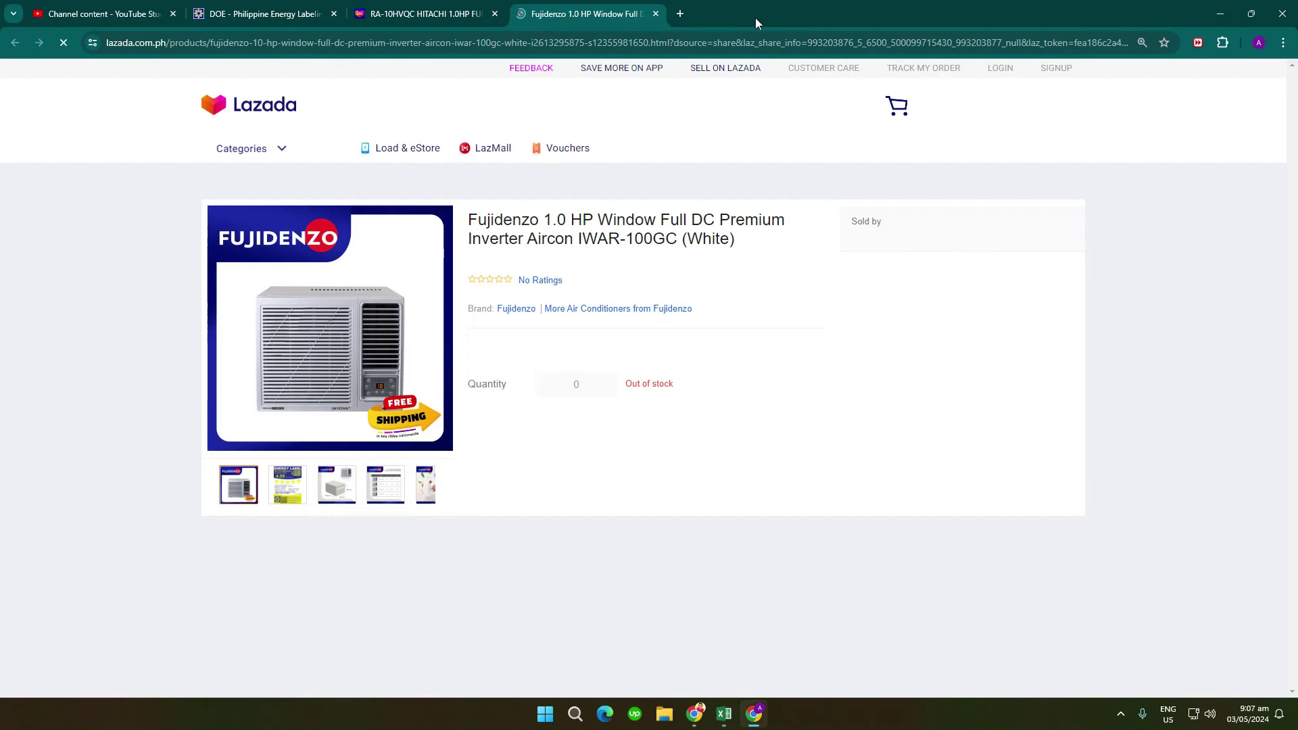
Step: Close the Fujidenzo listing, copy the Lazada link from cell I9 in Excel, and open it in Chrome
key("ctrl+w")
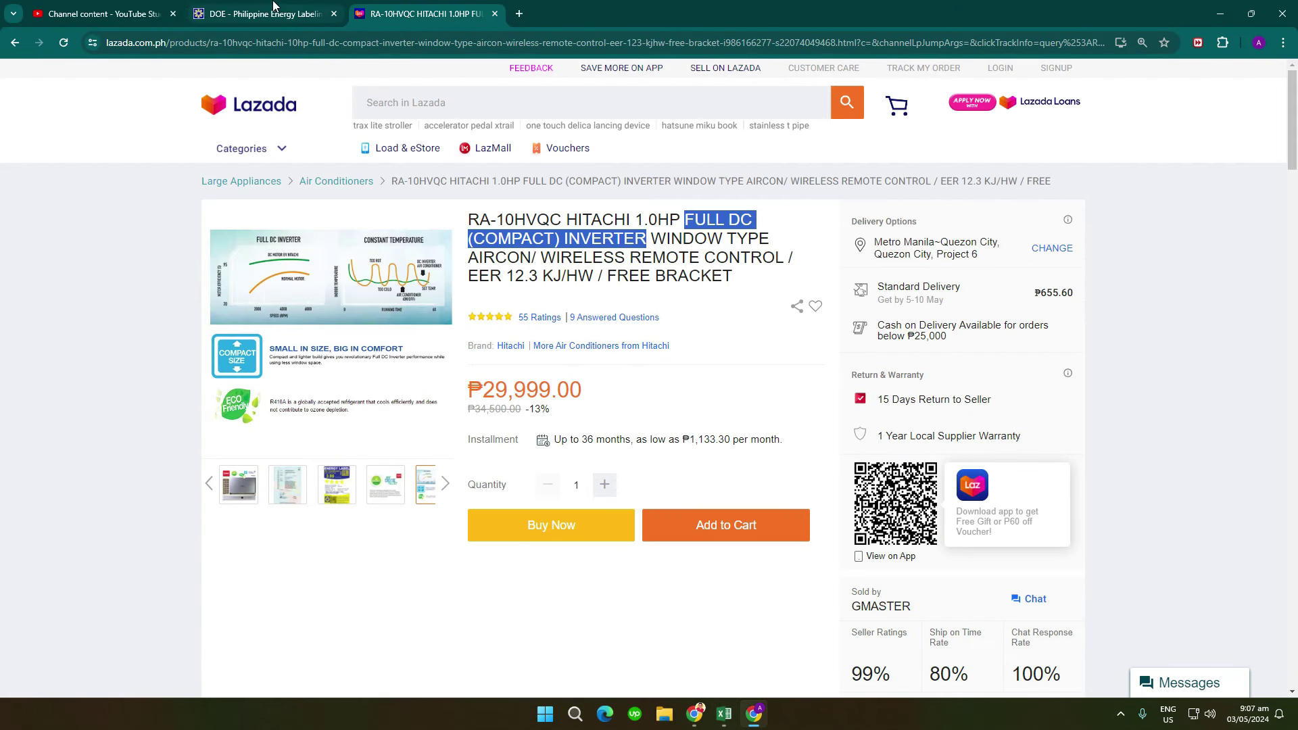
key("alt+Tab")
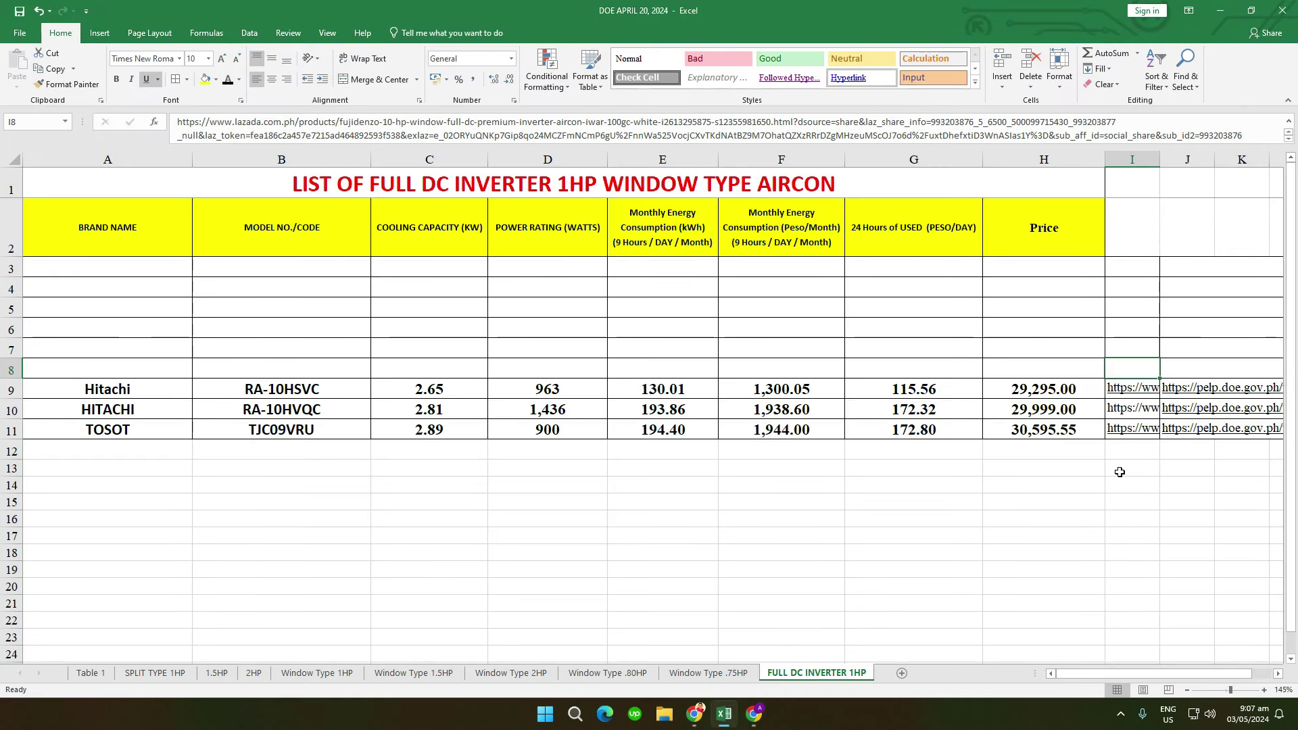
key("Down")
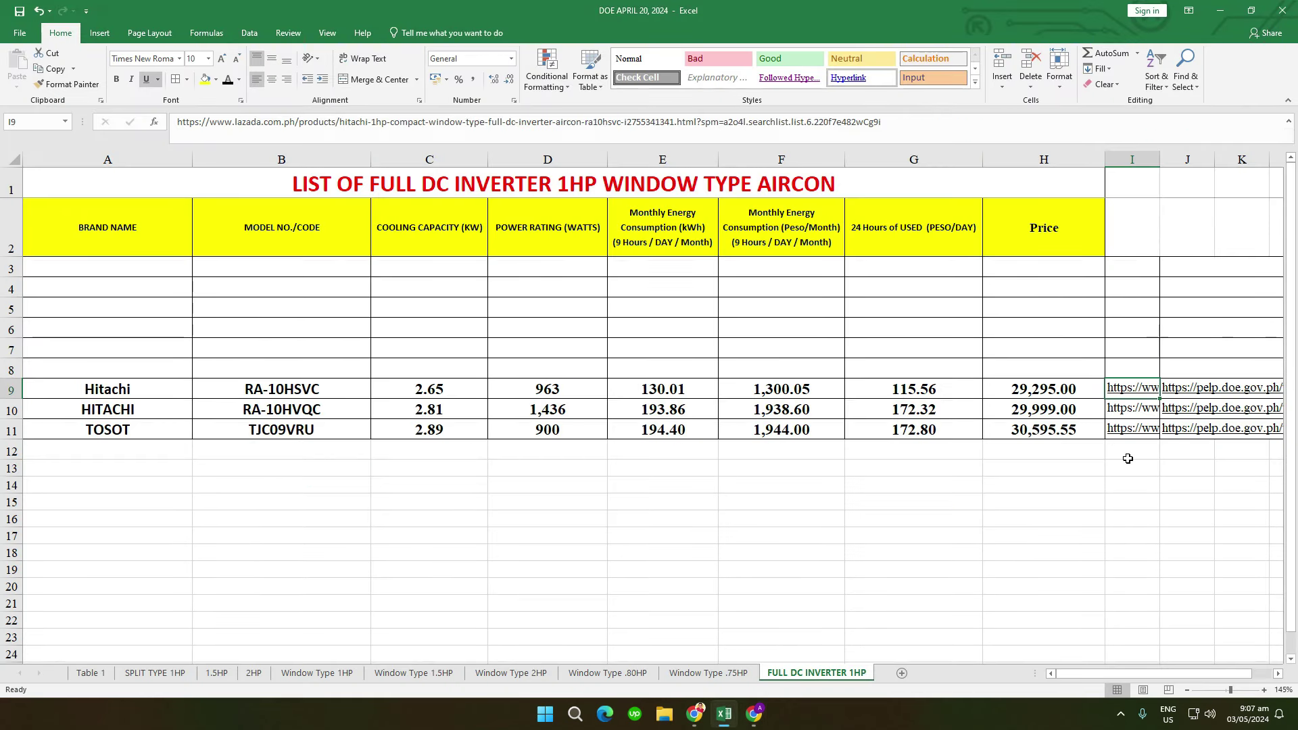
key("ctrl+c")
key("alt+Tab")
left_click(538, 42)
key("ctrl+v")
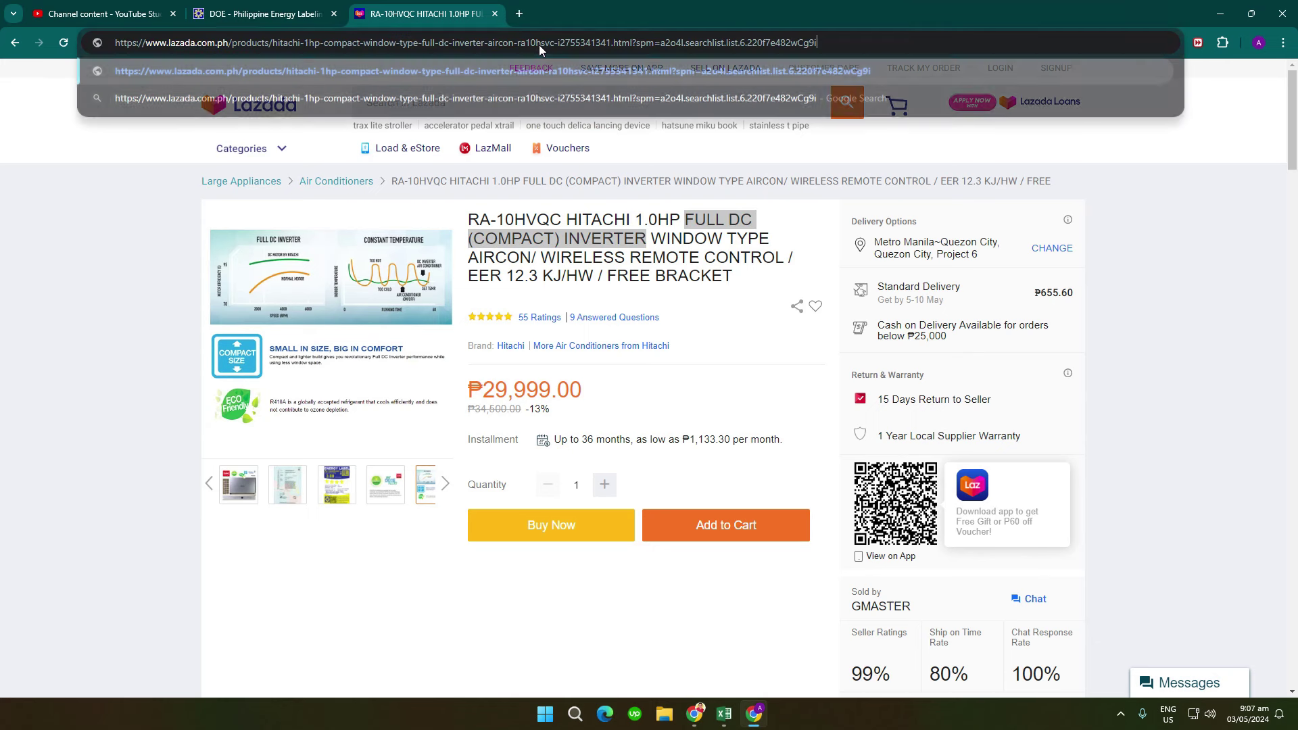
key("Return")
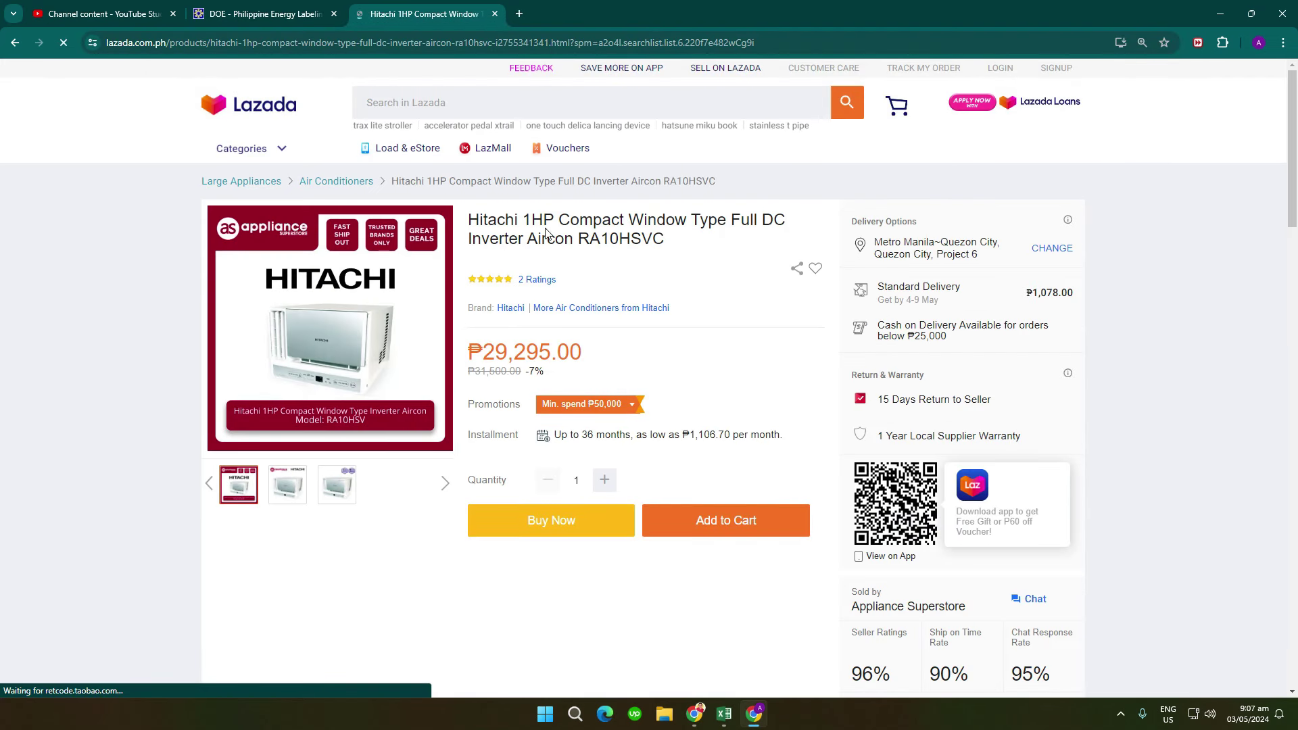
Step: Examine the full DC wording and price in the Hitachi RA10HSVC listing, and read its product details and specification table
left_click_drag(732, 220, 784, 234)
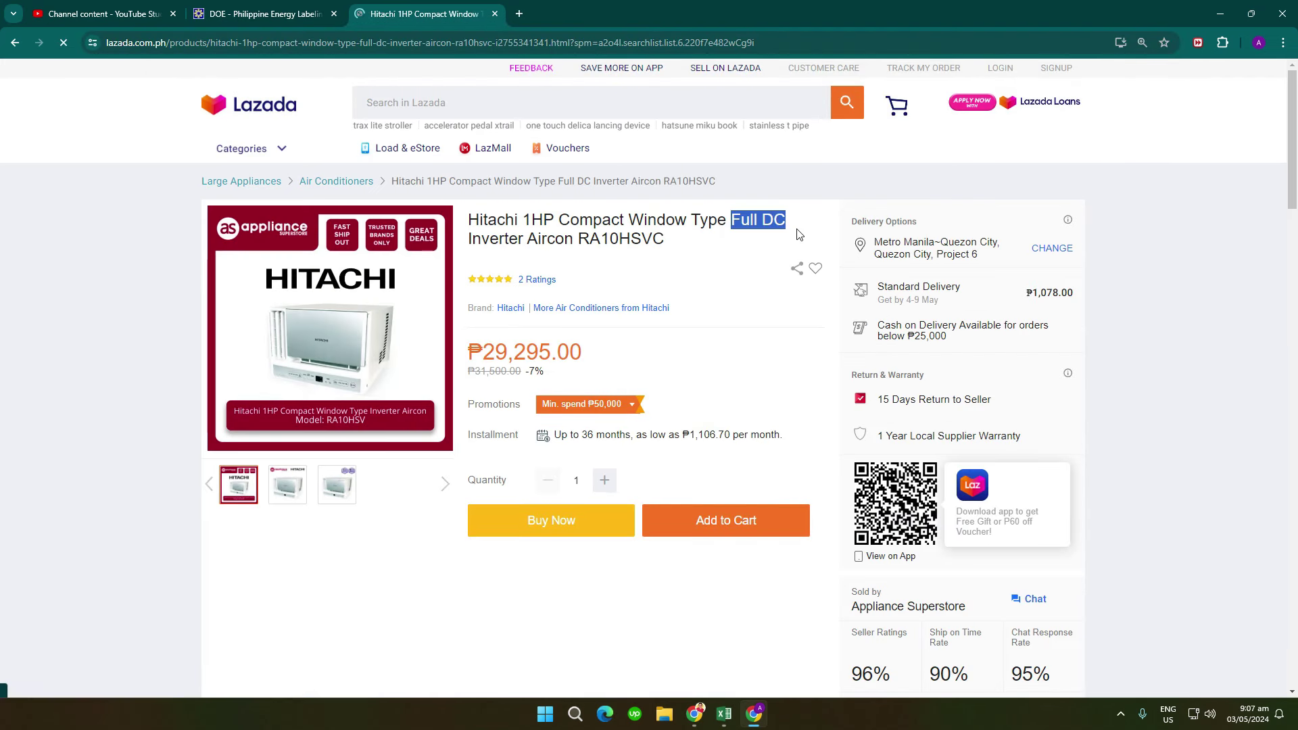
left_click_drag(483, 351, 570, 348)
scroll(666, 590, "down", 4)
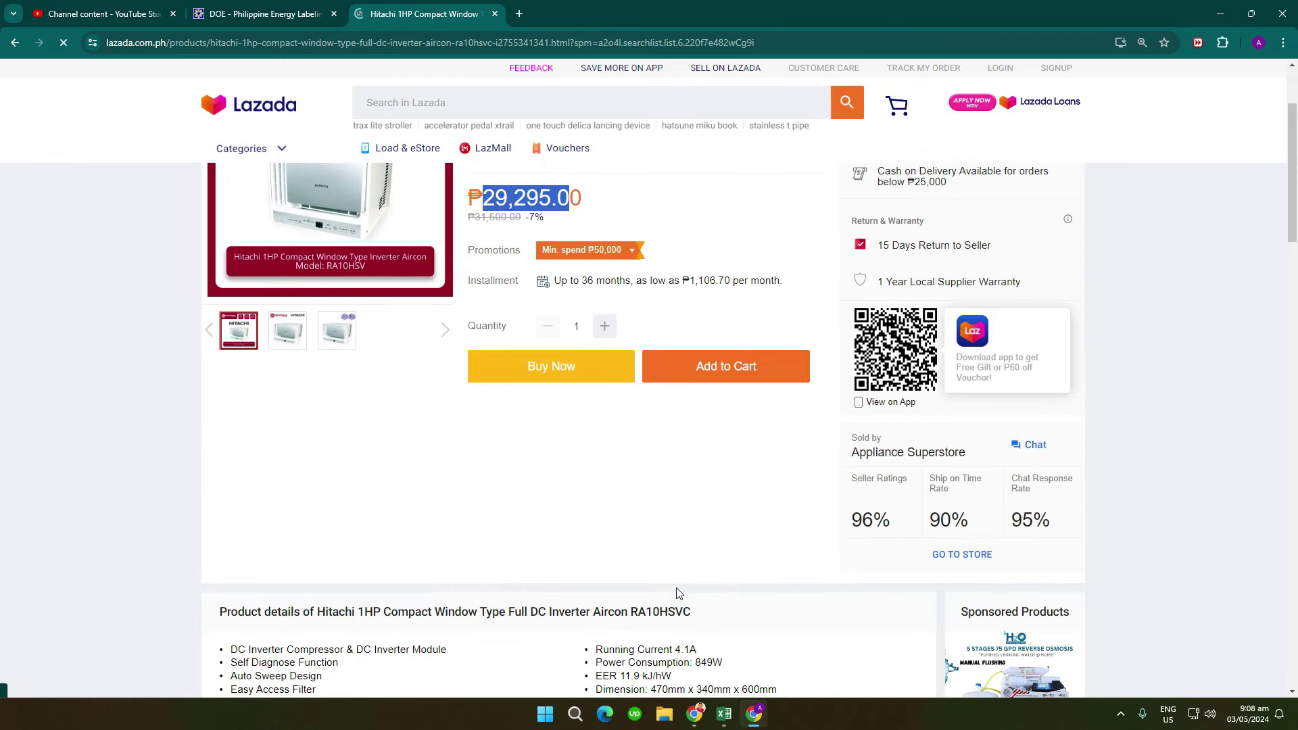
scroll(678, 591, "down", 5)
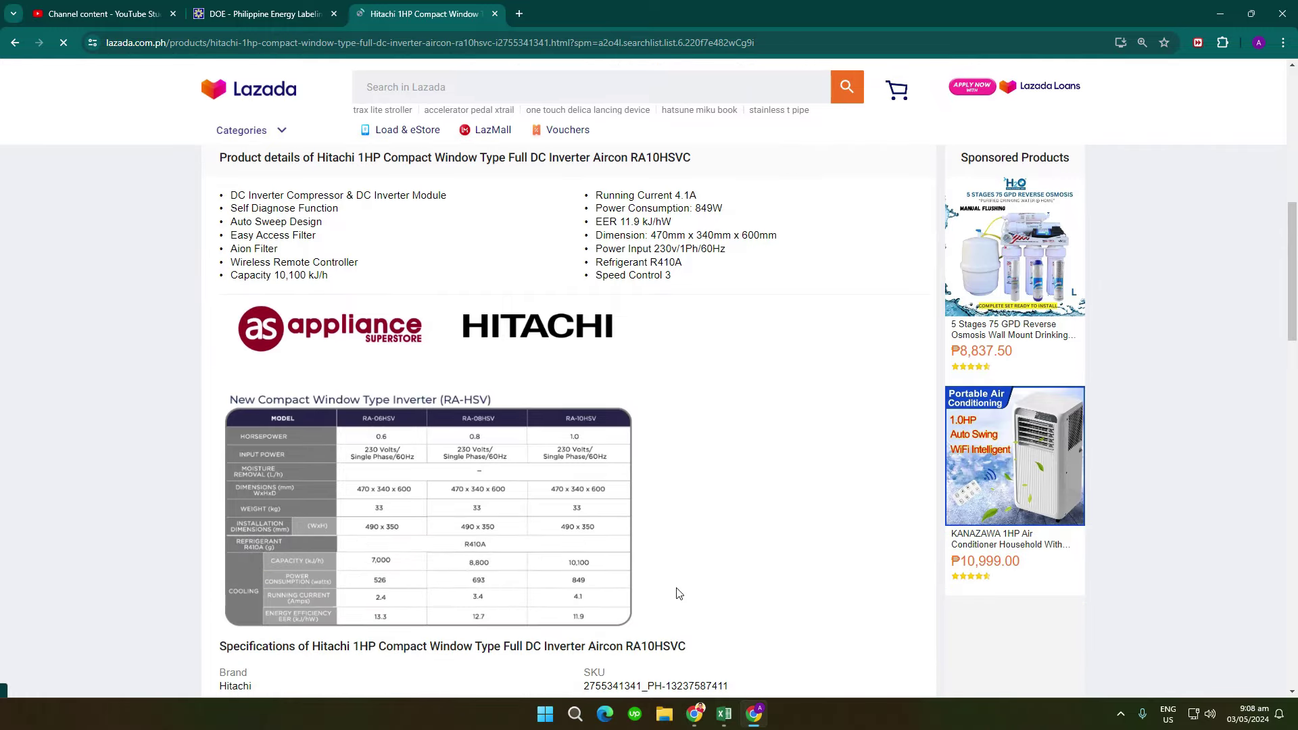
scroll(369, 392, "up", 9)
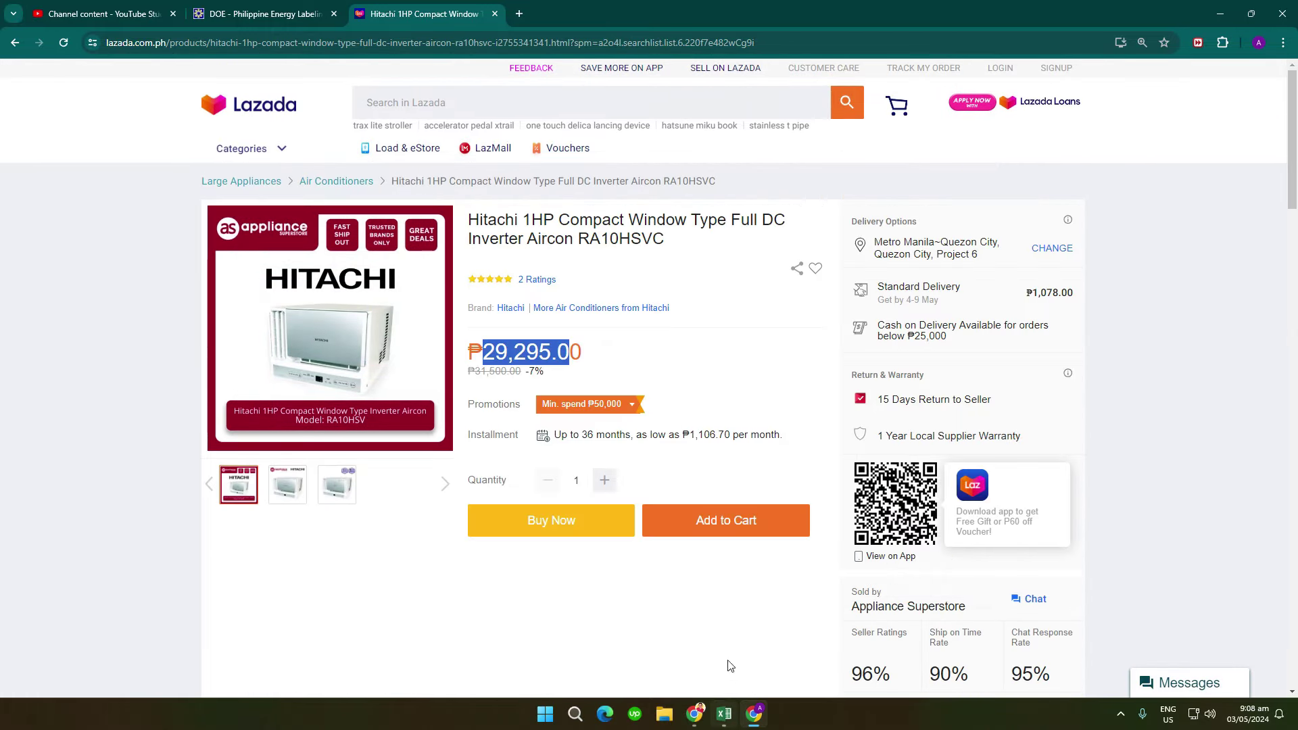
Step: Switch to Excel and reveal the hidden entry in row 8 by changing the row's font color to black
left_click(724, 713)
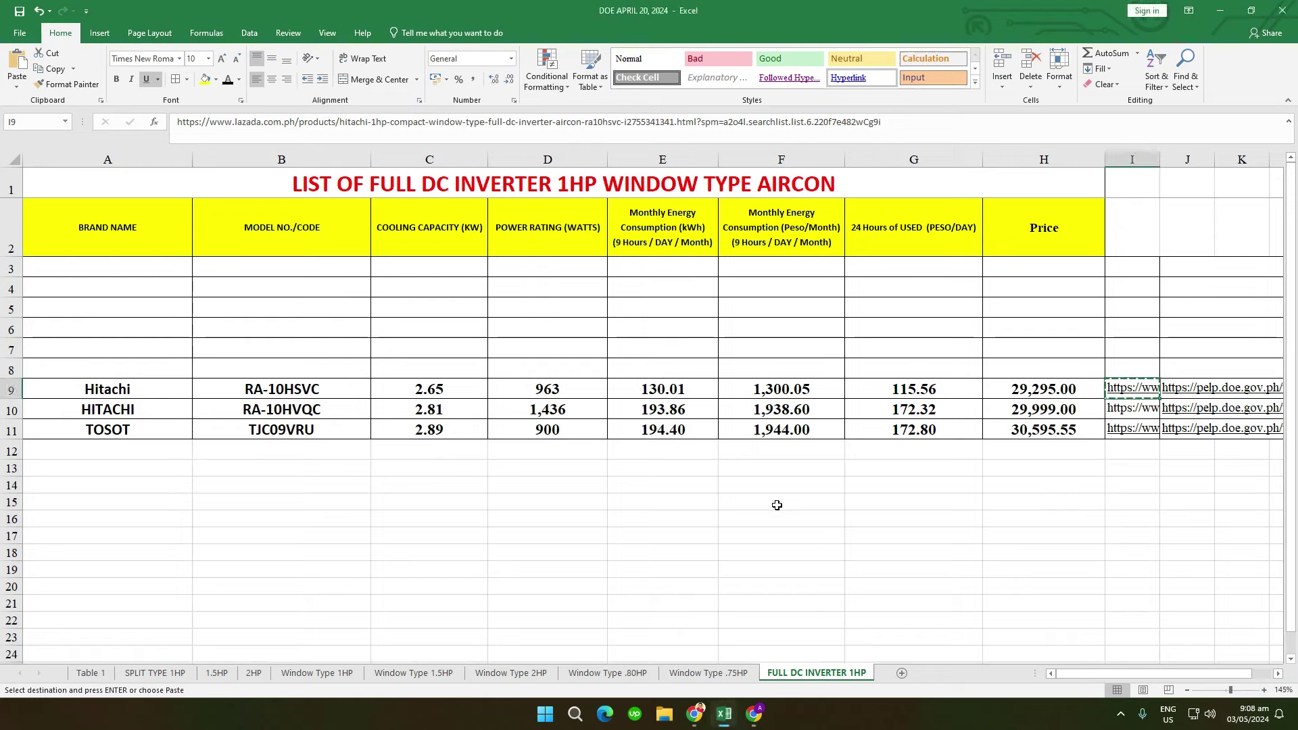
left_click(638, 454)
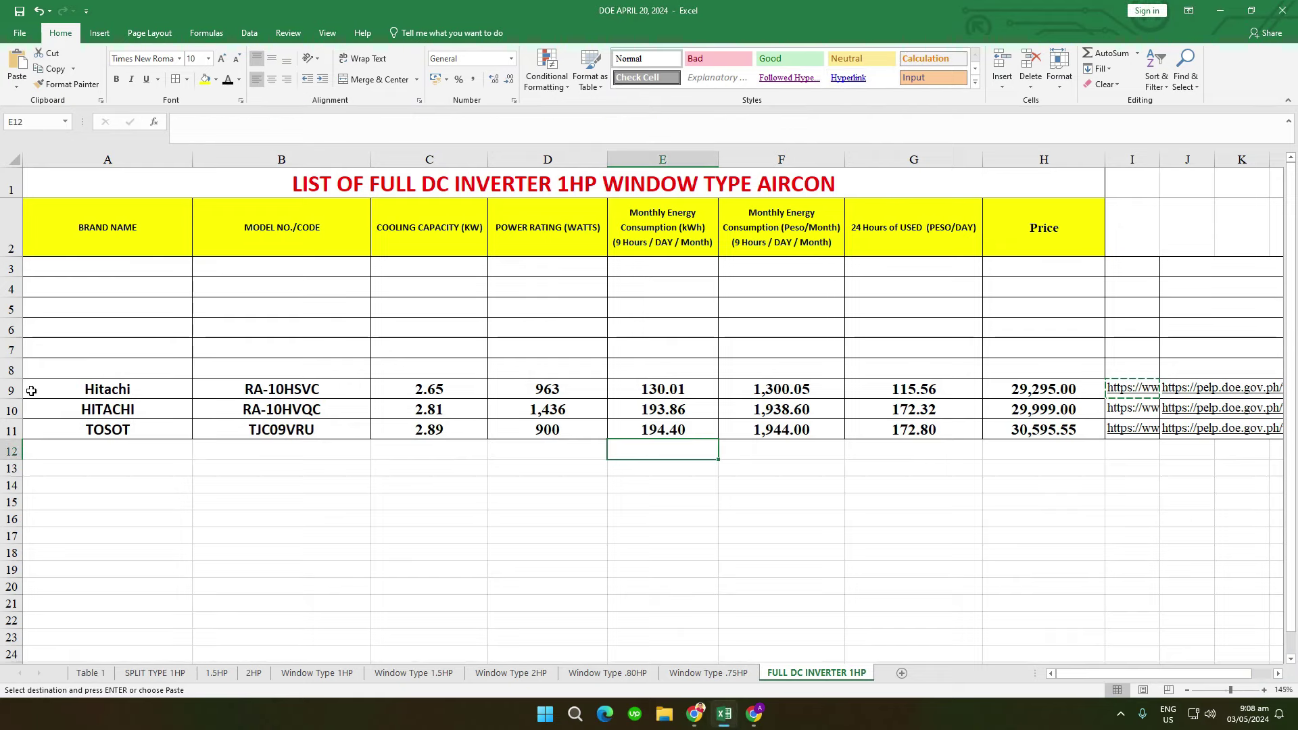
left_click(4, 389)
left_click(663, 535)
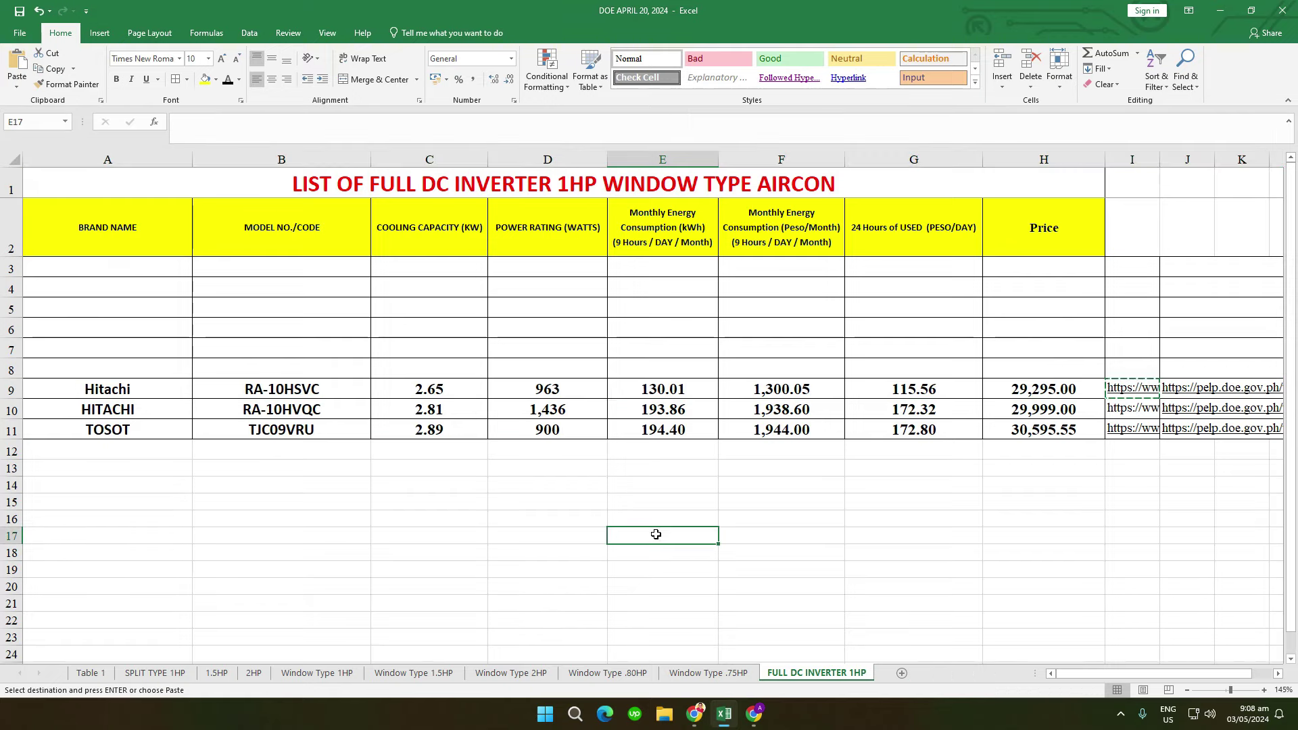
left_click(322, 486)
left_click_drag(144, 272, 109, 430)
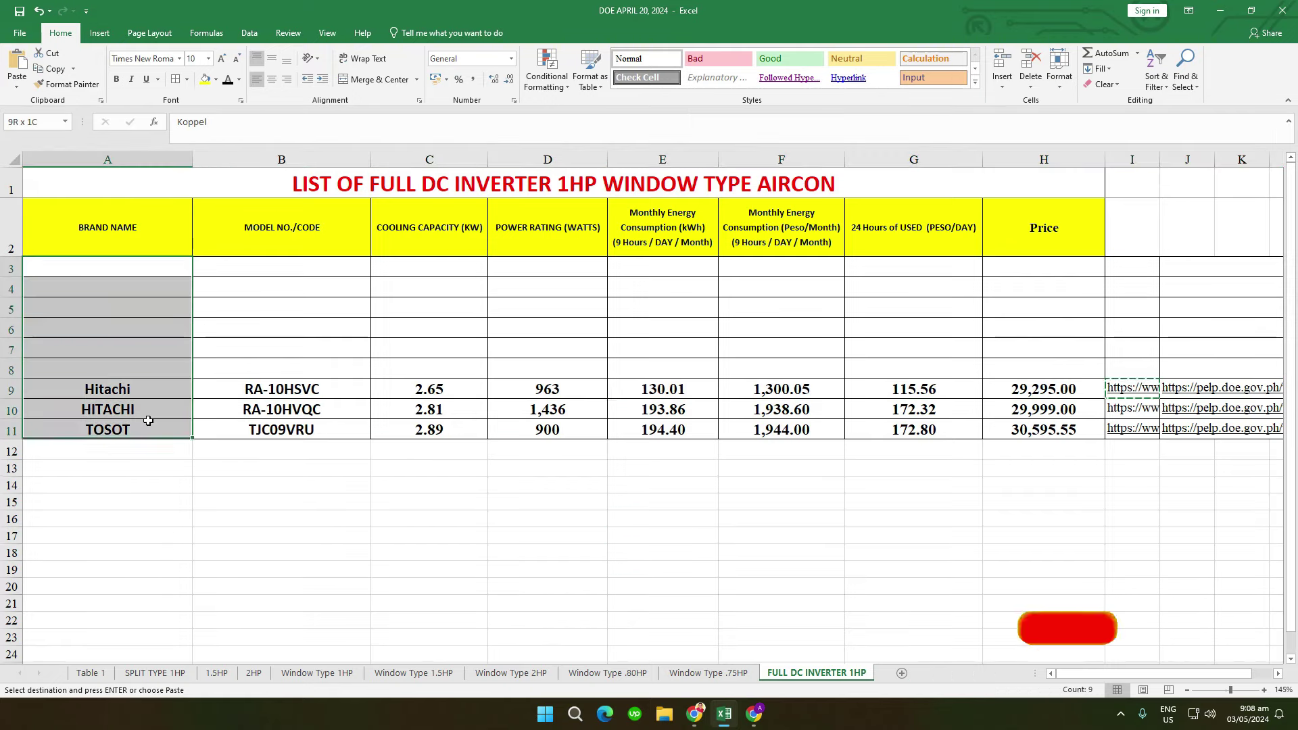
left_click(781, 552)
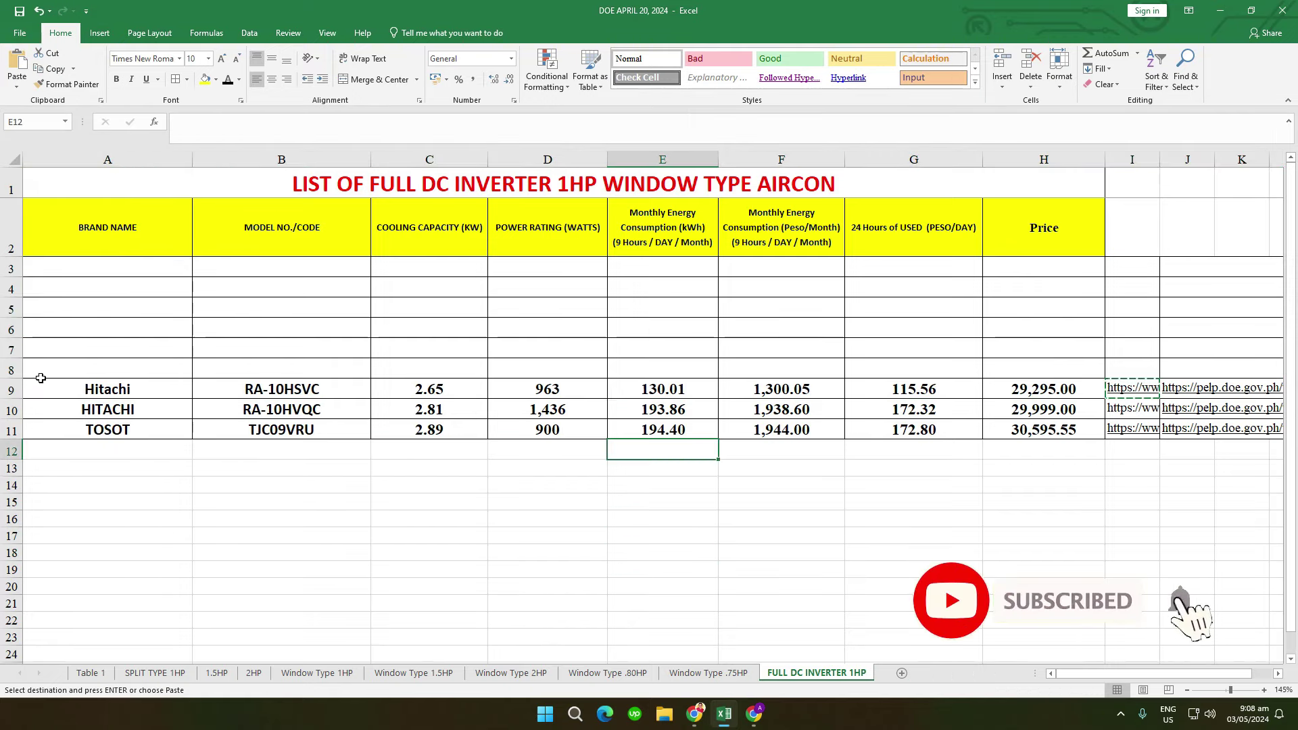
left_click(11, 370)
key("Escape")
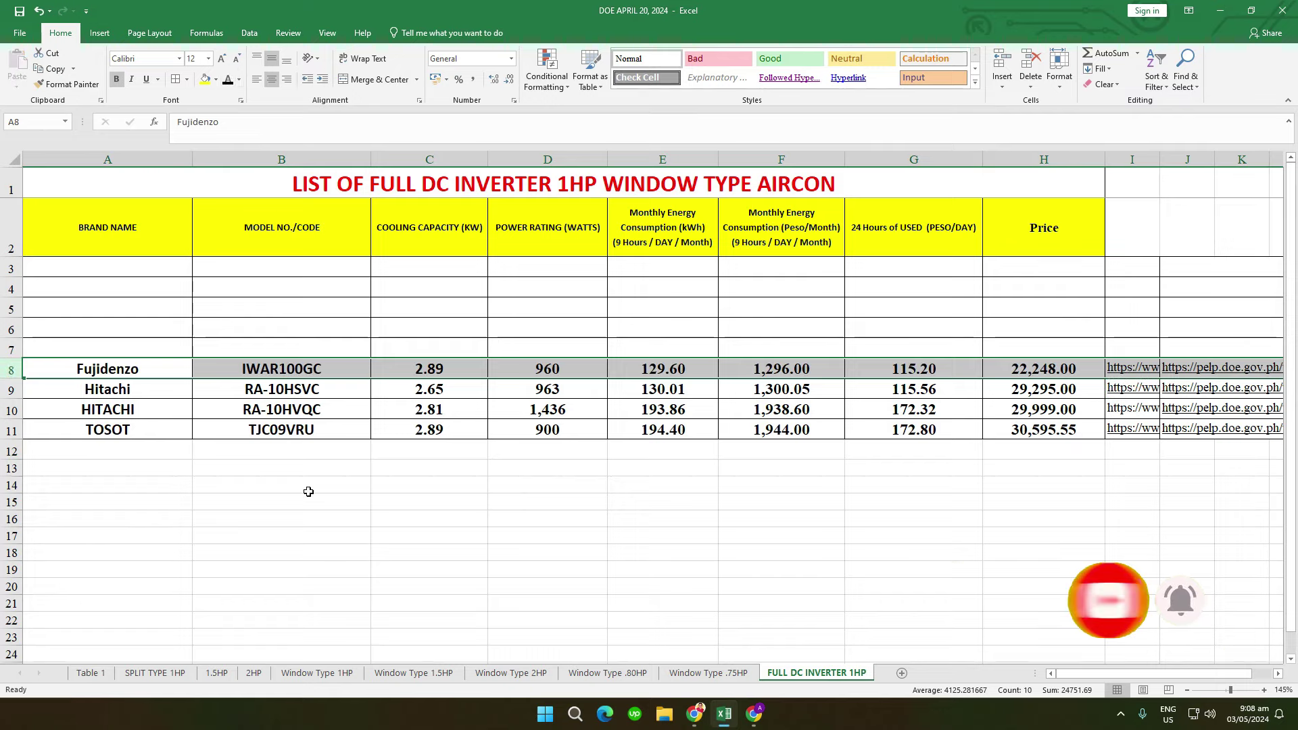
Step: Go through the row 8 Fujidenzo entry from model code to 24-hour cost, comparing that cost with row 9
left_click(316, 469)
left_click(340, 369)
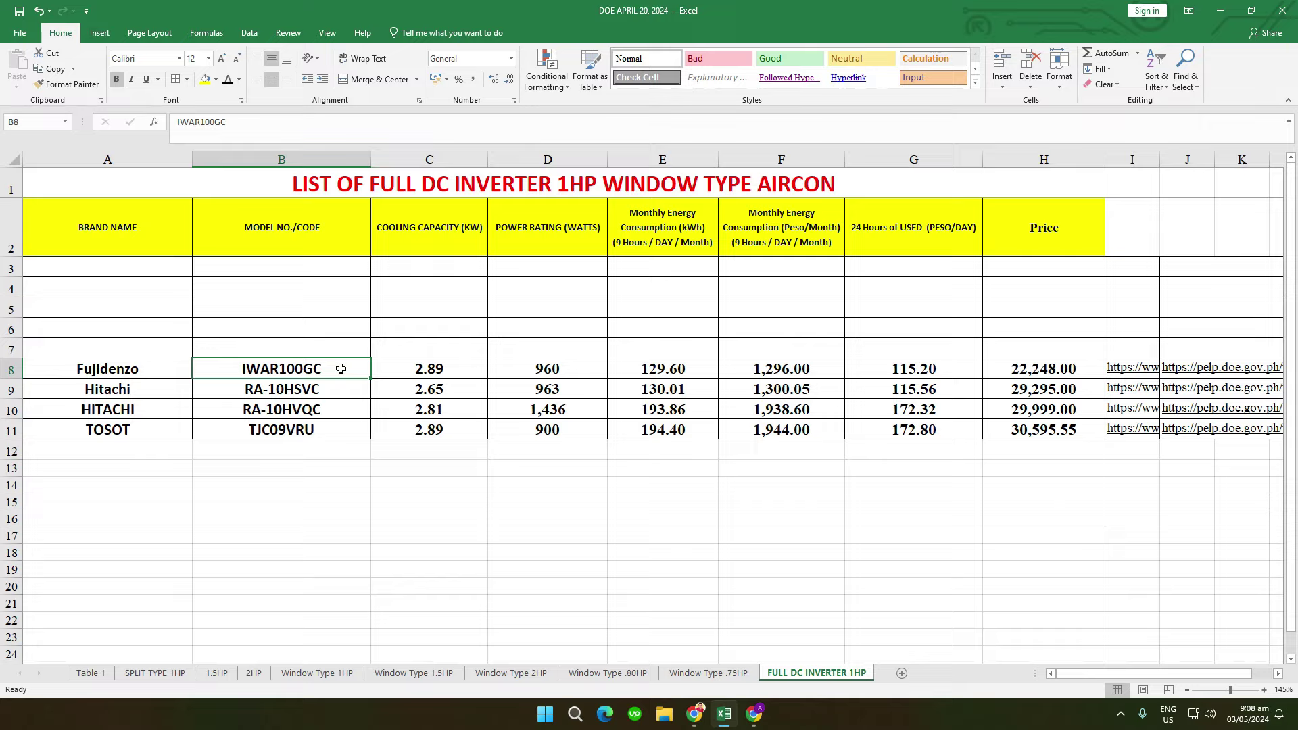
left_click(465, 369)
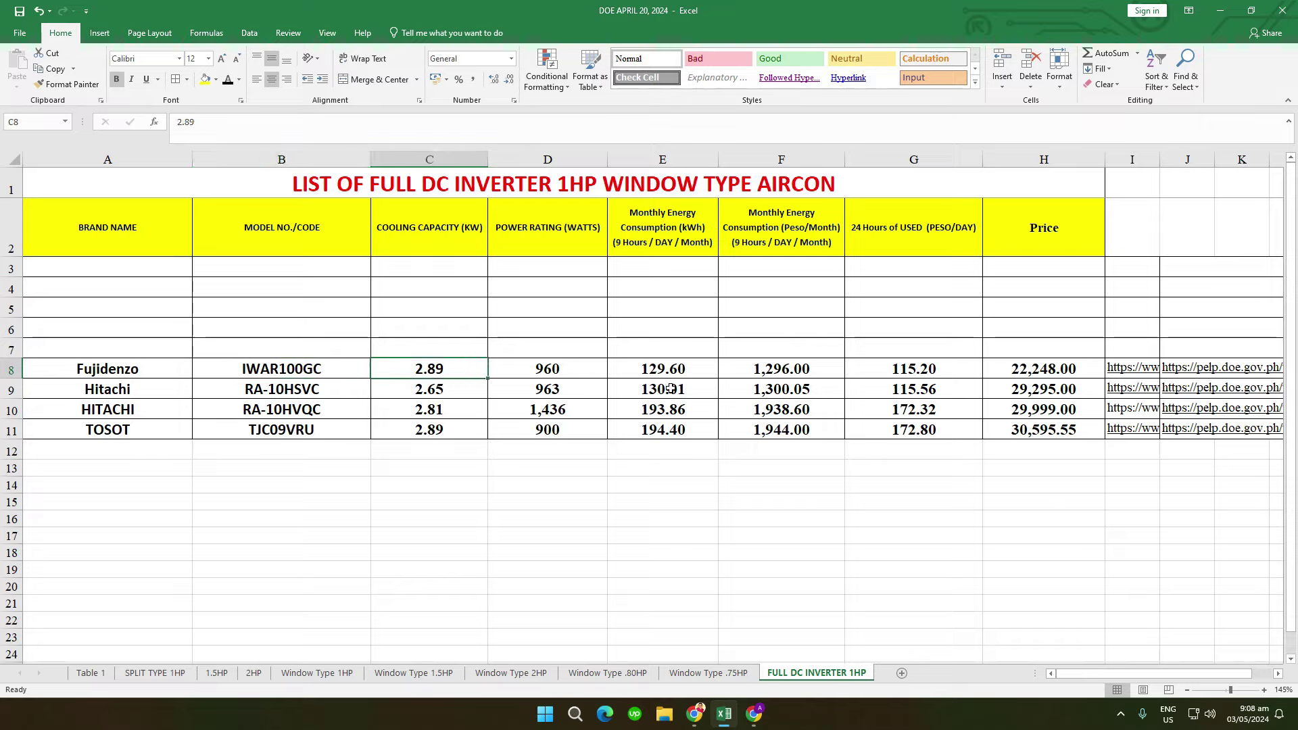
left_click(578, 368)
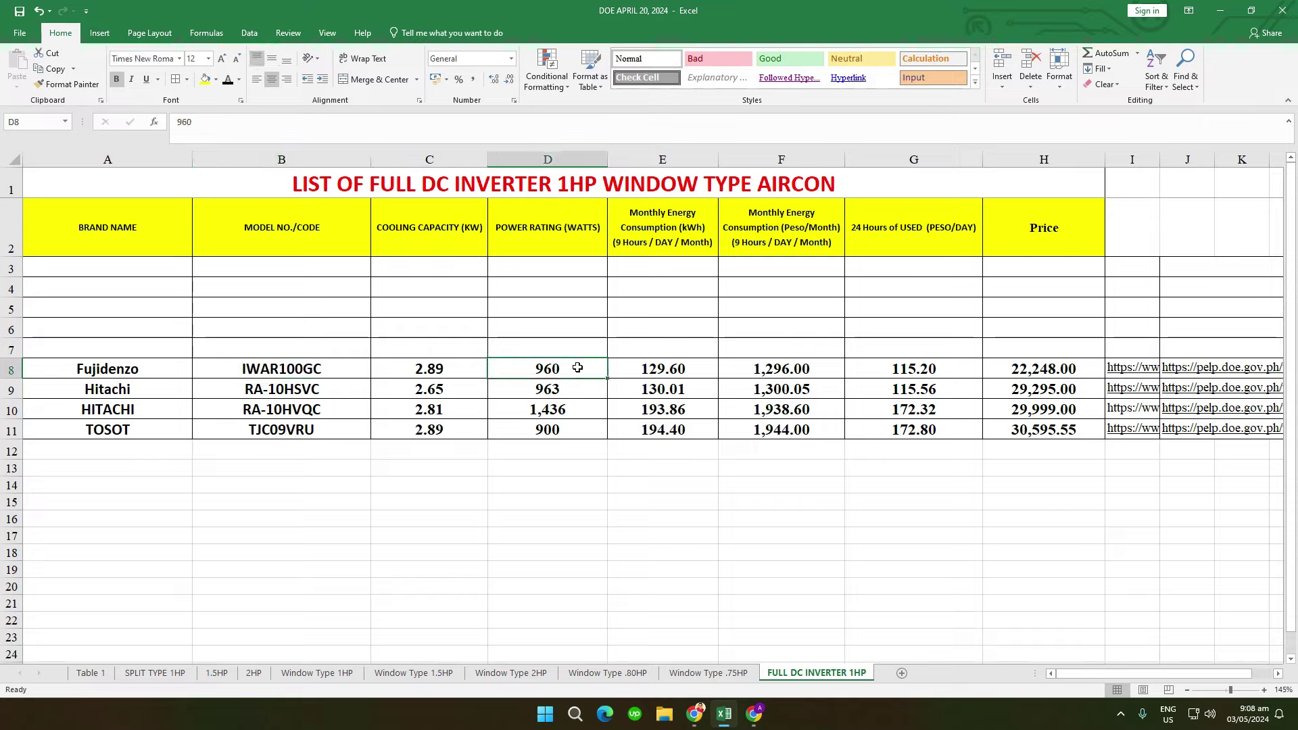
left_click(682, 368)
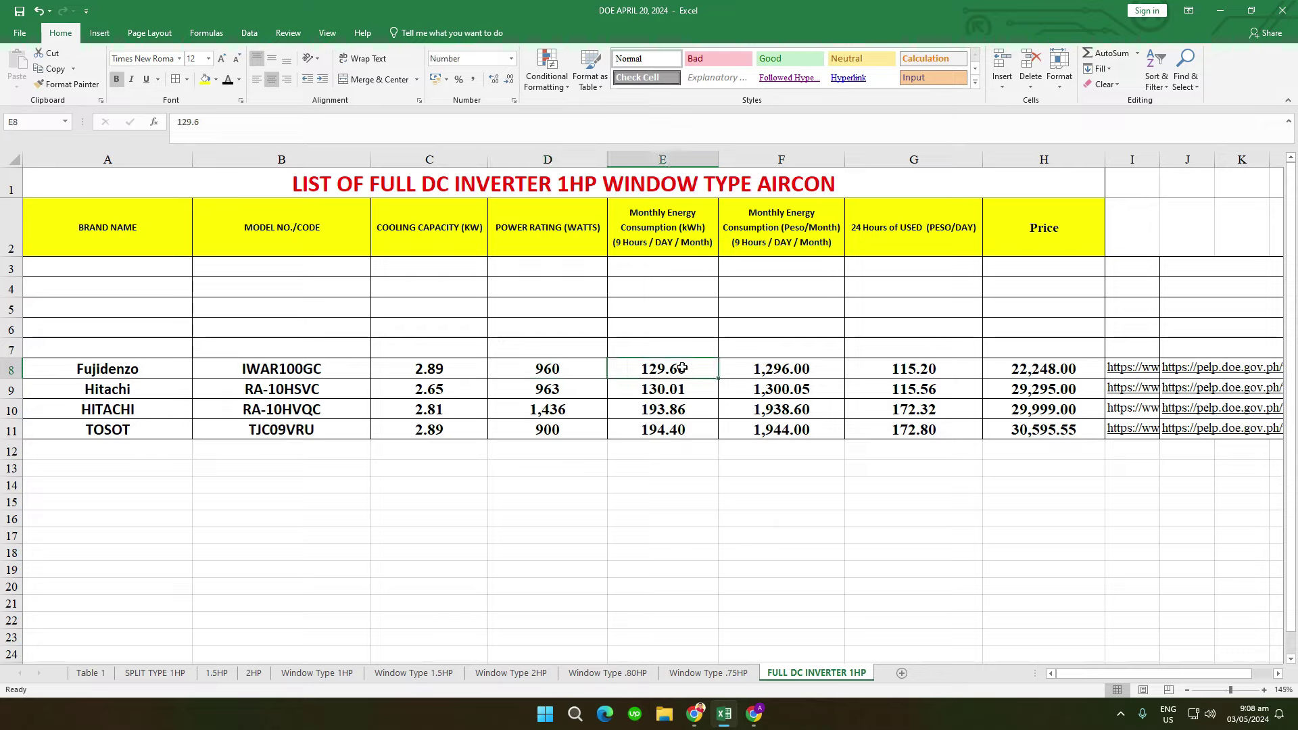
left_click(816, 368)
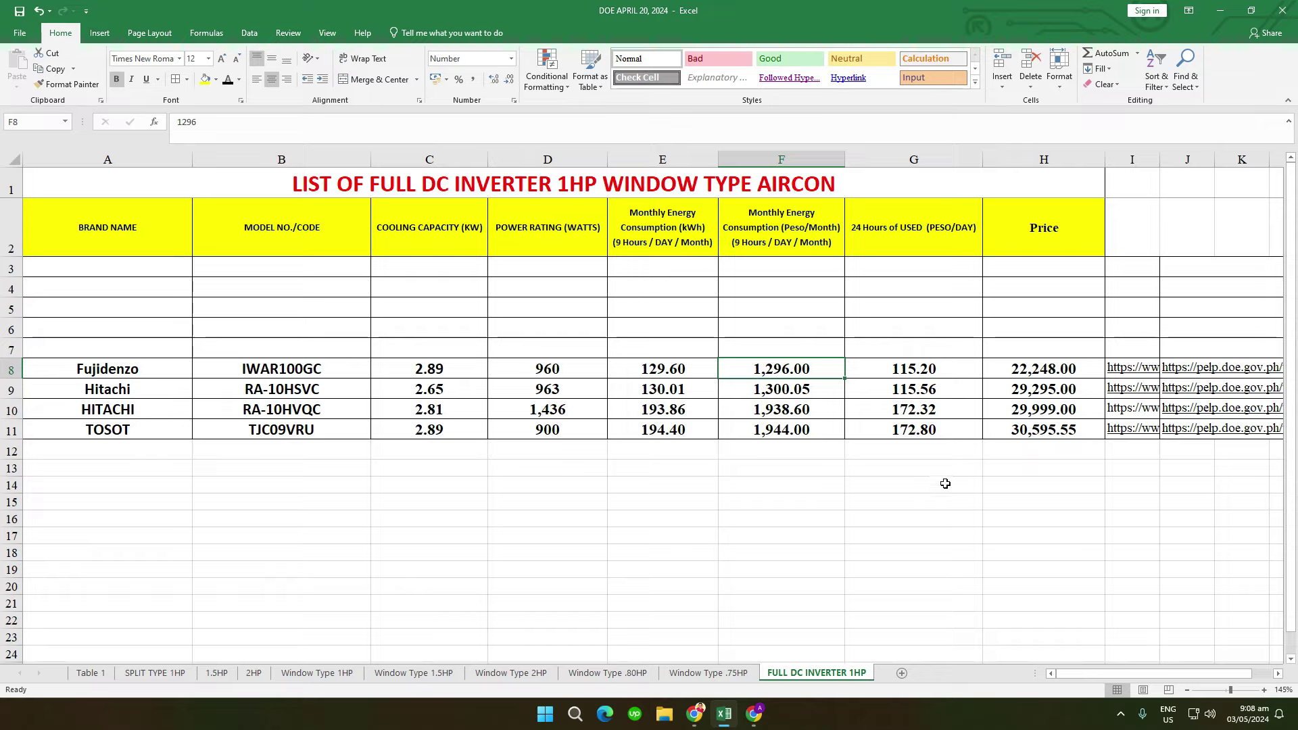
left_click(946, 369)
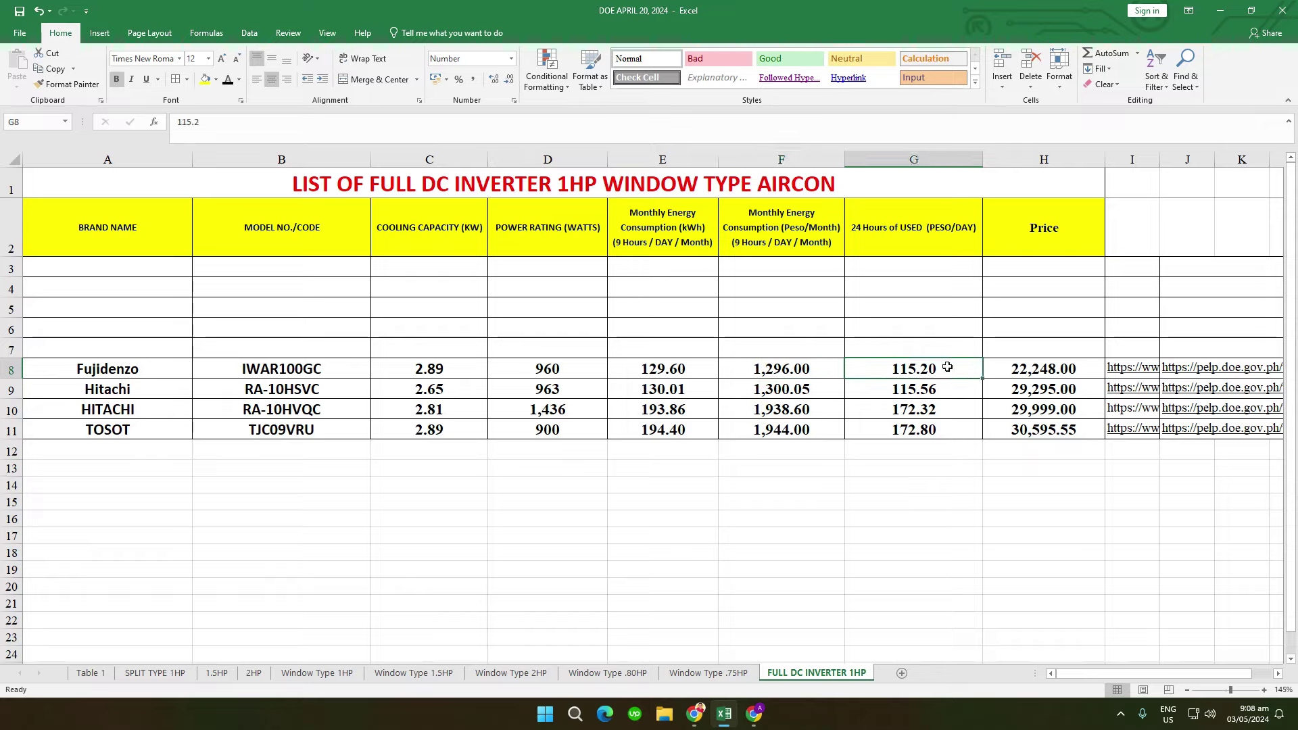
left_click(961, 386)
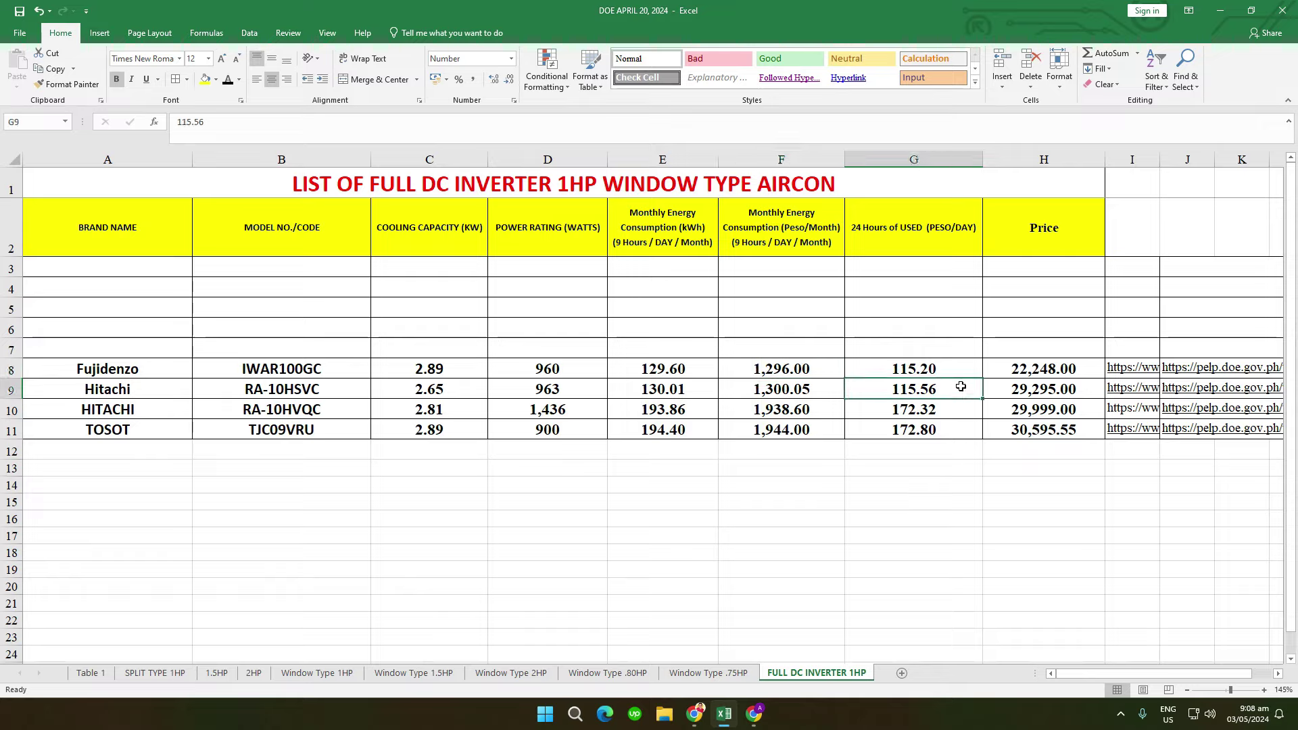
left_click(967, 370)
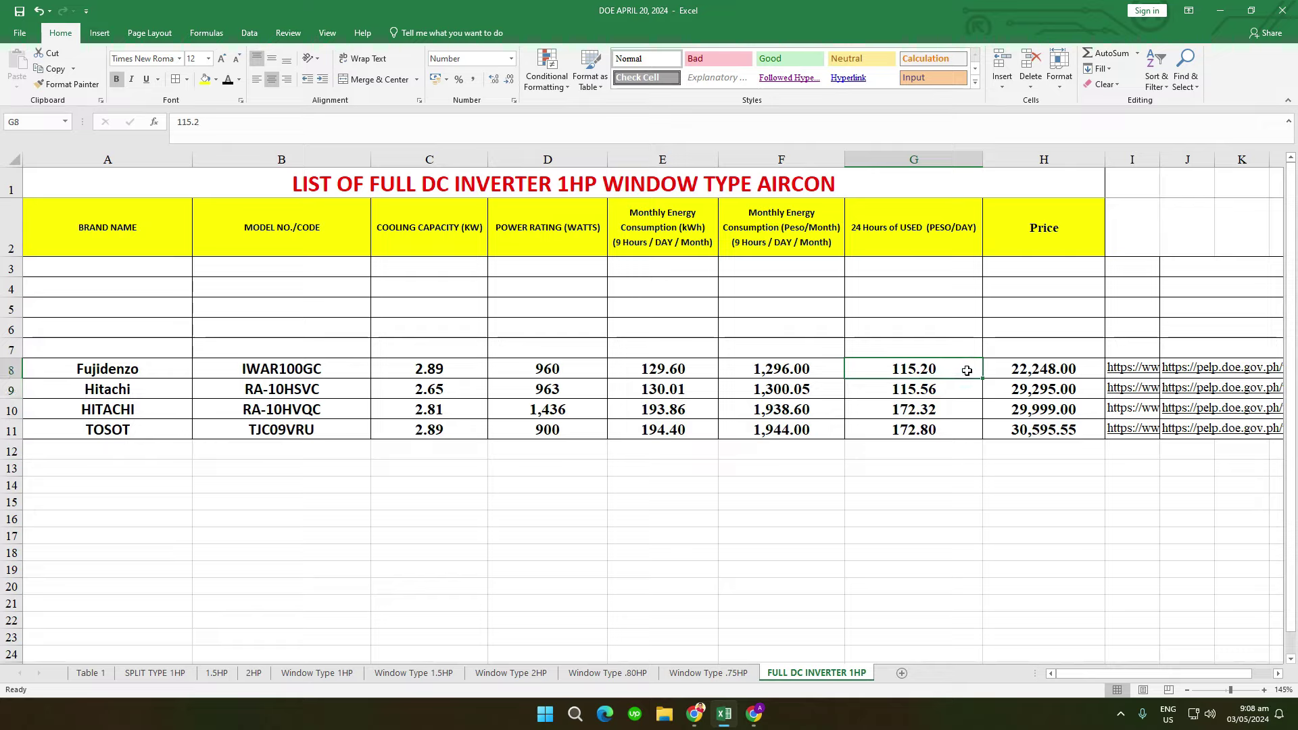
Step: Review the row 8 price in cell H8 and open the Lazada link from cell I8 in Chrome
left_click(1072, 369)
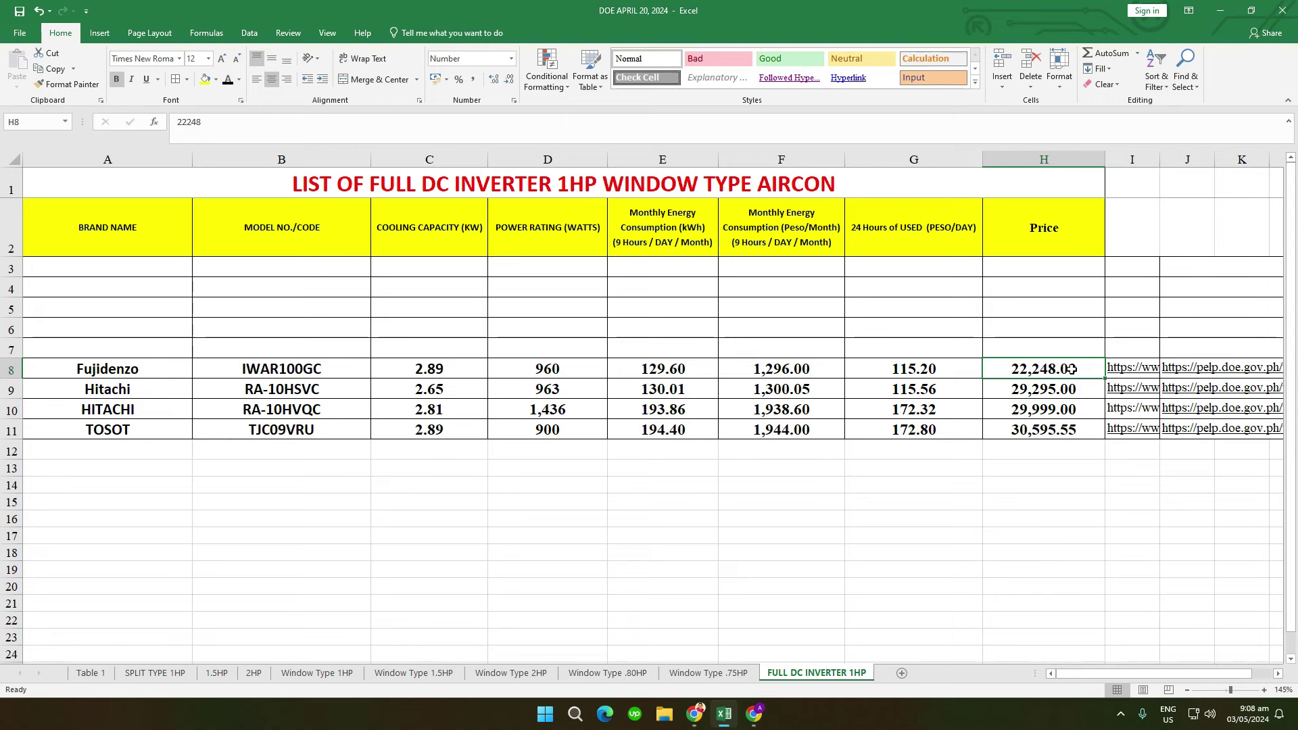
left_click(1124, 387)
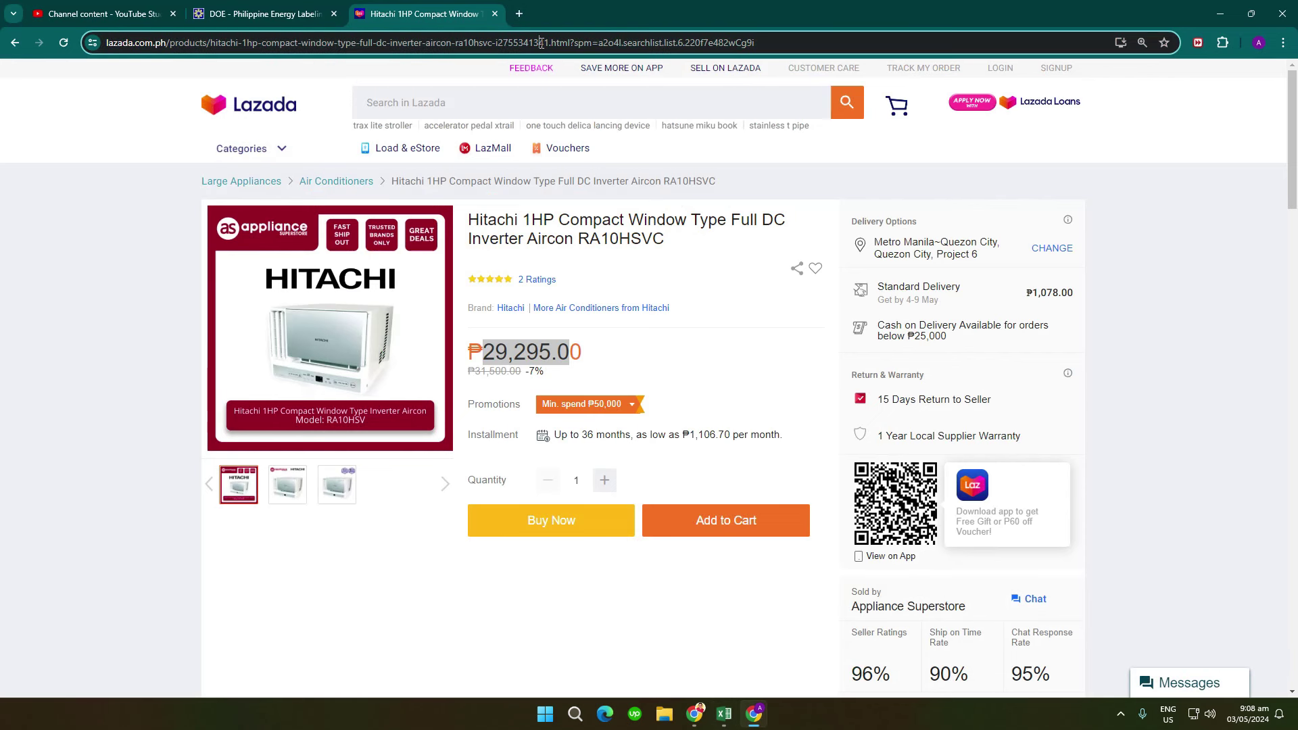
left_click(540, 43)
key("ctrl+v")
key("Return")
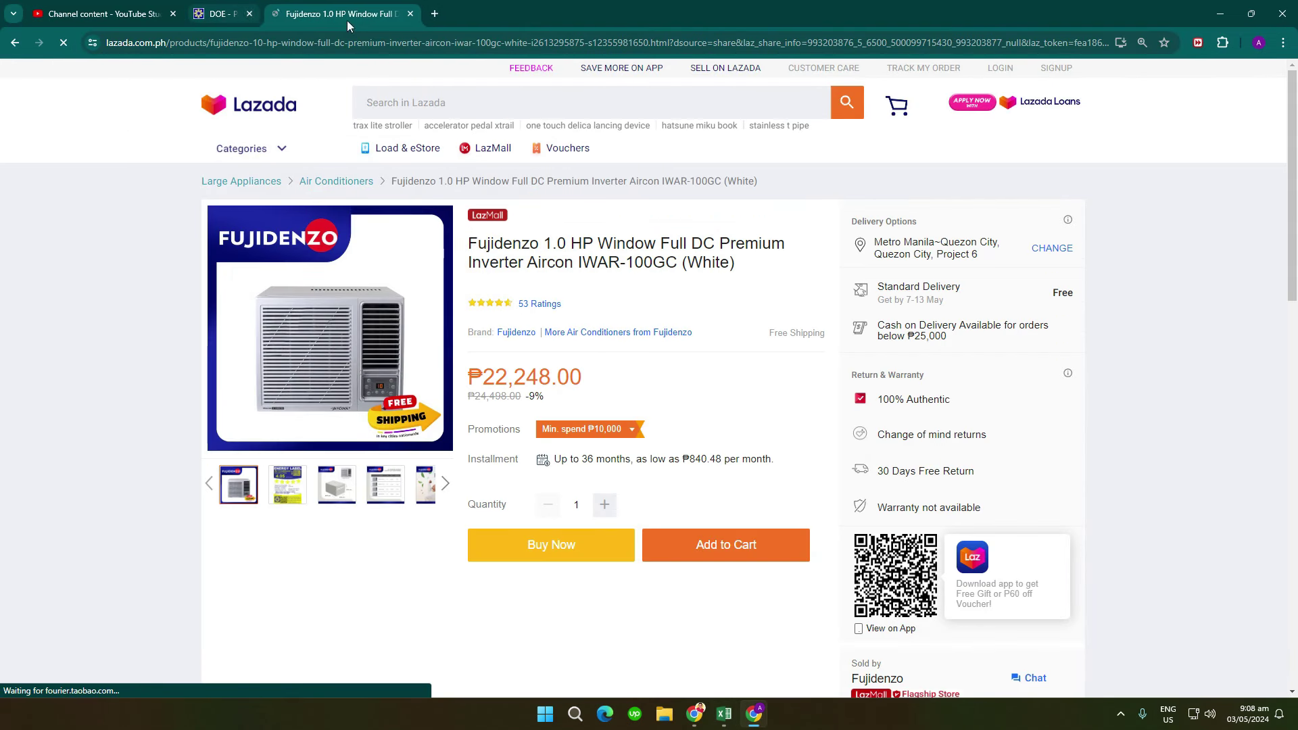
Step: Examine the Full DC Premium wording in the Fujidenzo IWAR-100GC listing's title, along with its price and seller information
left_click_drag(664, 244, 791, 250)
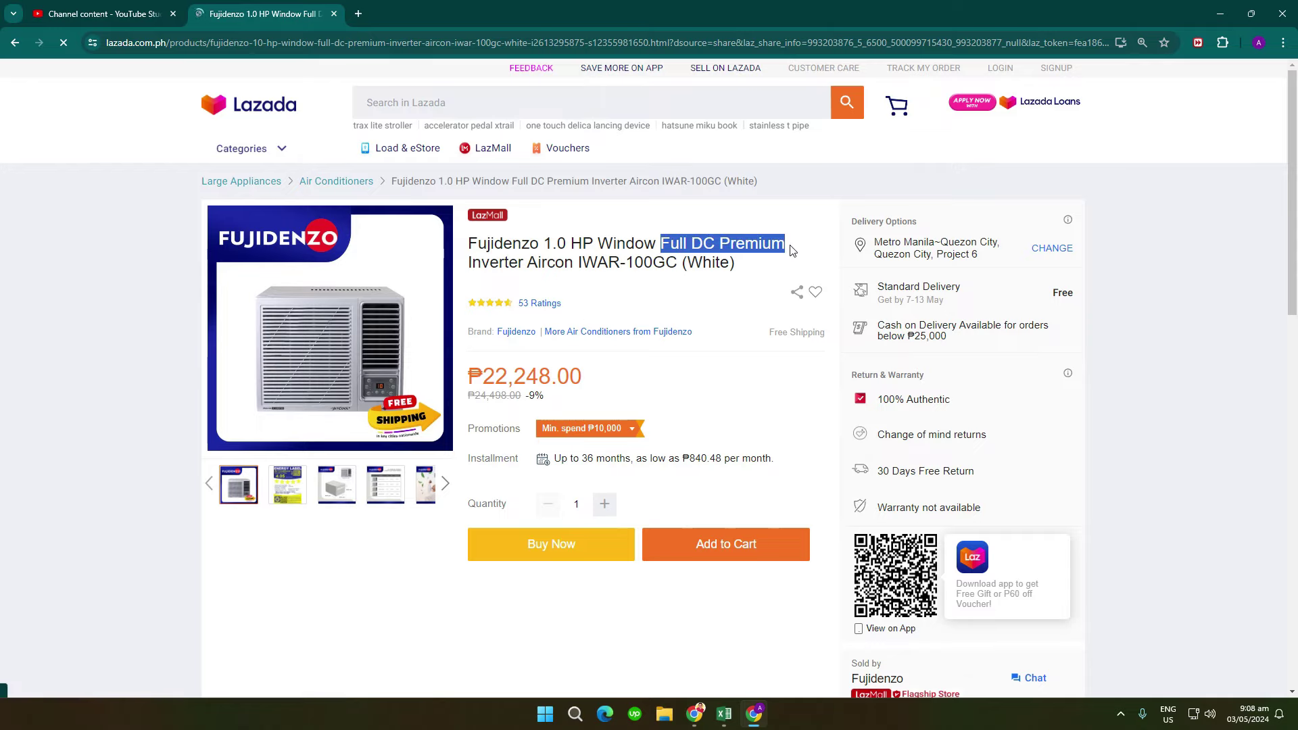
left_click(618, 251)
scroll(618, 251, "down", 1)
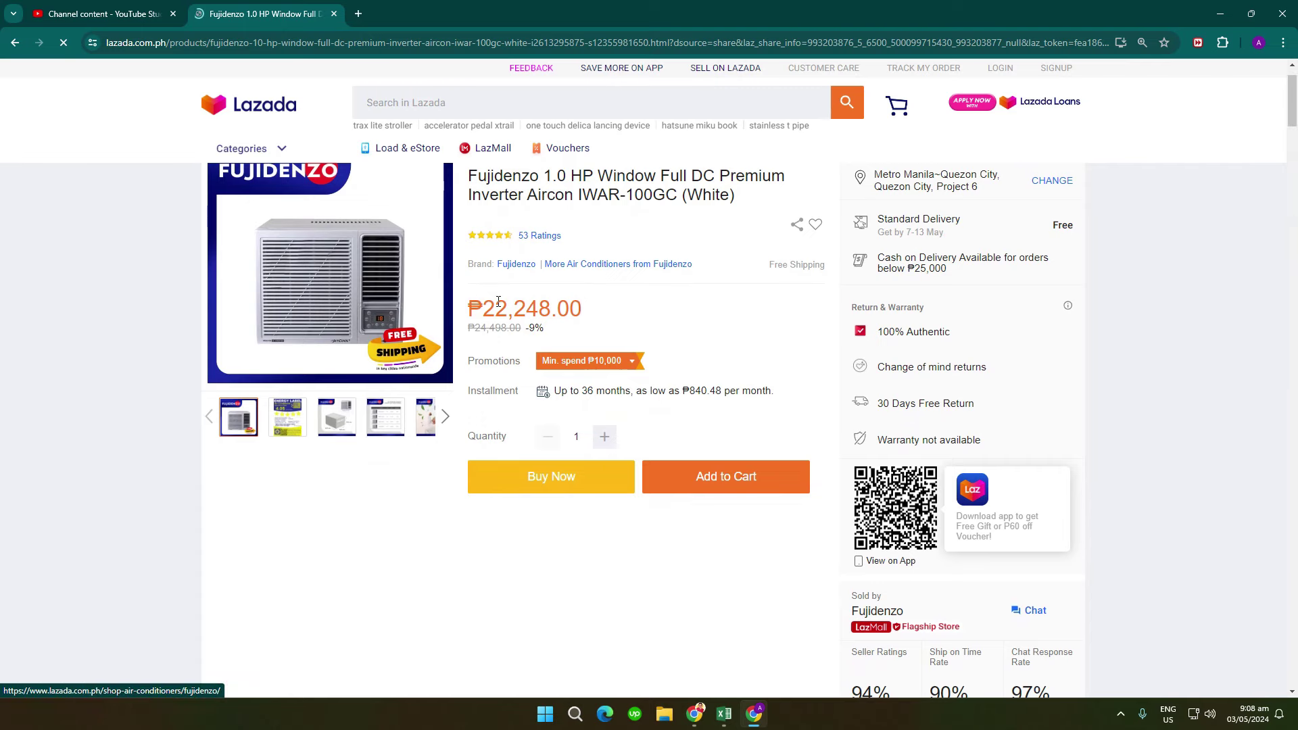
scroll(868, 568, "down", 1)
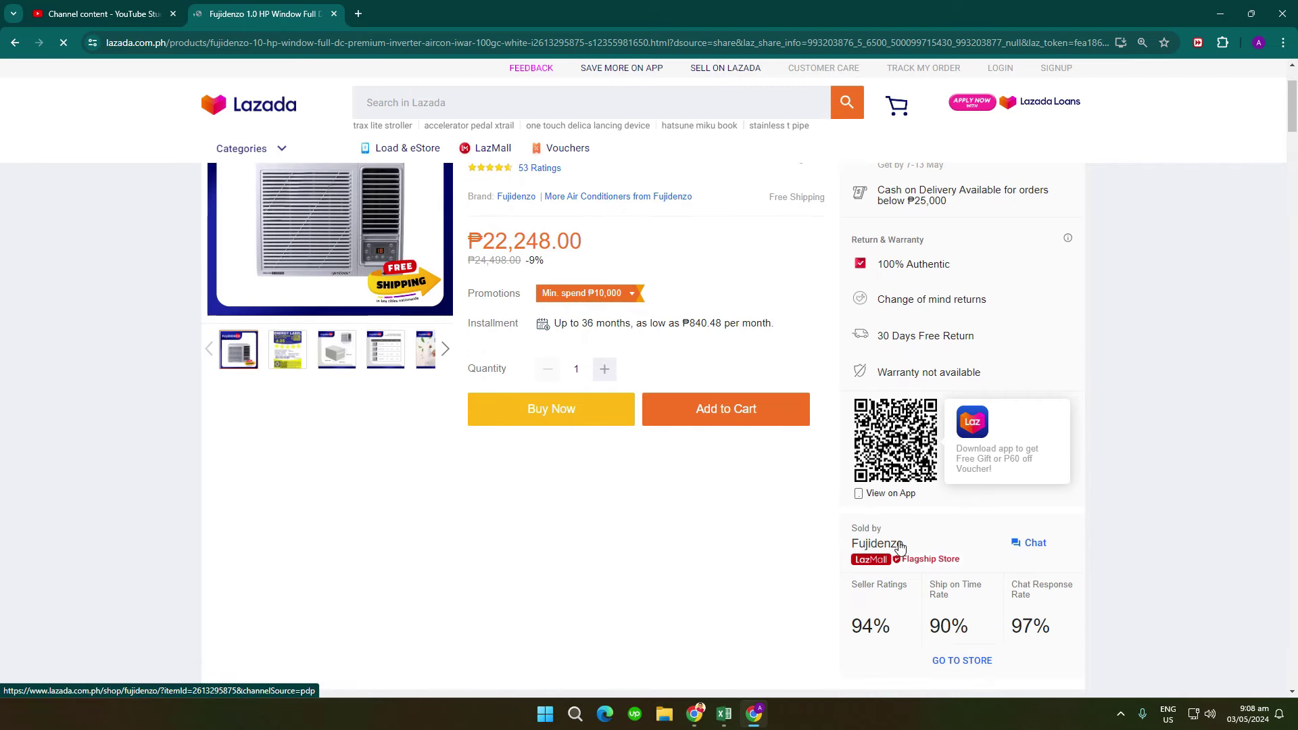
scroll(903, 550, "down", 2)
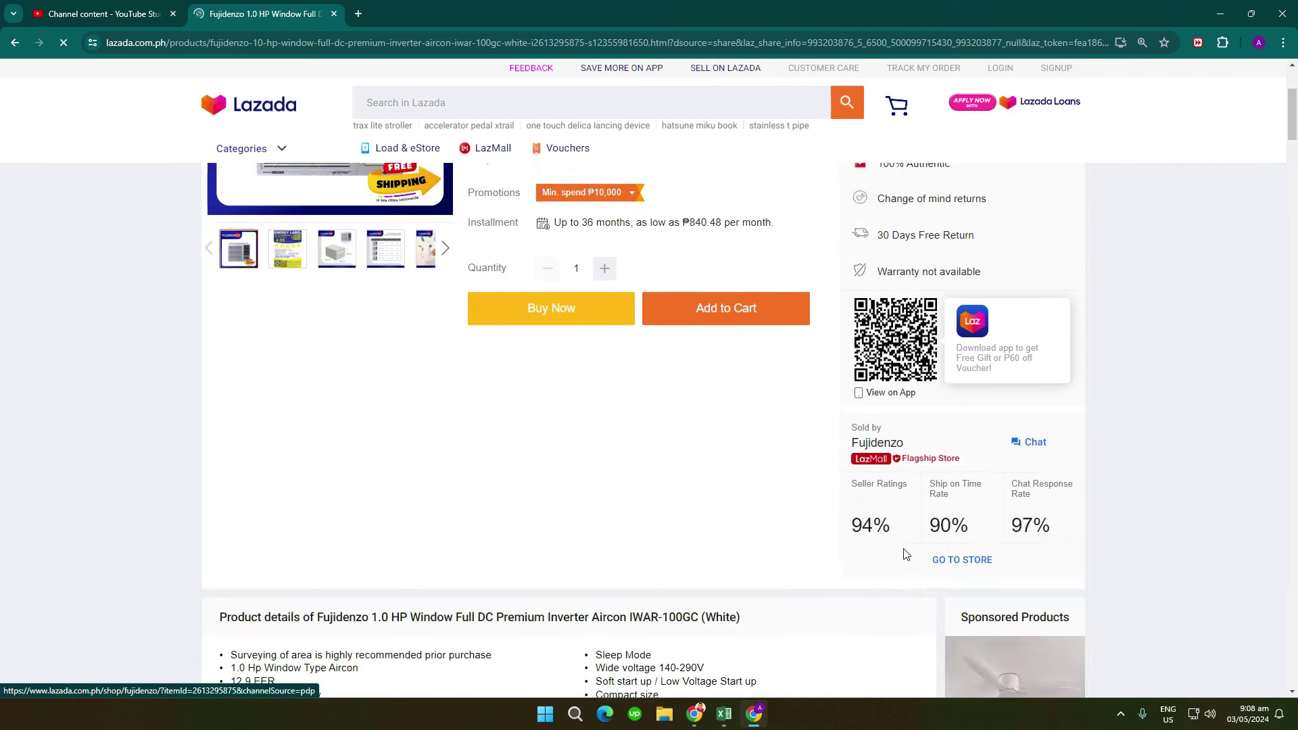
scroll(332, 519, "up", 3)
Step: Inspect the energy label image in the Fujidenzo listing and read the aircon's product details
mouse_move(286, 421)
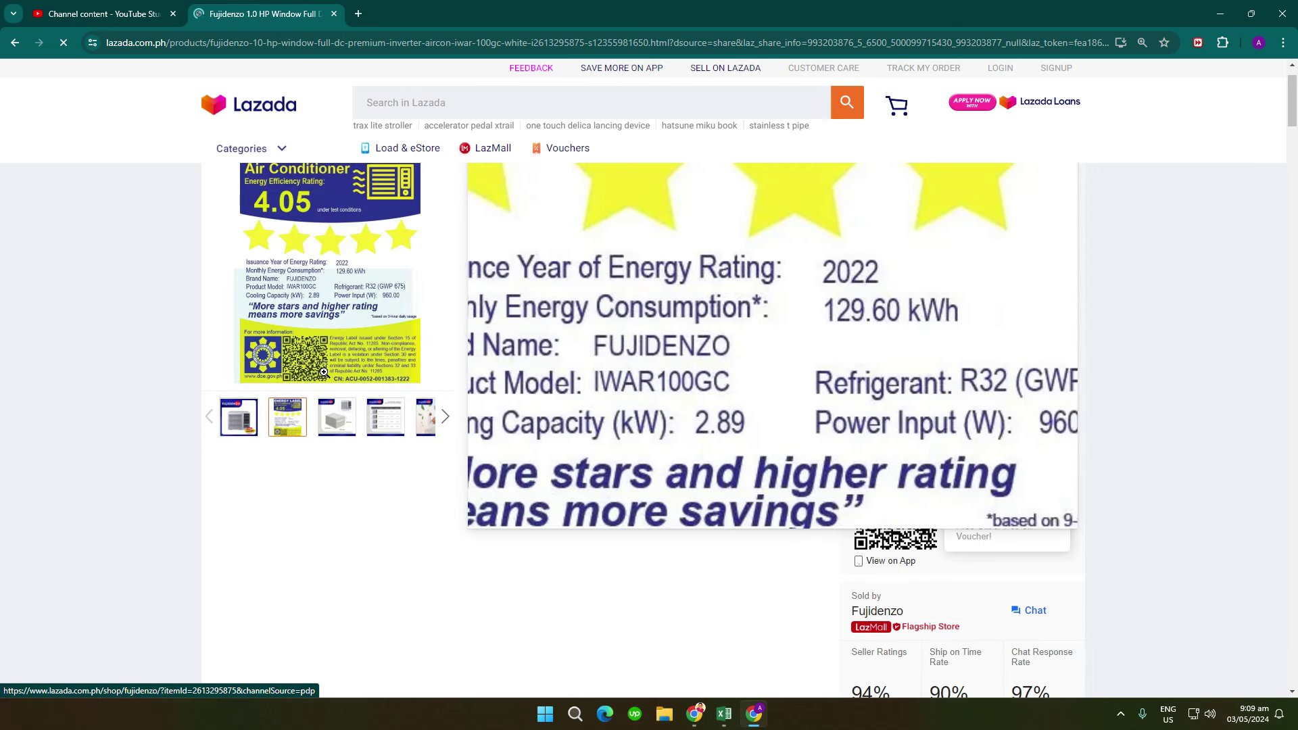
scroll(313, 480, "up", 1)
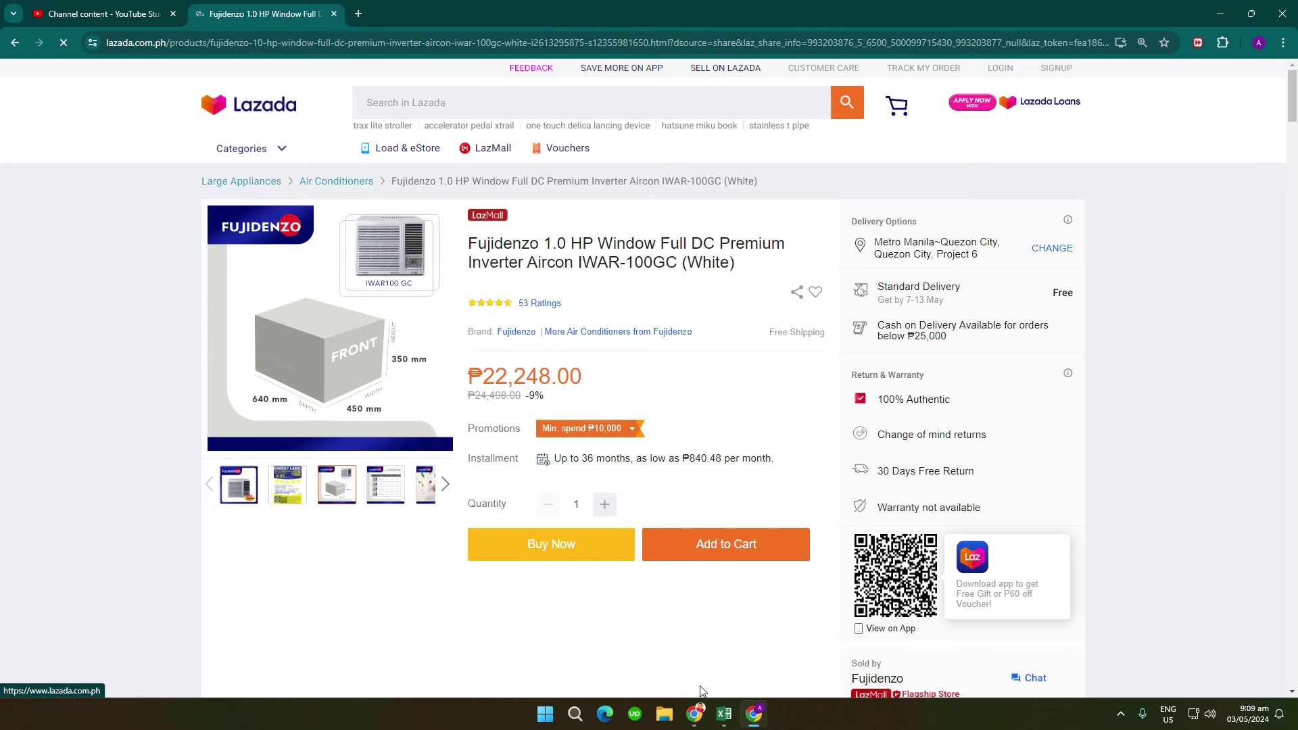
left_click(291, 493)
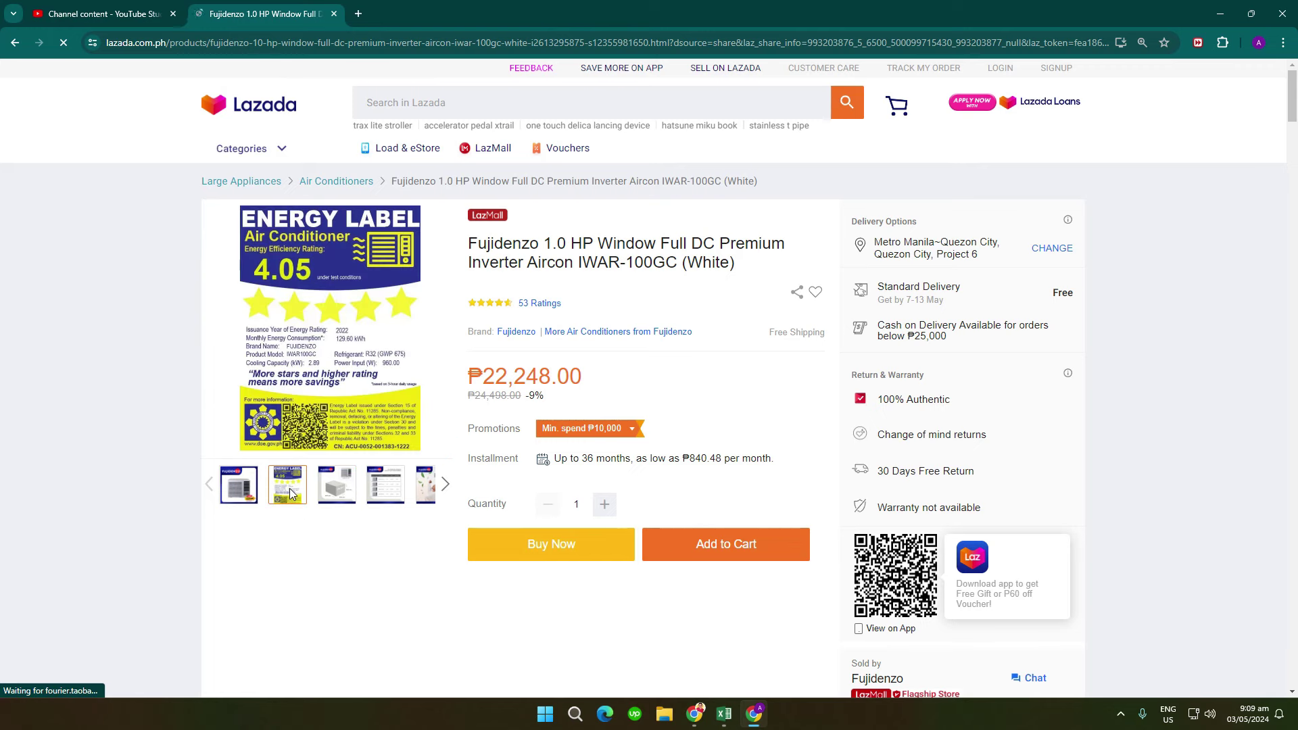
scroll(386, 601, "down", 8)
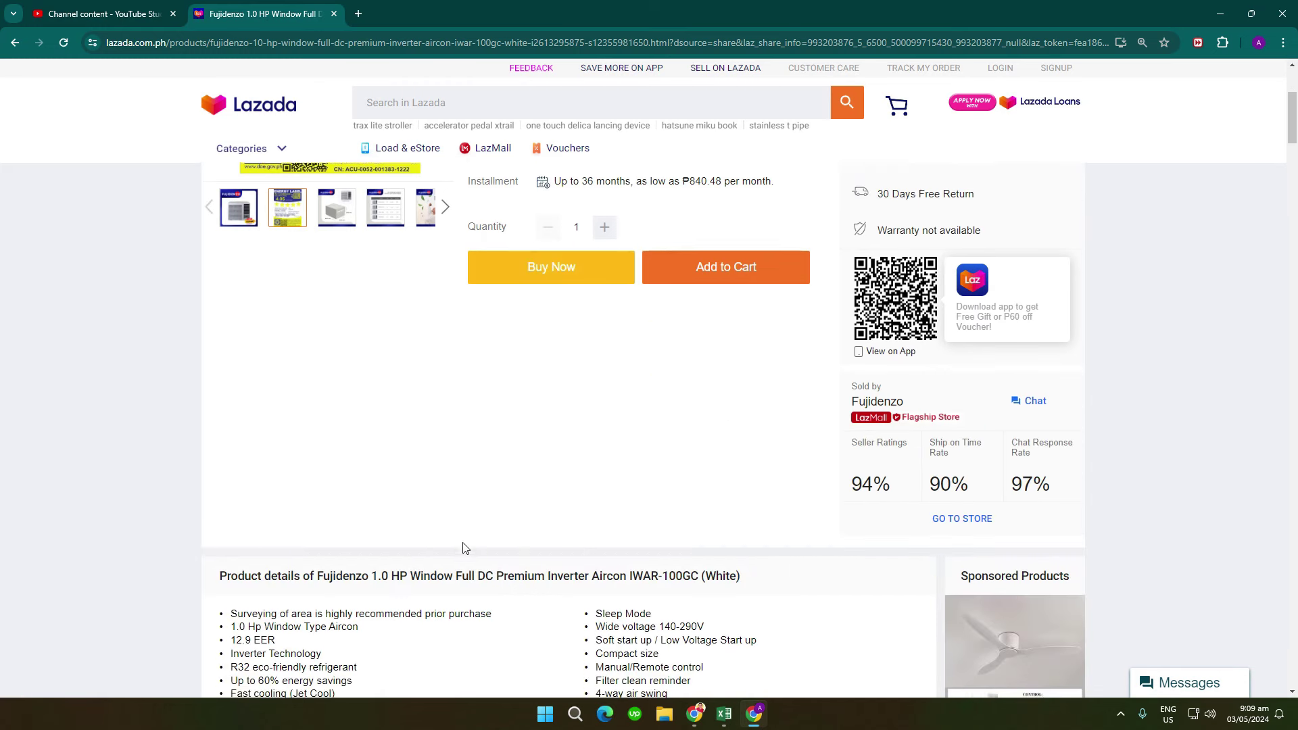
scroll(318, 467, "down", 2)
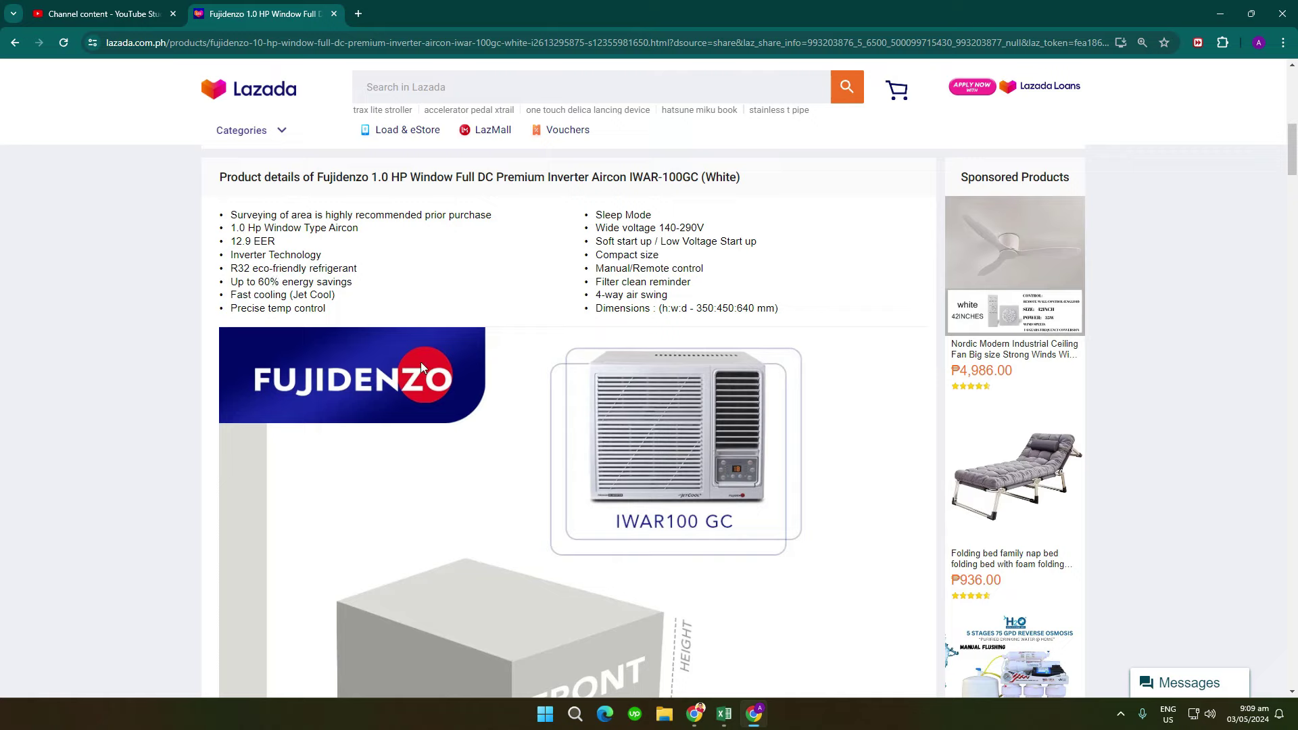
Step: Switch back to the Excel workbook and reveal the hidden row 7 entry by setting its font colour to black
scroll(627, 500, "down", 3)
scroll(628, 500, "up", 15)
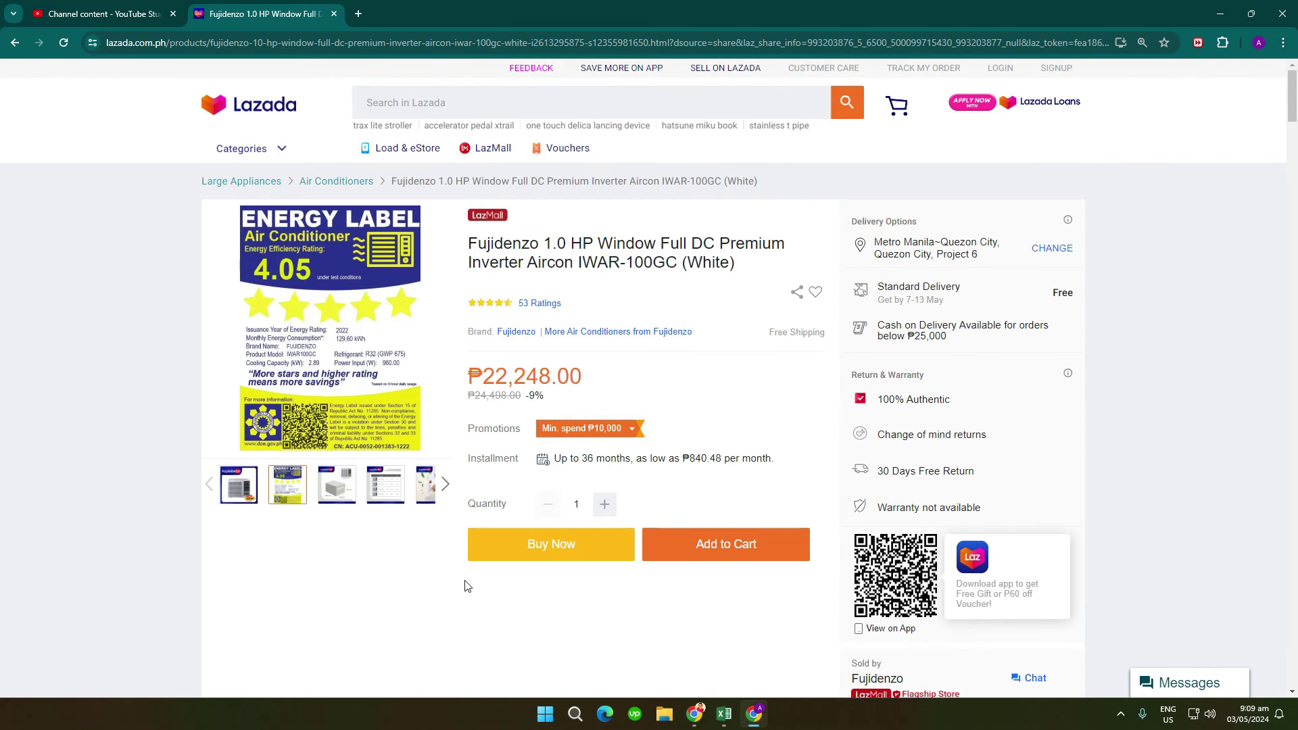
left_click(723, 713)
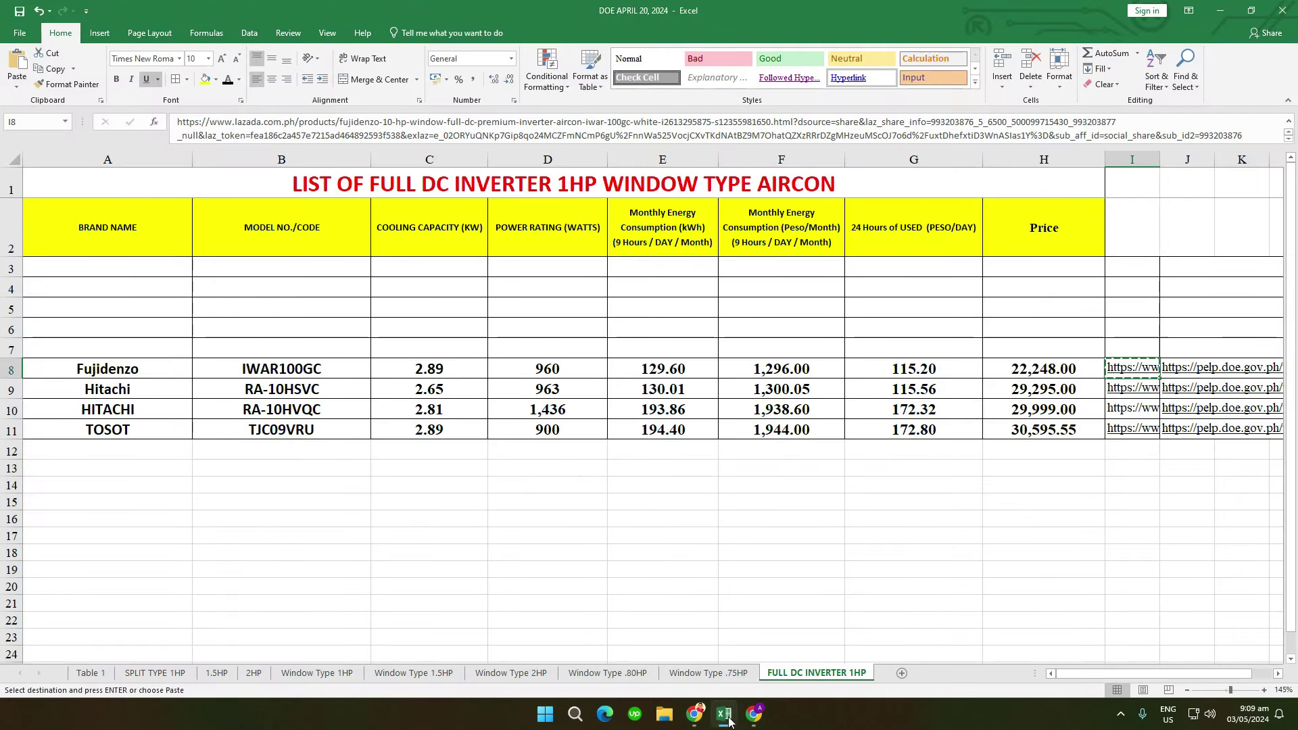
left_click(775, 531)
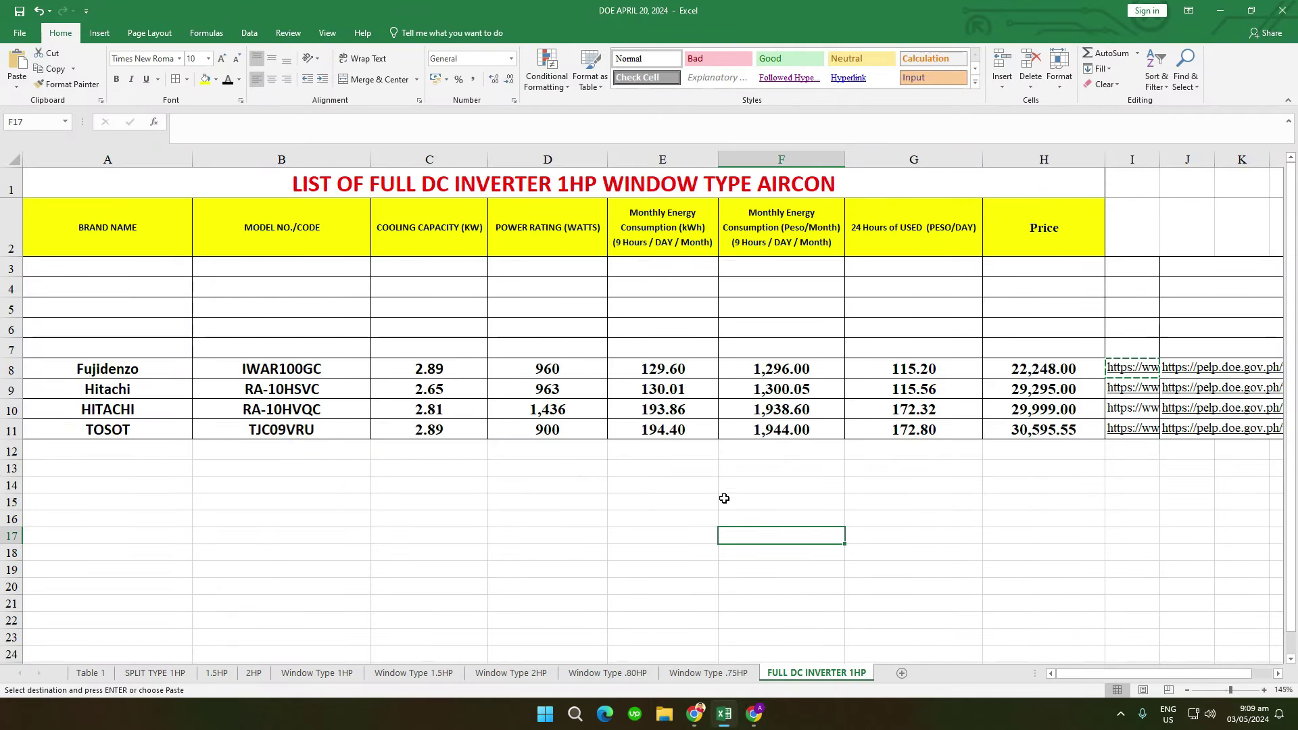
left_click(5, 350)
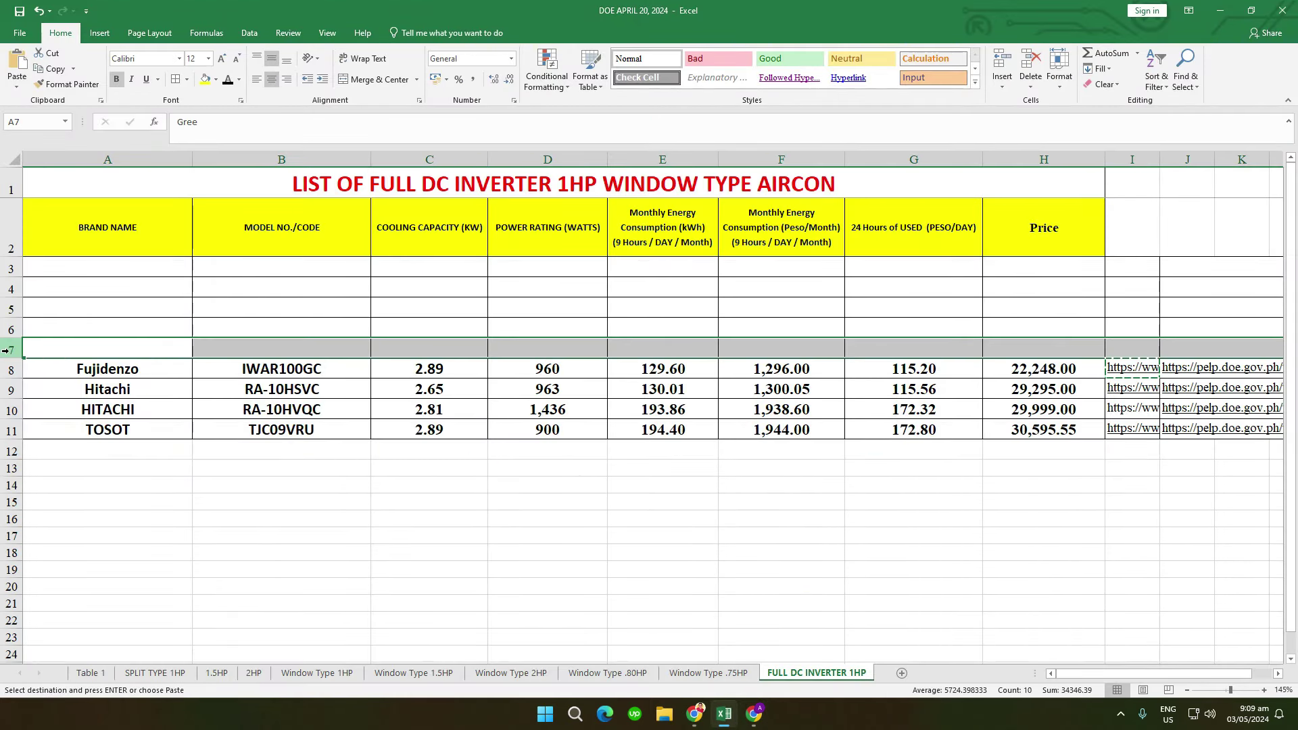
left_click(229, 80)
left_click(248, 519)
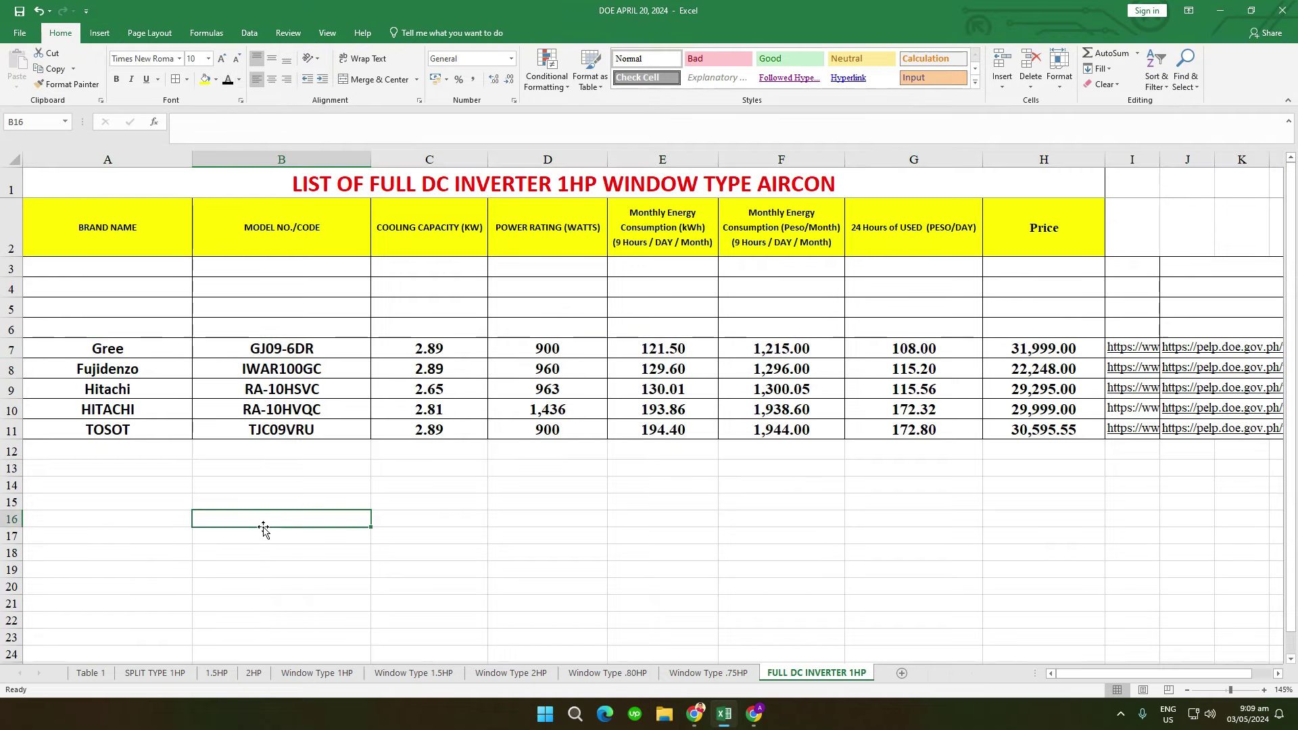
Step: Go through the row 7 Gree entry from model code to 24-hour cost, comparing its cooling capacity with row 8
left_click(302, 349)
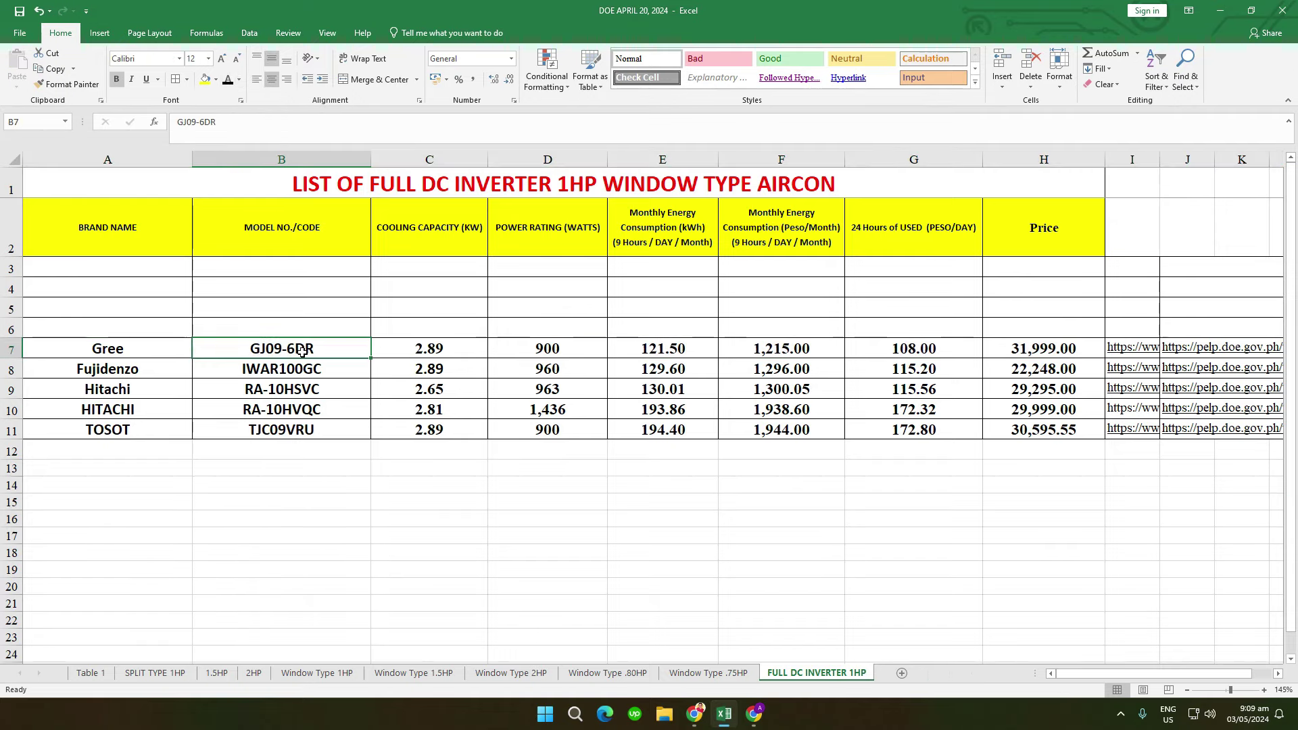
left_click(459, 353)
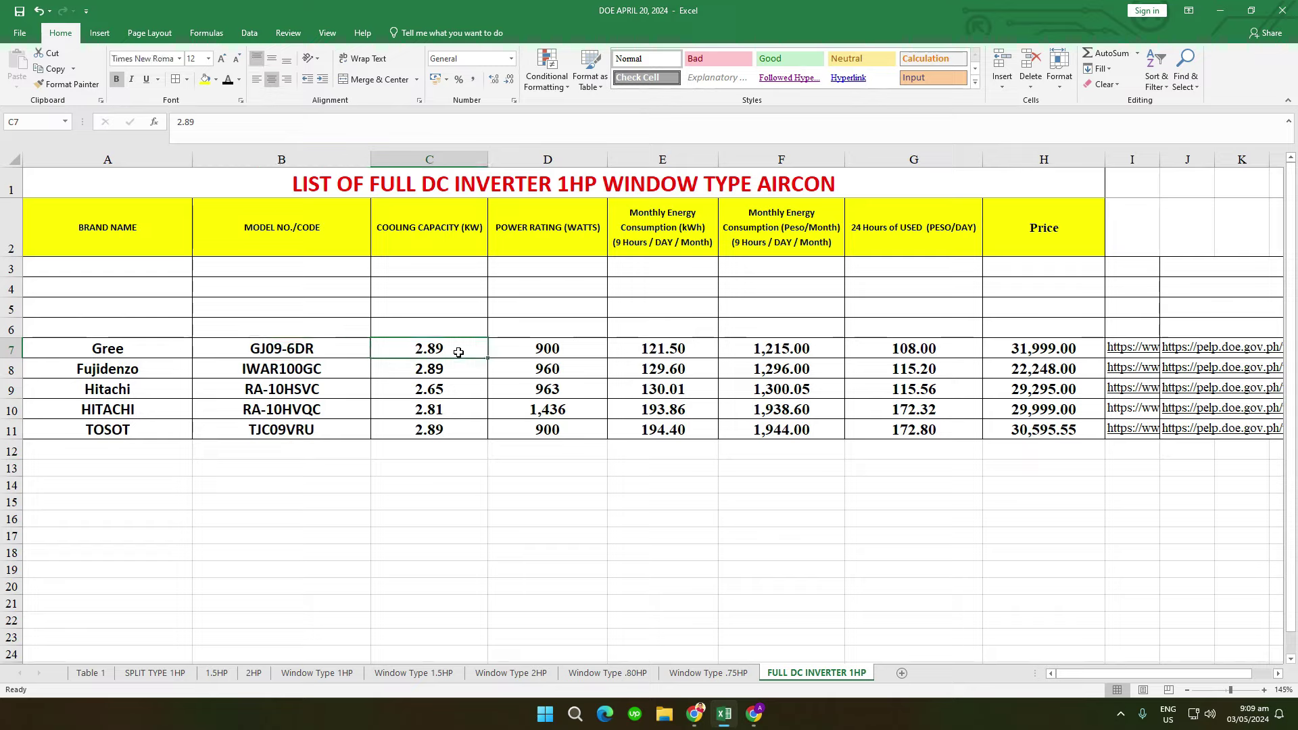
left_click(460, 369)
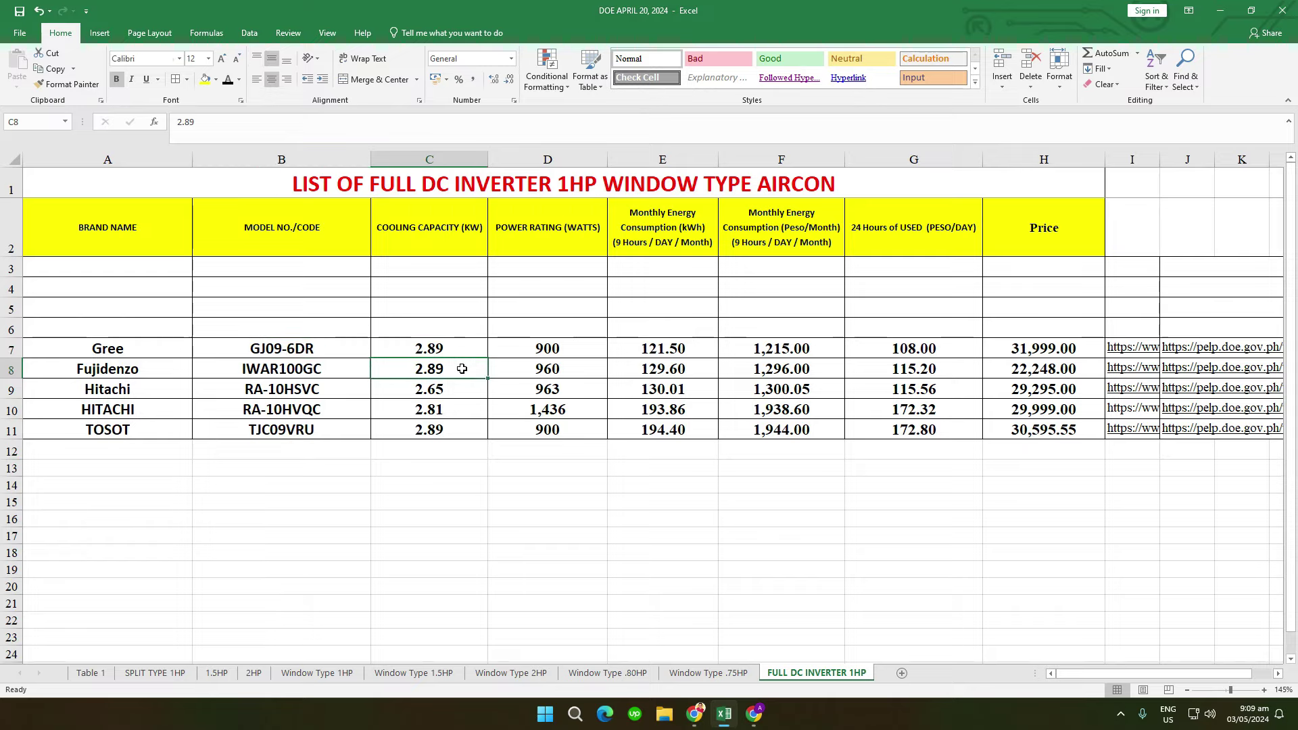
left_click(585, 347)
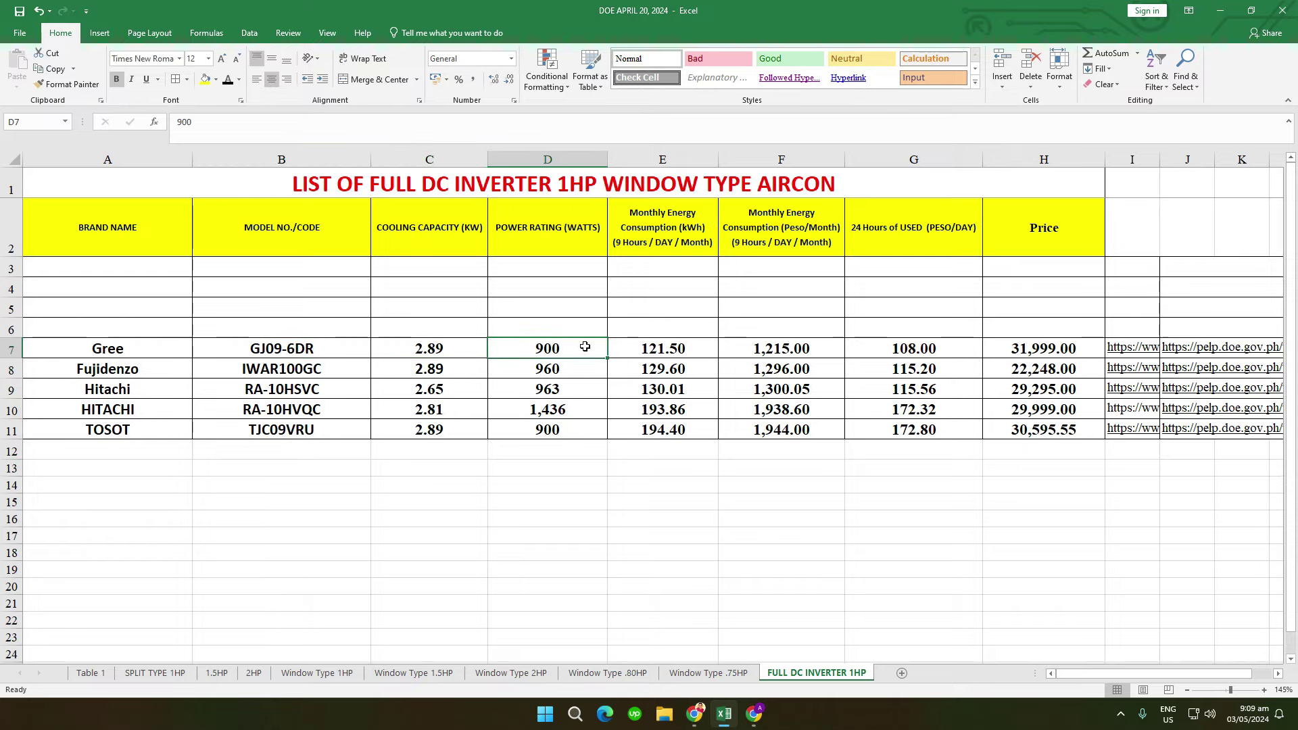
left_click(706, 350)
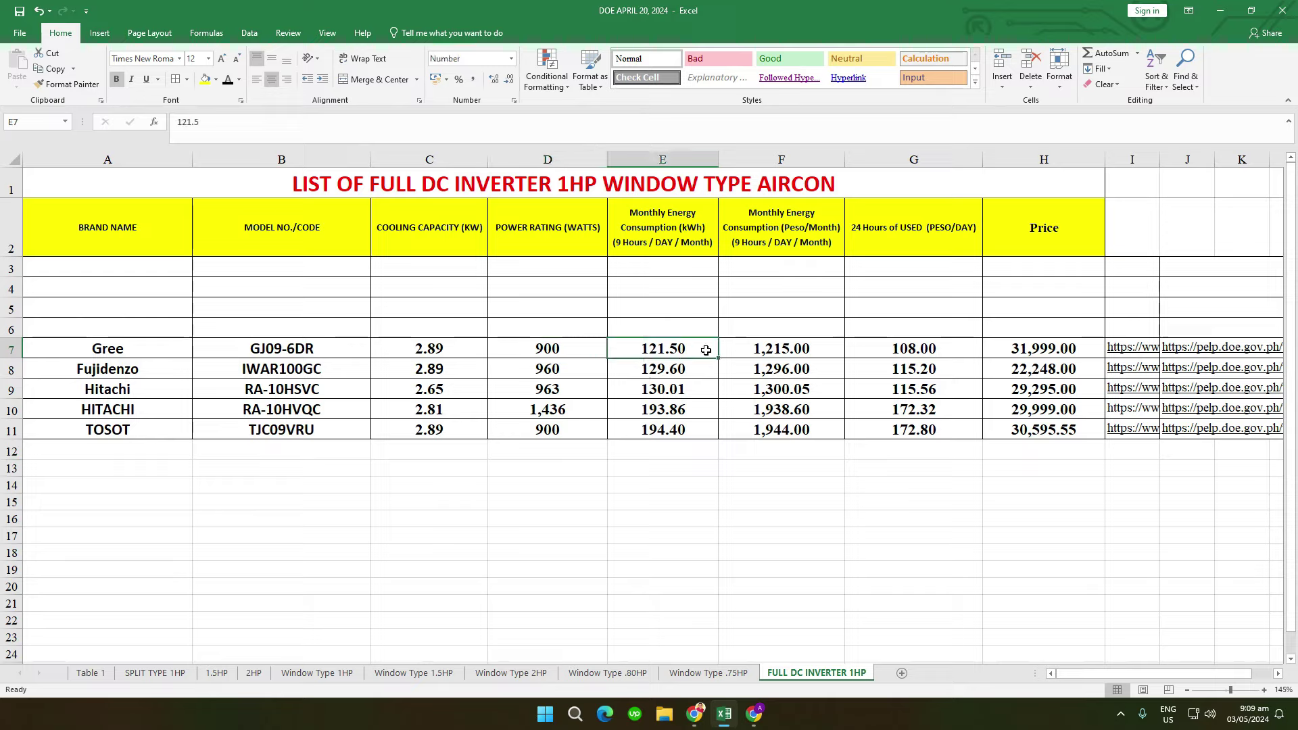
left_click(832, 348)
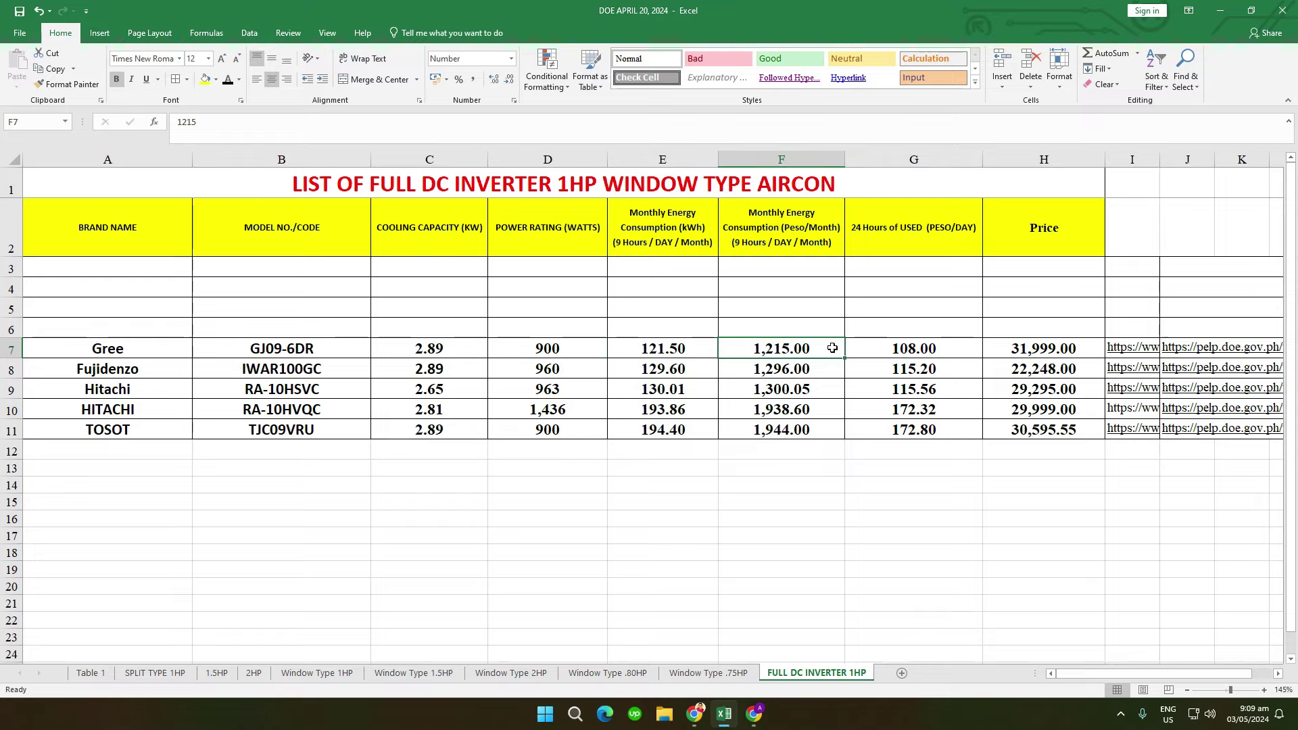
left_click(969, 351)
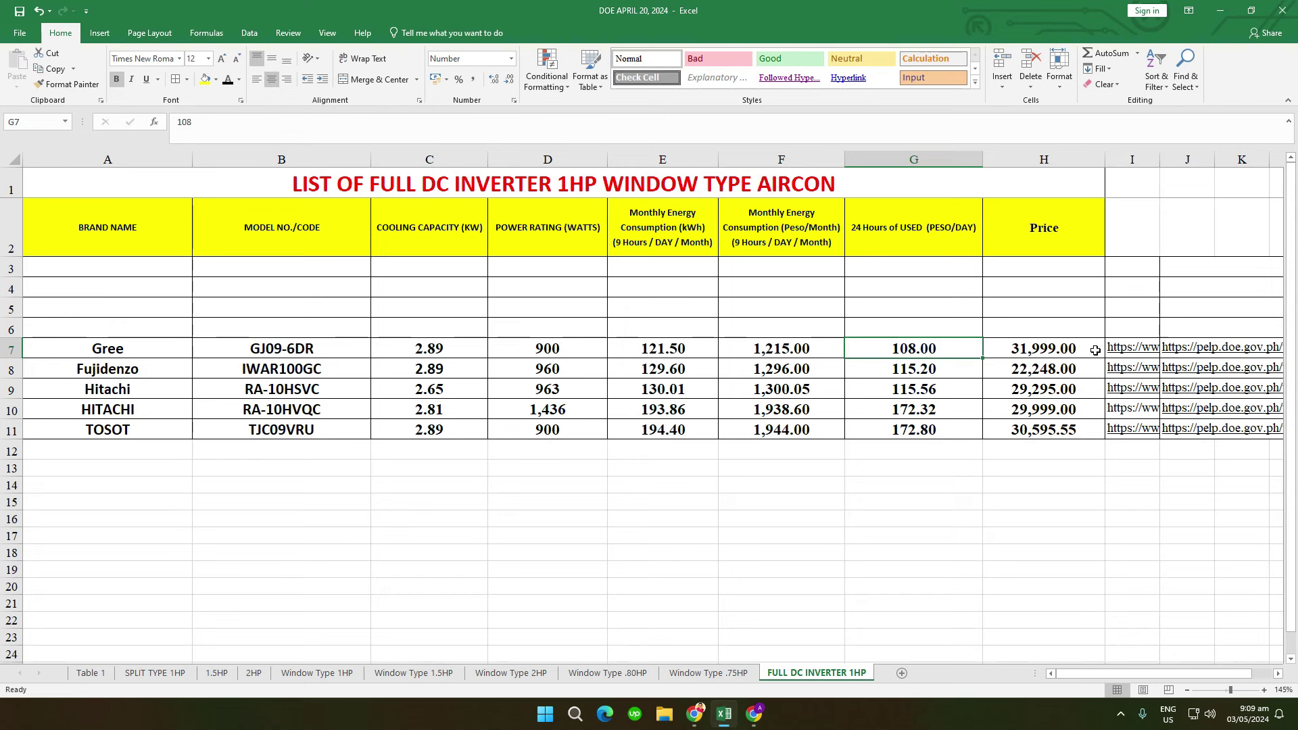
Step: Copy the Lazada link from cell I7 and open it in Chrome in place of the Fujidenzo listing
left_click_drag(914, 348, 913, 347)
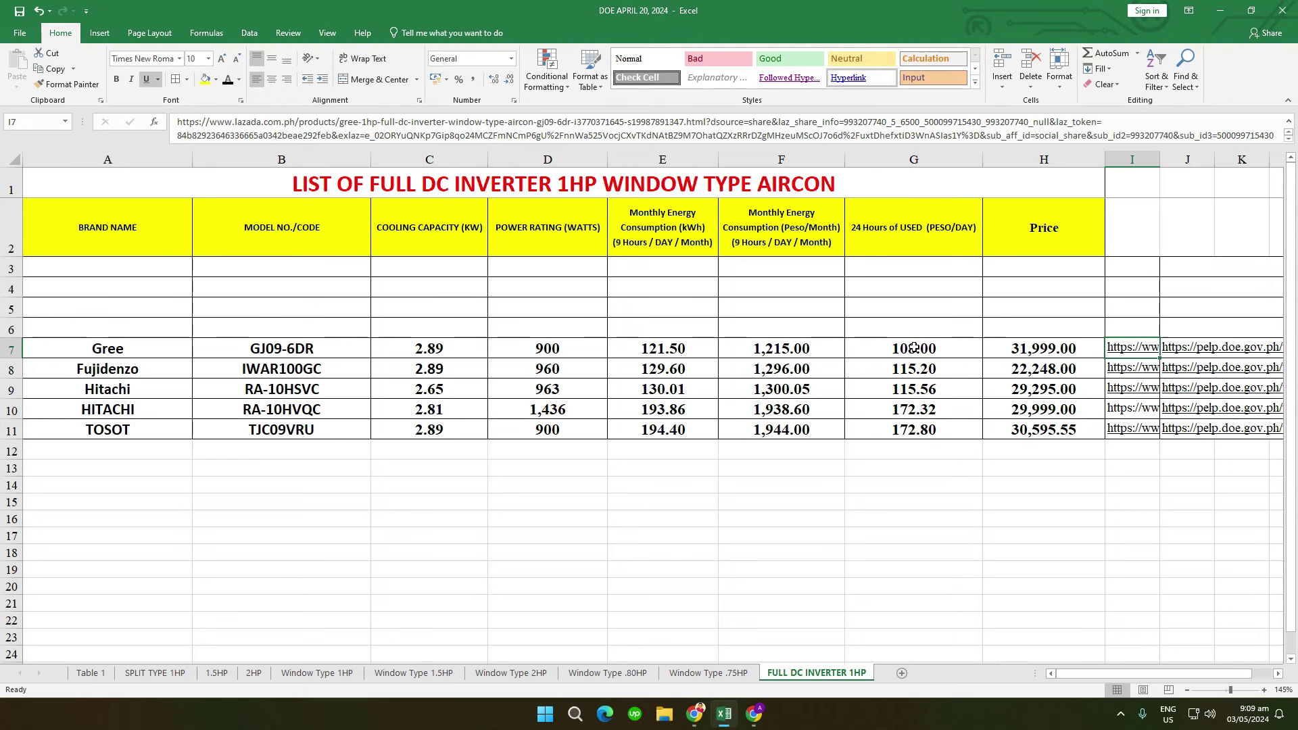
left_click(743, 713)
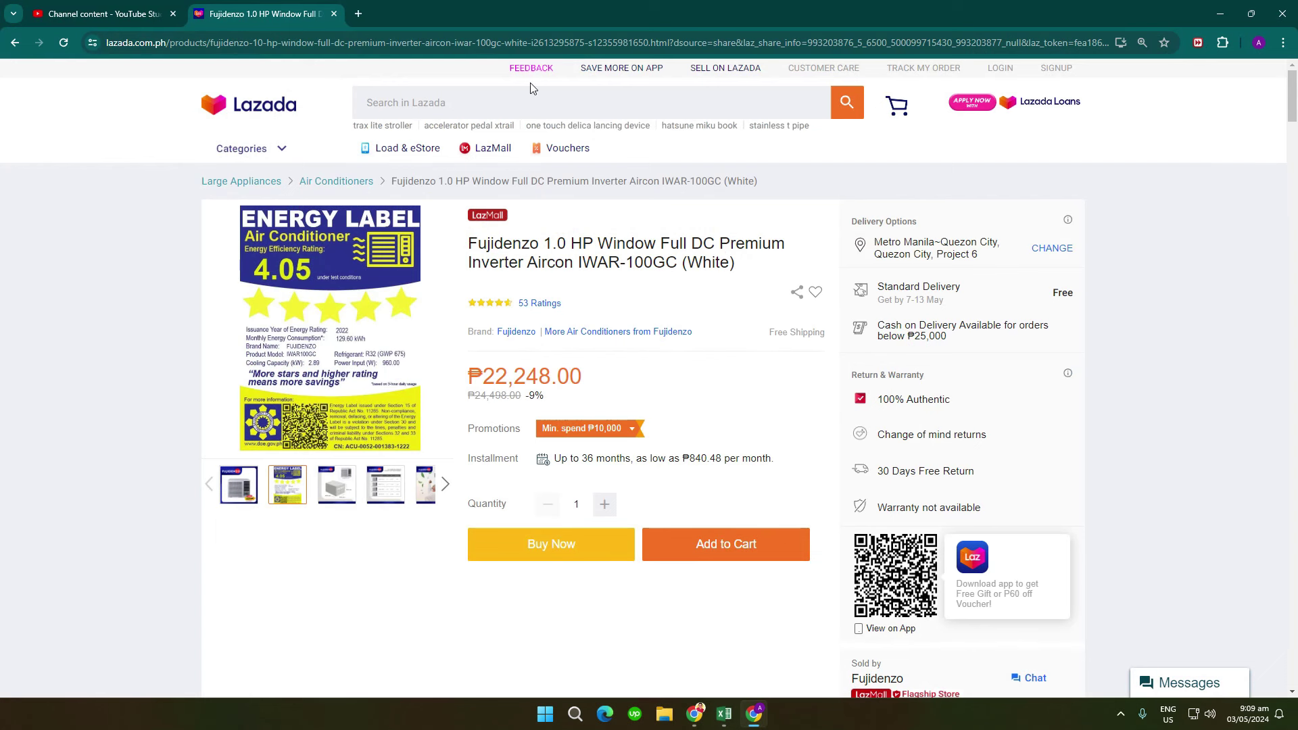
left_click(530, 39)
key("ctrl+v")
key("Return")
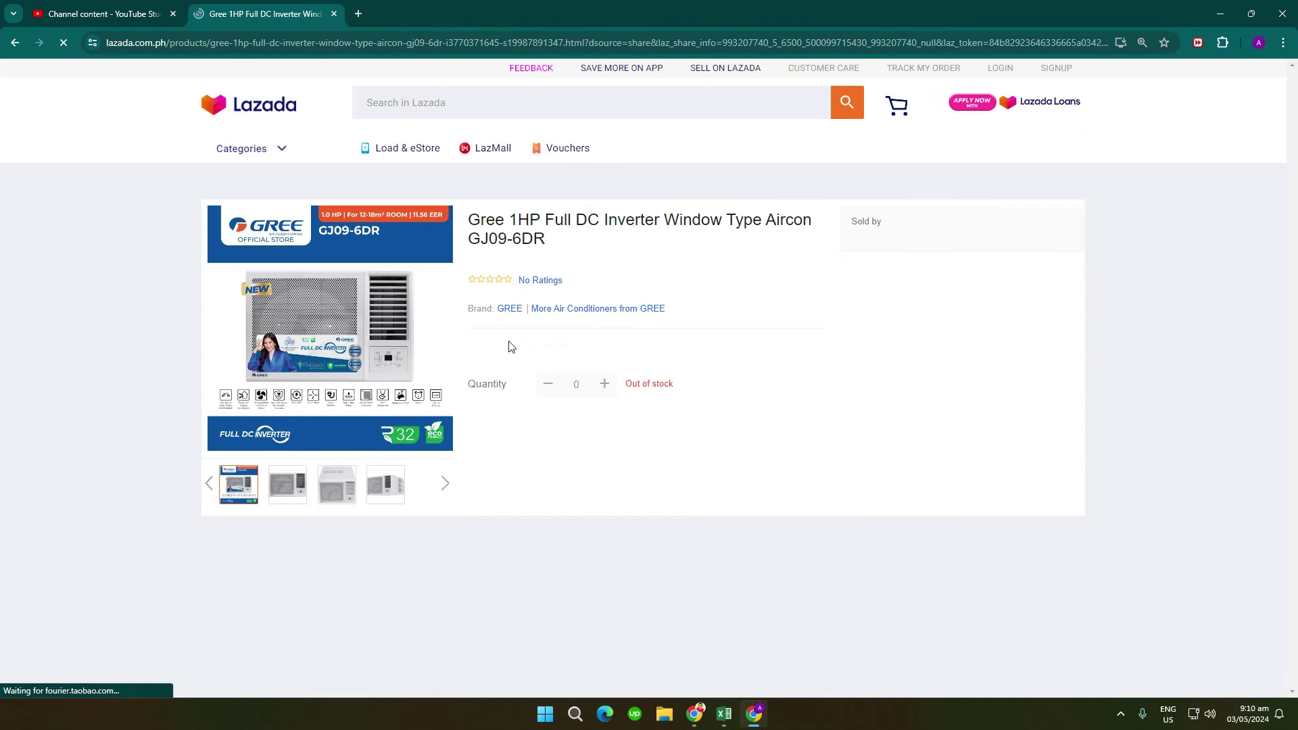
Step: Examine the Full DC Inverter wording in the Gree GJ09-6DR listing's title, along with its photos, price and seller ratings
left_click_drag(541, 245, 769, 242)
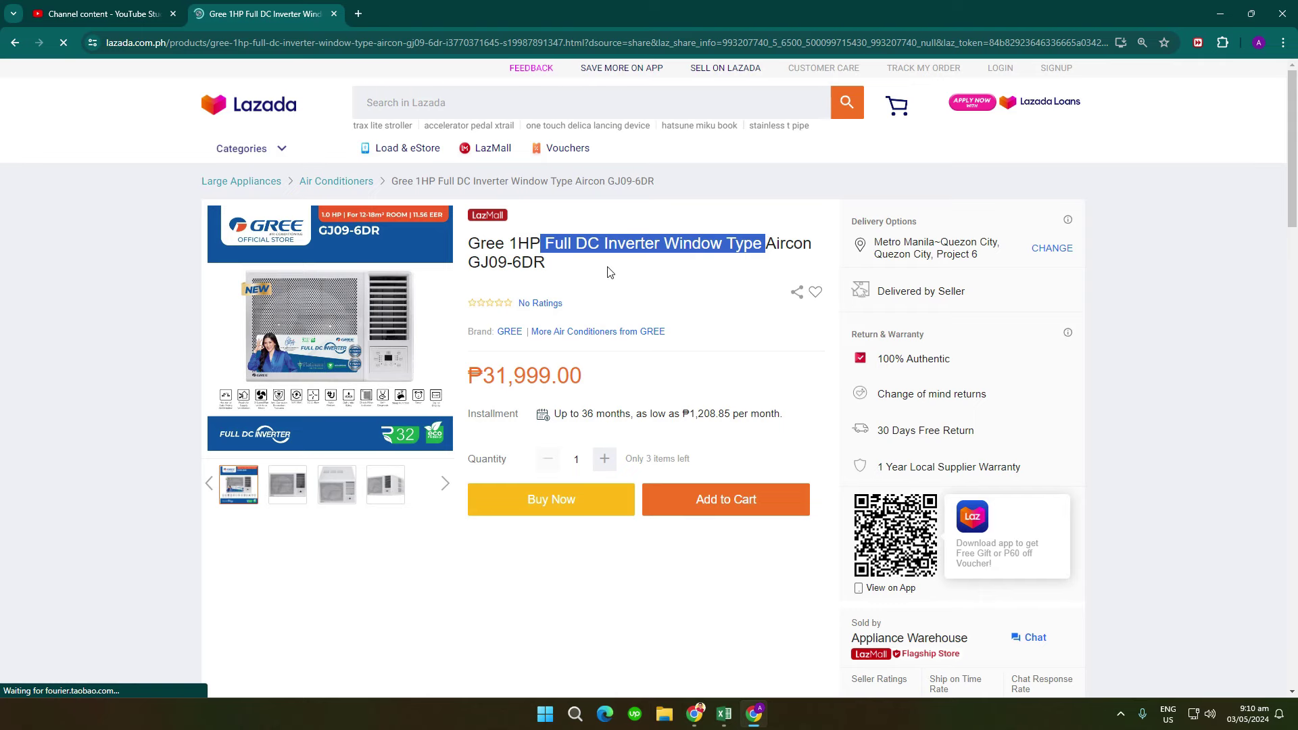
mouse_move(309, 298)
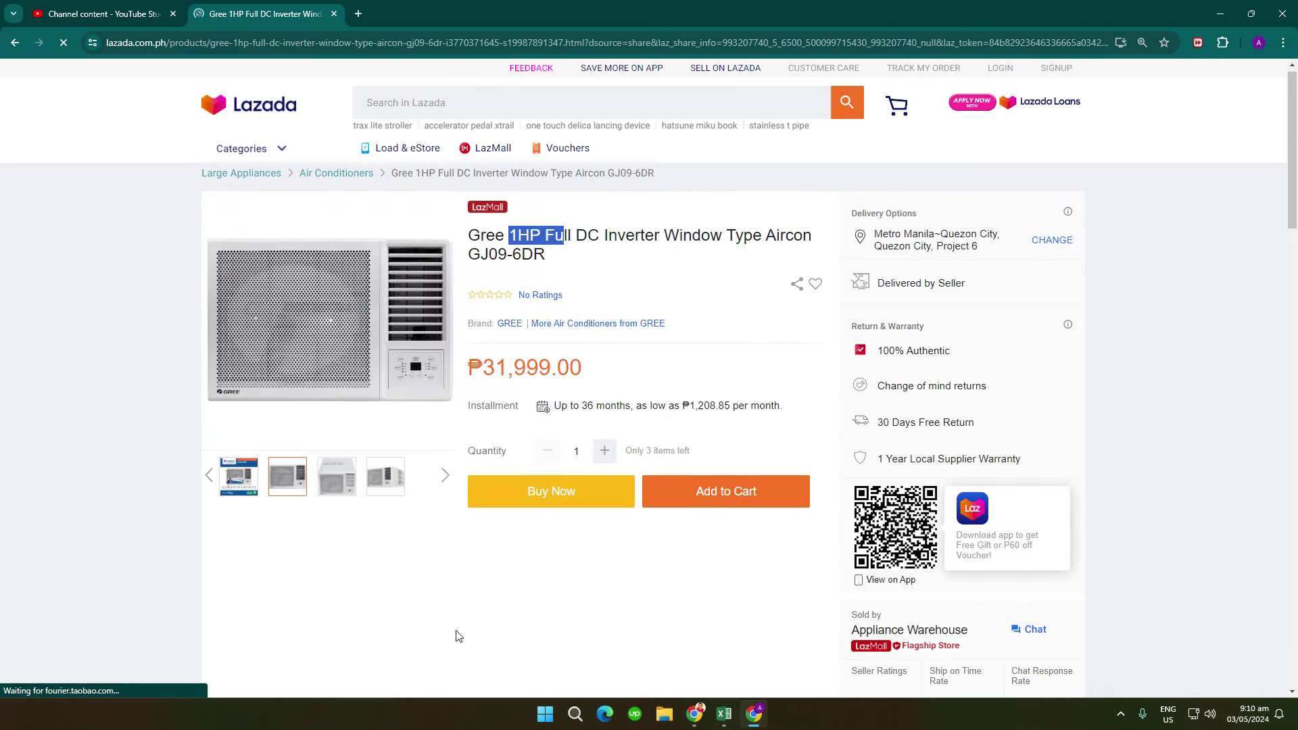
scroll(513, 533, "down", 2)
scroll(524, 513, "up", 1)
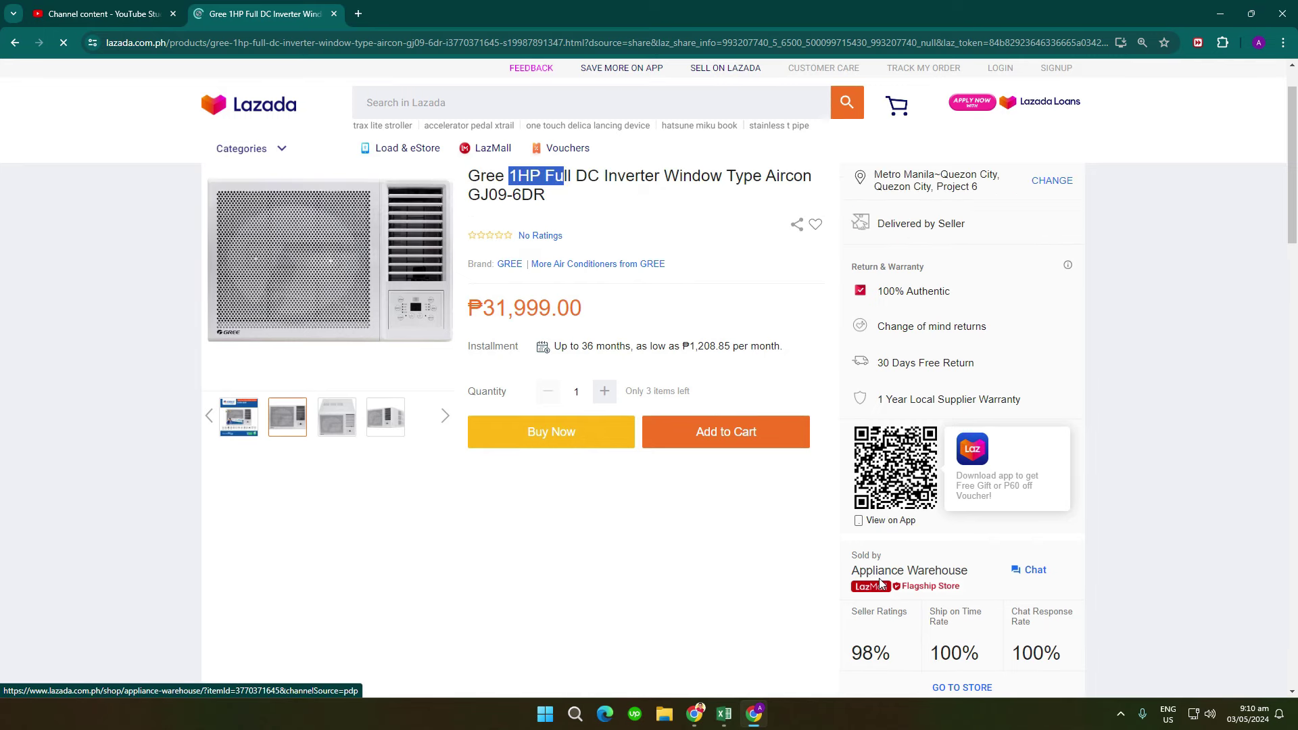
scroll(892, 580, "down", 1)
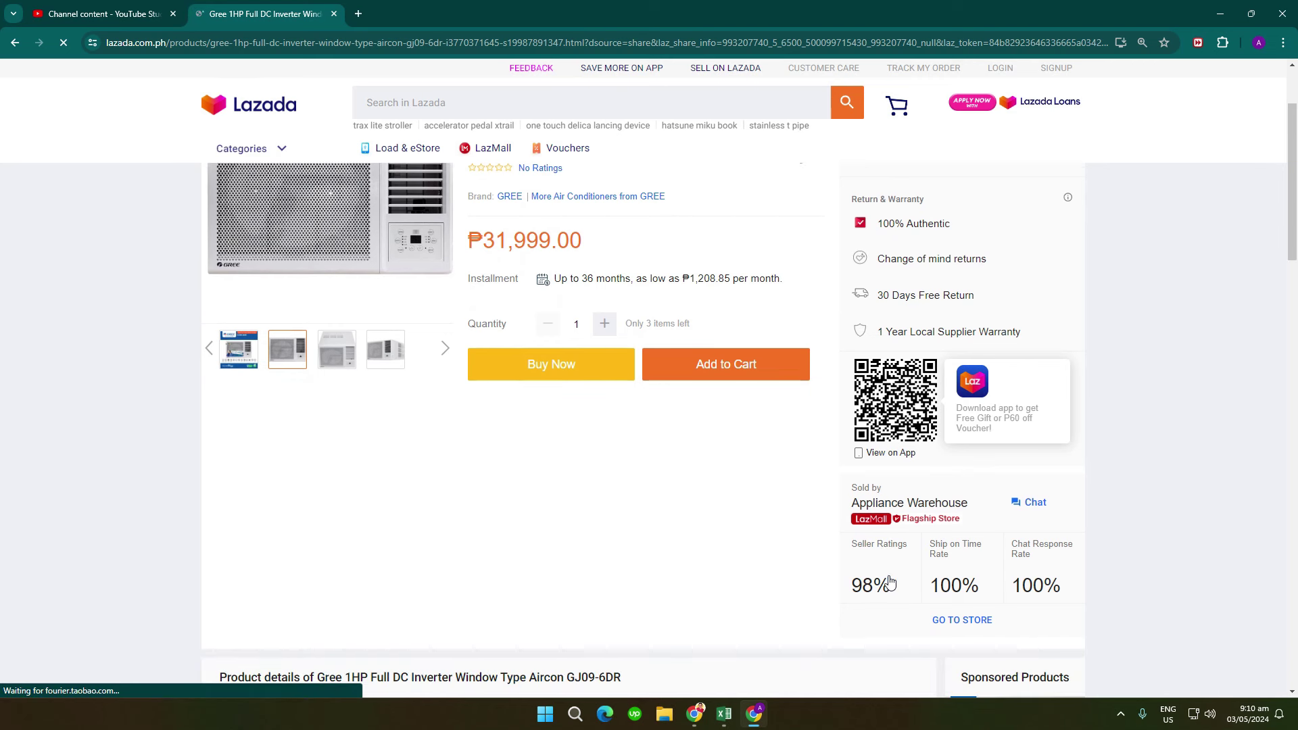
scroll(889, 582, "up", 2)
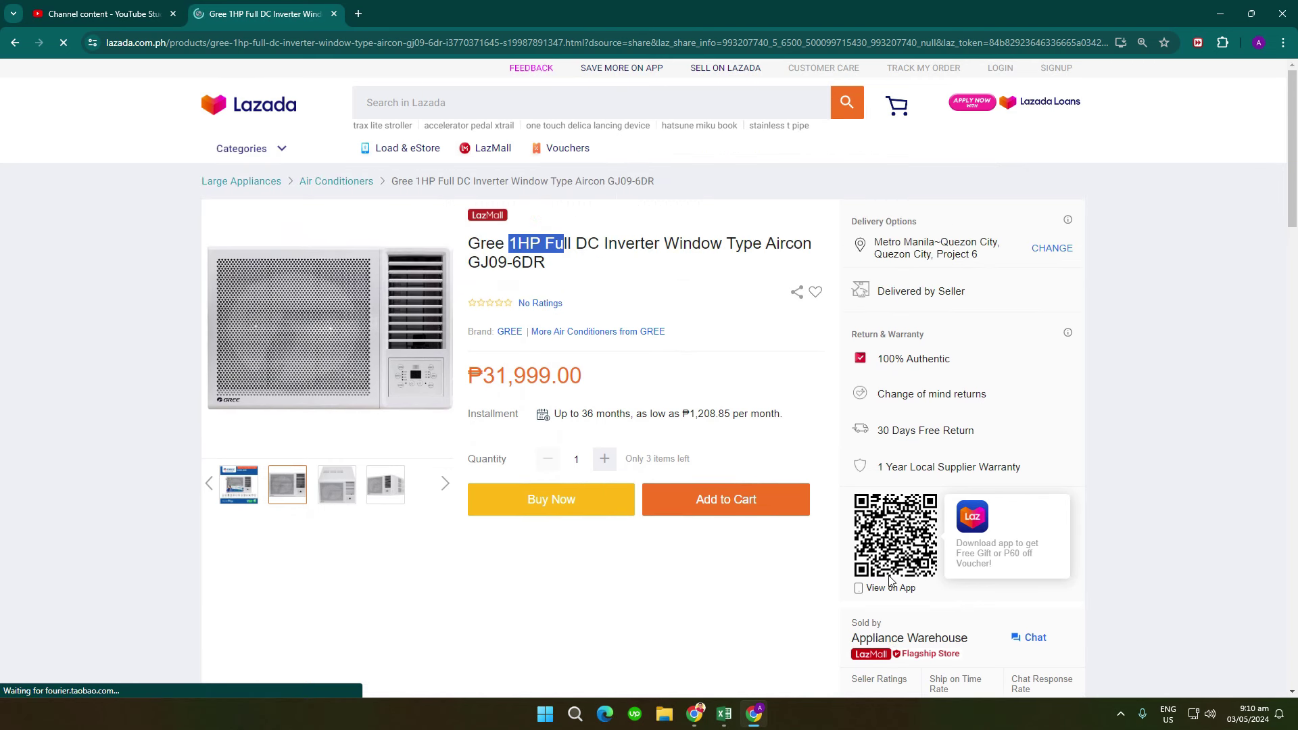
Step: Expand the Gree listing's full product details and read through the aircon's features and energy savings claims
scroll(889, 580, "down", 15)
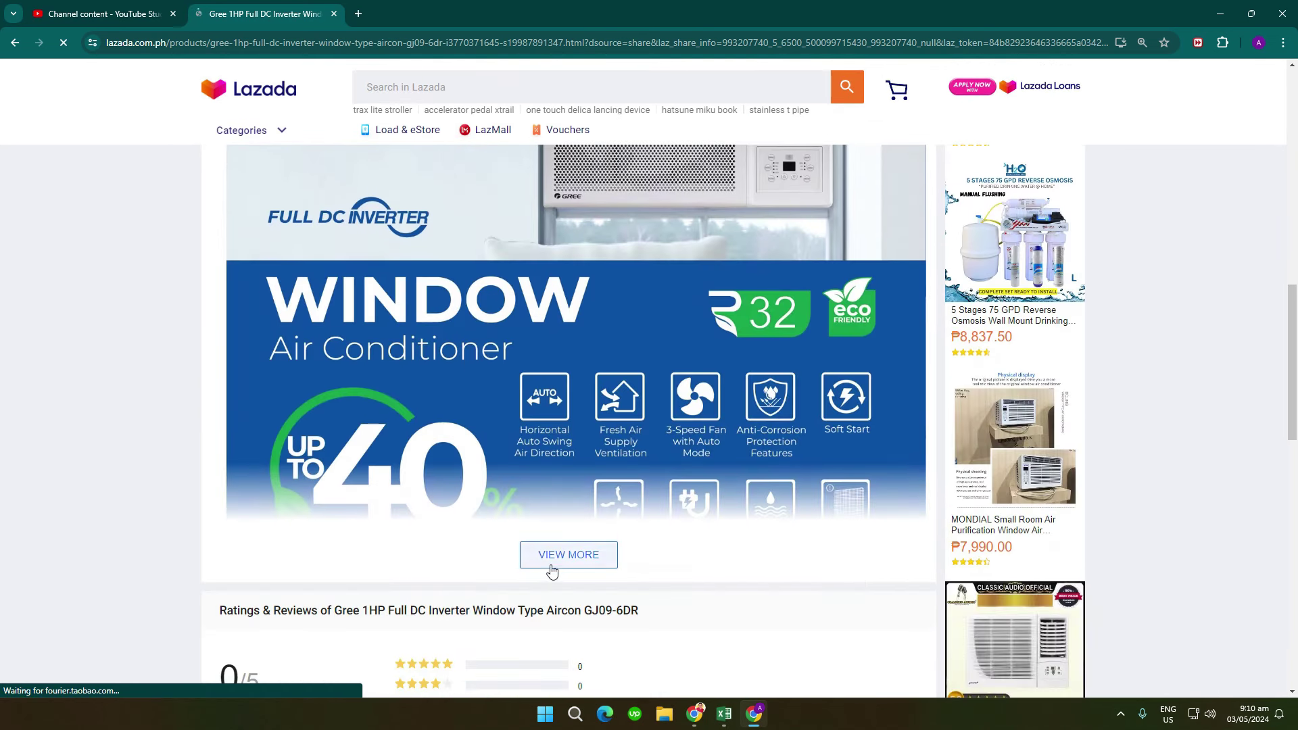
left_click(552, 569)
scroll(611, 534, "down", 2)
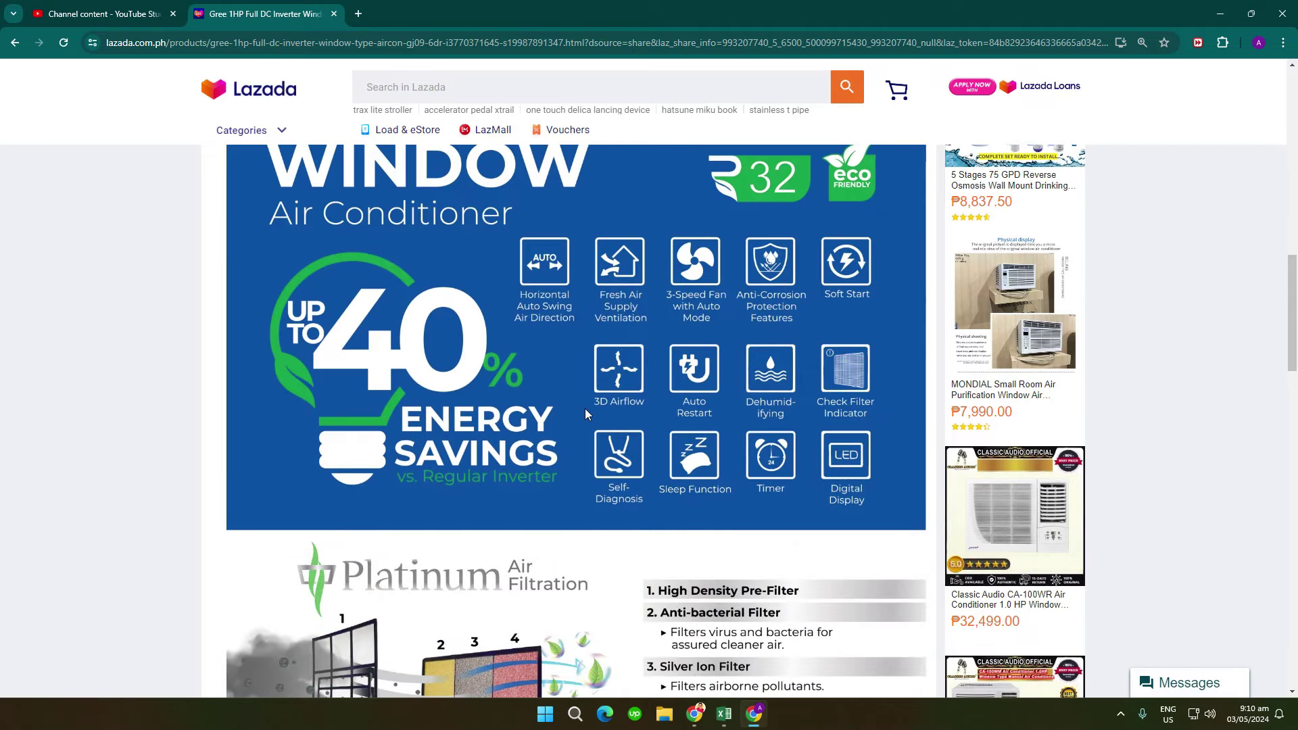
scroll(585, 408, "down", 4)
scroll(588, 412, "down", 1)
scroll(607, 430, "up", 12)
scroll(615, 443, "up", 10)
Step: Return to the Excel workbook and make the hidden row 6 entry readable by changing its text to black
left_click(724, 714)
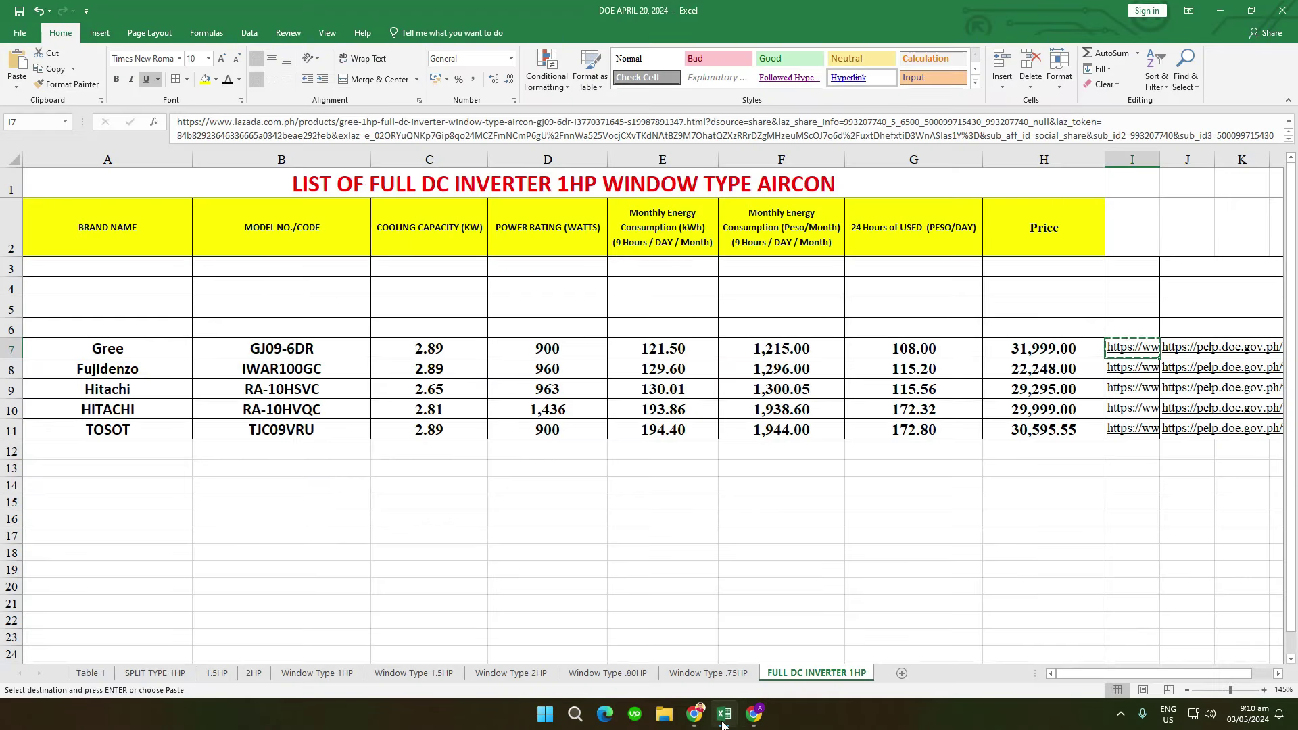
left_click(491, 523)
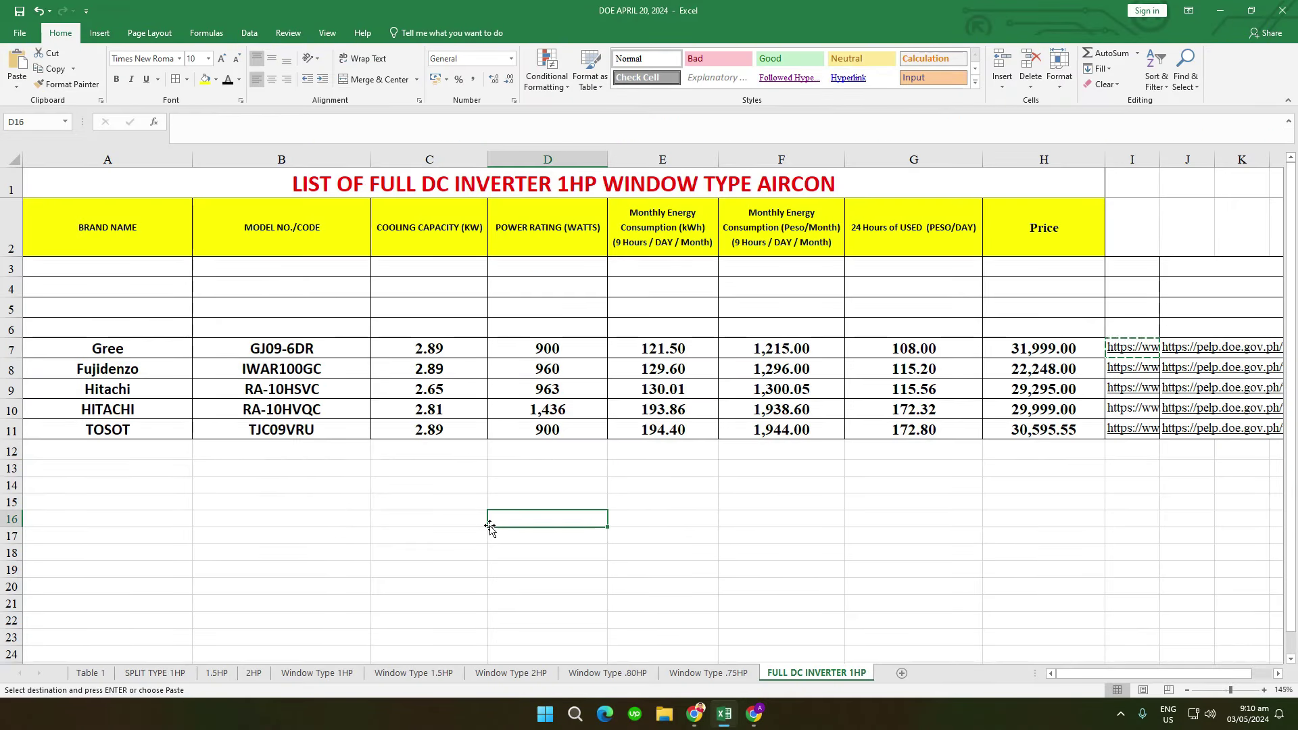
left_click(268, 503)
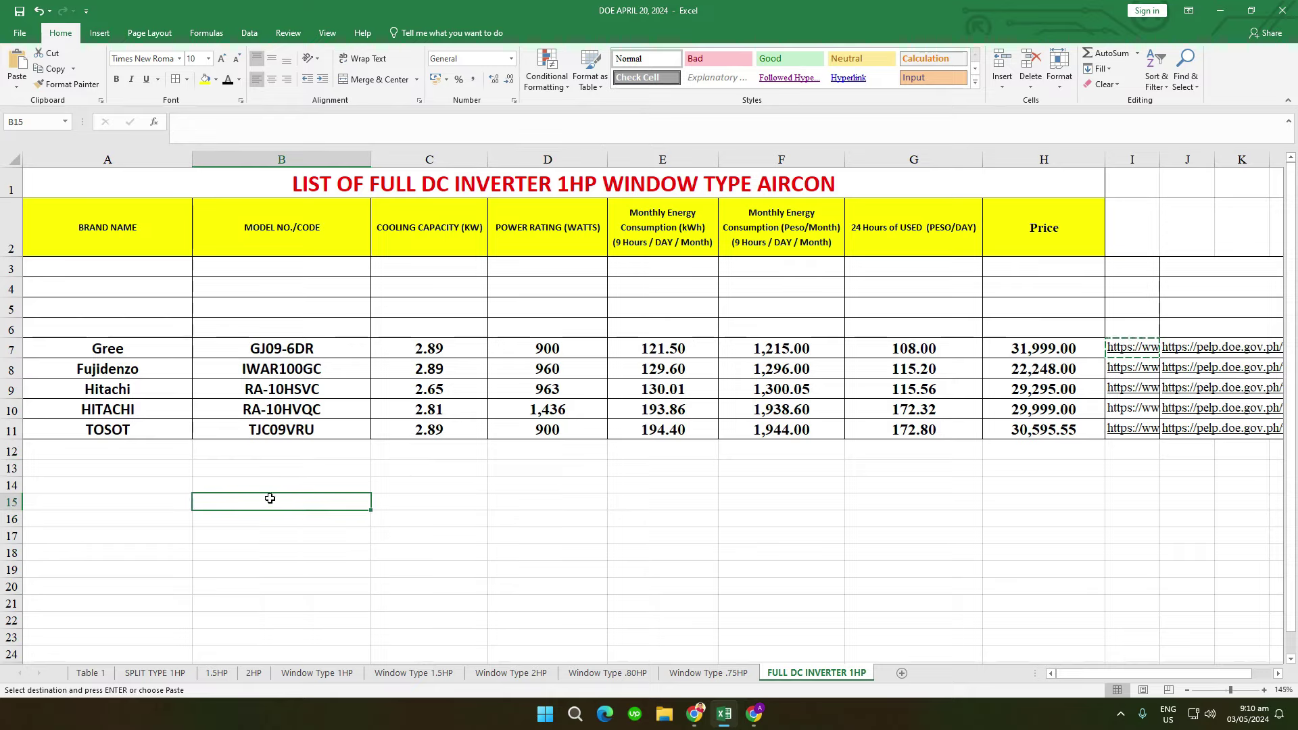
left_click(5, 328)
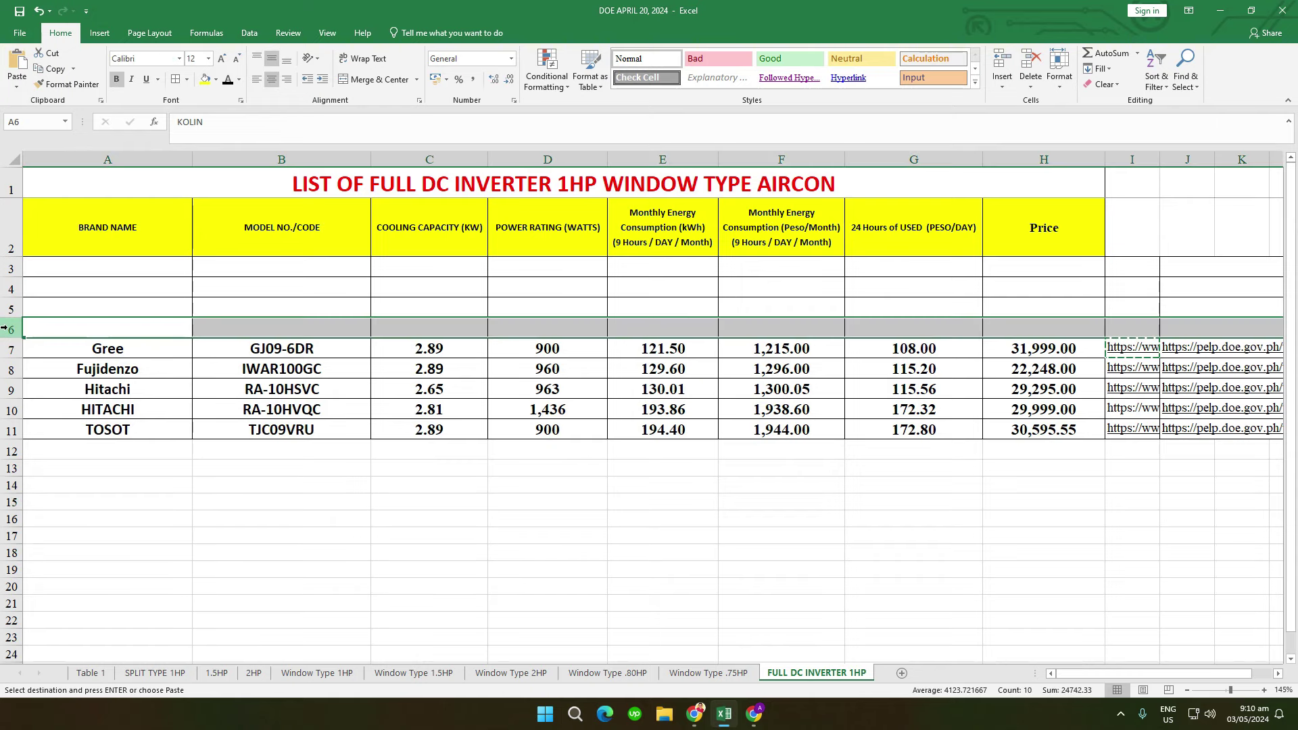
left_click(148, 305)
left_click(121, 328)
left_click(11, 328)
key("Escape")
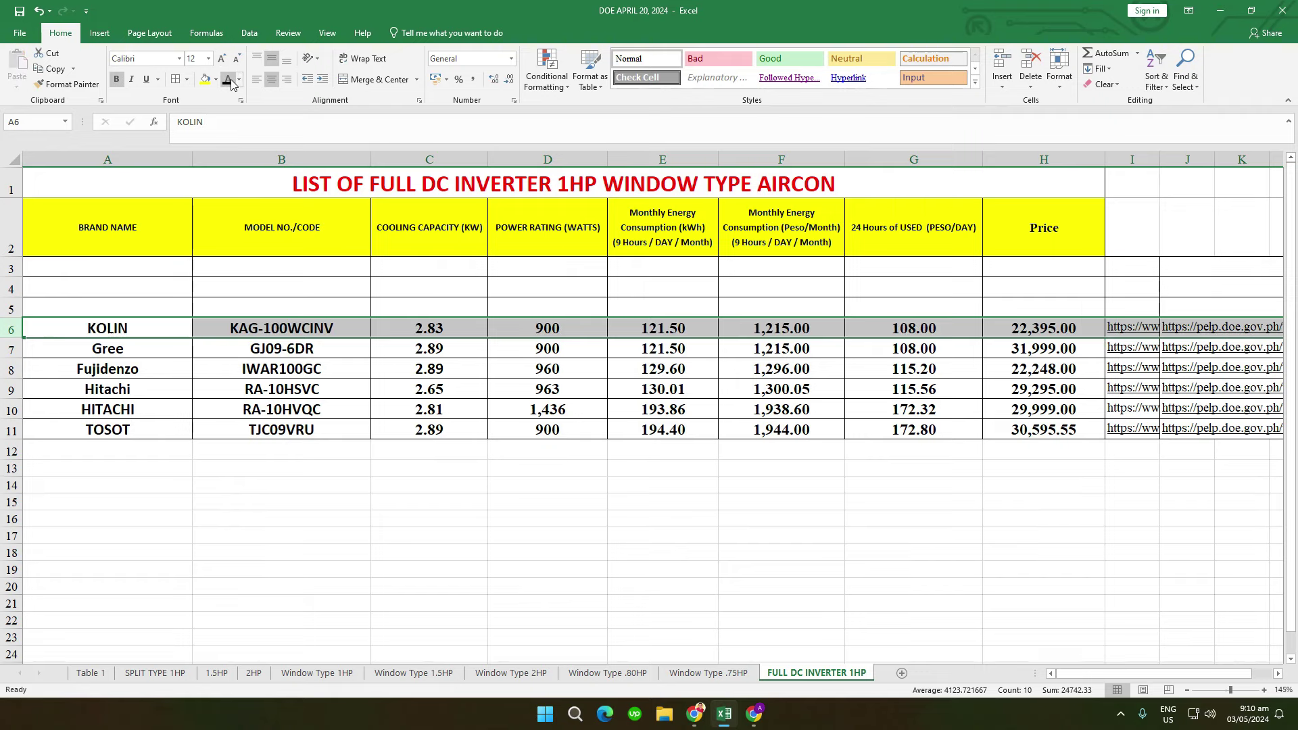
left_click(345, 461)
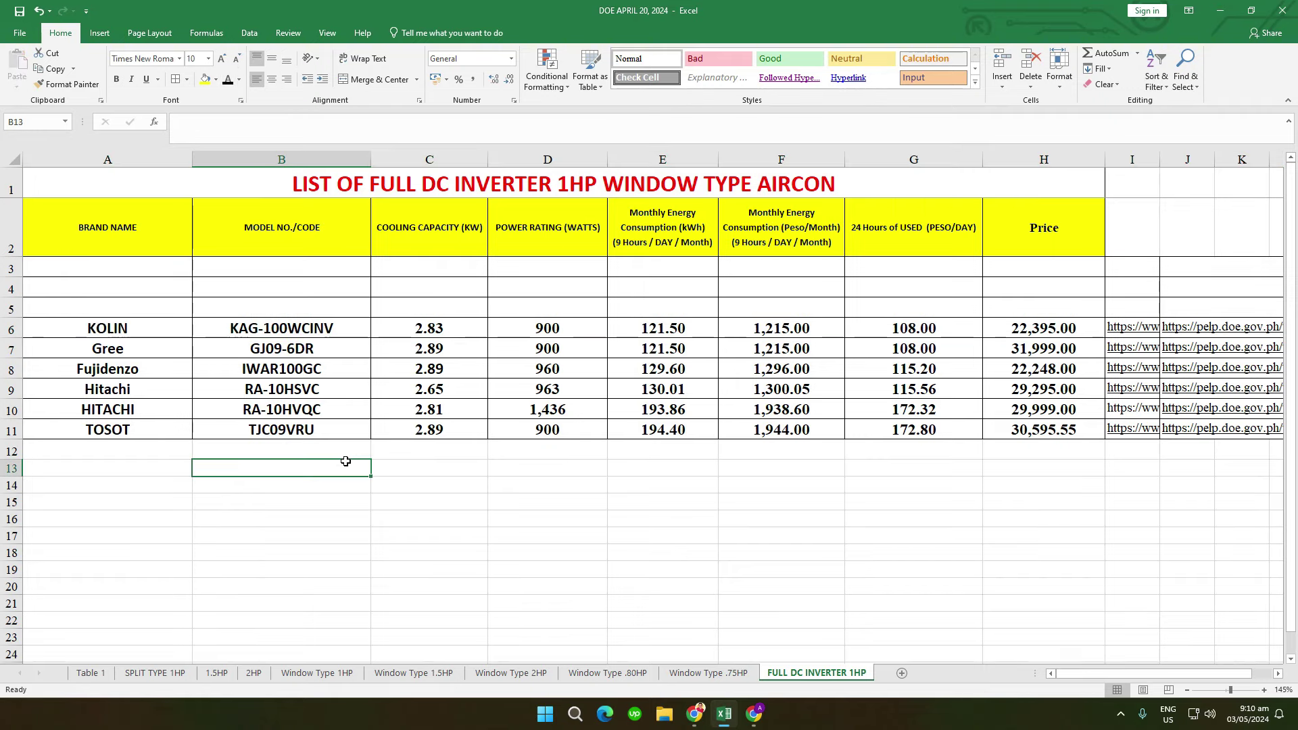
Step: Go through the row 6 KOLIN entry from model code to price, including its power rating and energy costs
left_click(346, 328)
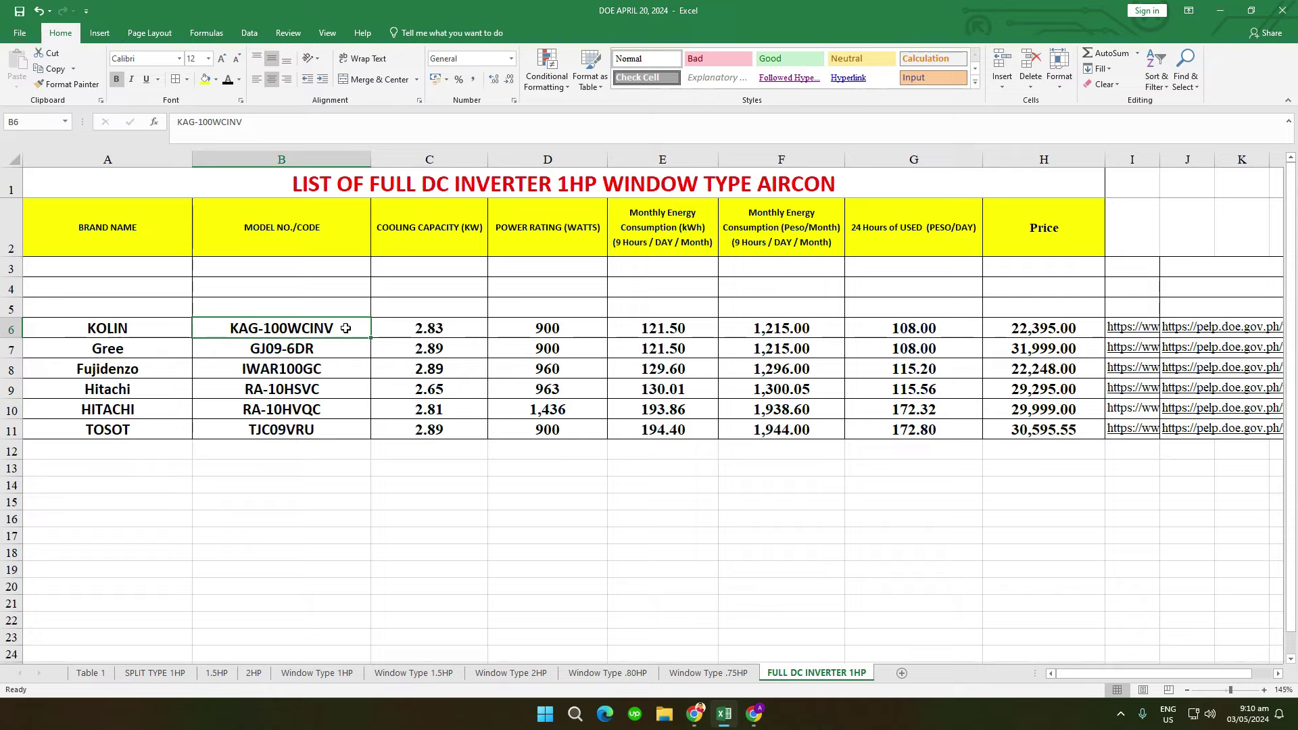
left_click(456, 333)
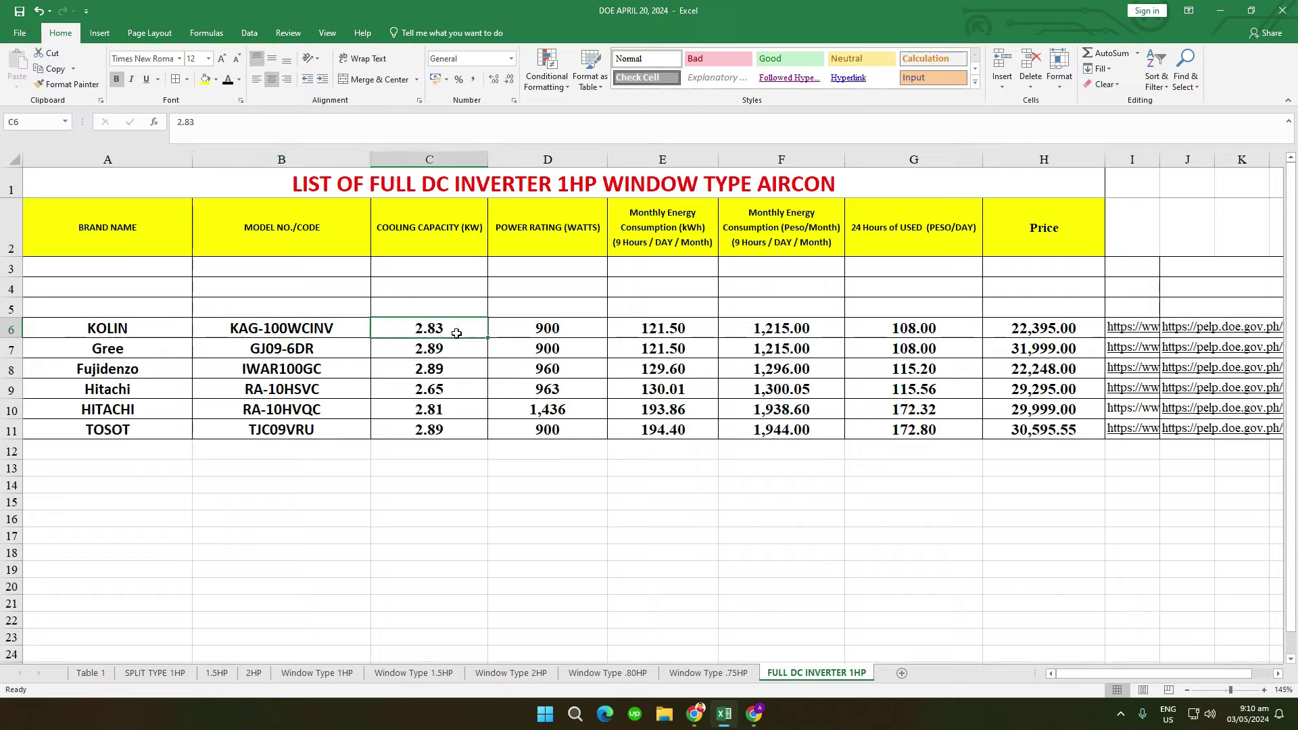
left_click(592, 332)
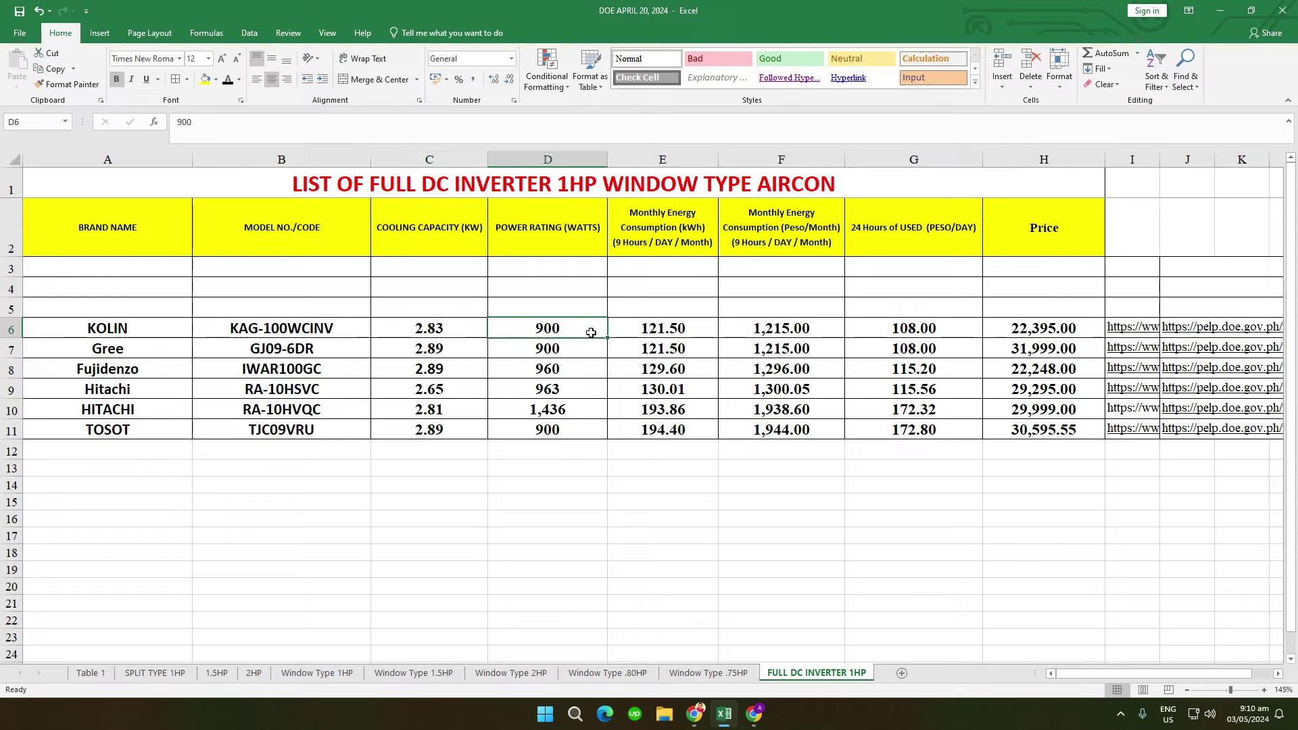
left_click(696, 332)
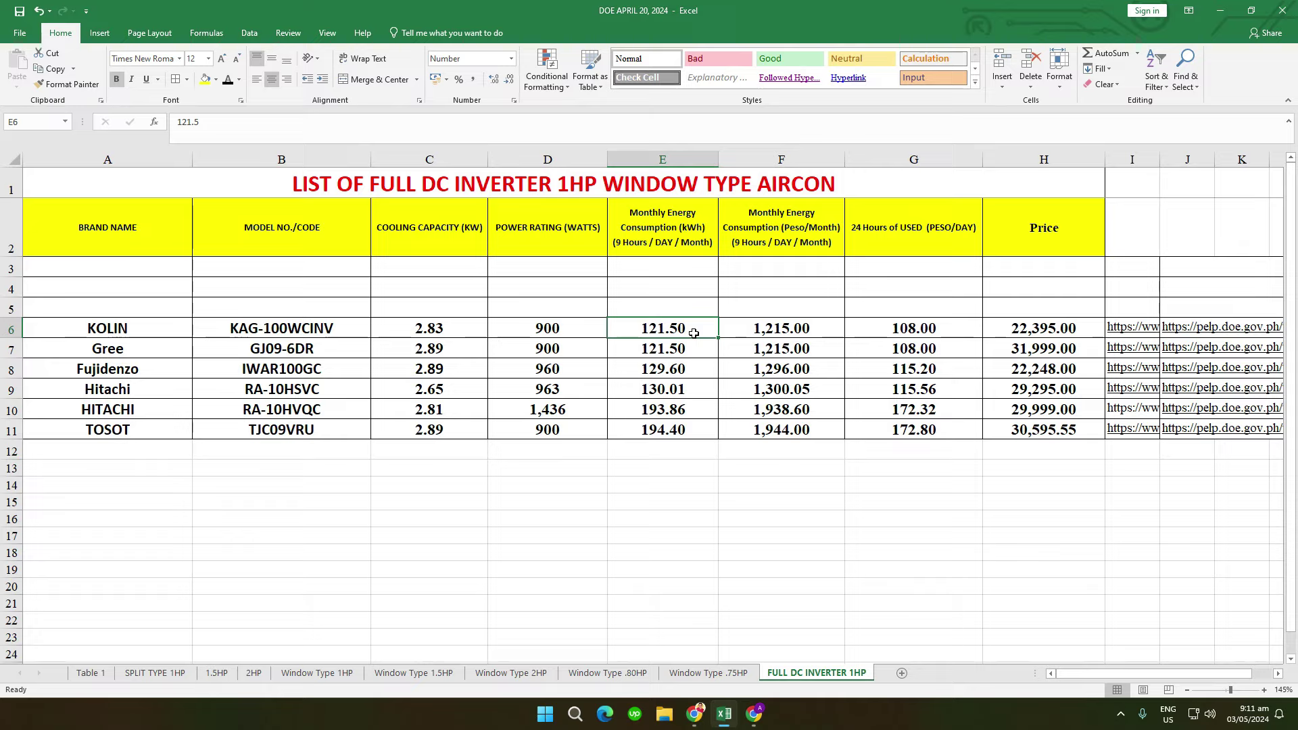
left_click(842, 329)
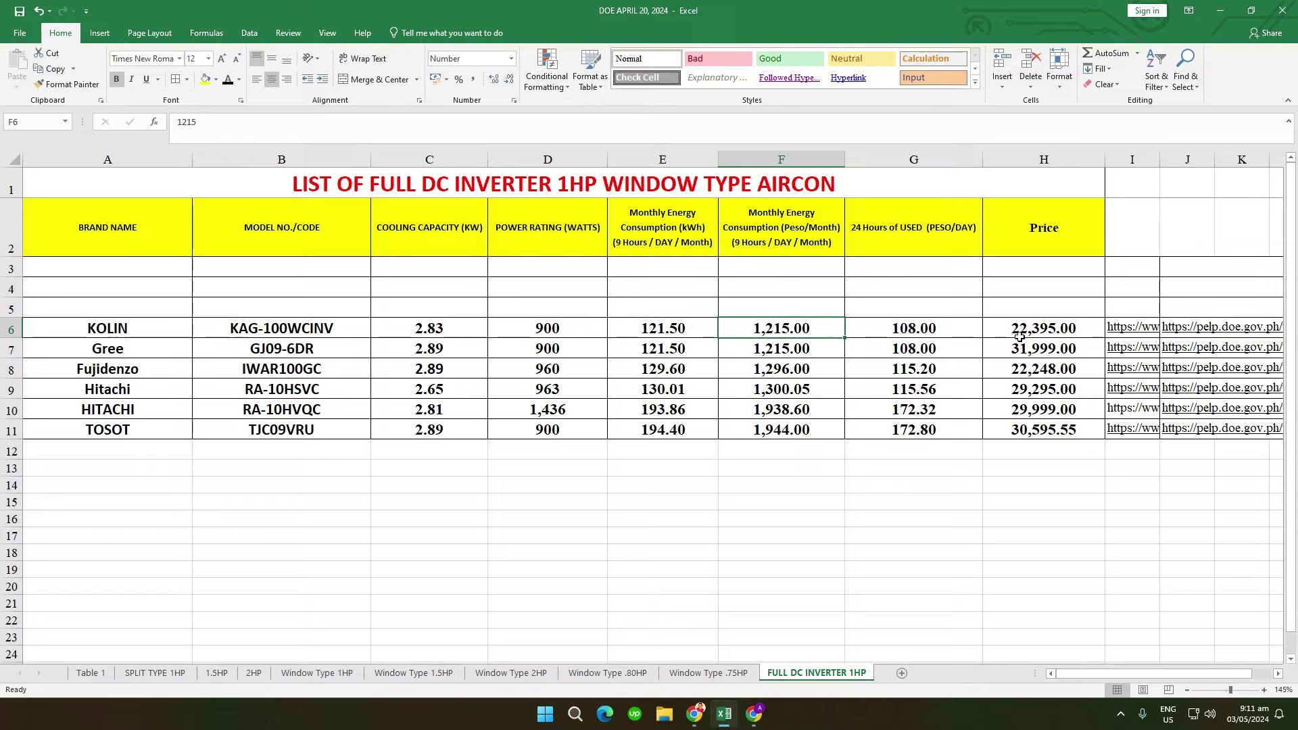
left_click(947, 328)
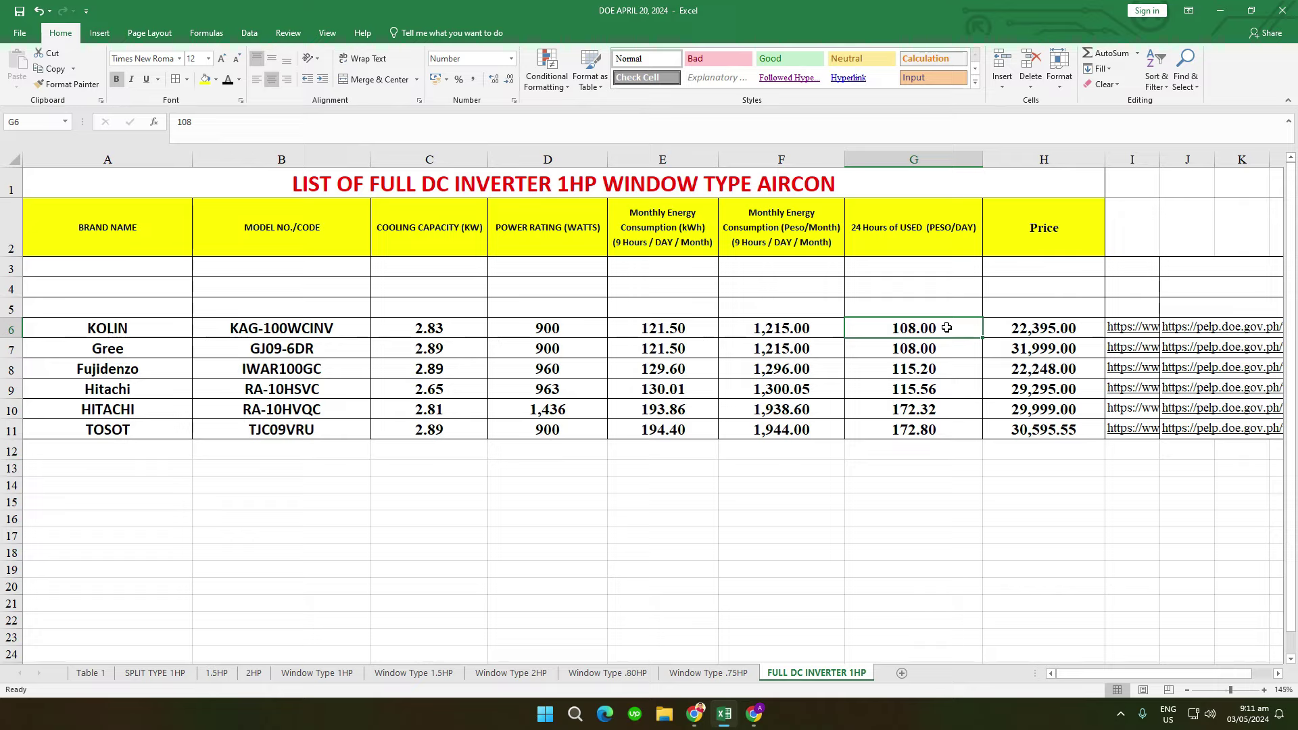
left_click(1096, 328)
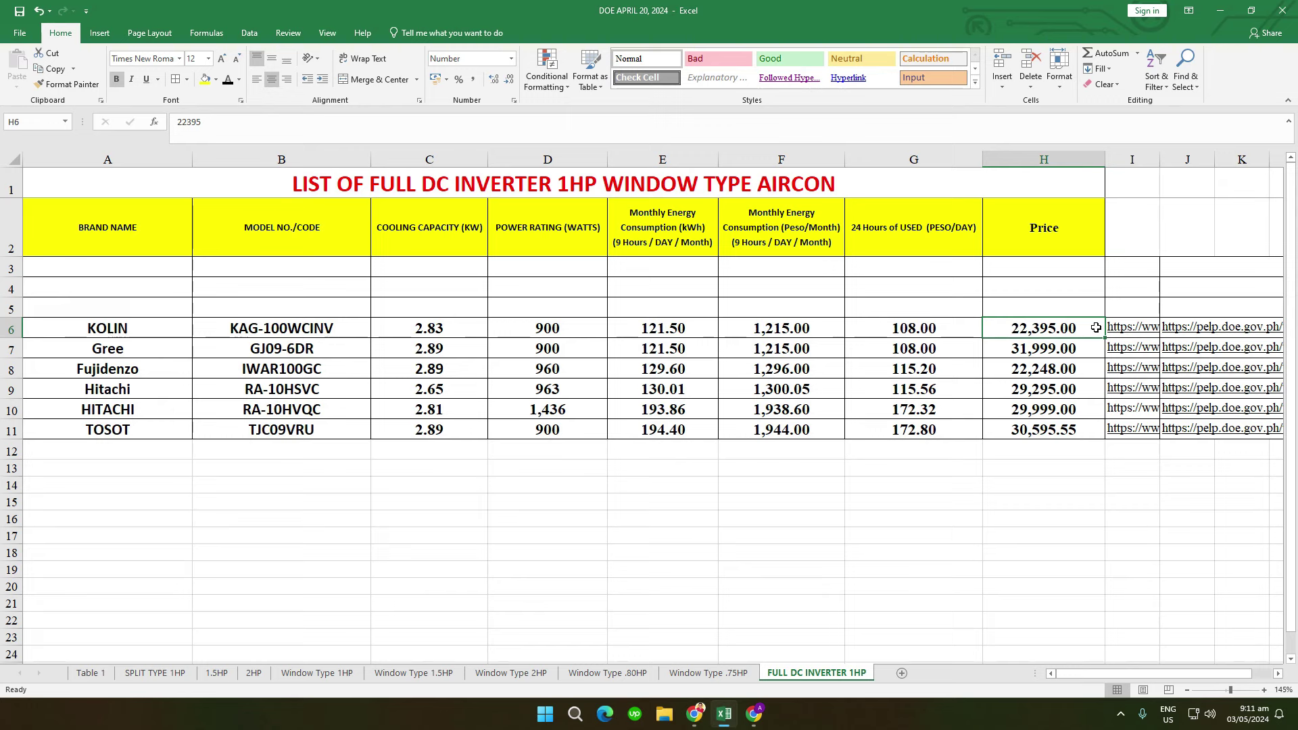
Step: Open the Lazada listing linked in row 6 for the KOLIN KAG-100WCINV in the Chrome browser
key("Right")
key("ctrl+c")
left_click(754, 713)
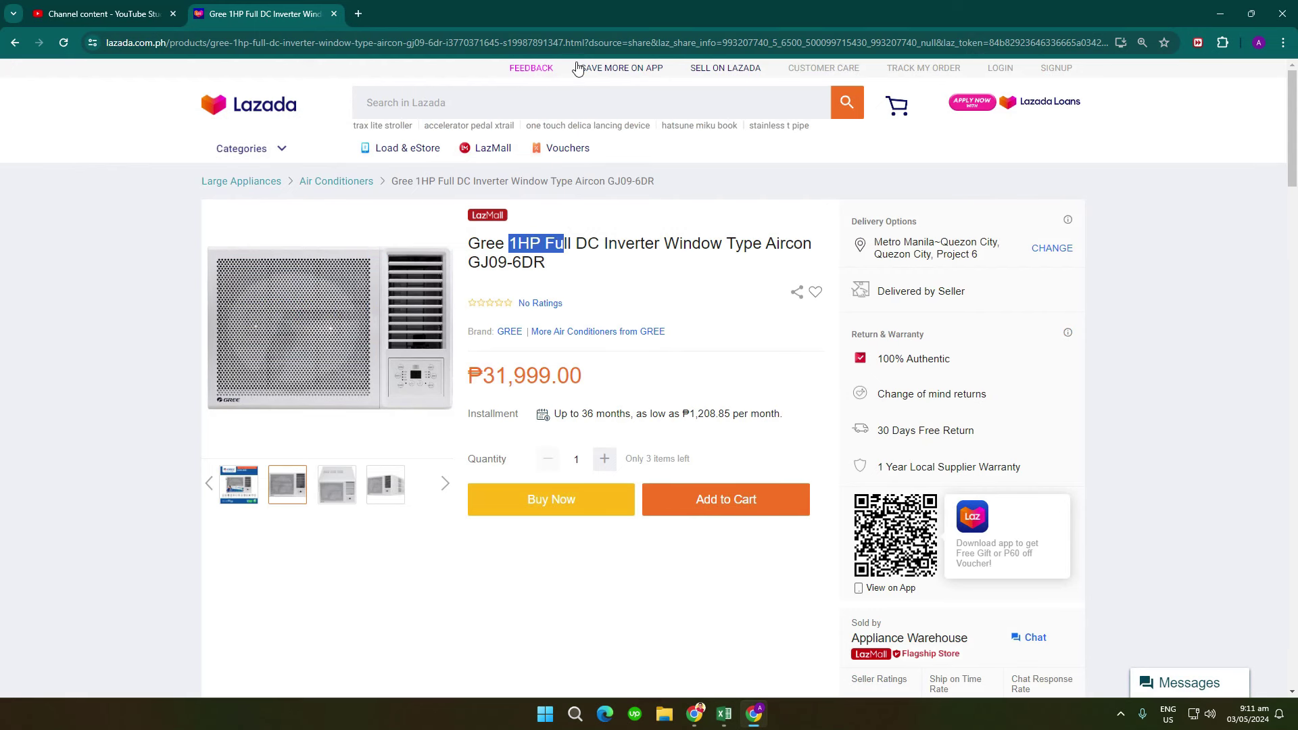
left_click(566, 43)
key("ctrl+v")
key("Return")
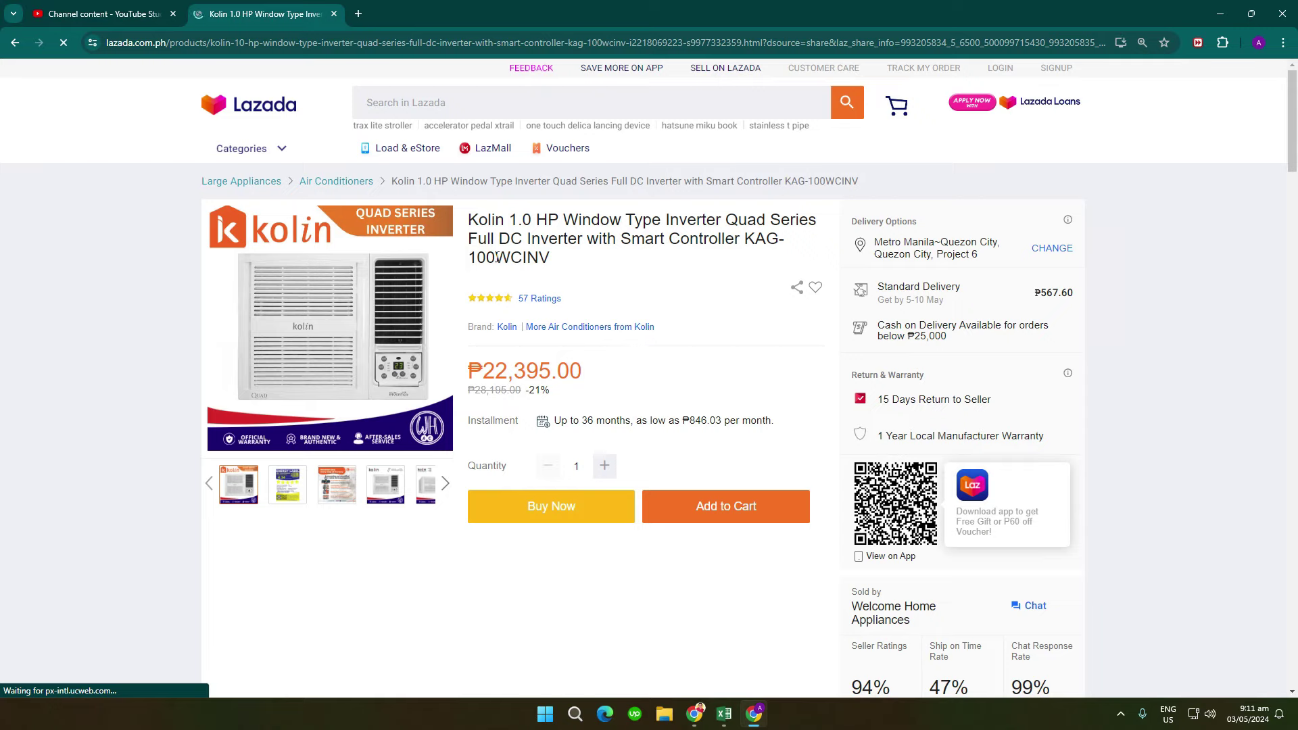
Step: Examine the Full DC Inverter and Smart Controller wording in the Kolin listing's title, along with its price, seller ratings and product details
left_click_drag(469, 239, 587, 239)
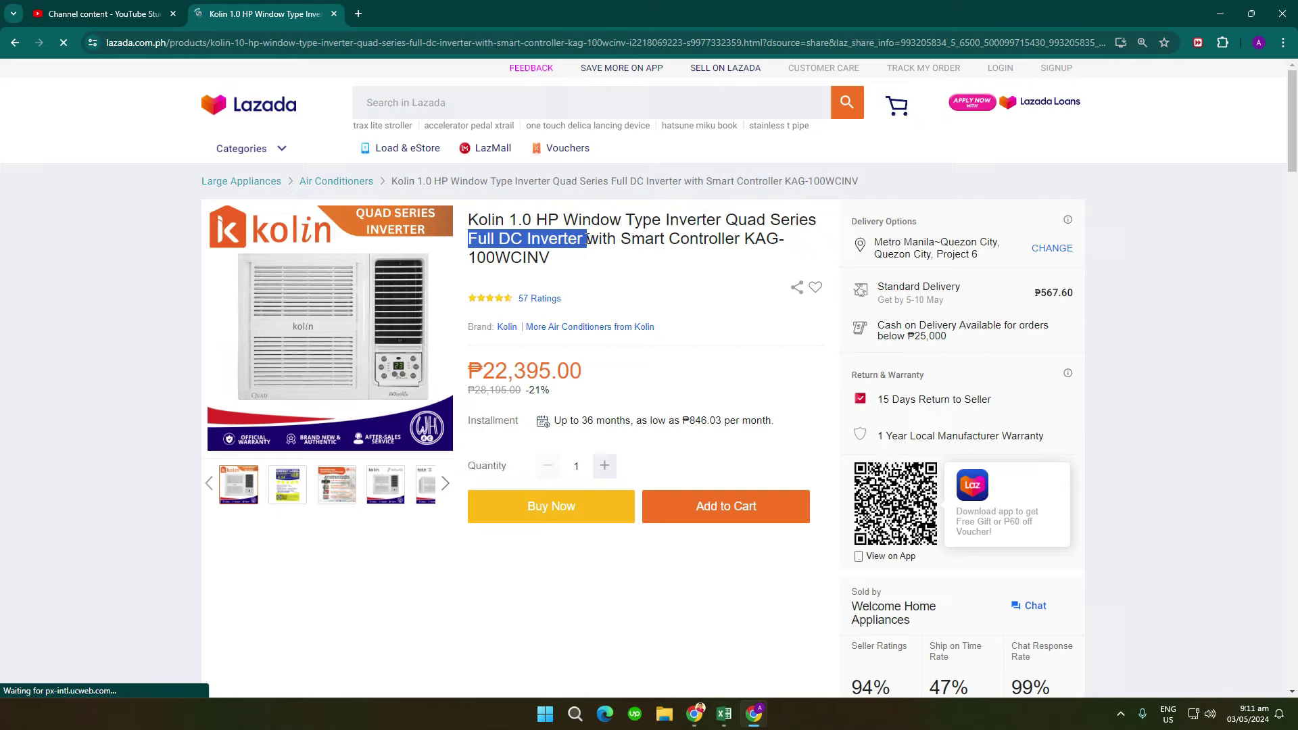
left_click(722, 230)
left_click_drag(739, 239, 467, 239)
left_click(612, 265)
left_click_drag(626, 245, 755, 243)
scroll(734, 331, "down", 2)
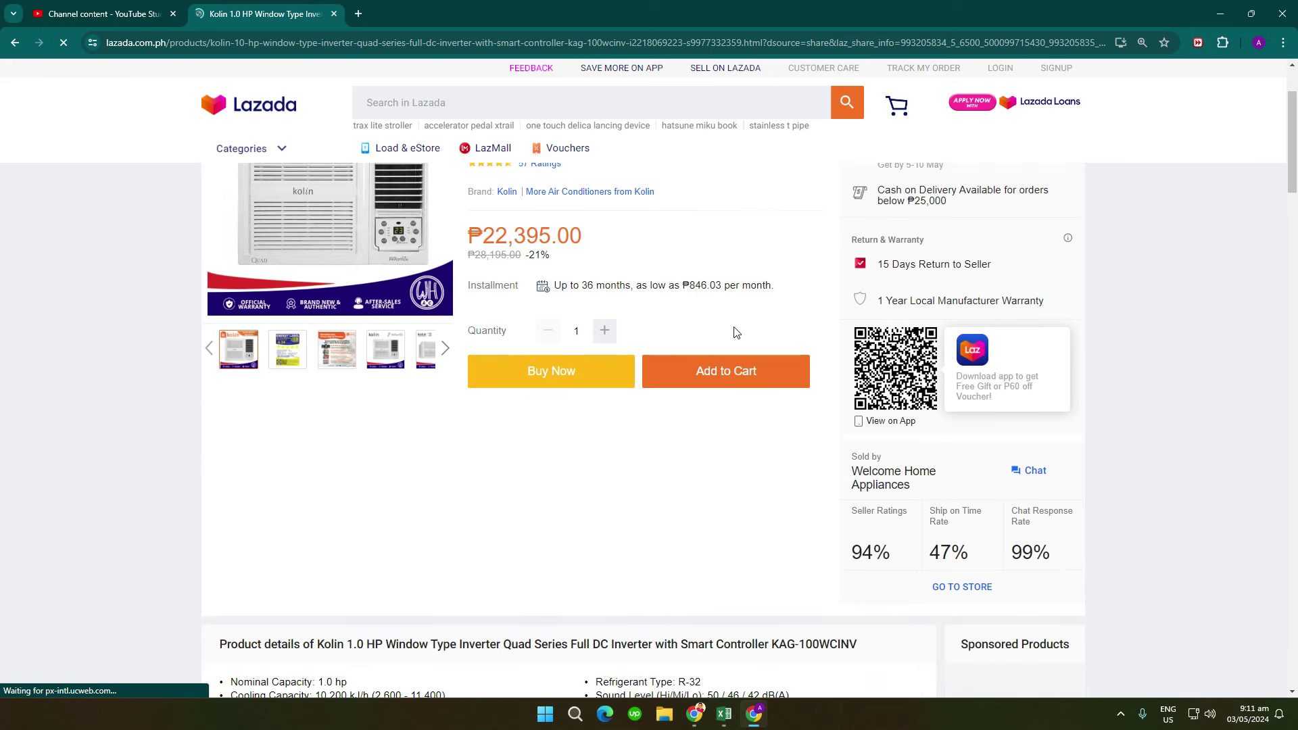
scroll(608, 565, "down", 2)
scroll(610, 558, "up", 3)
scroll(610, 559, "up", 1)
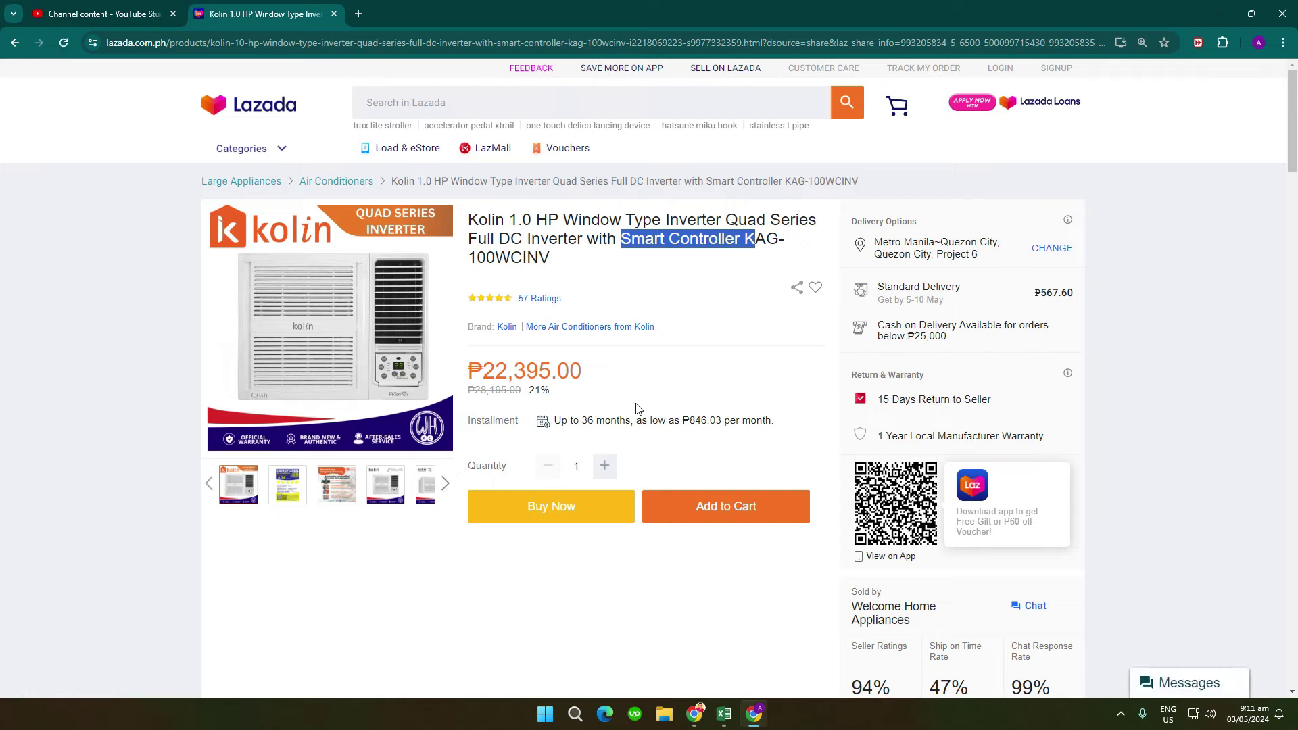
left_click(539, 226)
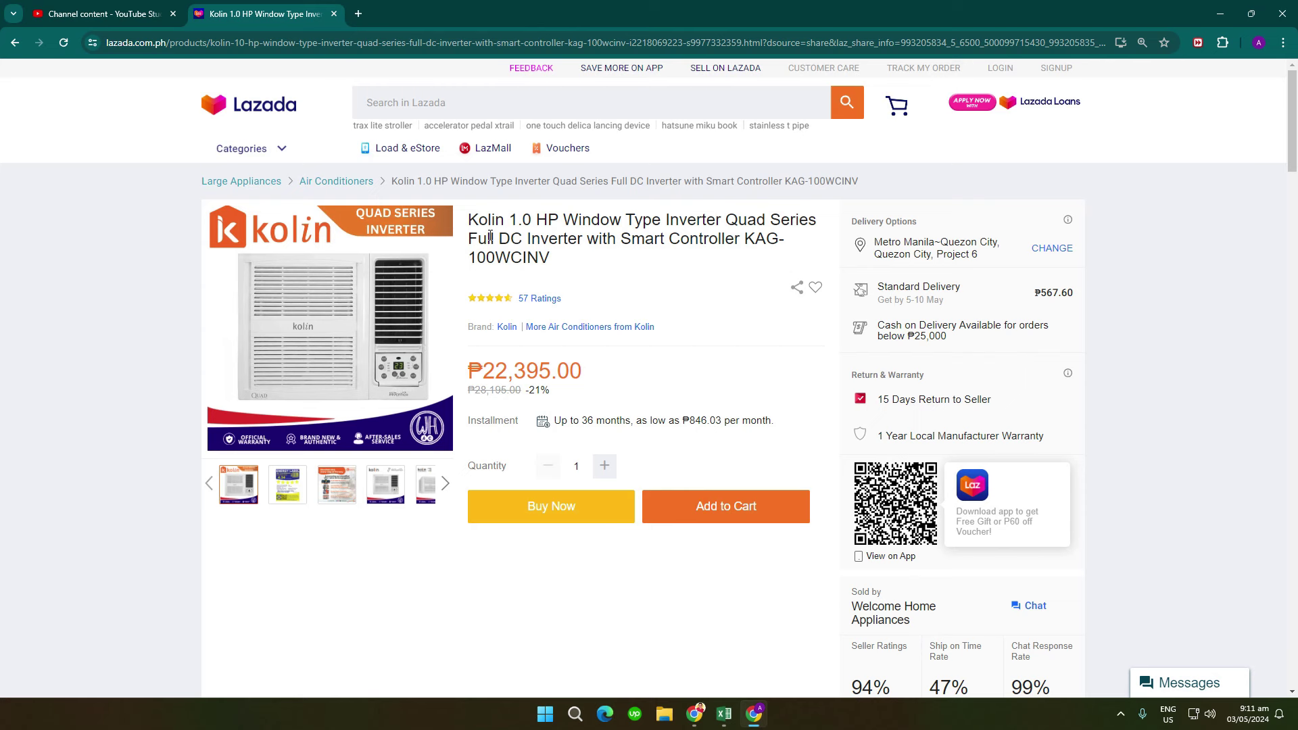
Step: Return to the Excel workbook and compare the cooling capacities and power ratings of the KOLIN, Gree, Fujidenzo and Hitachi entries
left_click(723, 714)
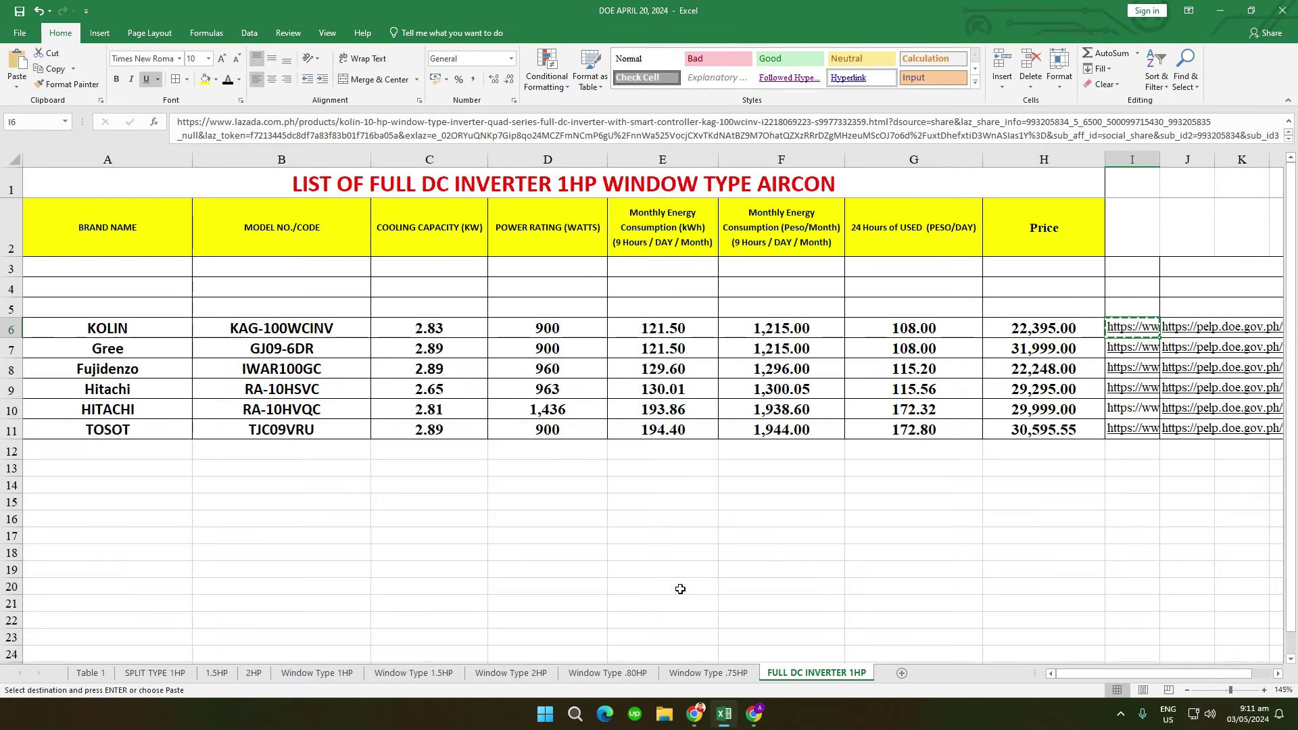
left_click(462, 480)
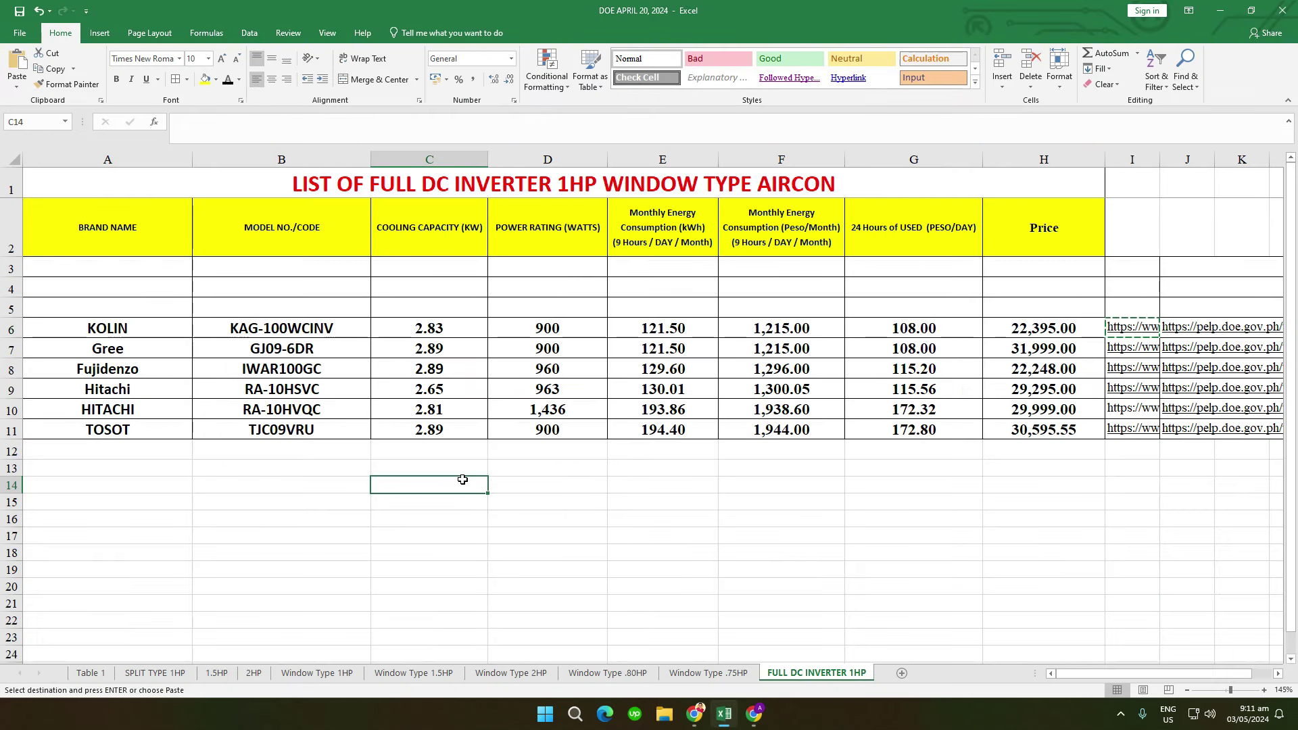
left_click(615, 405)
left_click(425, 331)
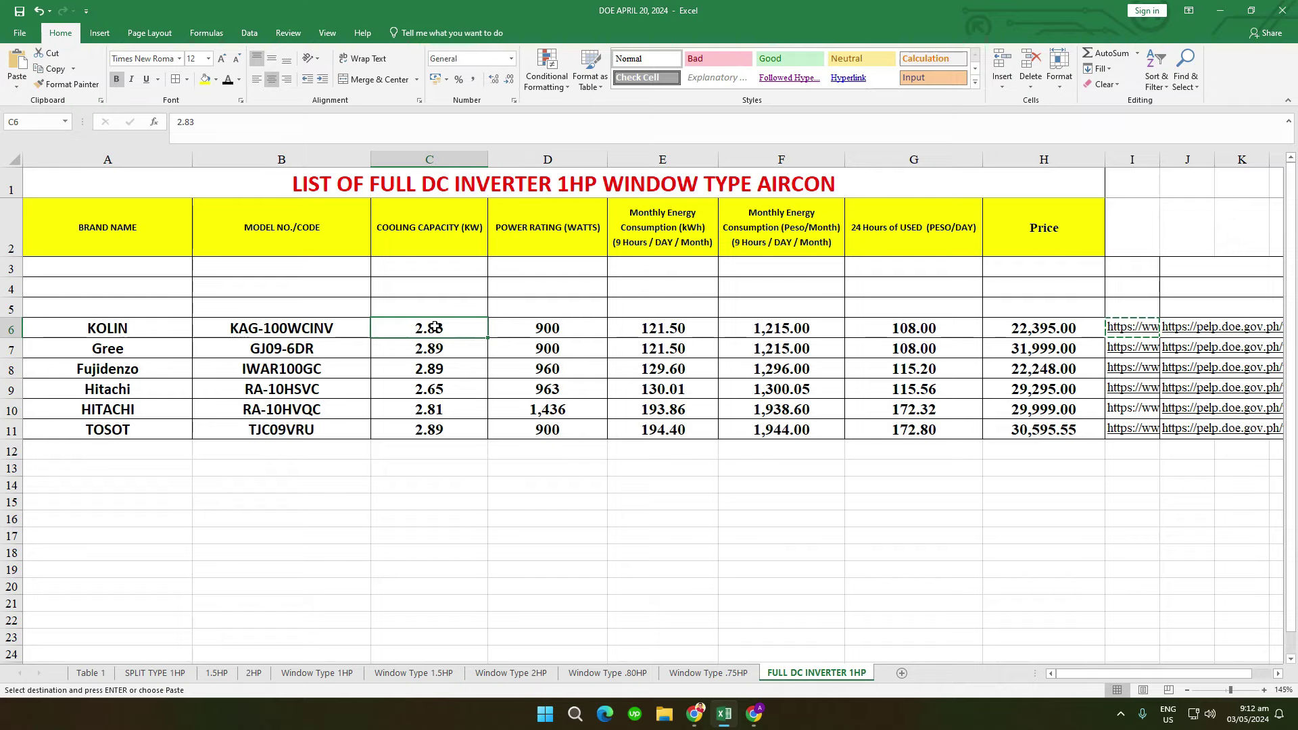
key("Right")
key("Down")
key("Down")
key("Down")
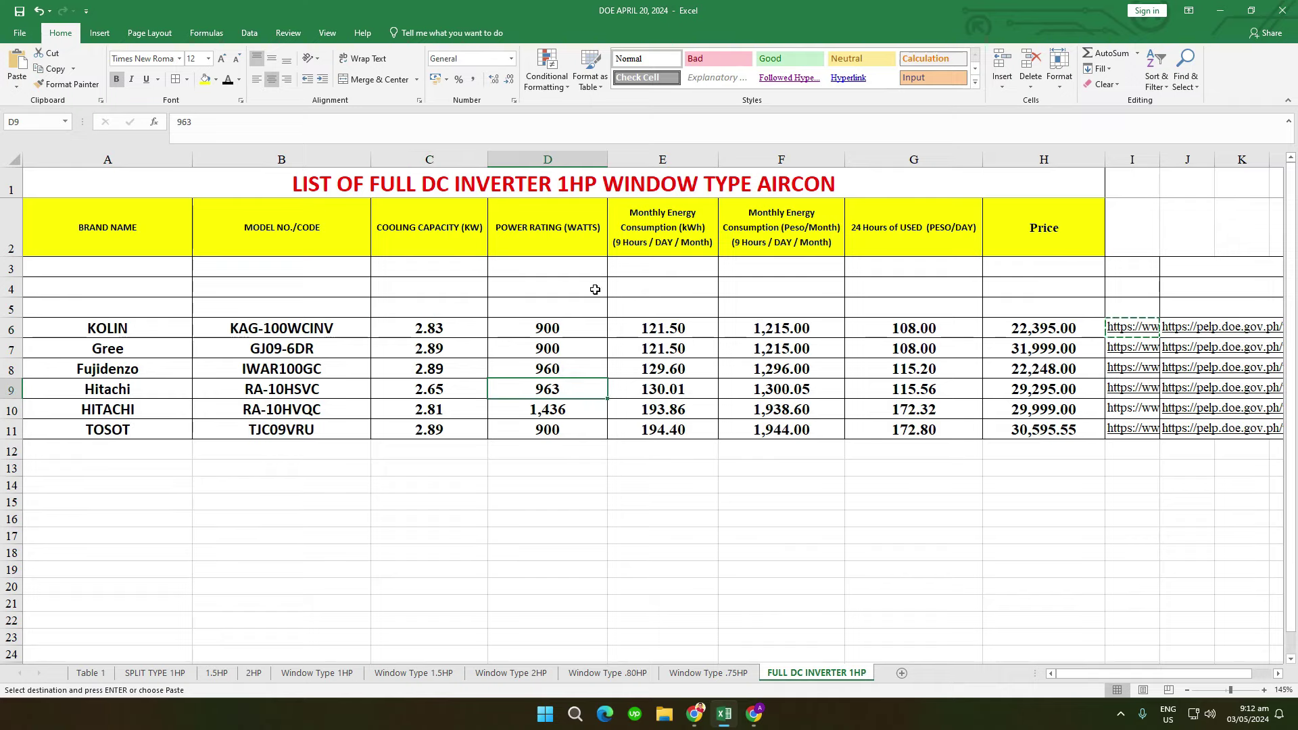
left_click(428, 341)
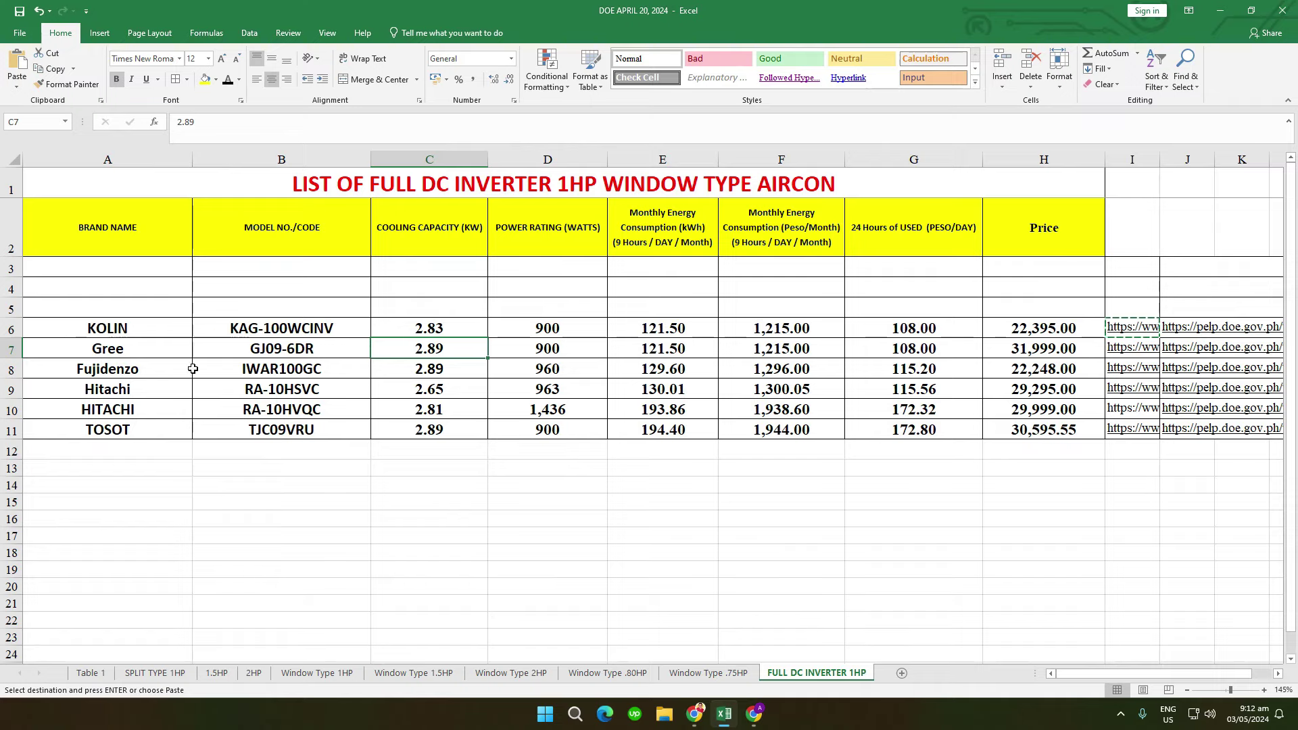
Step: Make the hidden row 5 entry readable by changing its text to black
left_click(8, 309)
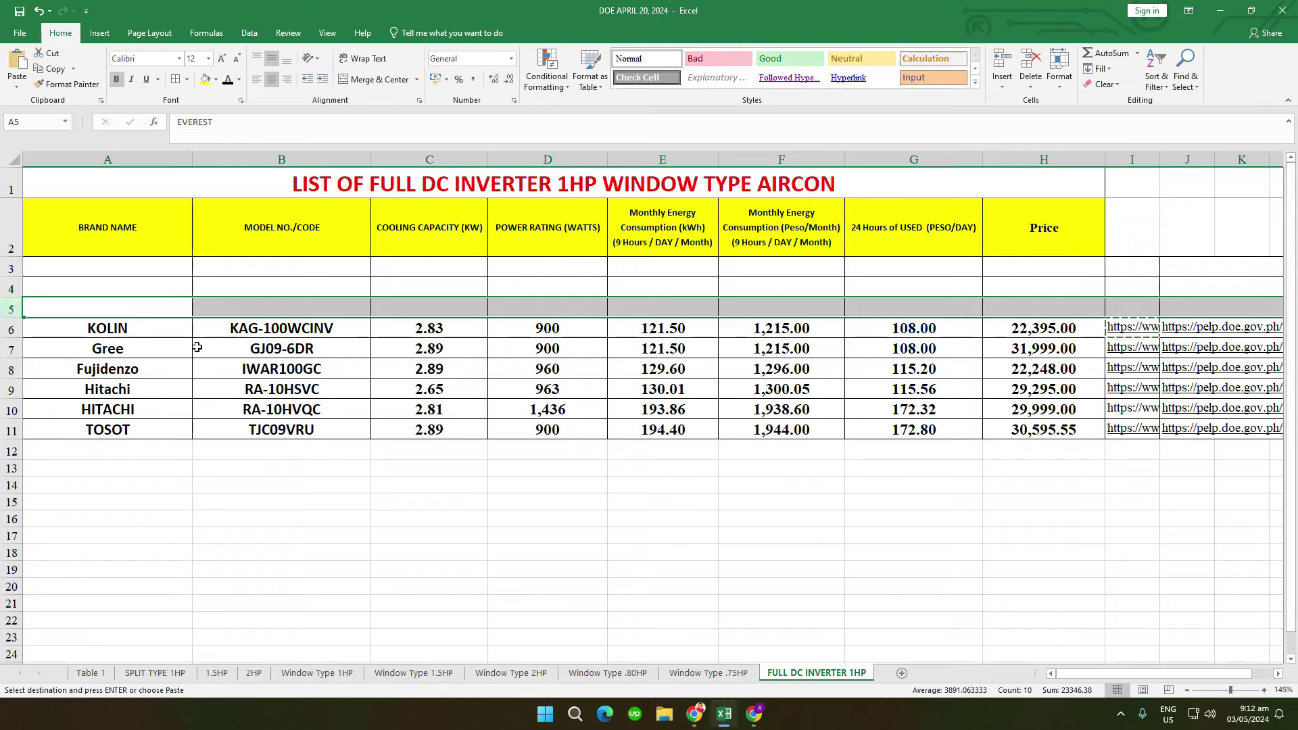
key("Return")
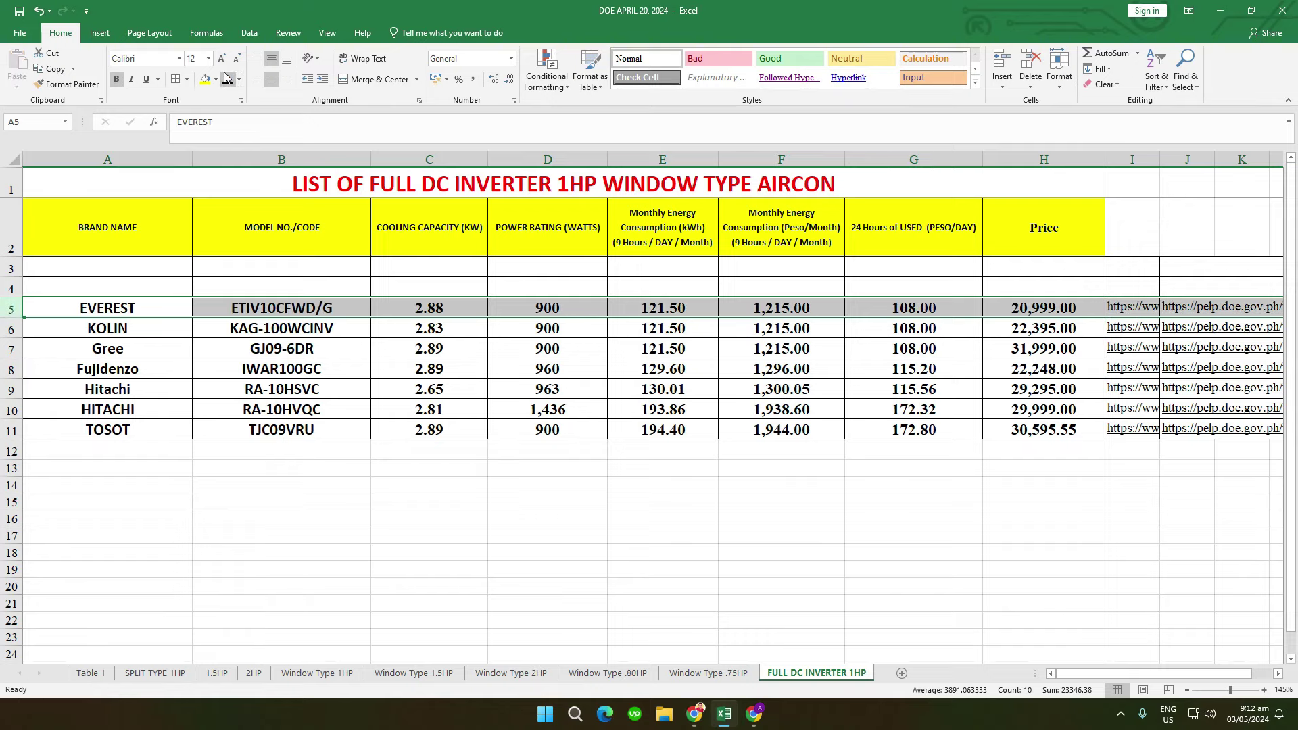
left_click(203, 374)
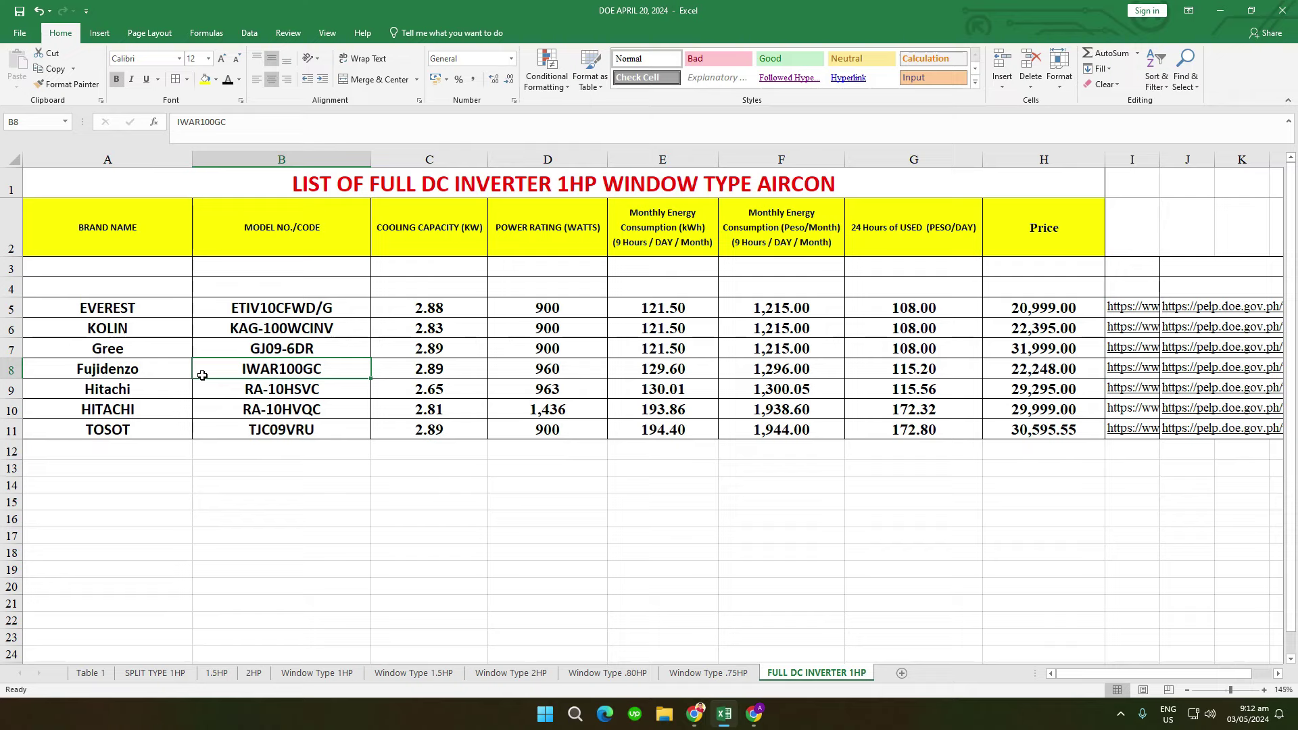
Step: Go through the row 5 EVEREST entry from model code to price, including cooling capacity, power rating and energy costs
left_click(310, 327)
left_click(316, 309)
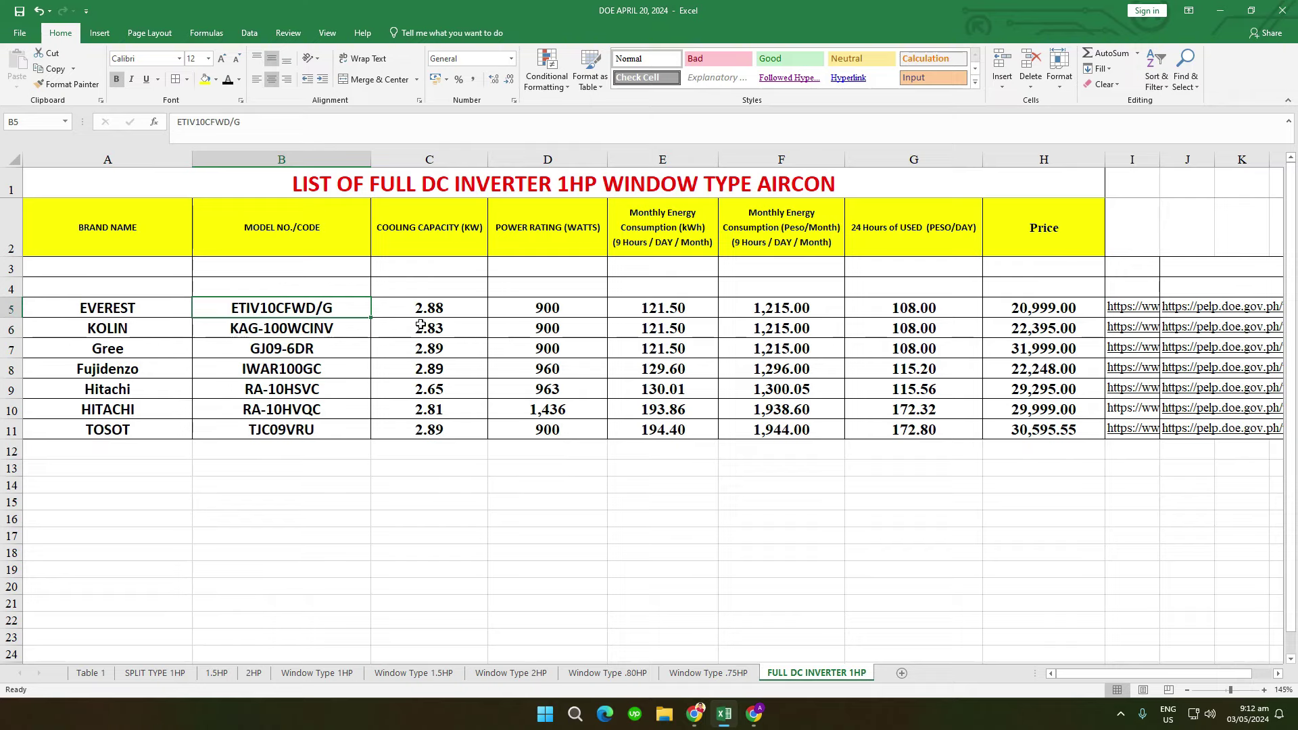
left_click(463, 302)
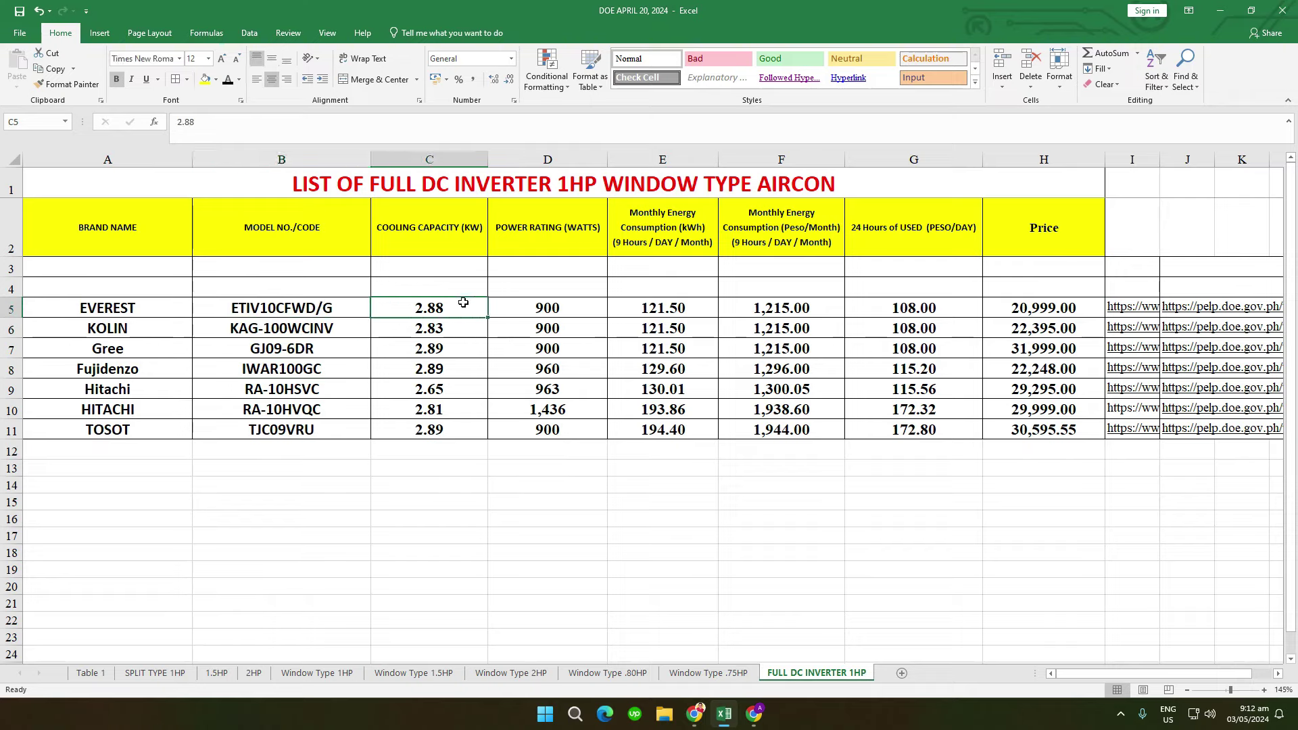
left_click(571, 303)
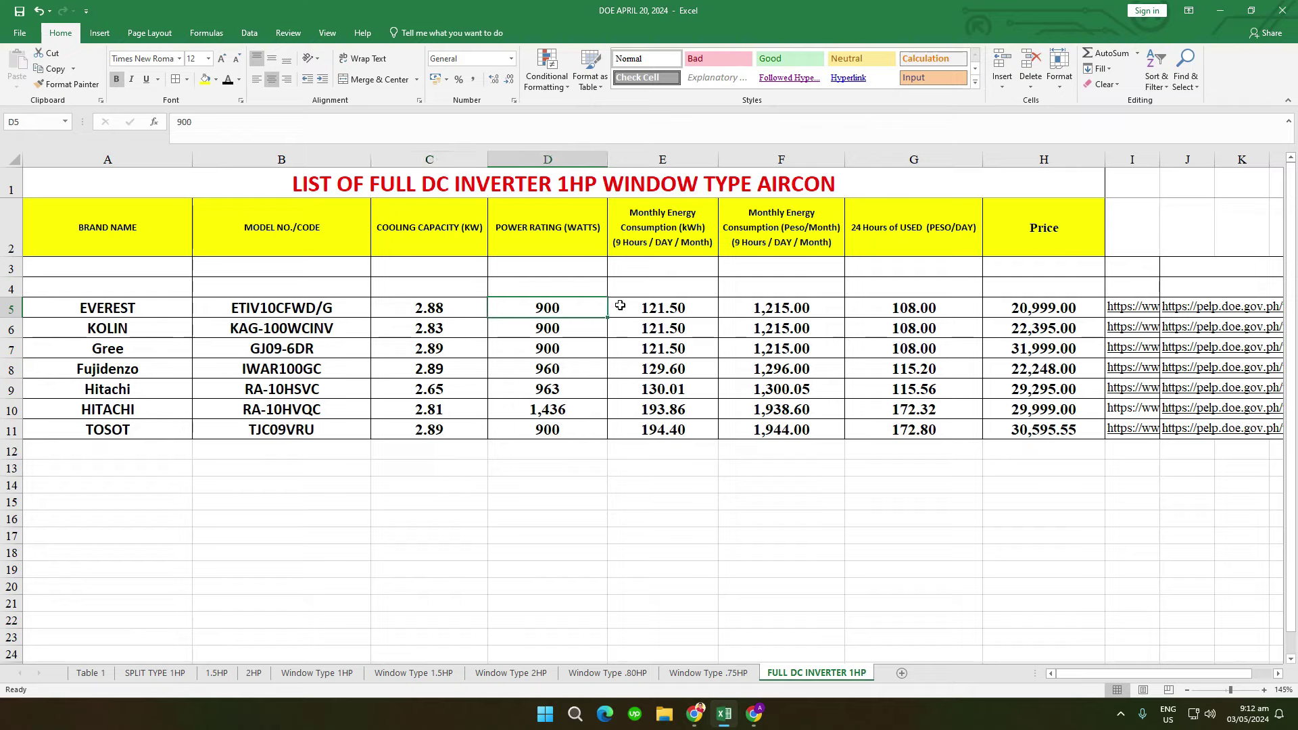
left_click(697, 305)
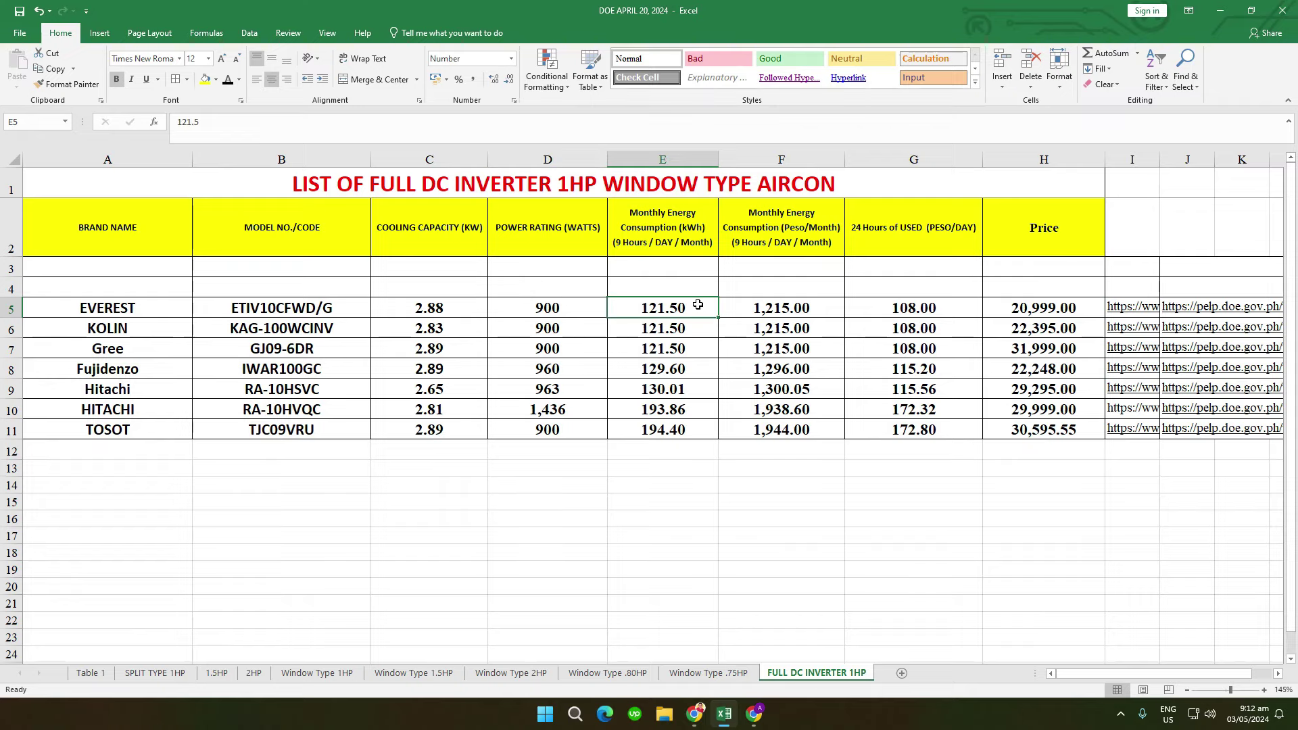
left_click(826, 309)
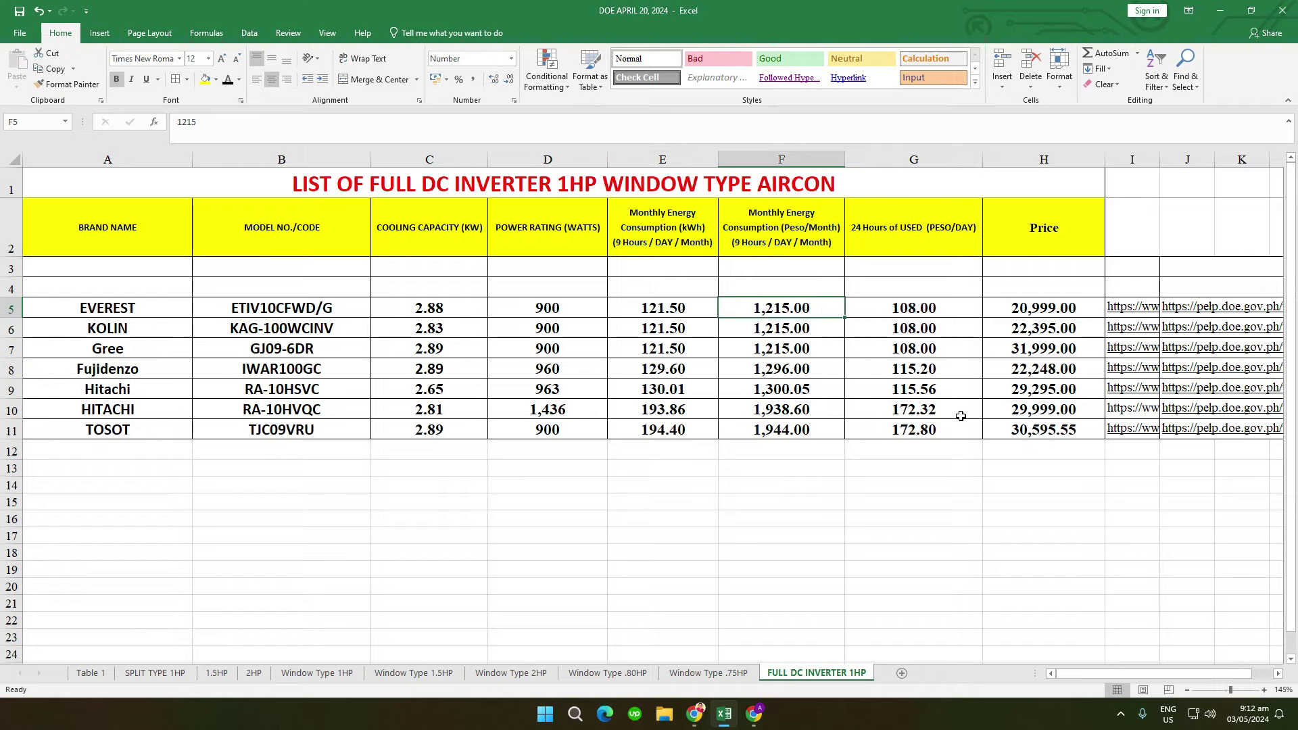
left_click(949, 370)
left_click(945, 330)
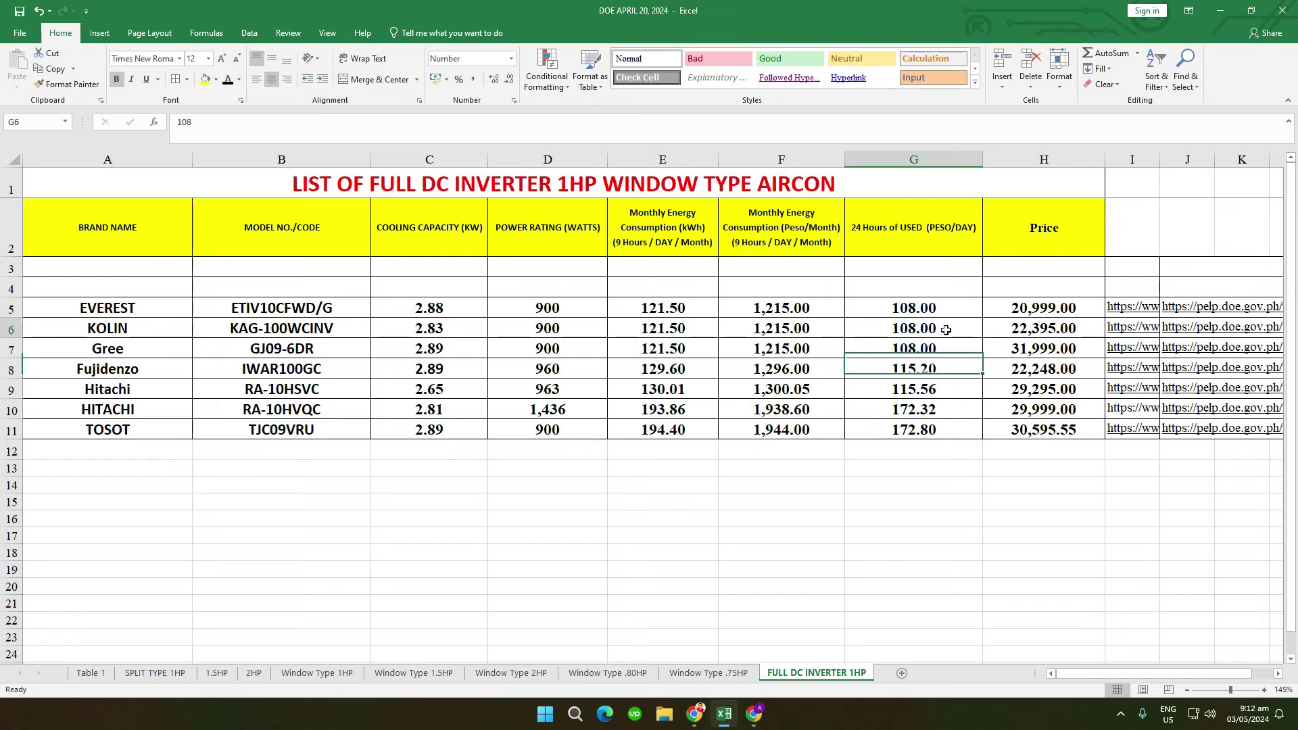
left_click(949, 308)
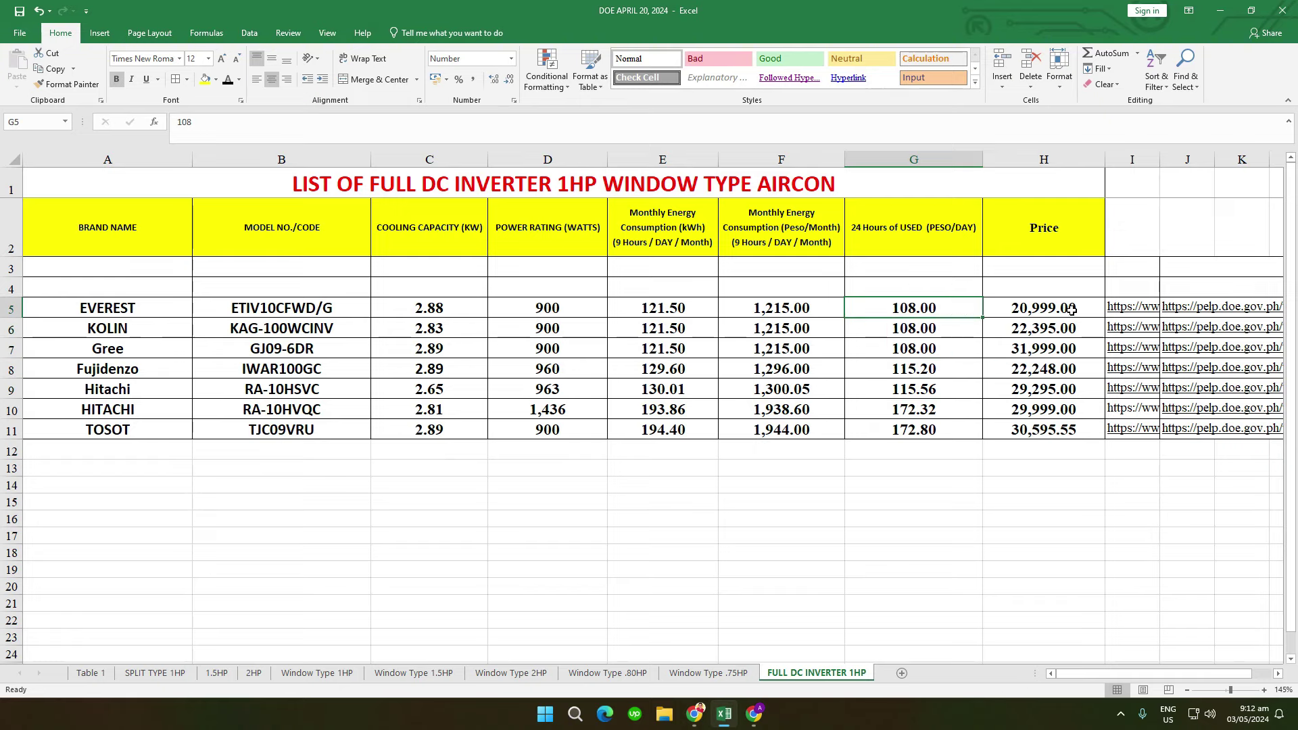
left_click(1071, 309)
Step: Switch to Chrome and open the Lazada listing linked in row 5 for the EVEREST ETIV10CFWD/G
key("Right")
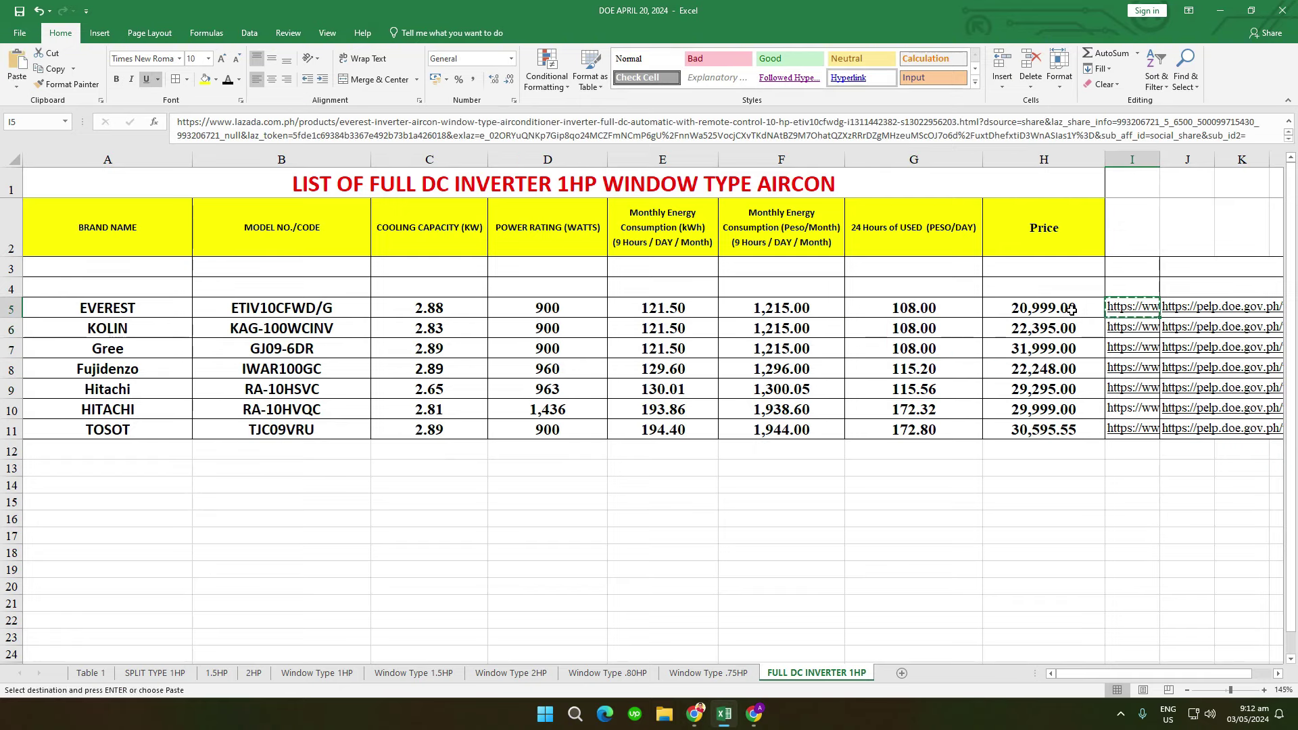
left_click(748, 721)
left_click(494, 42)
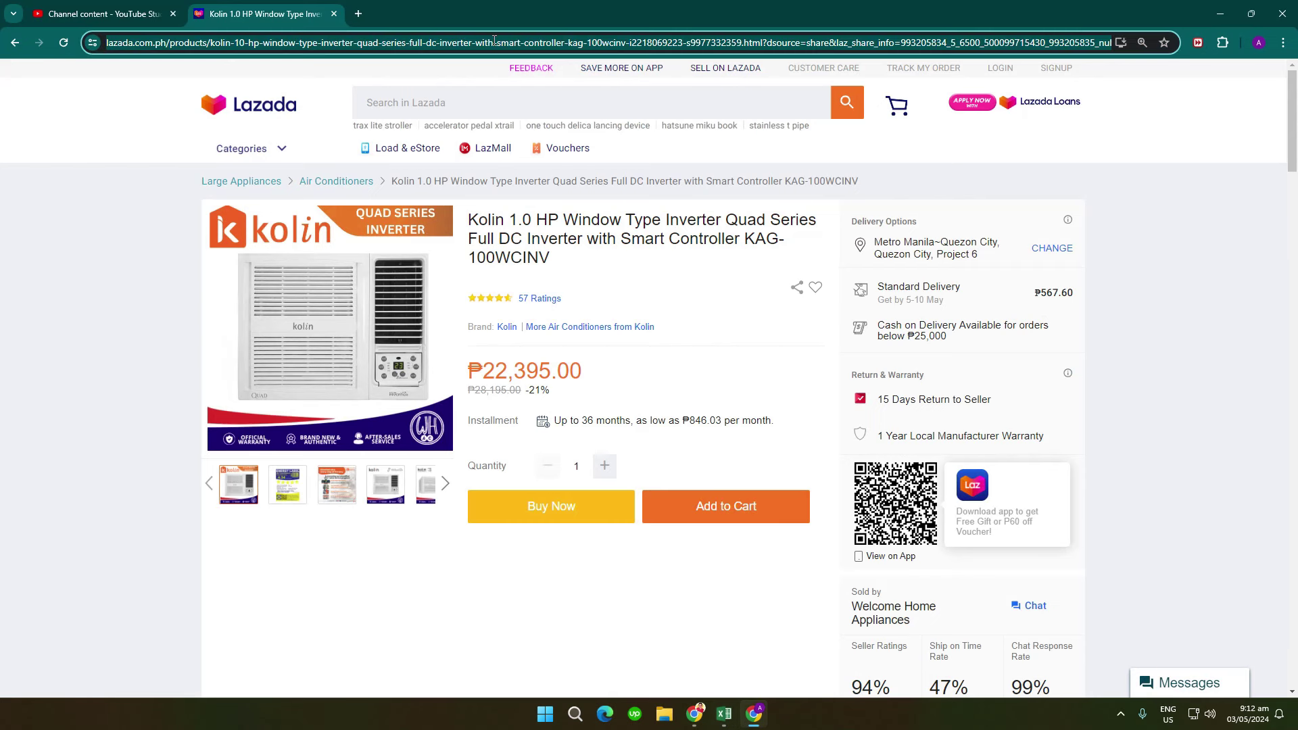
key("ctrl+v")
key("Return")
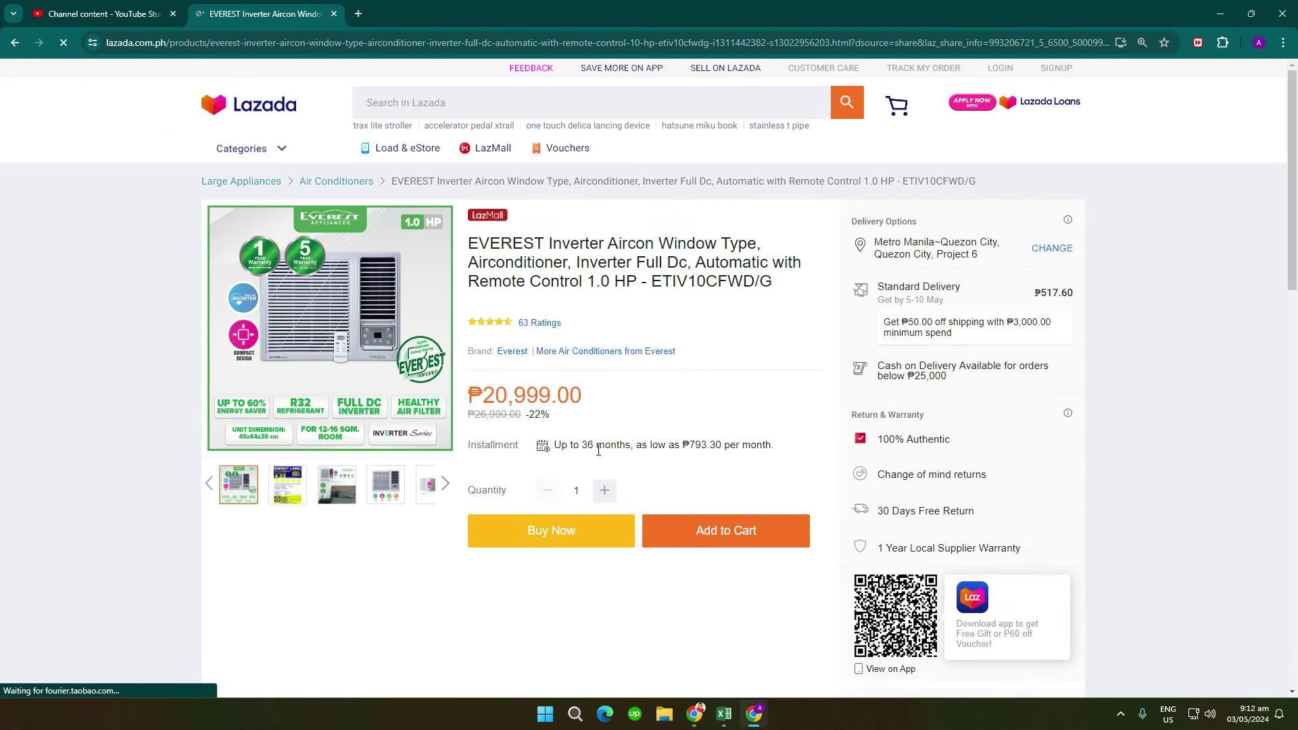
Step: Examine the EVEREST listing's seller ratings, product photos, price and the Full Dc wording in its title
scroll(856, 534, "down", 2)
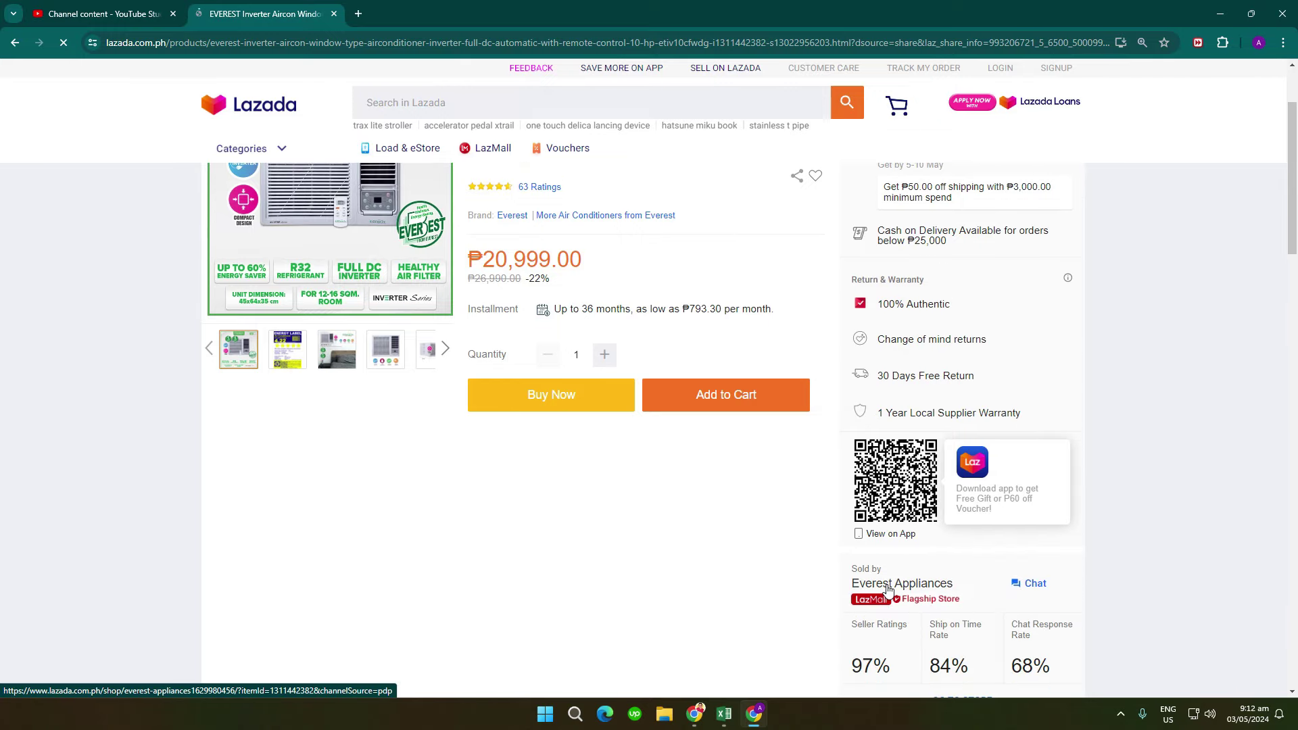
scroll(888, 590, "up", 2)
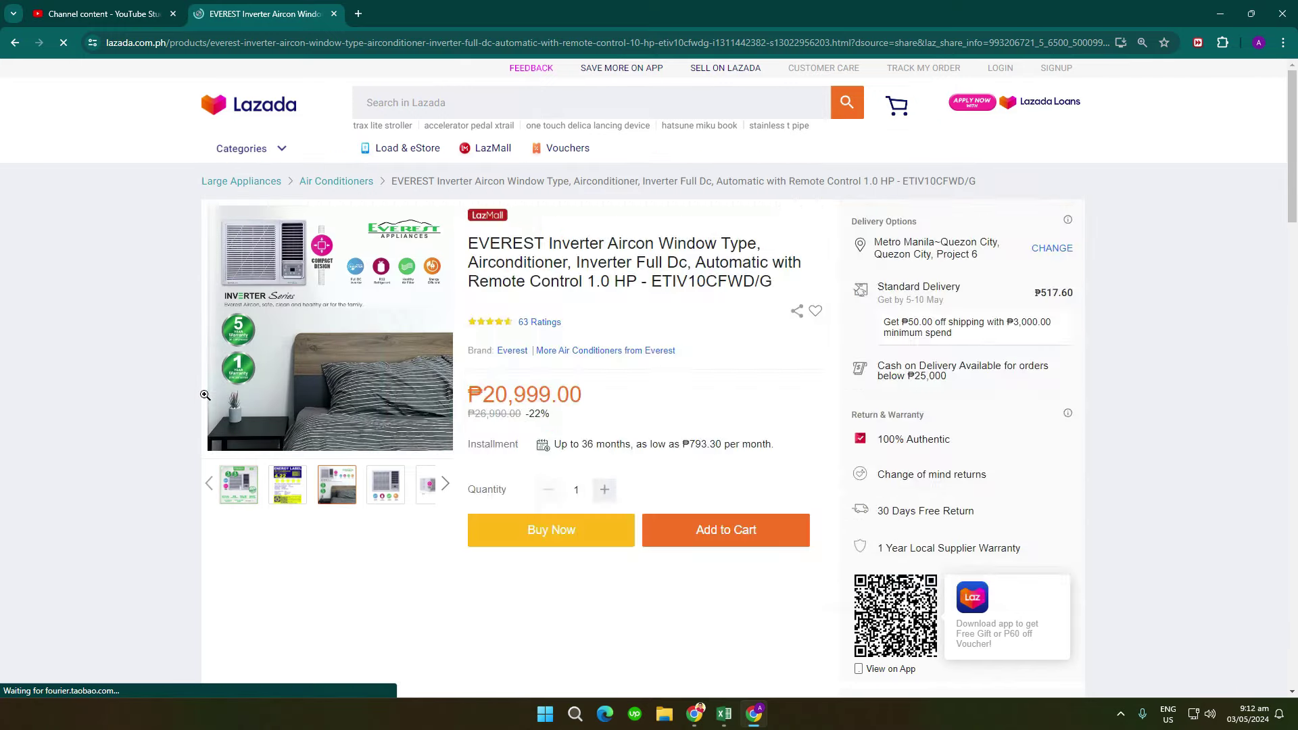
mouse_move(235, 498)
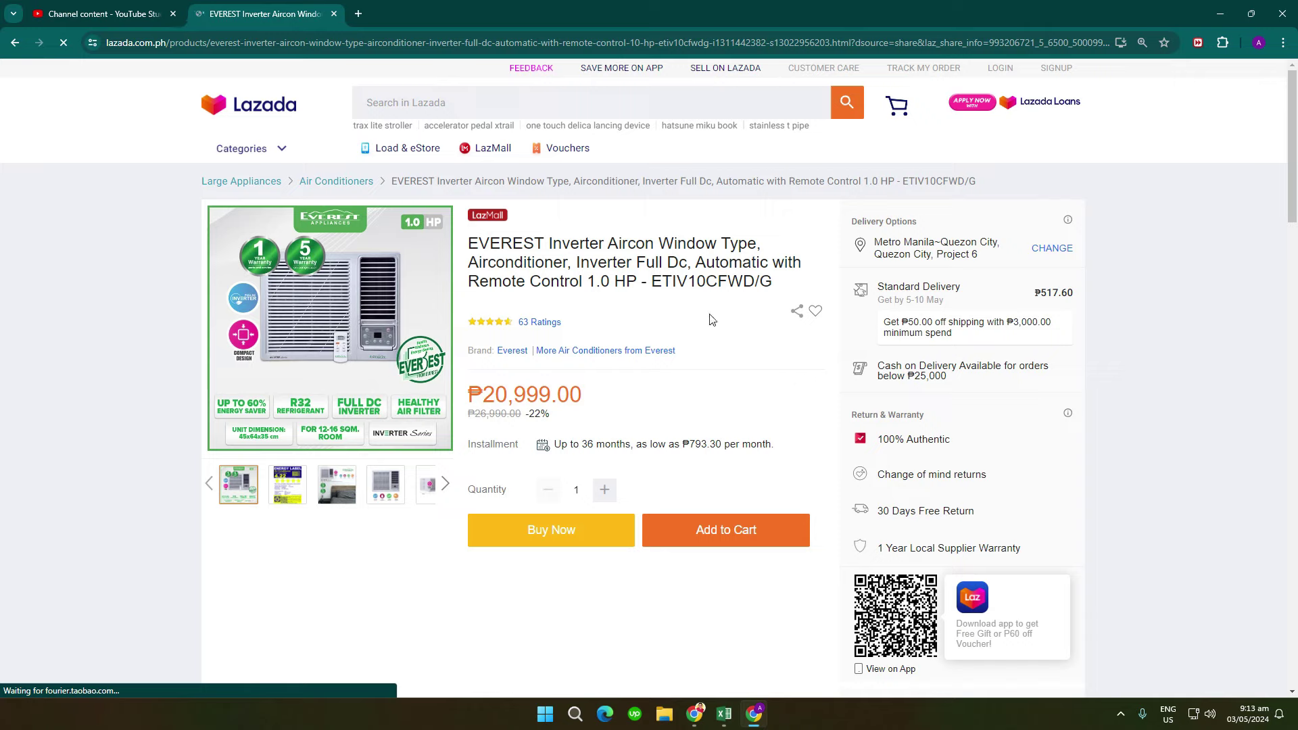
left_click_drag(688, 264, 640, 263)
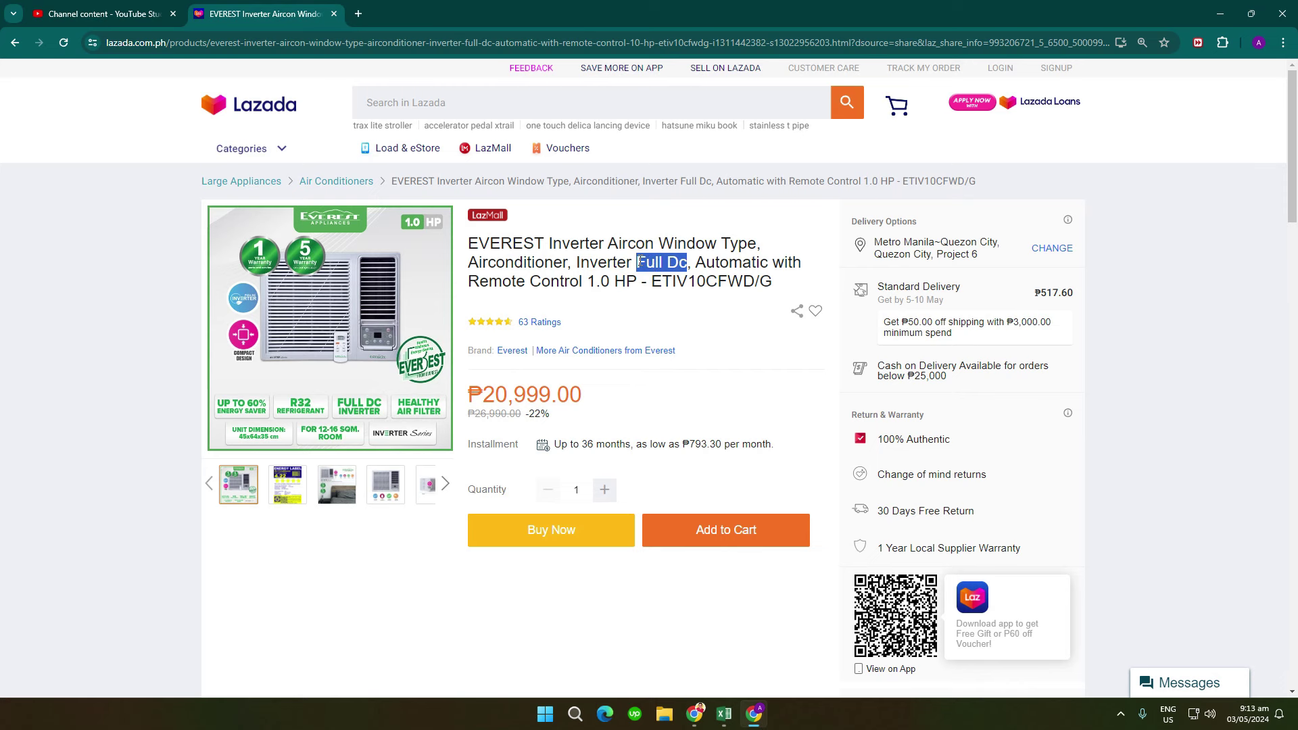
Step: Return to the Excel workbook and make the hidden row 4 entry readable by changing its text to black
key("alt+Tab")
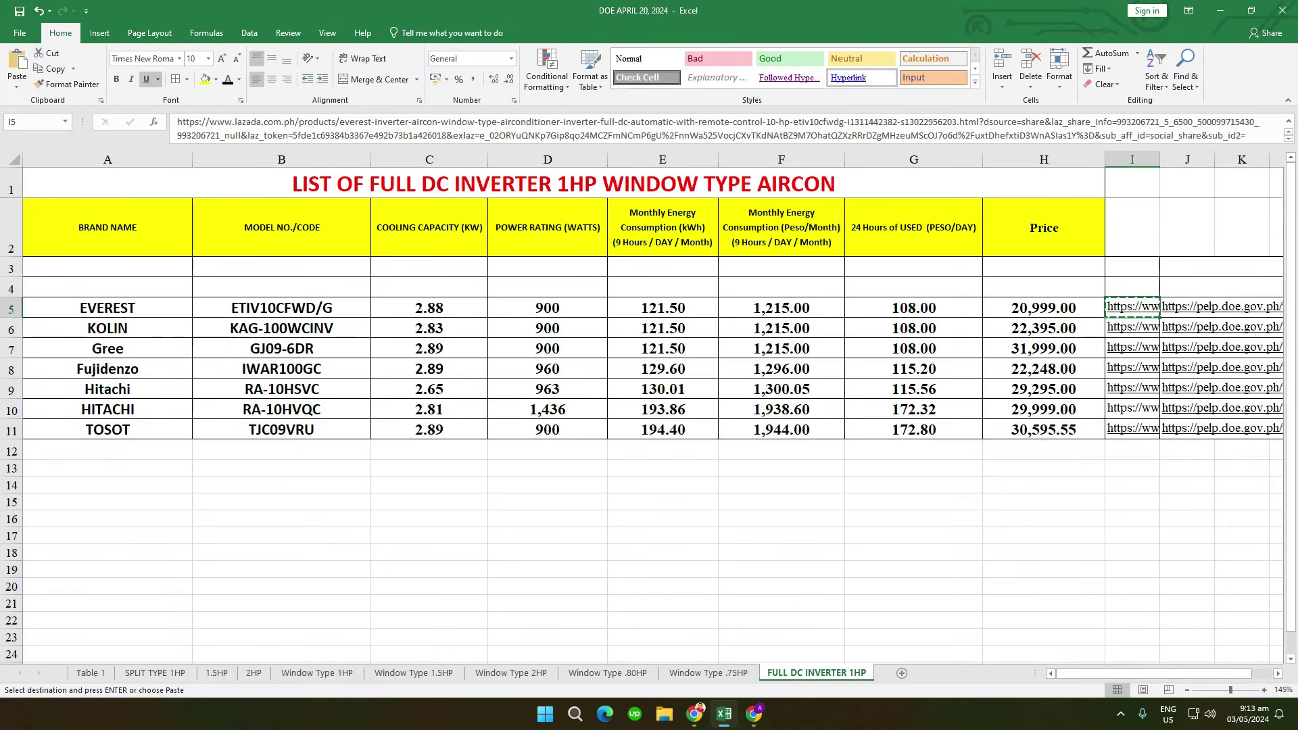
left_click(460, 579)
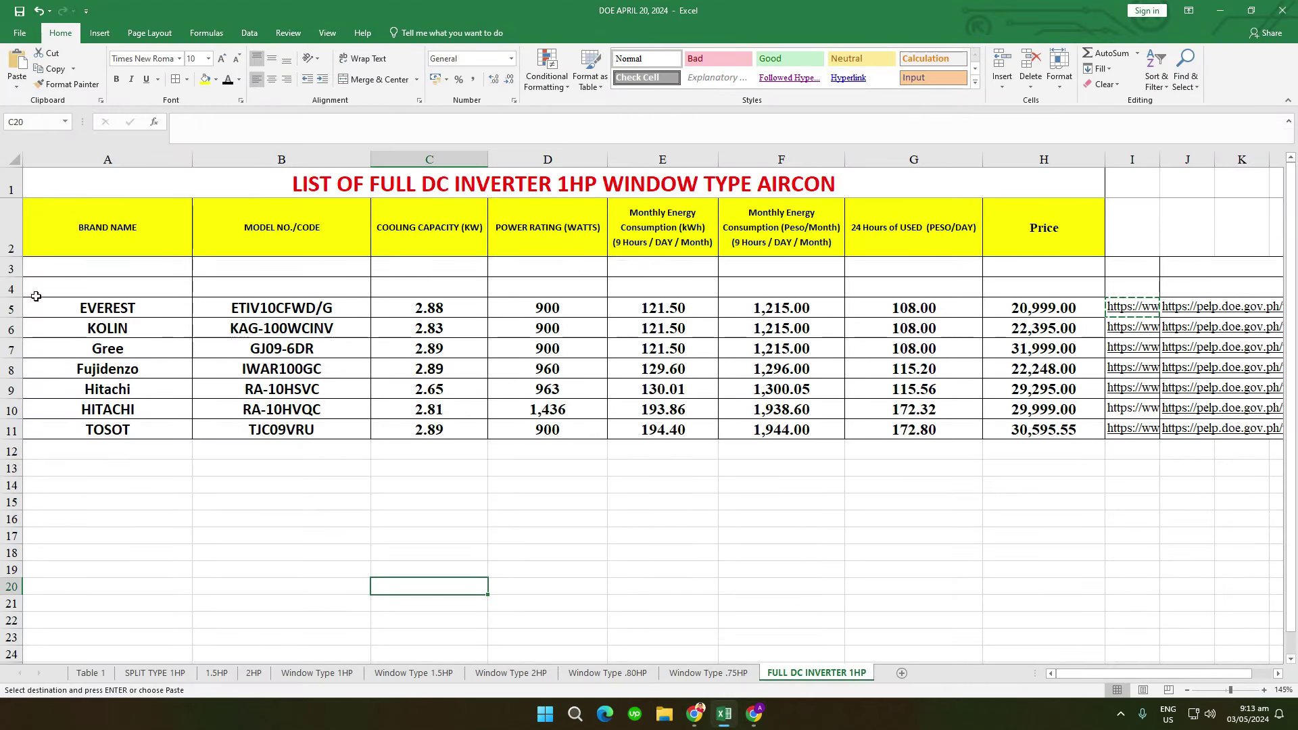
left_click(9, 288)
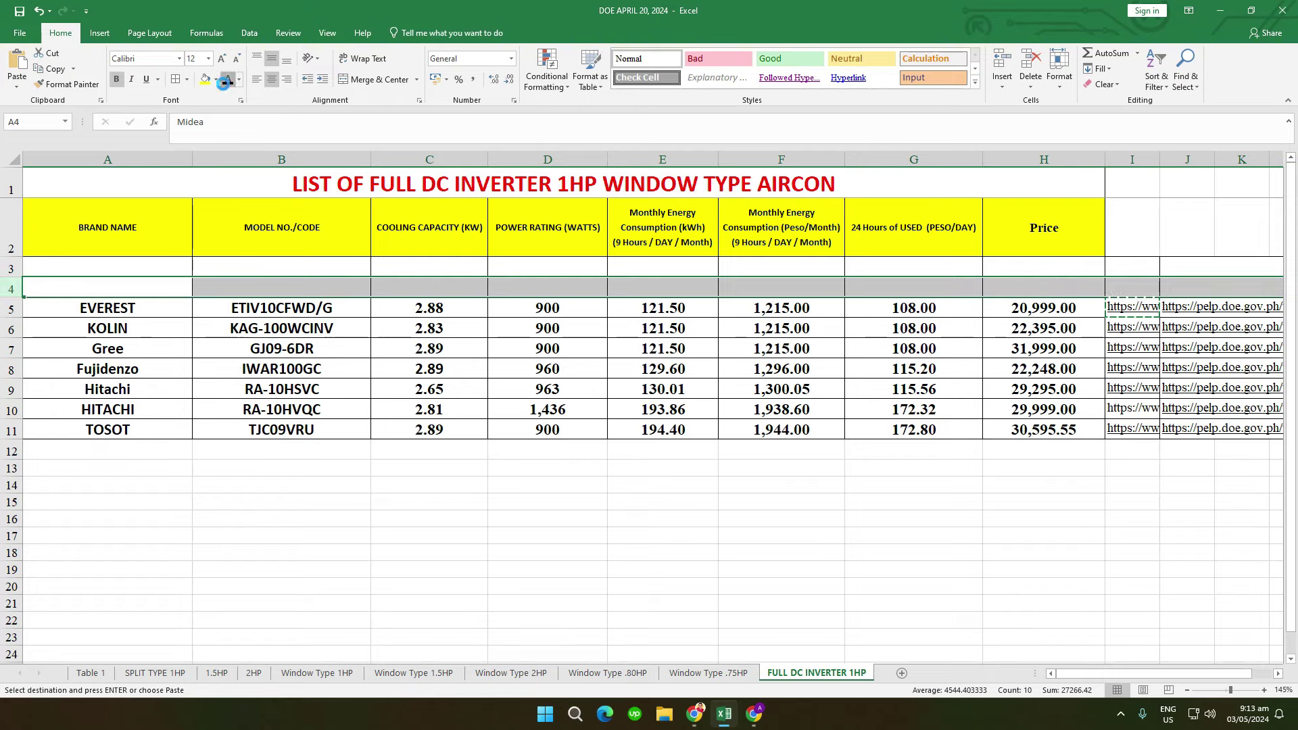
key("Return")
Step: Go through the row 4 Midea entry from model code to price, including cooling capacity, power rating and energy costs
left_click(290, 415)
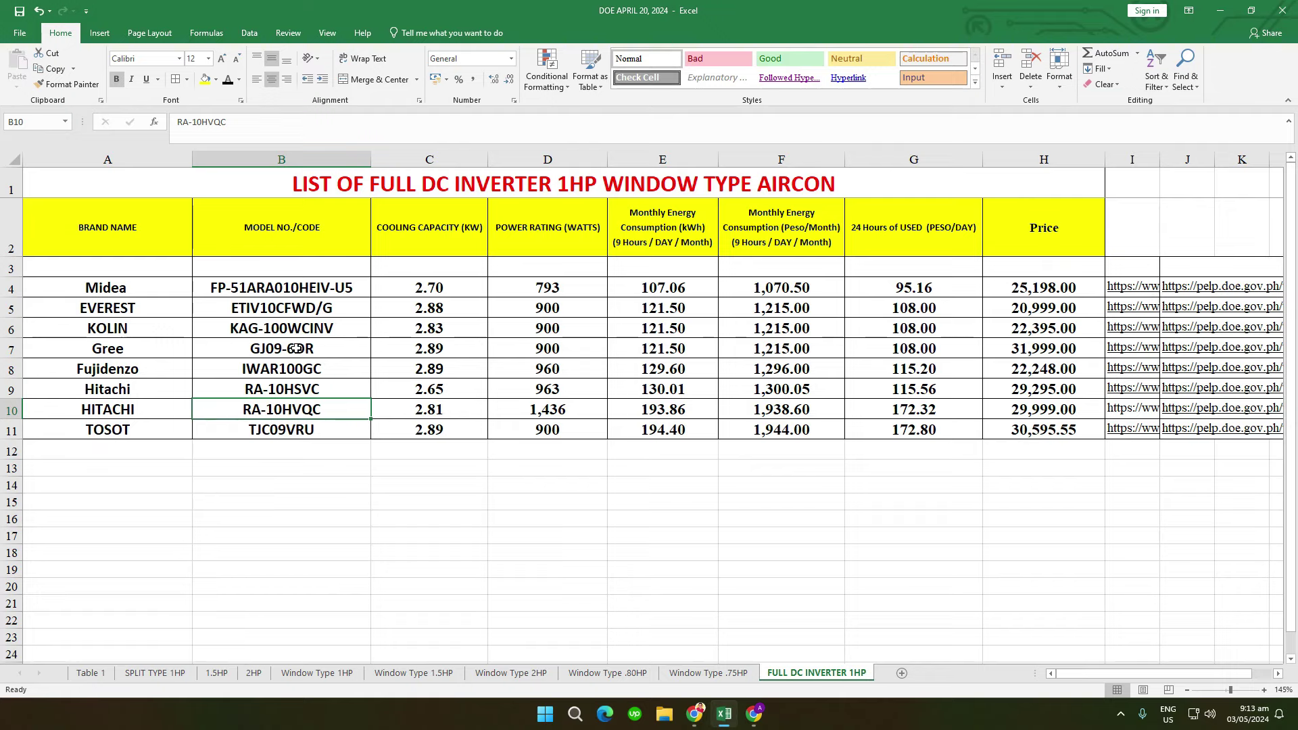
left_click(360, 326)
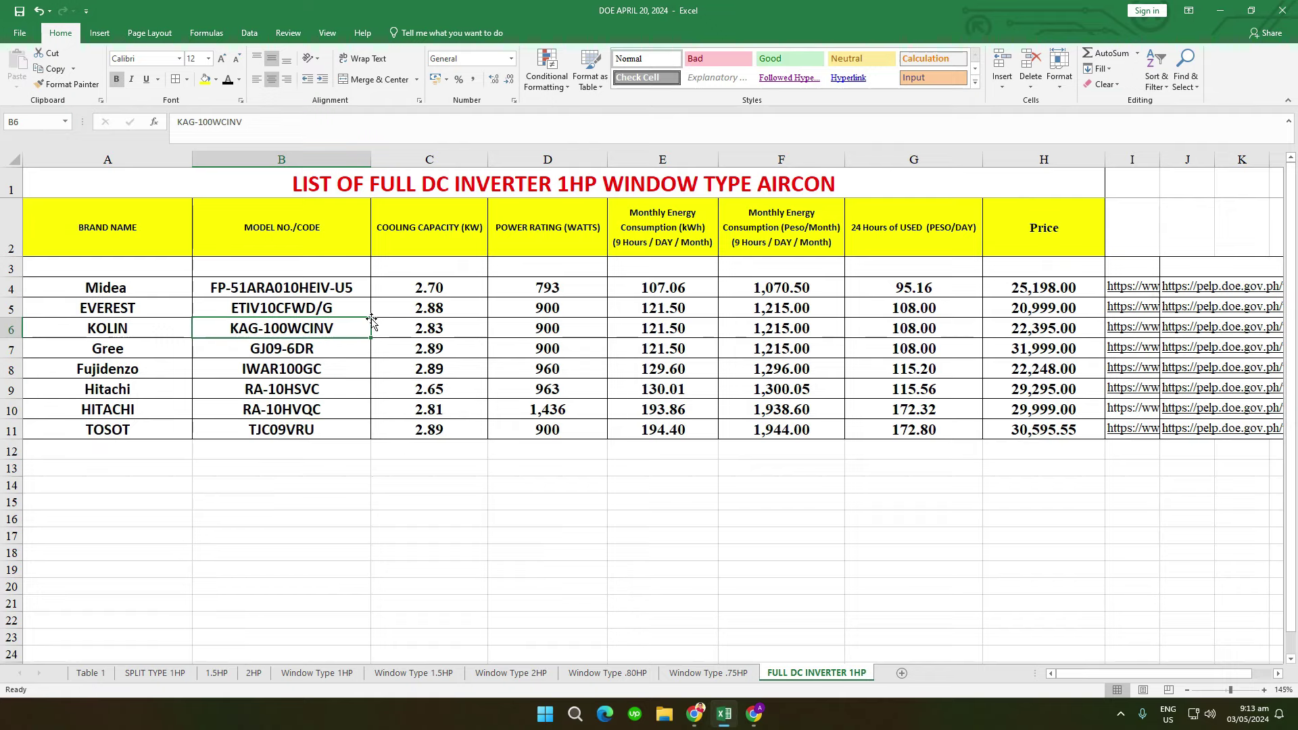
left_click(353, 286)
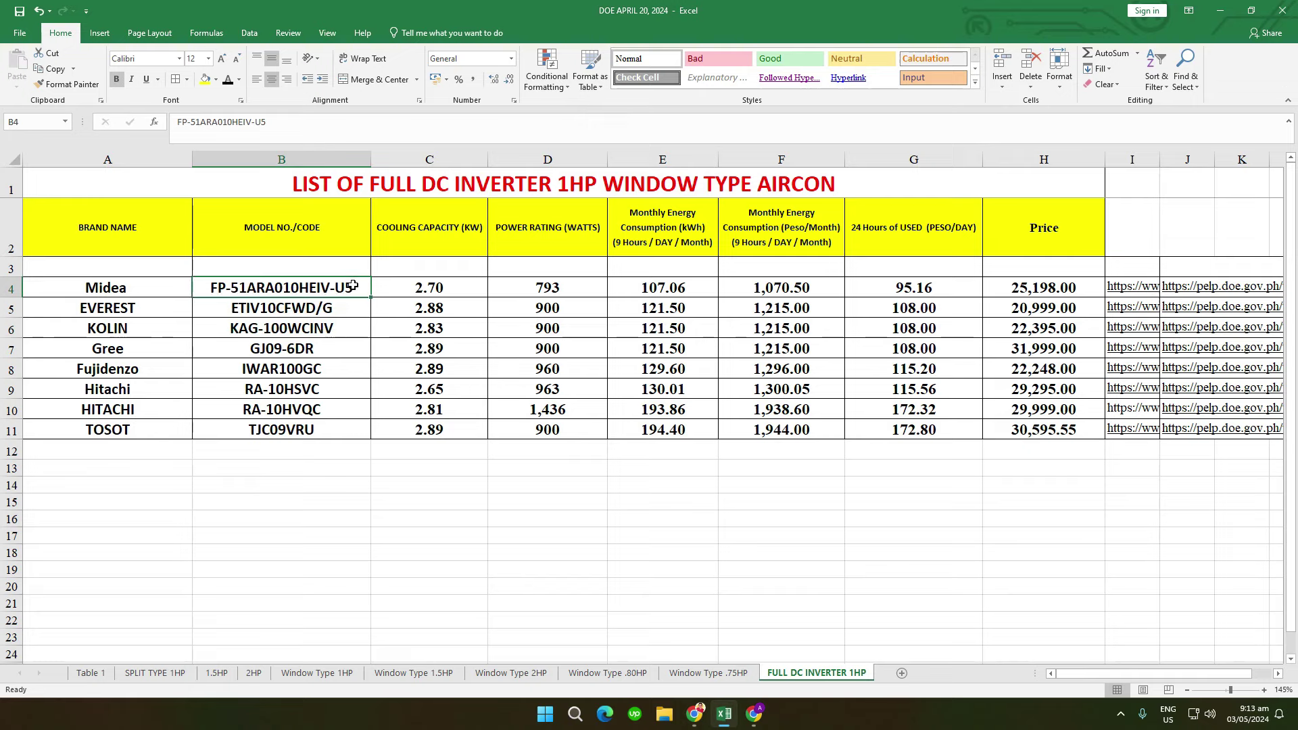
left_click(450, 294)
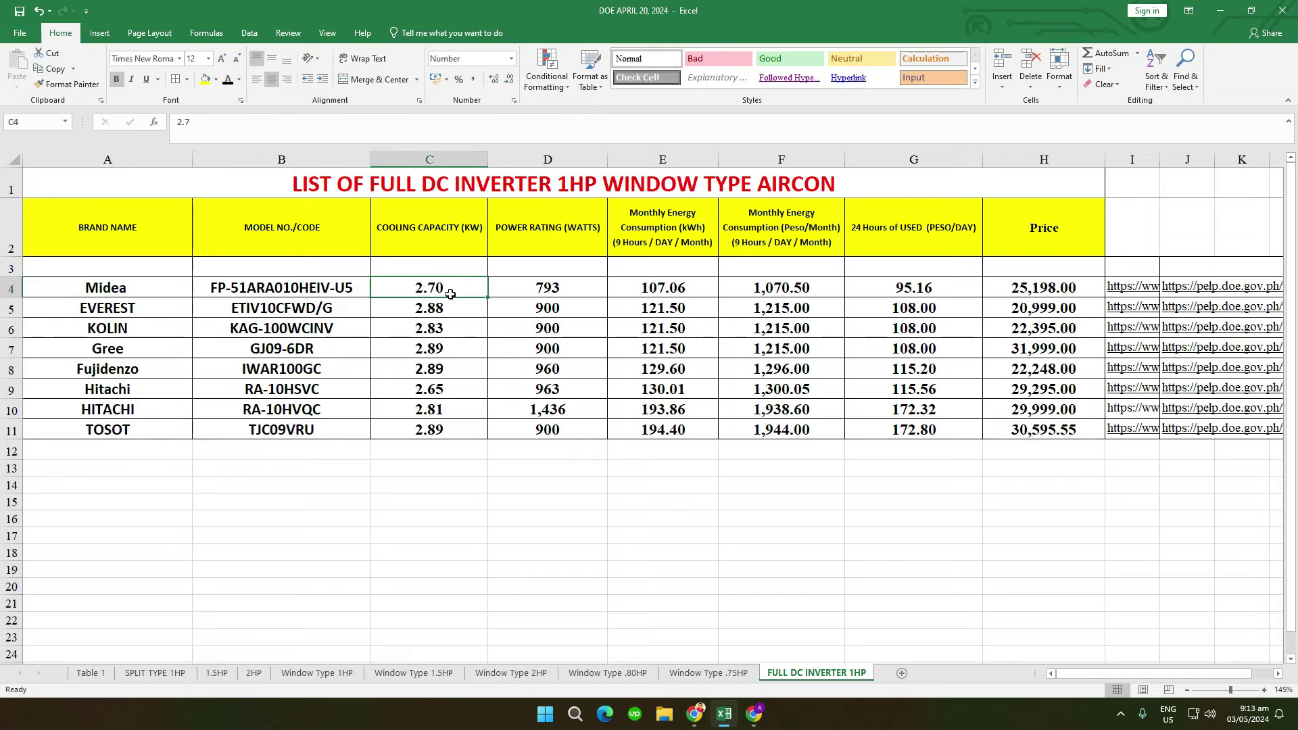
left_click(581, 288)
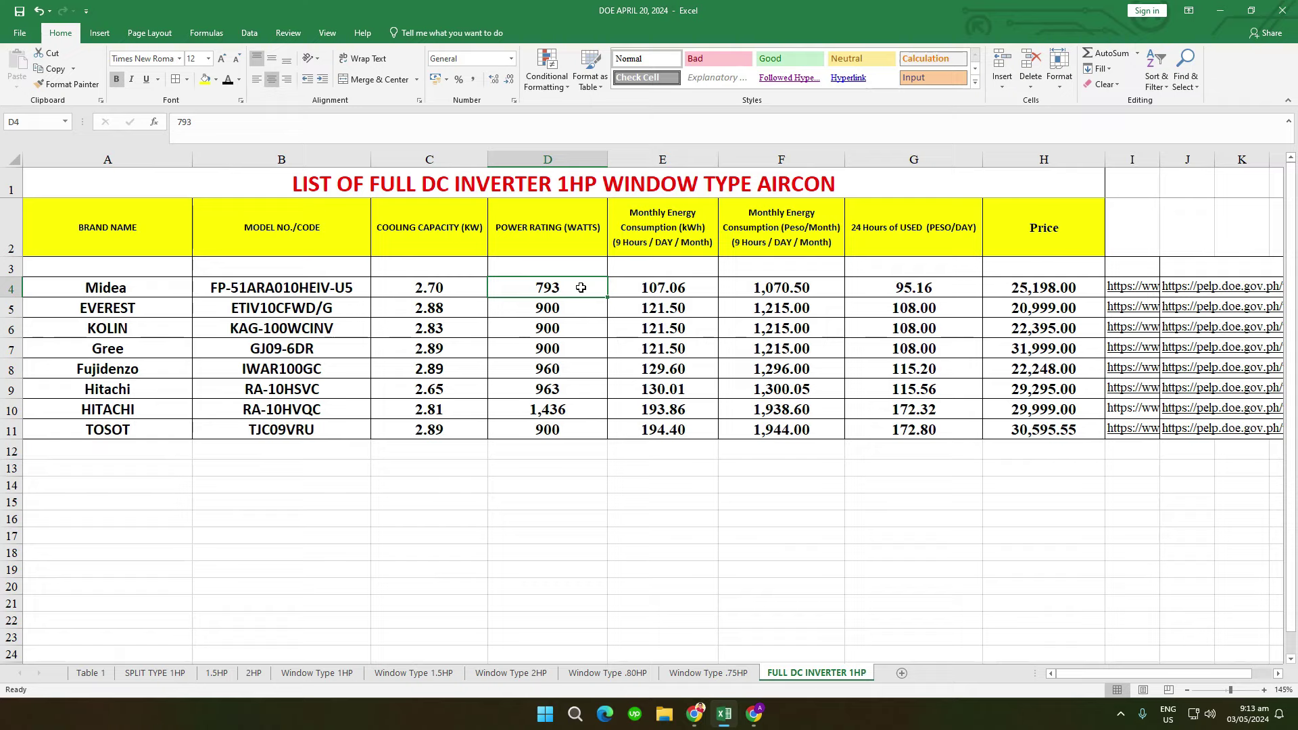
left_click(700, 290)
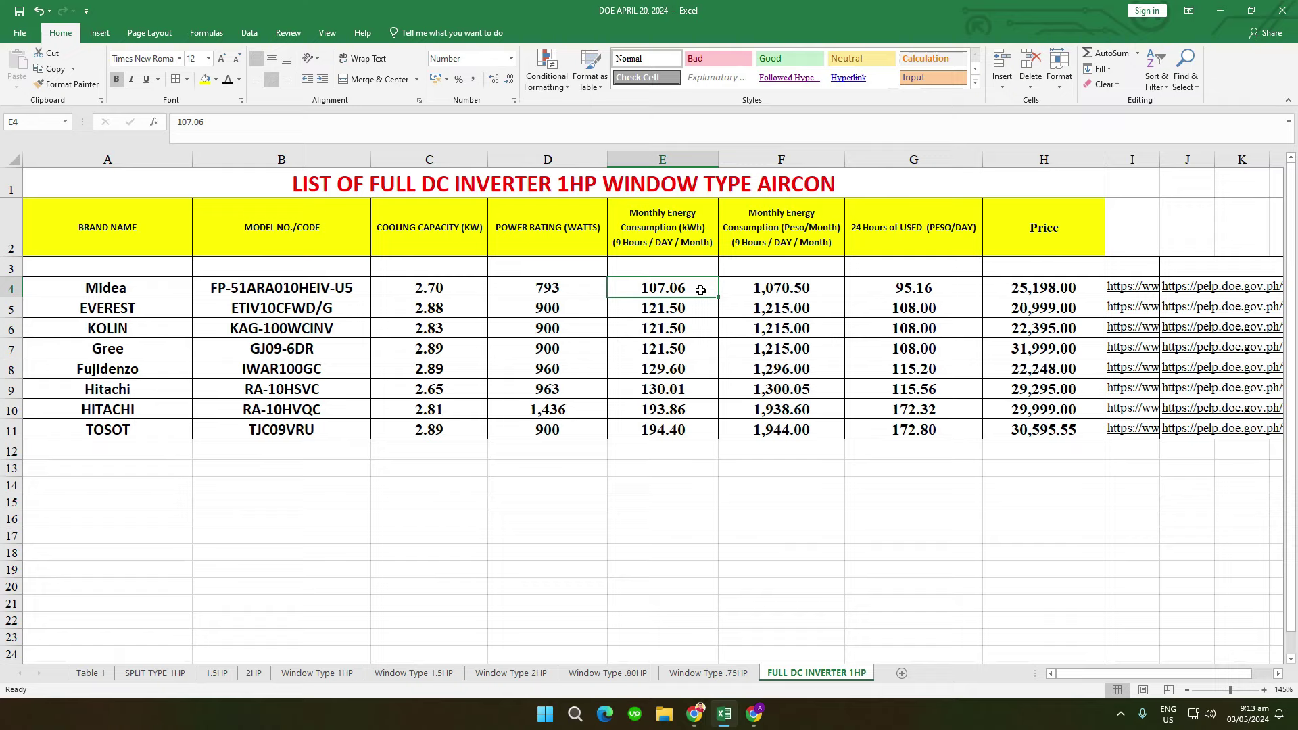
left_click(831, 290)
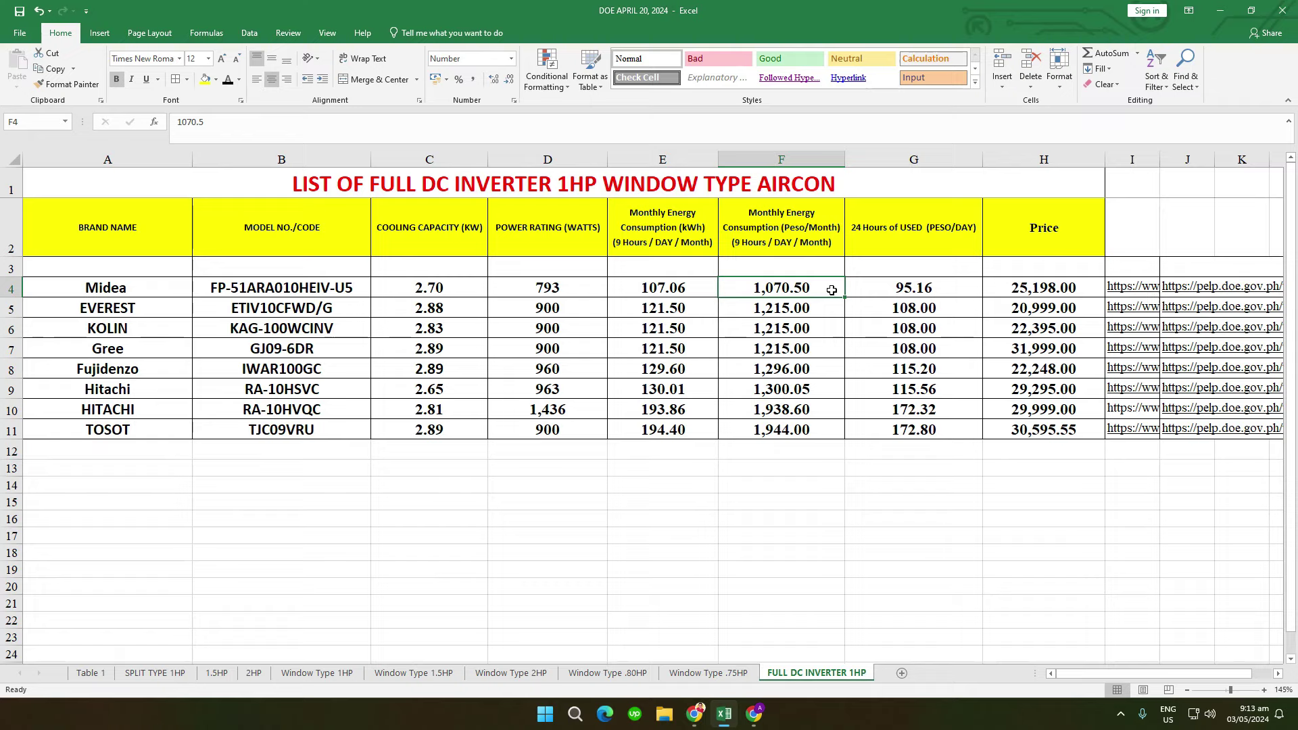
left_click(945, 288)
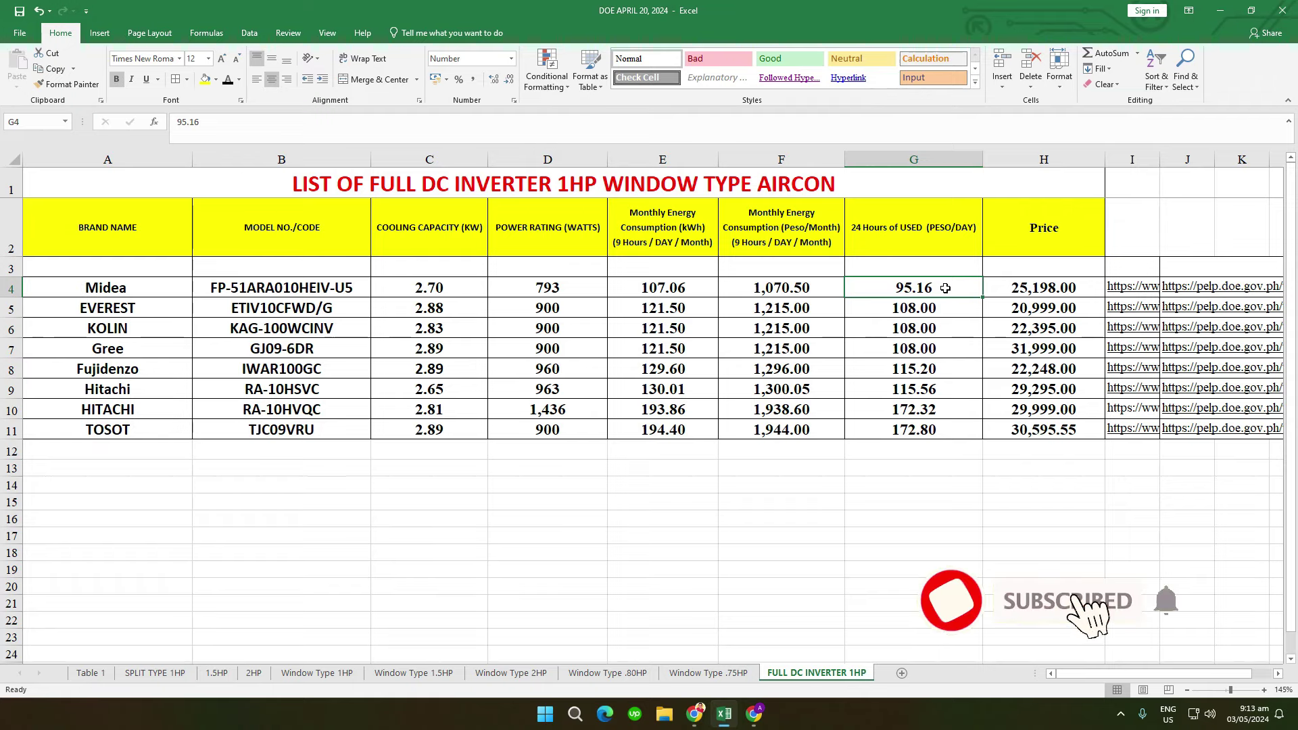
left_click(964, 325)
left_click(1045, 284)
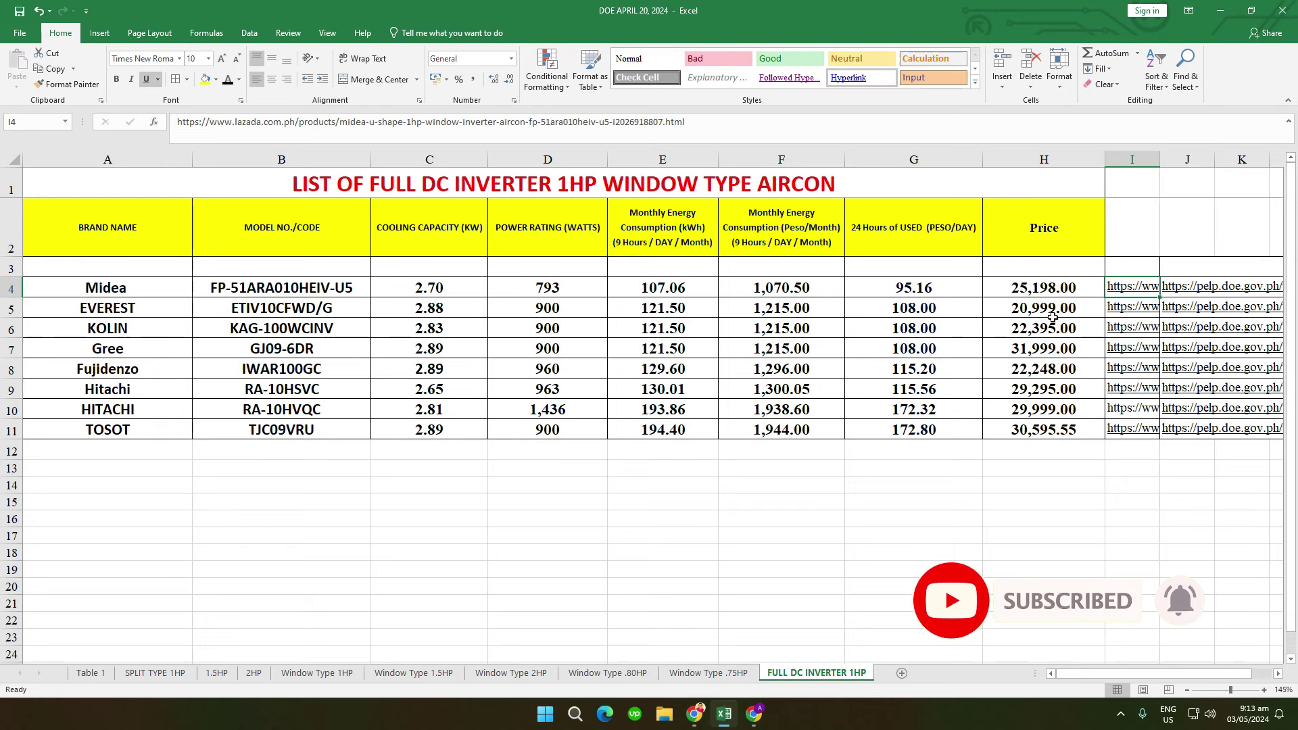
Step: Copy the Lazada link in row 4 and open the Midea FP-51ARA010HEIV-U5 listing in Chrome
key("Right")
key("ctrl+c")
key("alt+Tab")
left_click(473, 42)
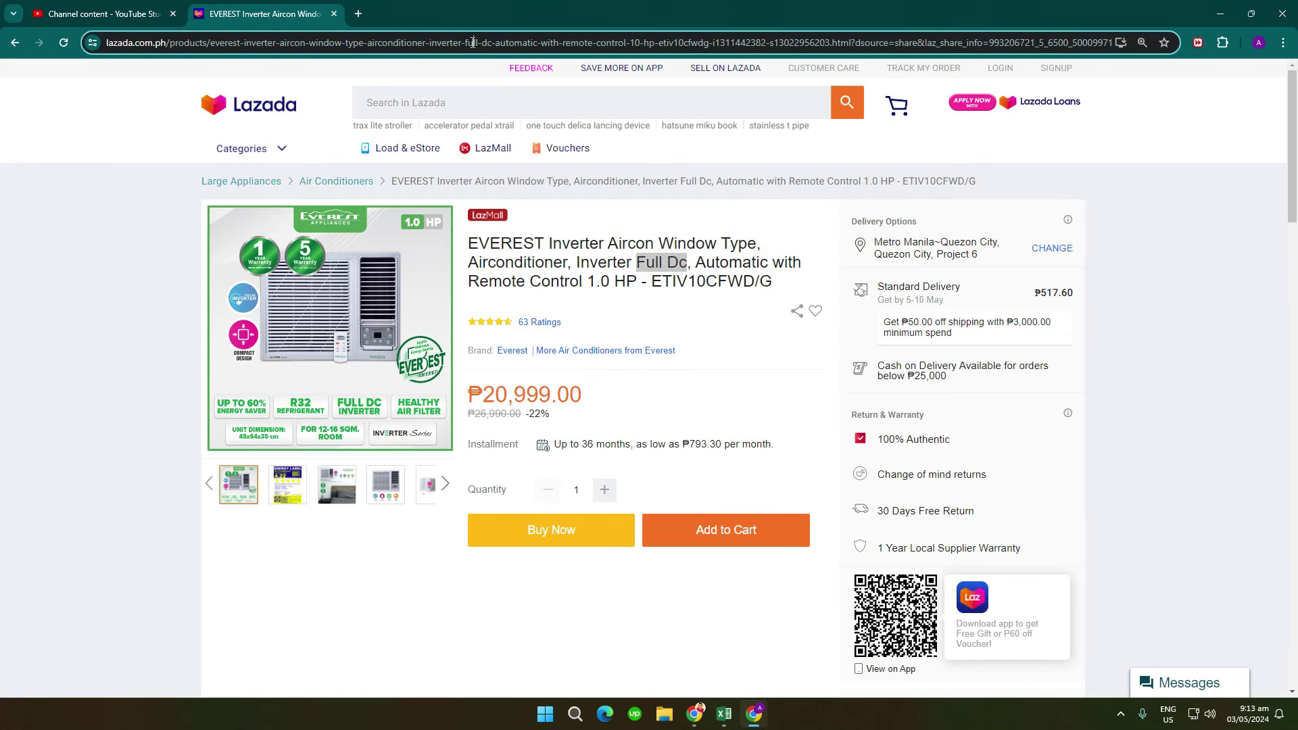
key("ctrl+v")
key("Return")
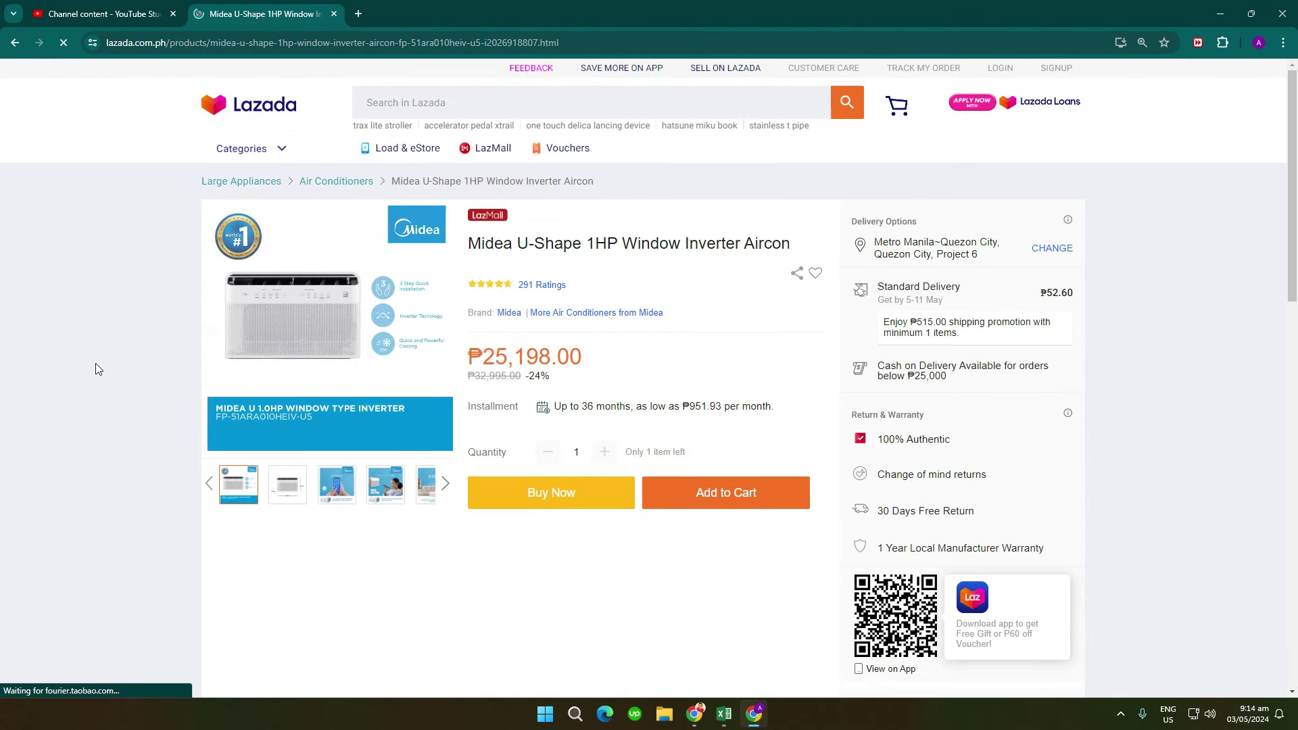
Step: Examine the U-Shape wording in the Midea listing's title and the model details in its product description
mouse_move(440, 295)
left_click_drag(518, 245, 579, 245)
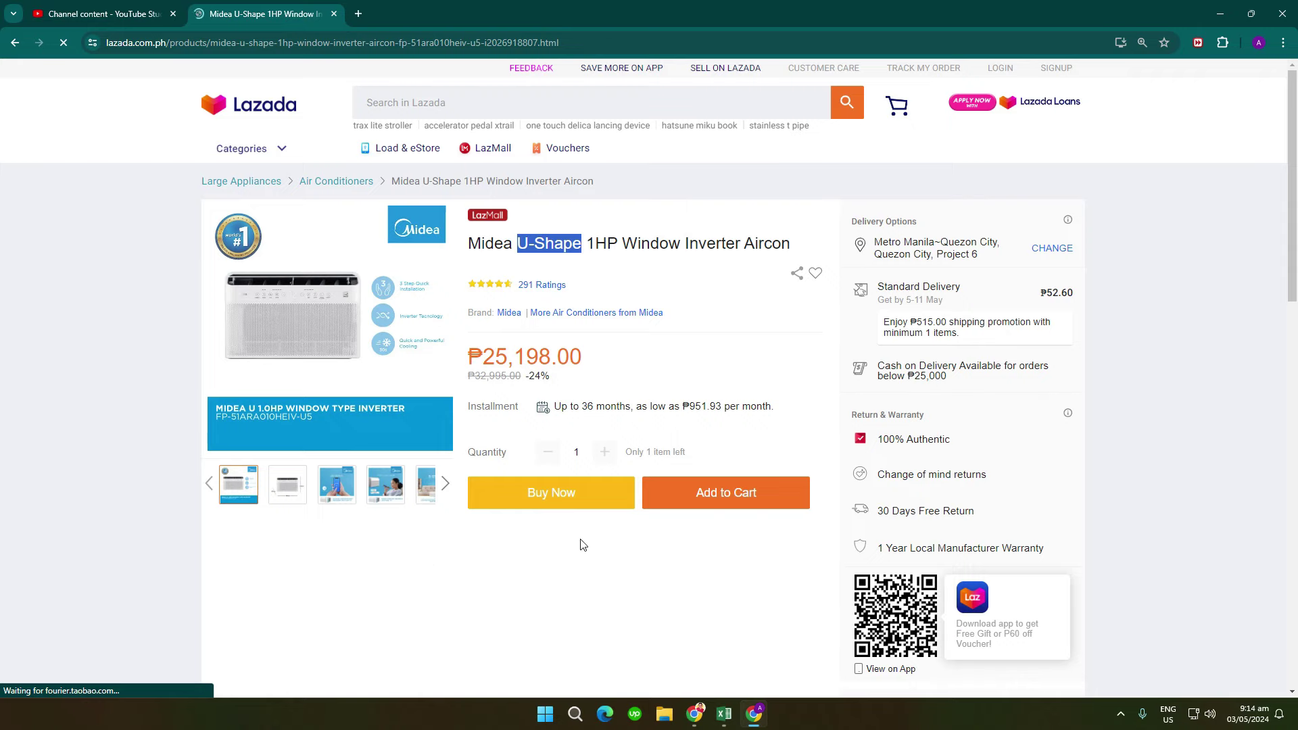
scroll(580, 542, "down", 2)
scroll(580, 544, "down", 2)
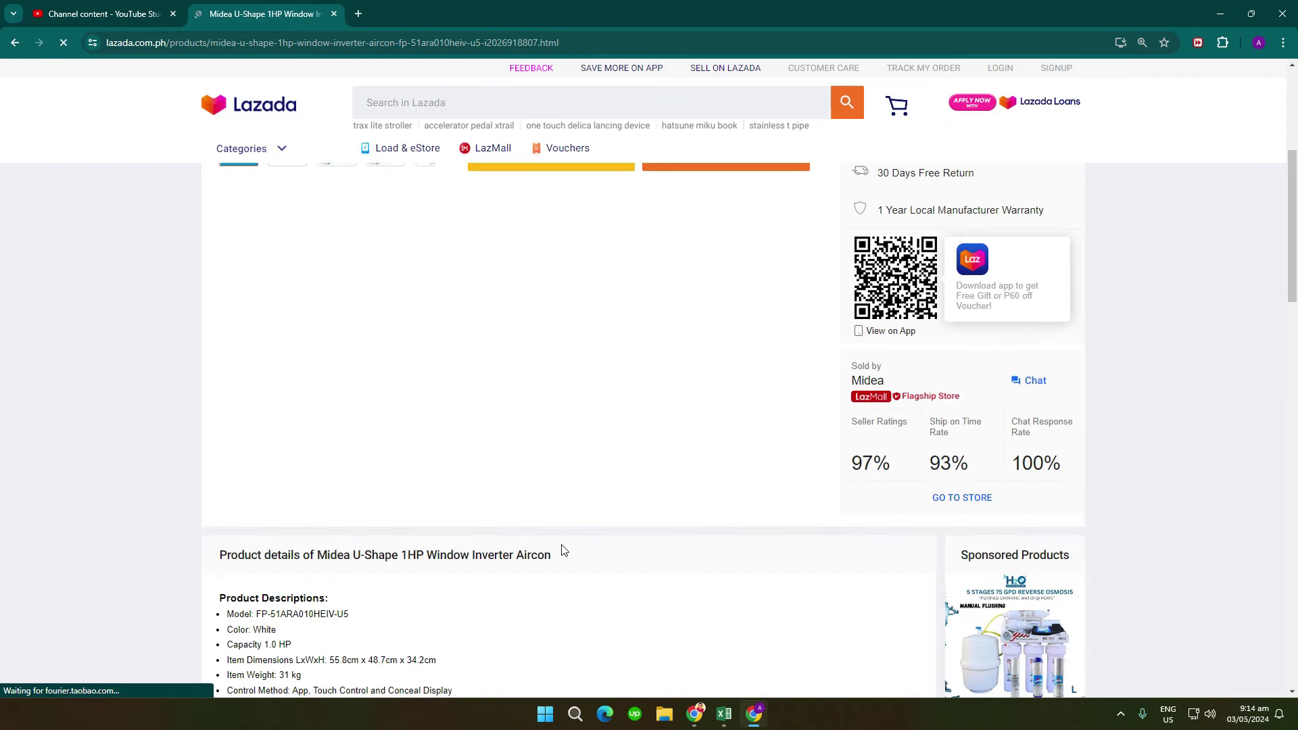
Step: Search Google in a new tab for the listing's model text, Model: FP-51ARA010HEIV-U5
left_click_drag(350, 616, 229, 615)
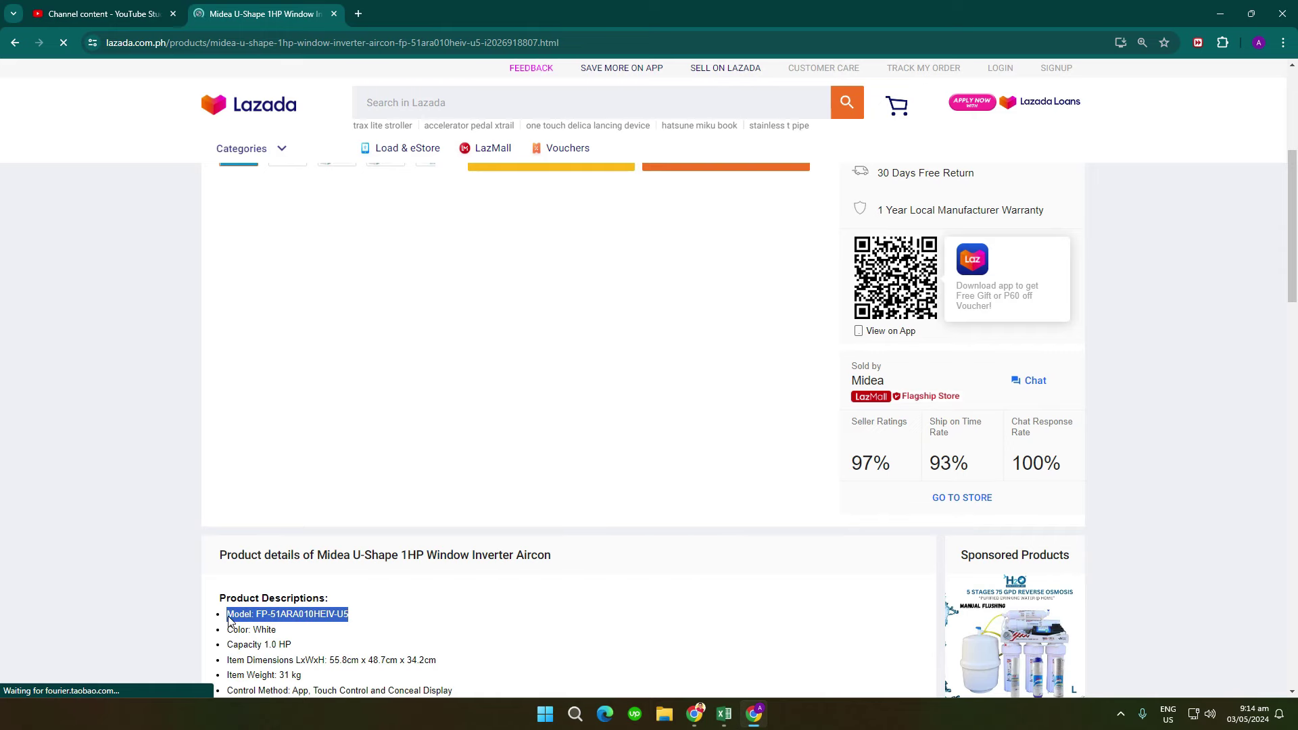
left_click(357, 14)
key("ctrl+v")
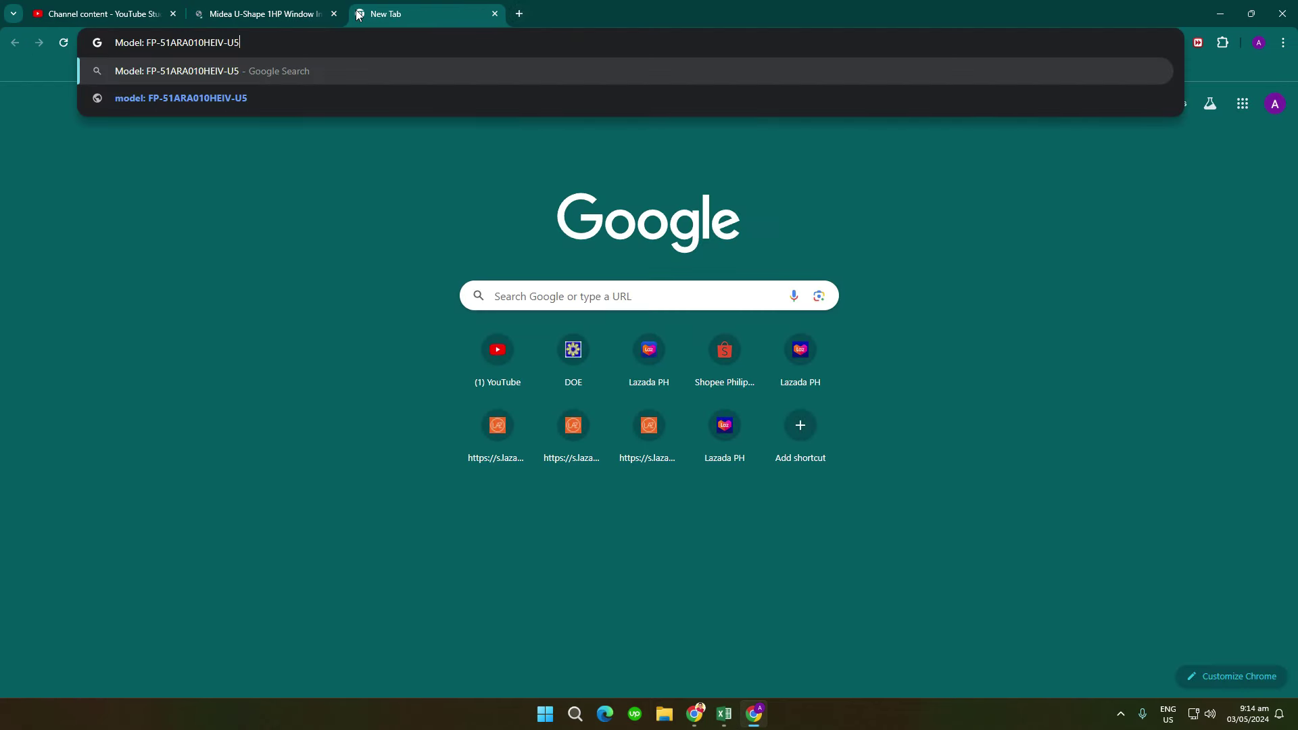
key("Return")
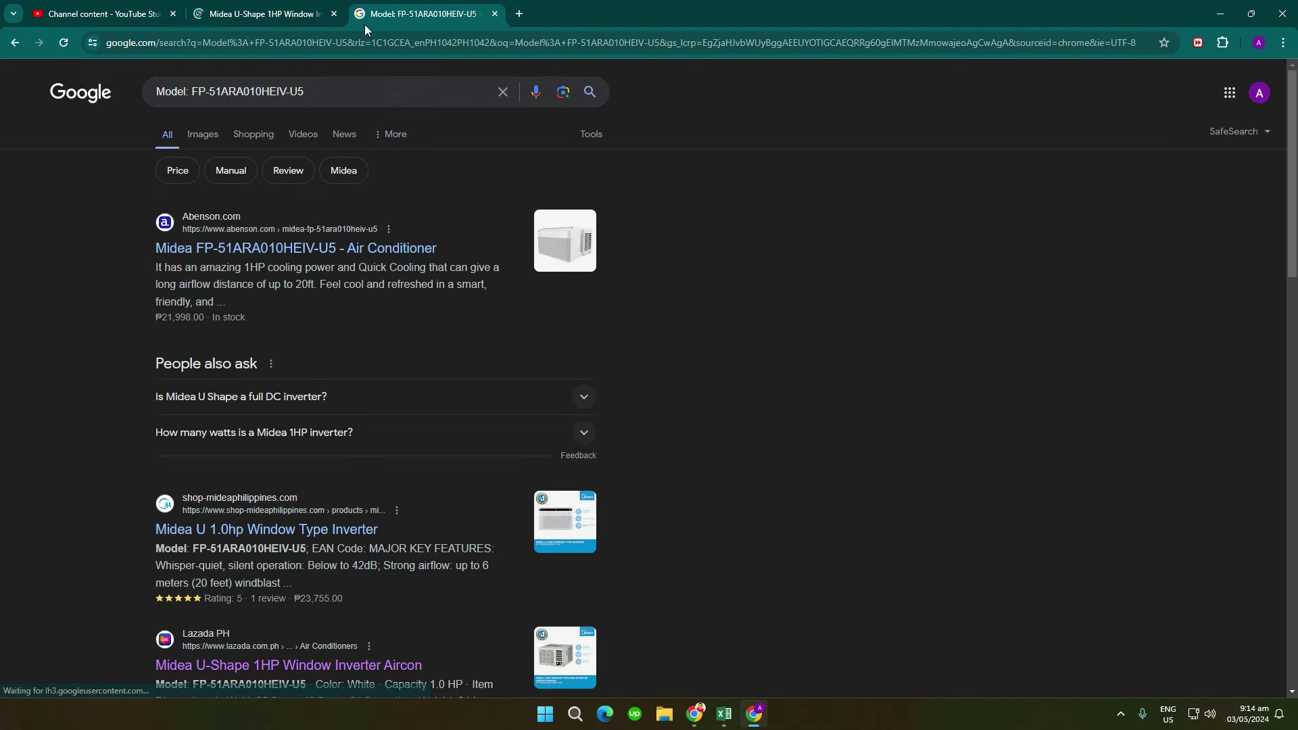
Step: Open Midea's own U-Shaped 1.0hp Window Type page from the results, dismiss the cookie notice and highlight the Full DC Inverter feature
scroll(413, 313, "down", 4)
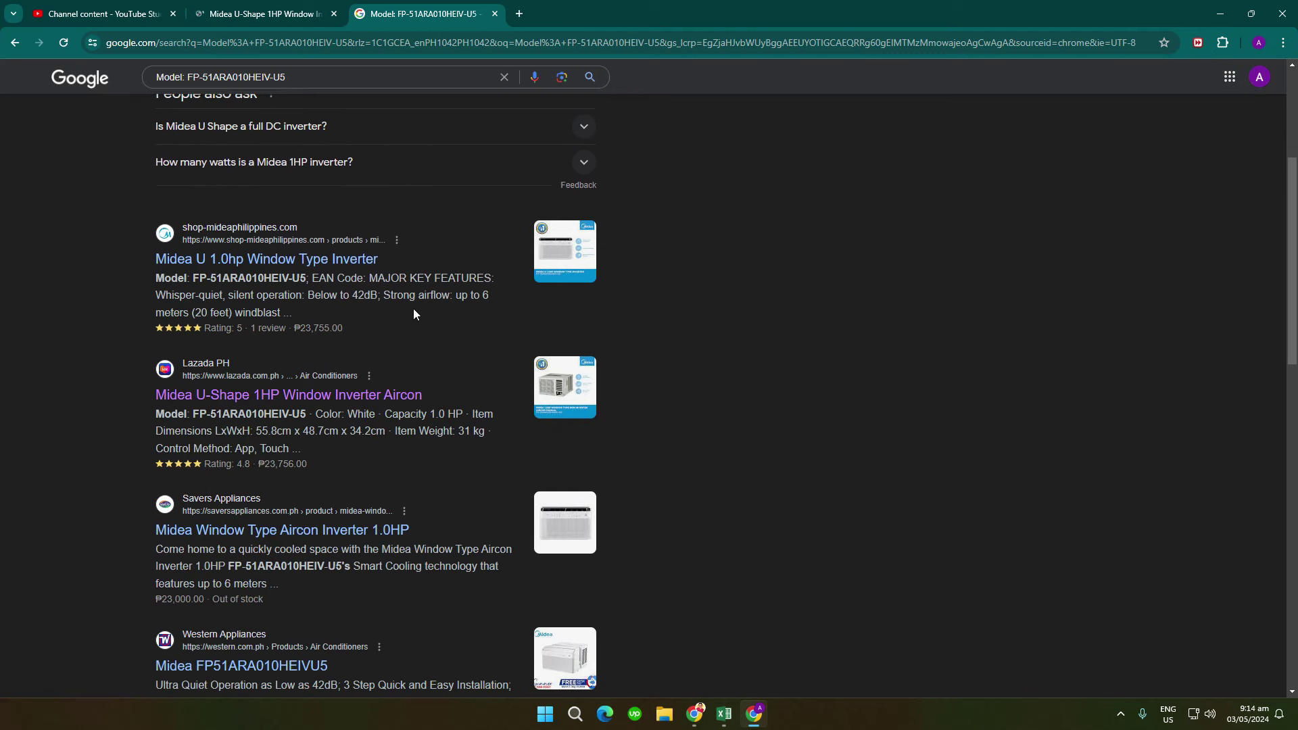
scroll(413, 313, "down", 5)
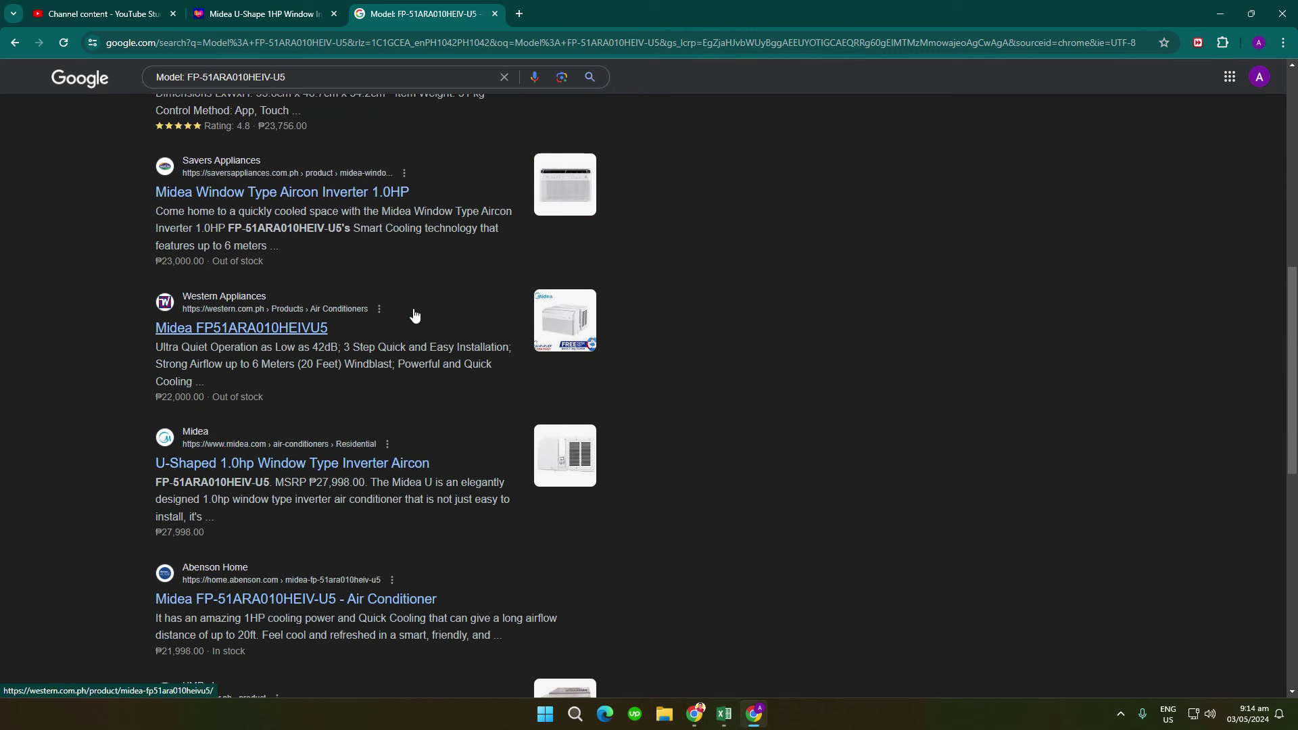
left_click(379, 462)
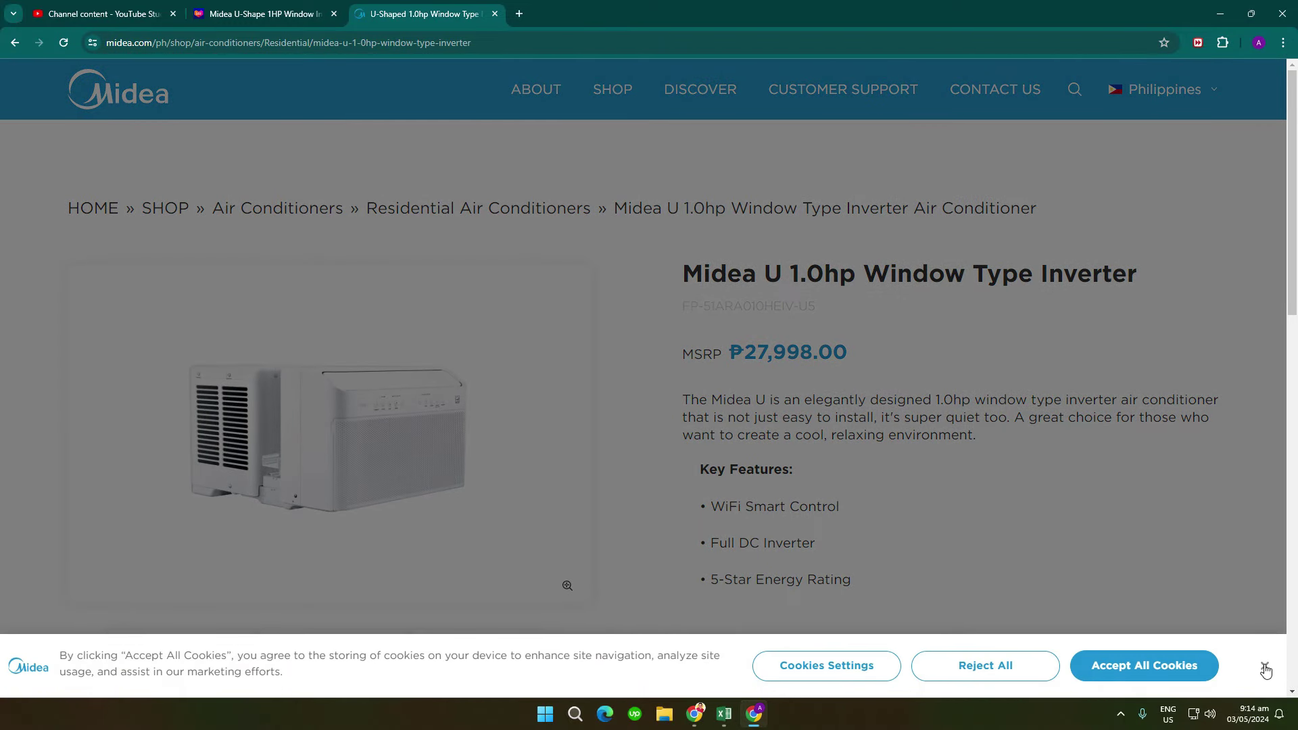
left_click(1265, 669)
left_click_drag(709, 544, 816, 547)
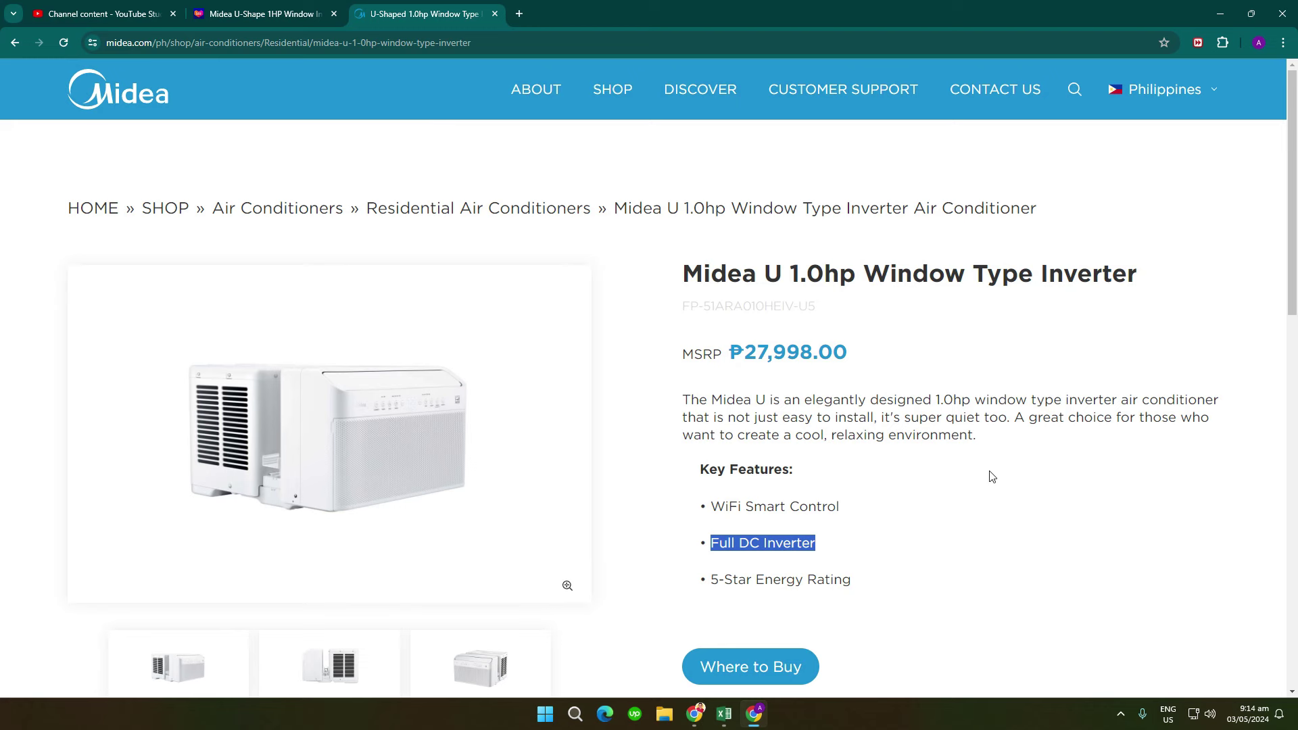
Step: Compare the Midea unit's Lazada price with the manufacturer page, and check the Lazada listing's seller details and ratings
left_click(263, 14)
scroll(777, 419, "up", 5)
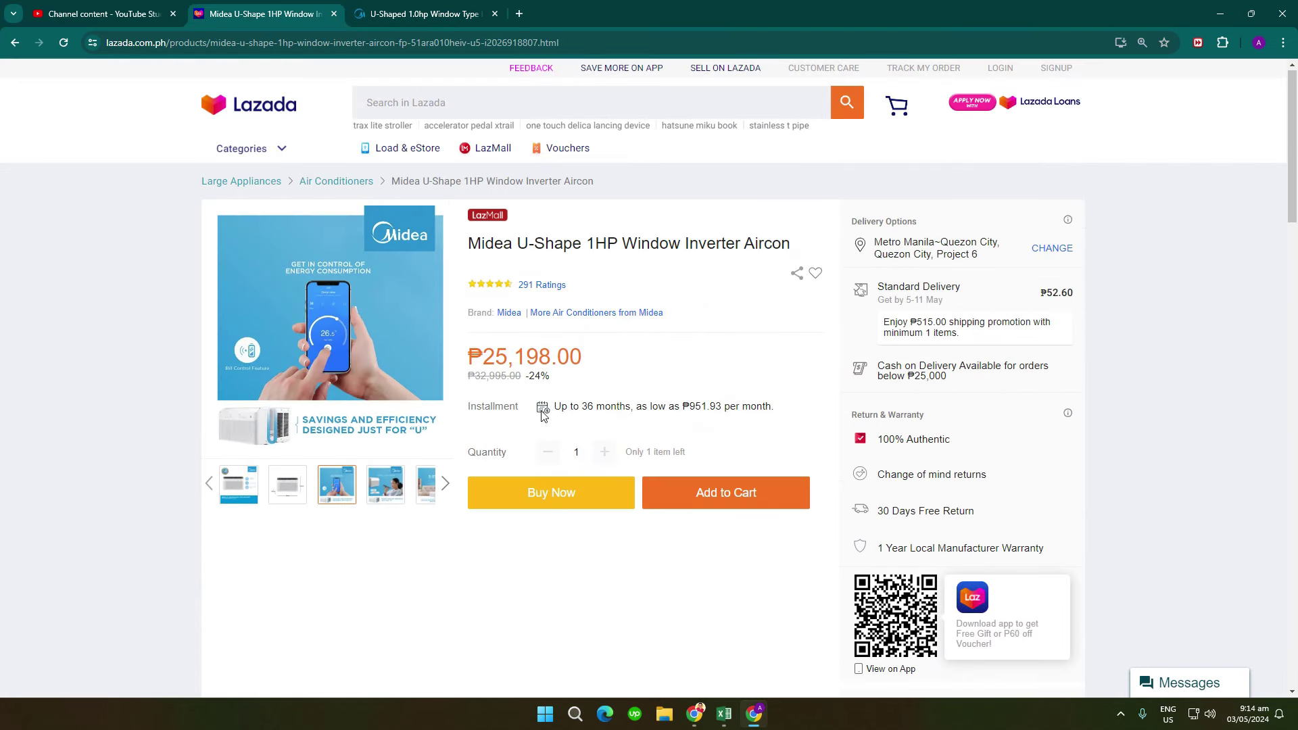
left_click_drag(486, 356, 549, 375)
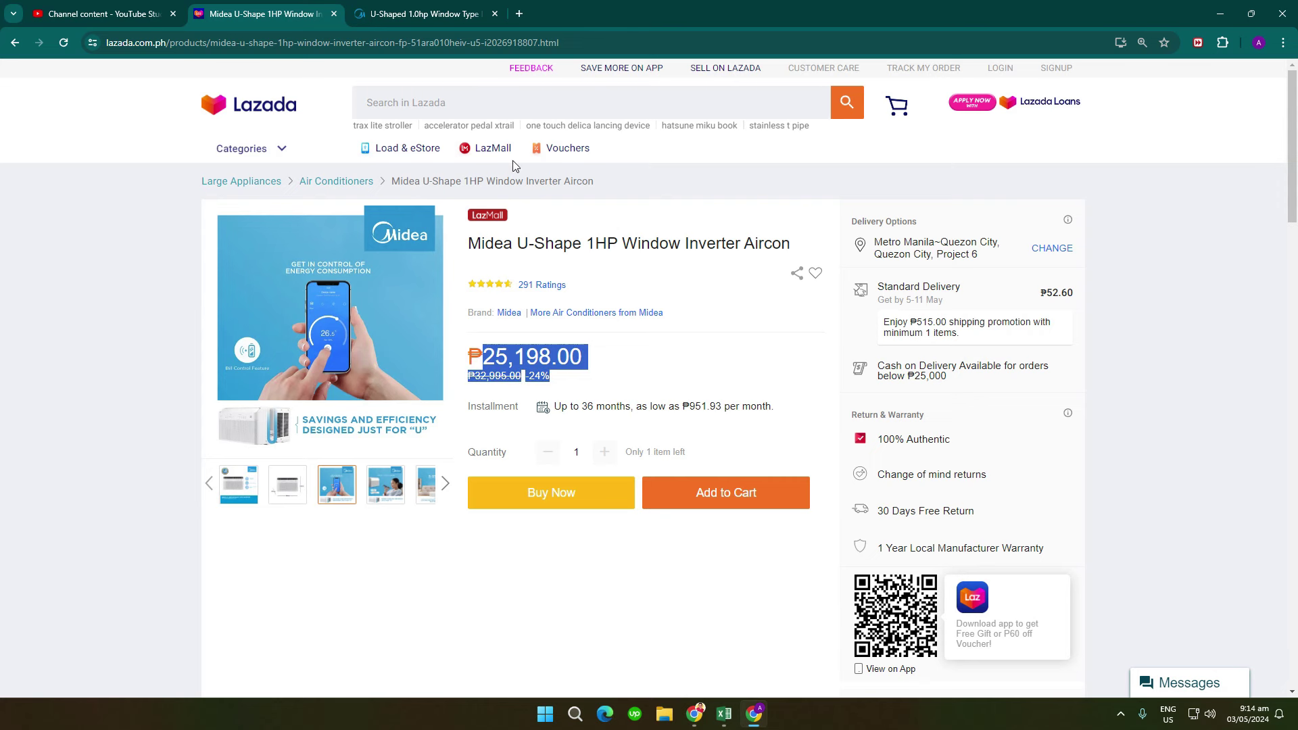
left_click(426, 13)
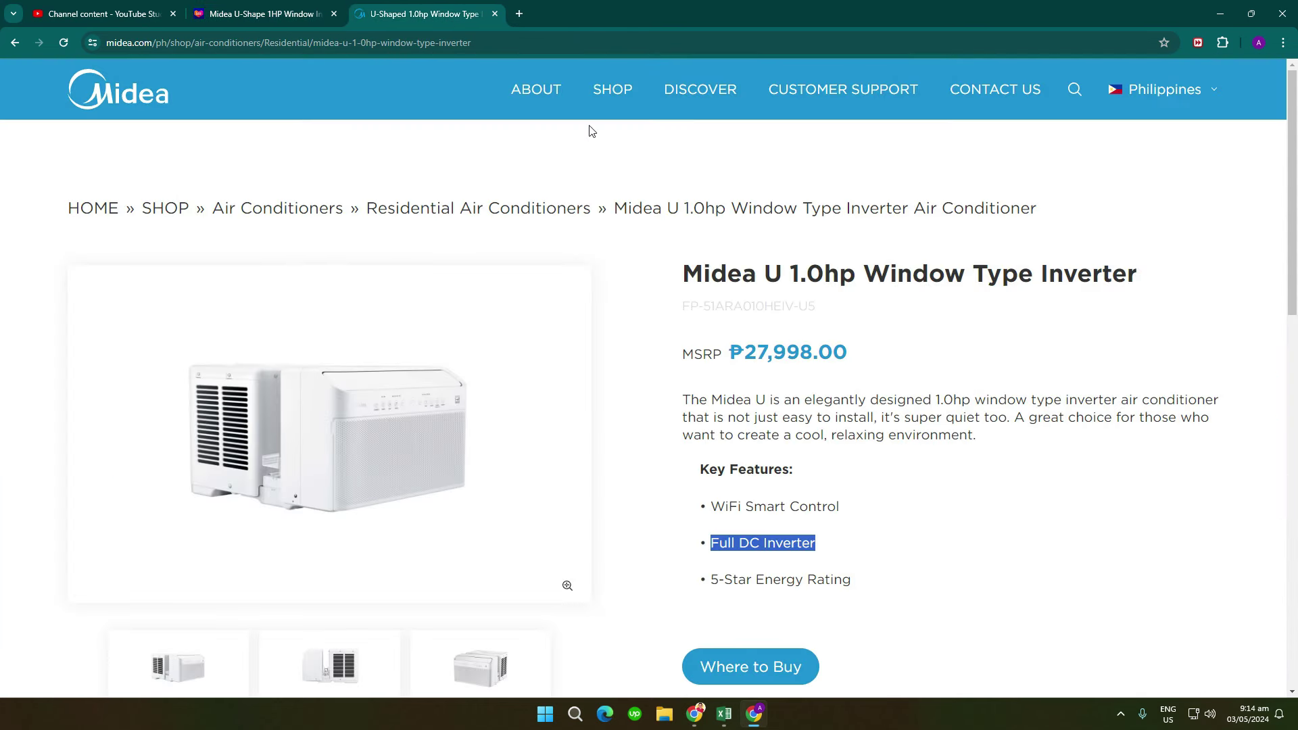
left_click(263, 13)
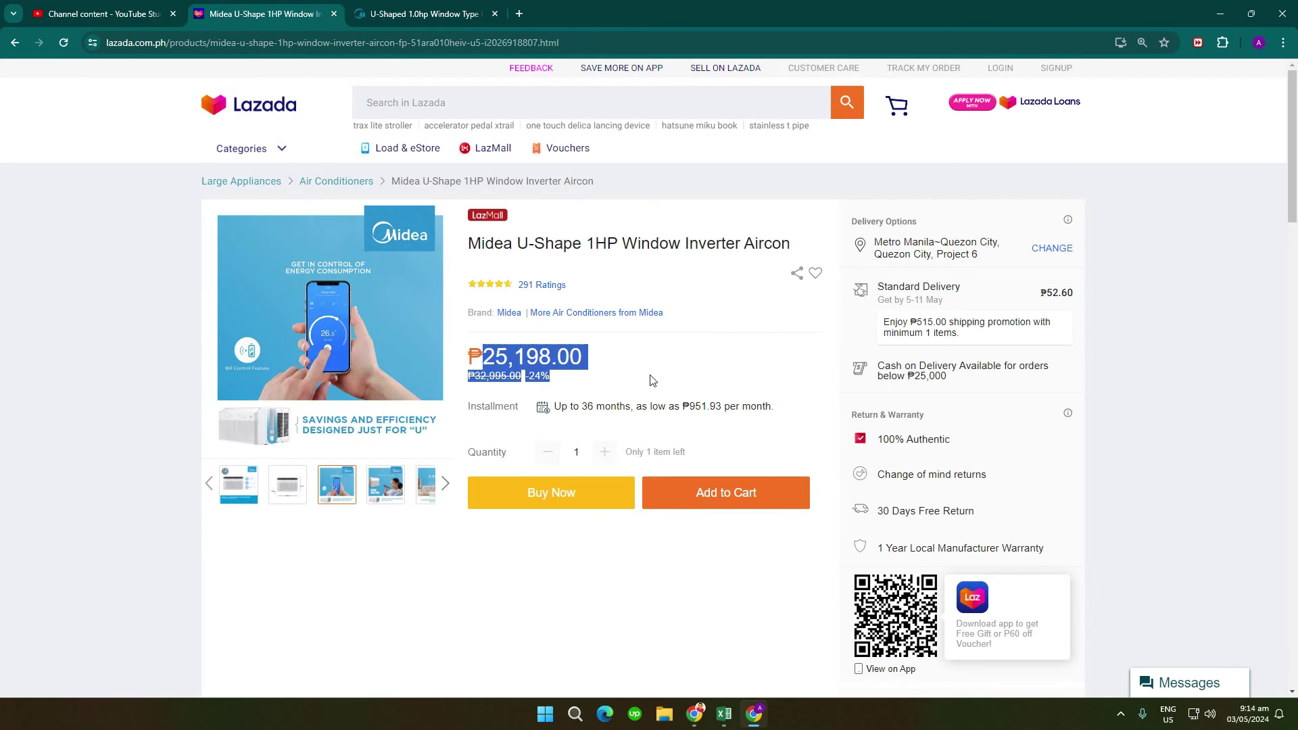
left_click(612, 562)
scroll(607, 558, "down", 3)
scroll(605, 555, "up", 3)
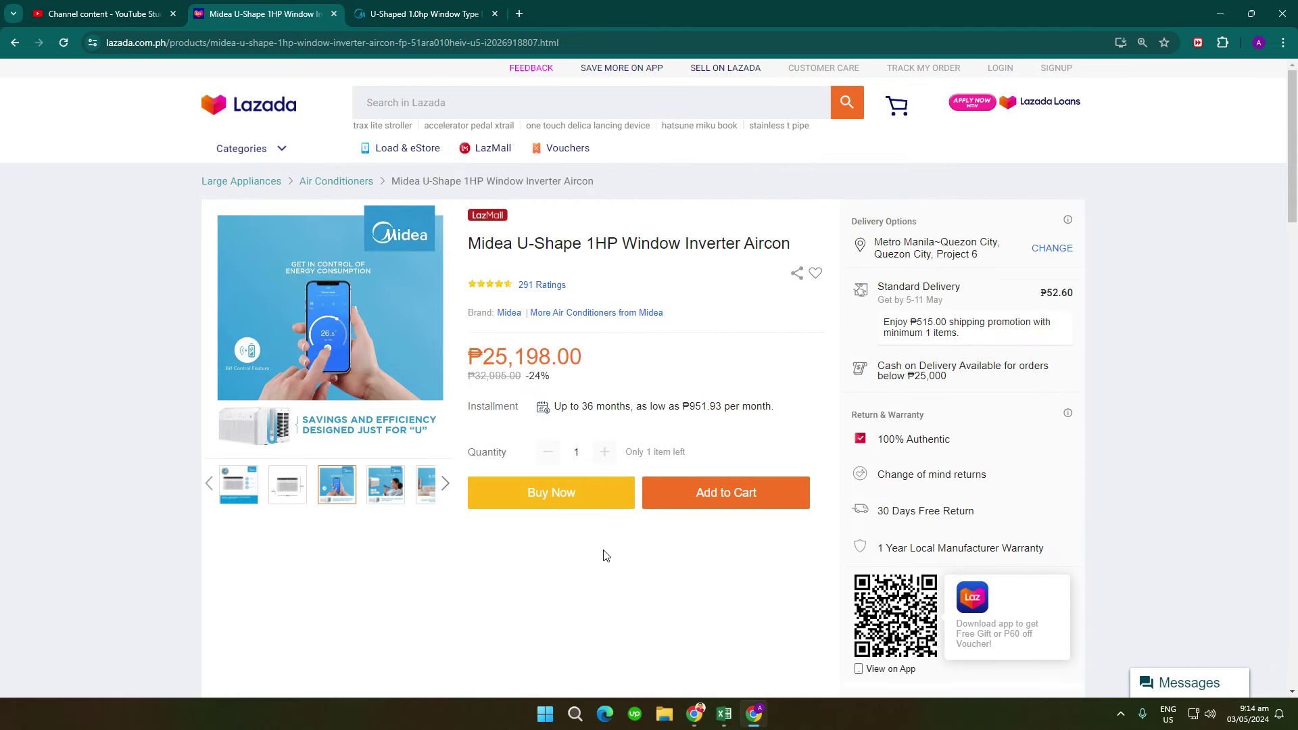
scroll(678, 582, "down", 2)
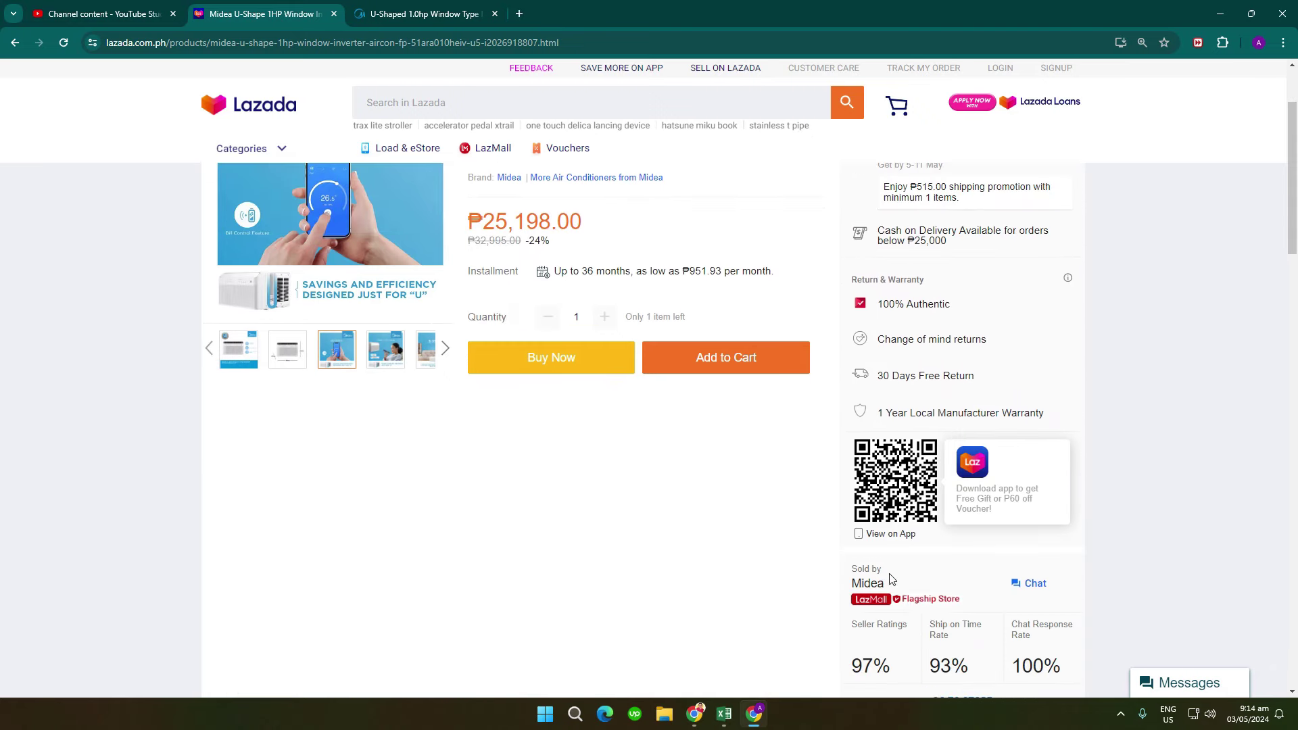
scroll(499, 556, "up", 2)
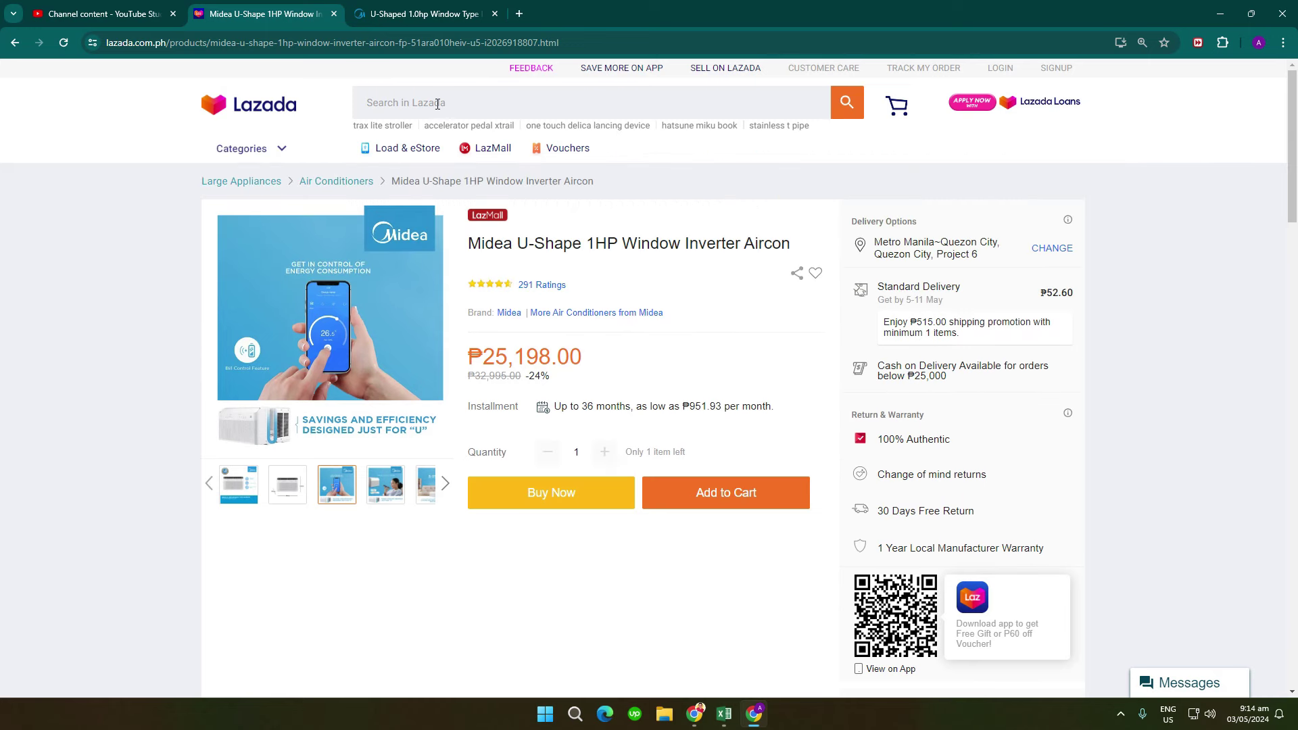
left_click(409, 7)
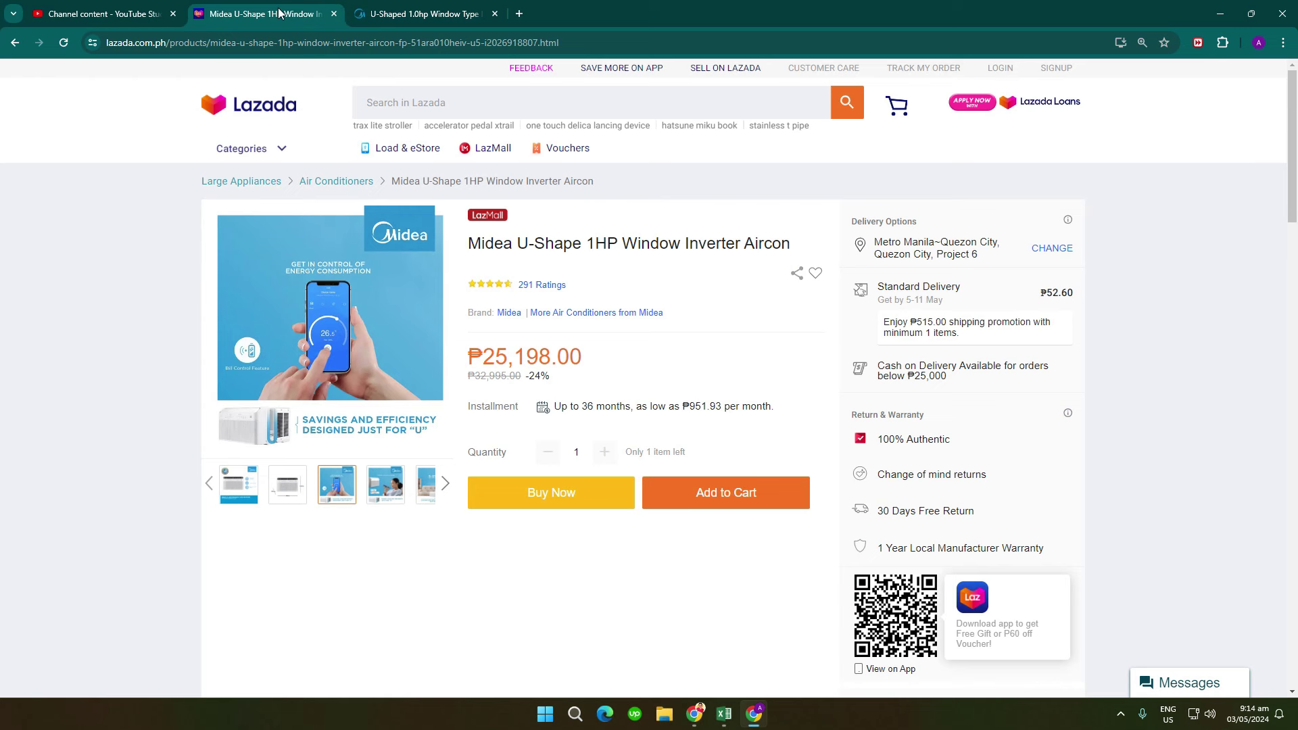
left_click(279, 13)
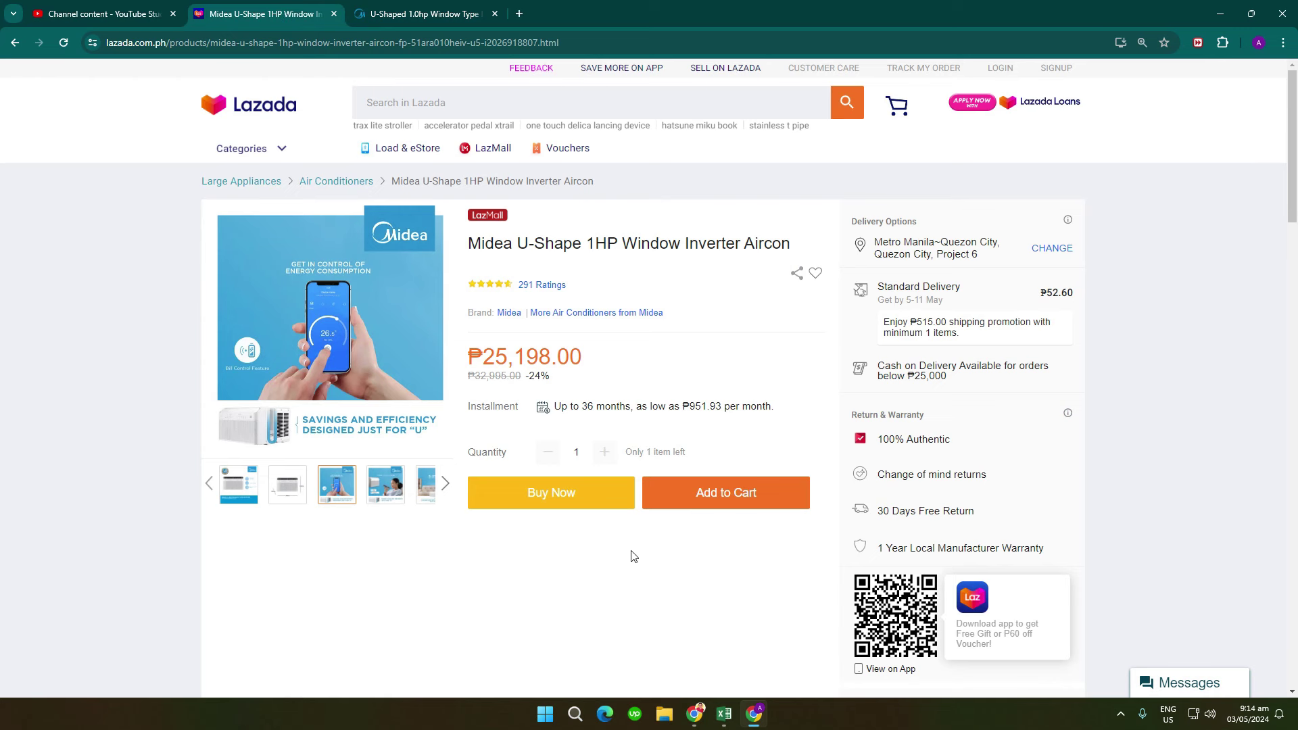
Step: Return to the Excel workbook and make the hidden row 3 entry readable by changing its text to black
left_click(724, 713)
left_click(850, 543)
left_click(590, 387)
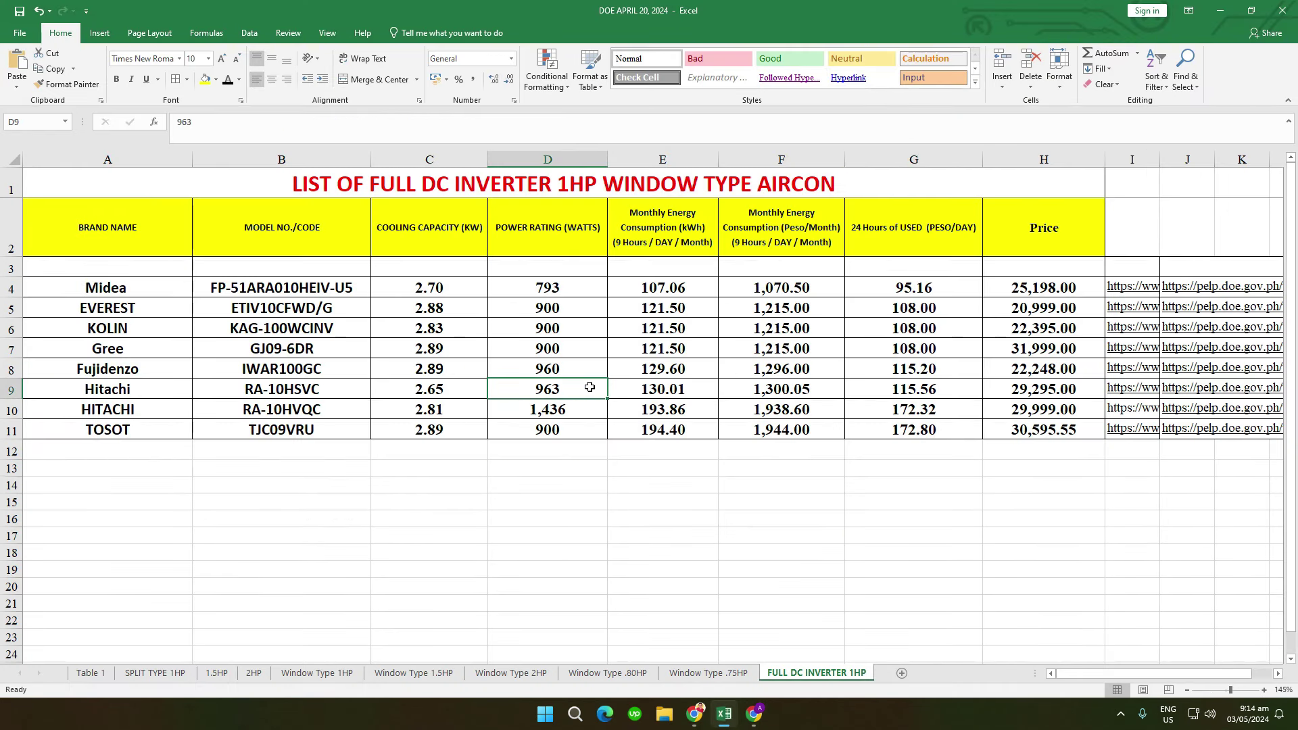
left_click(916, 287)
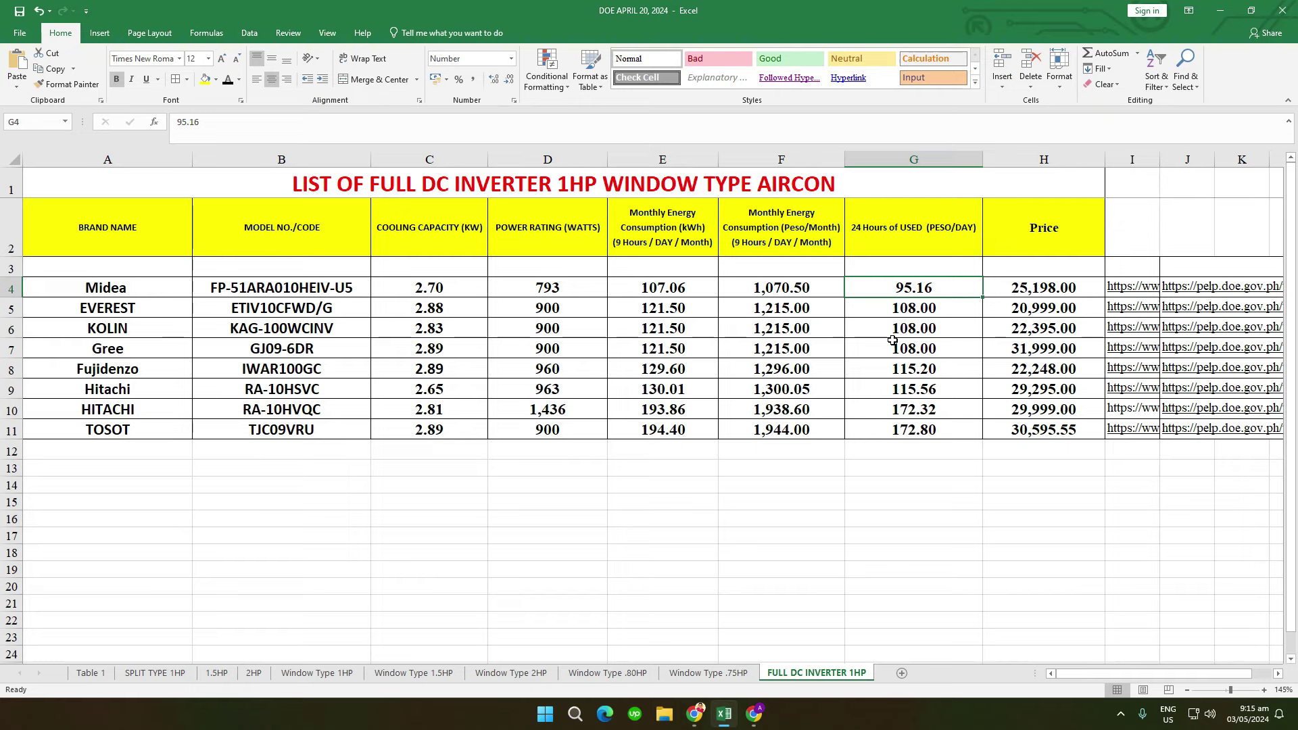
left_click(282, 388)
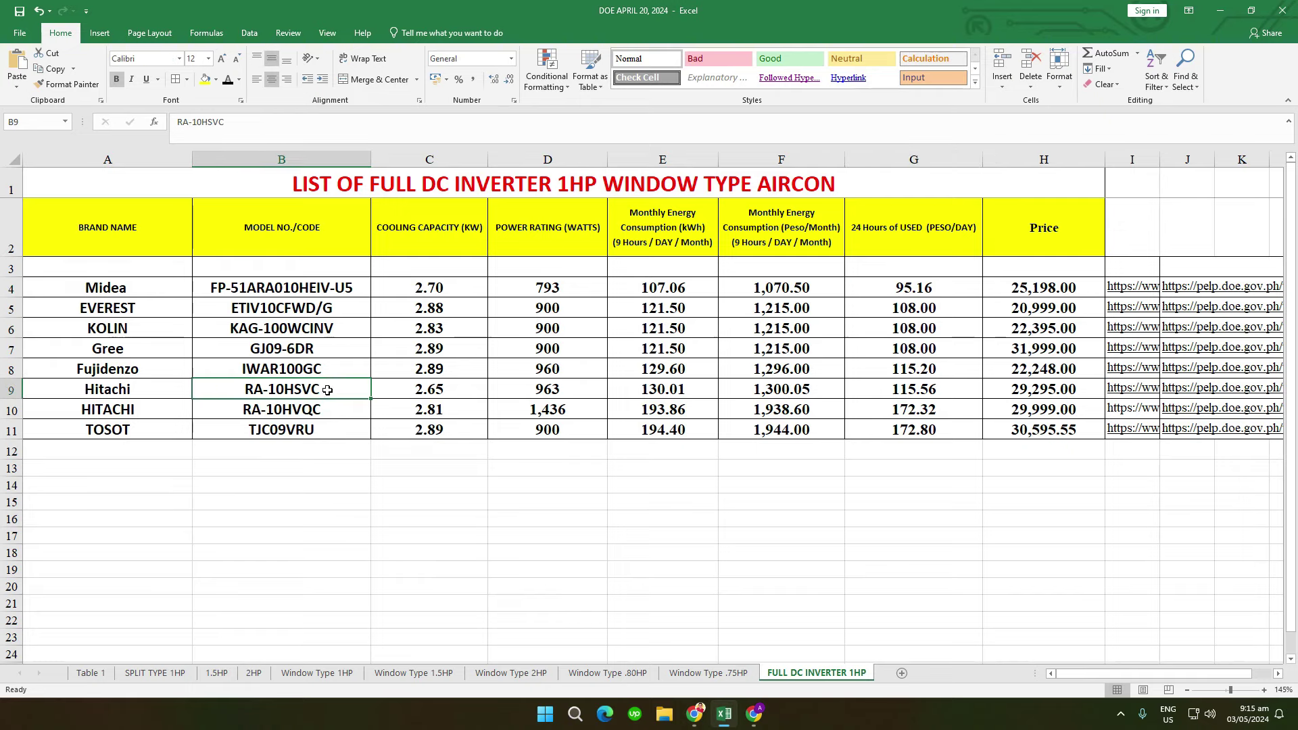
left_click(3, 269)
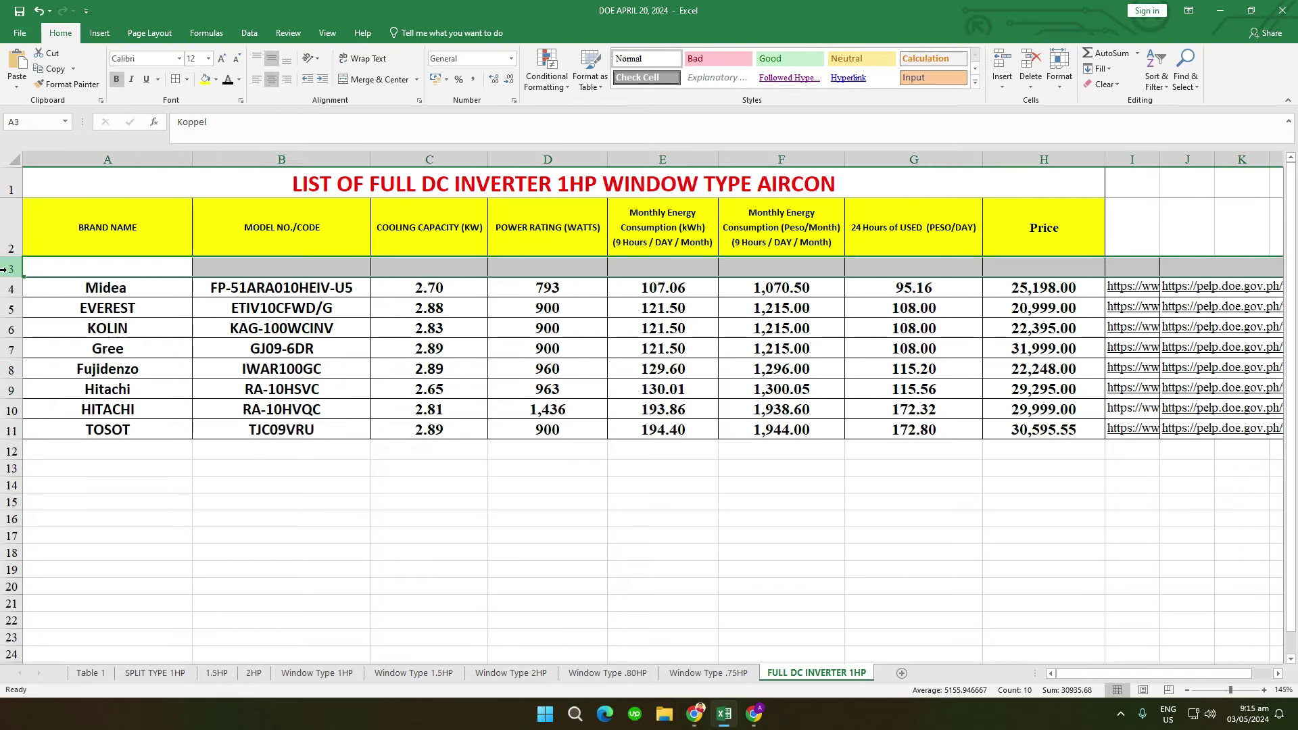
left_click(229, 82)
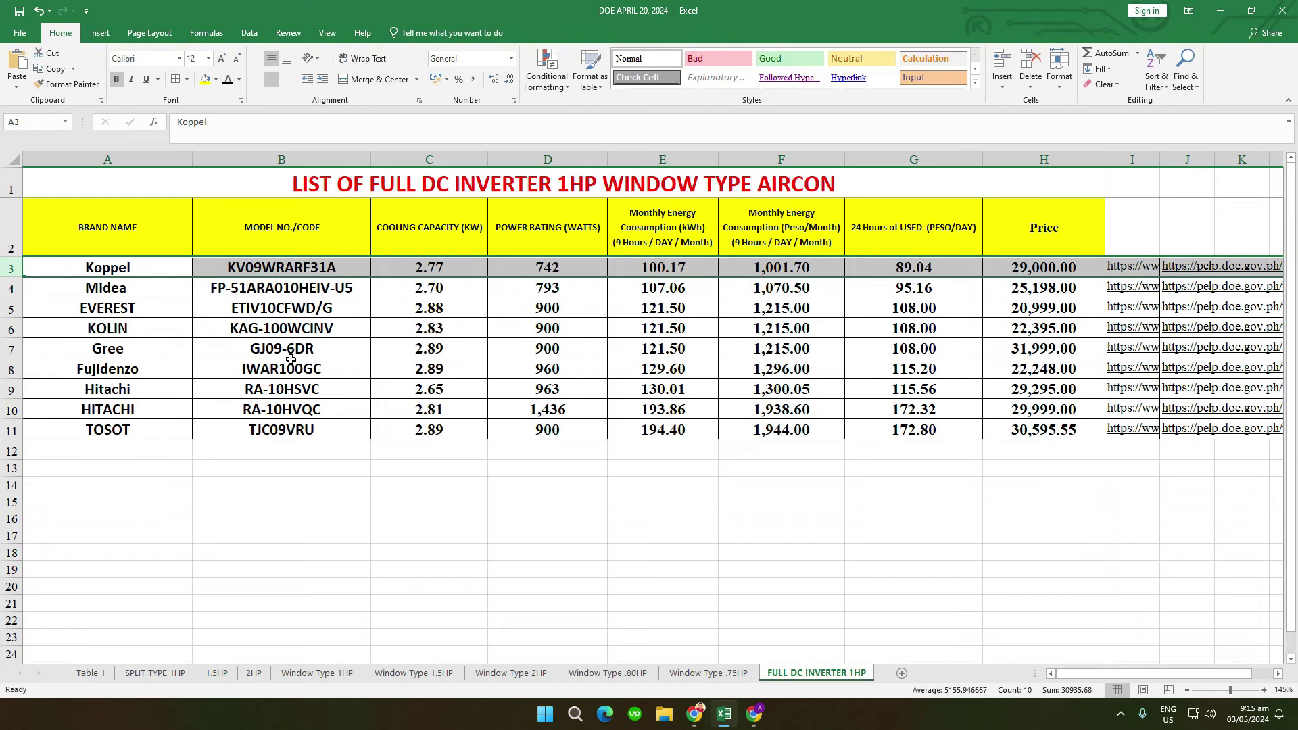
Step: Go through the Koppel KV09WRARF31A entry in row 3, from model number and cooling capacity to running costs and price
left_click(345, 322)
left_click(345, 267)
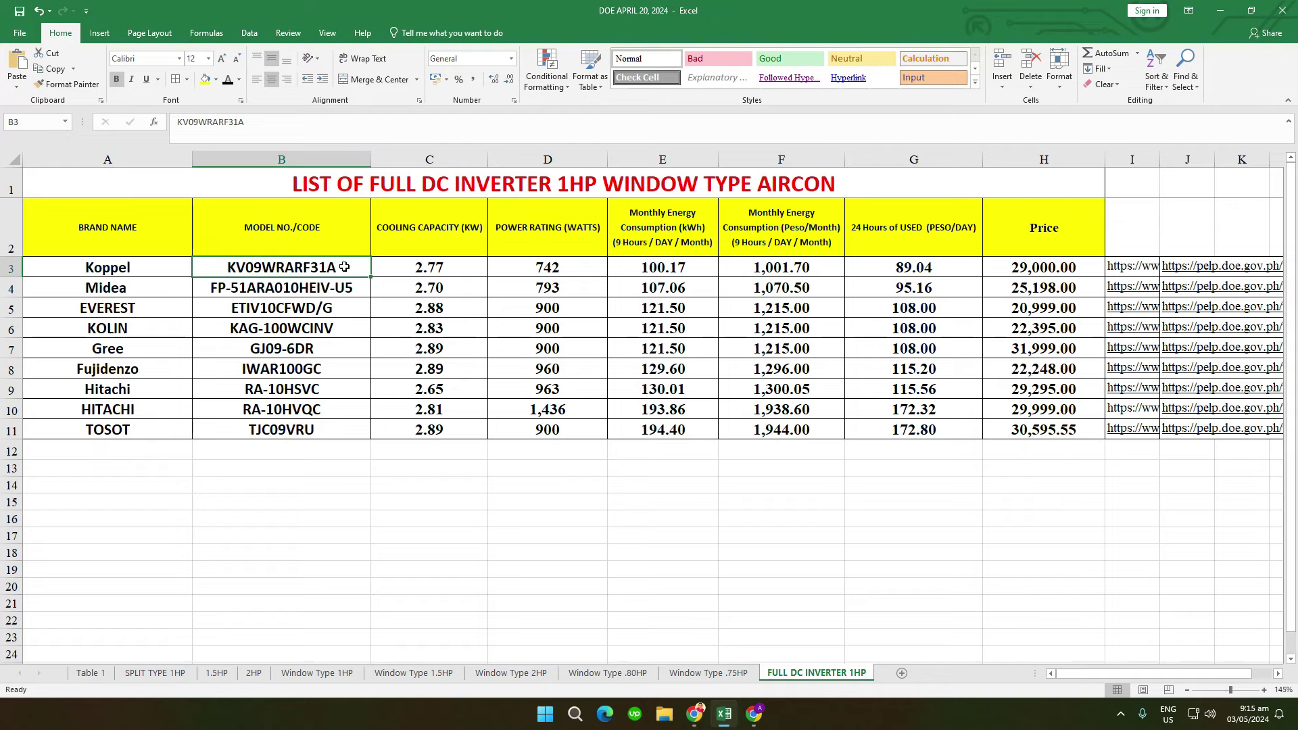
left_click(461, 270)
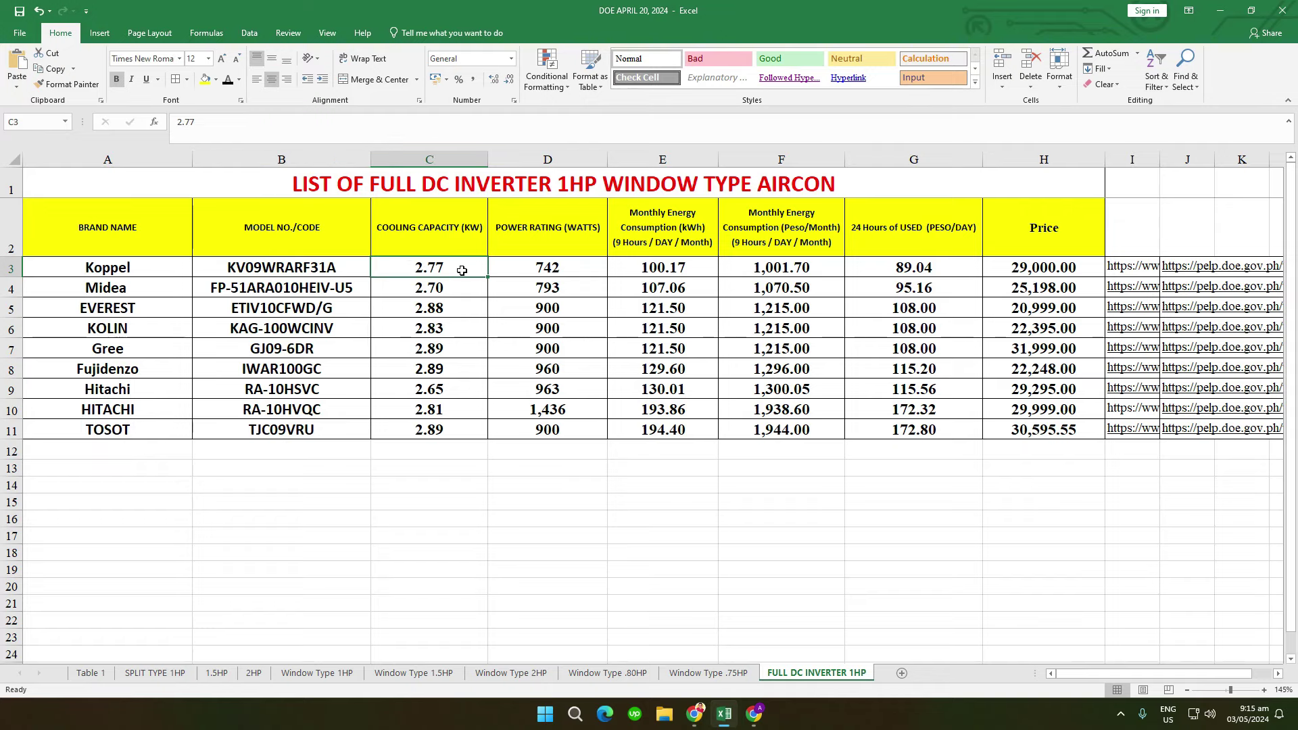
left_click(581, 265)
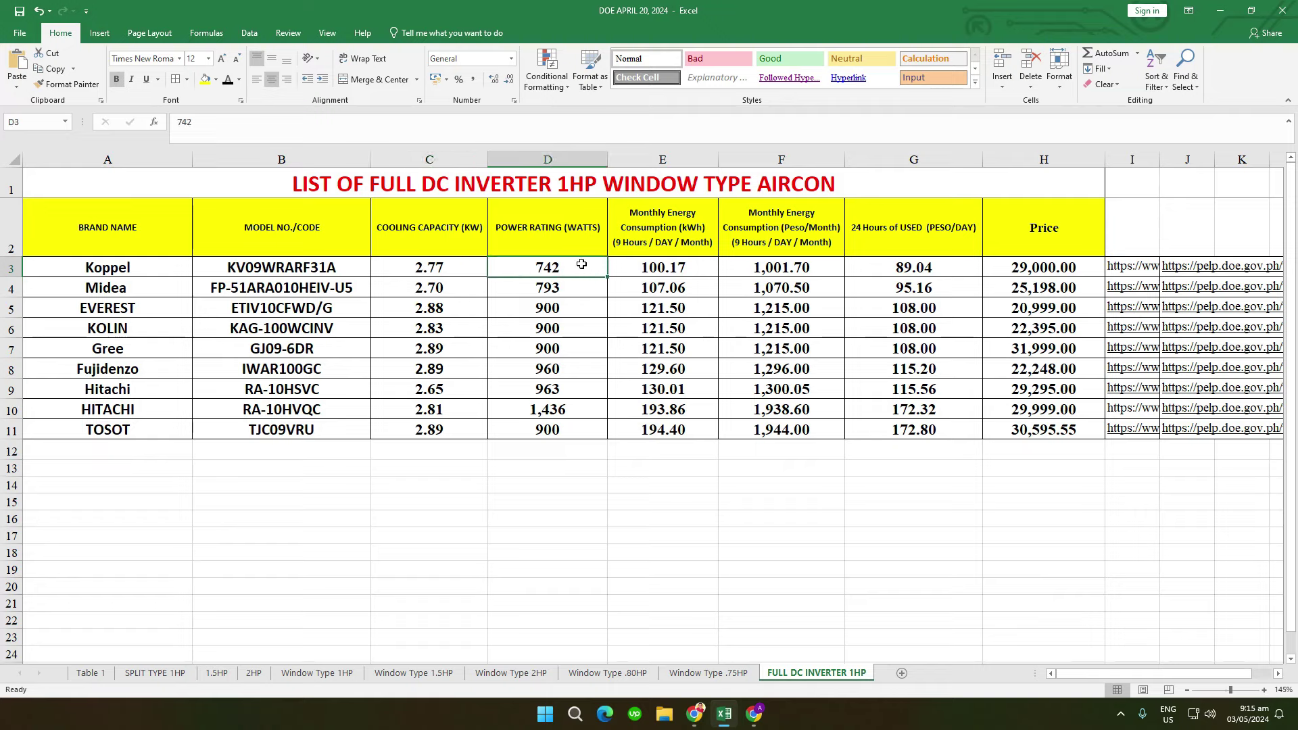
left_click(687, 270)
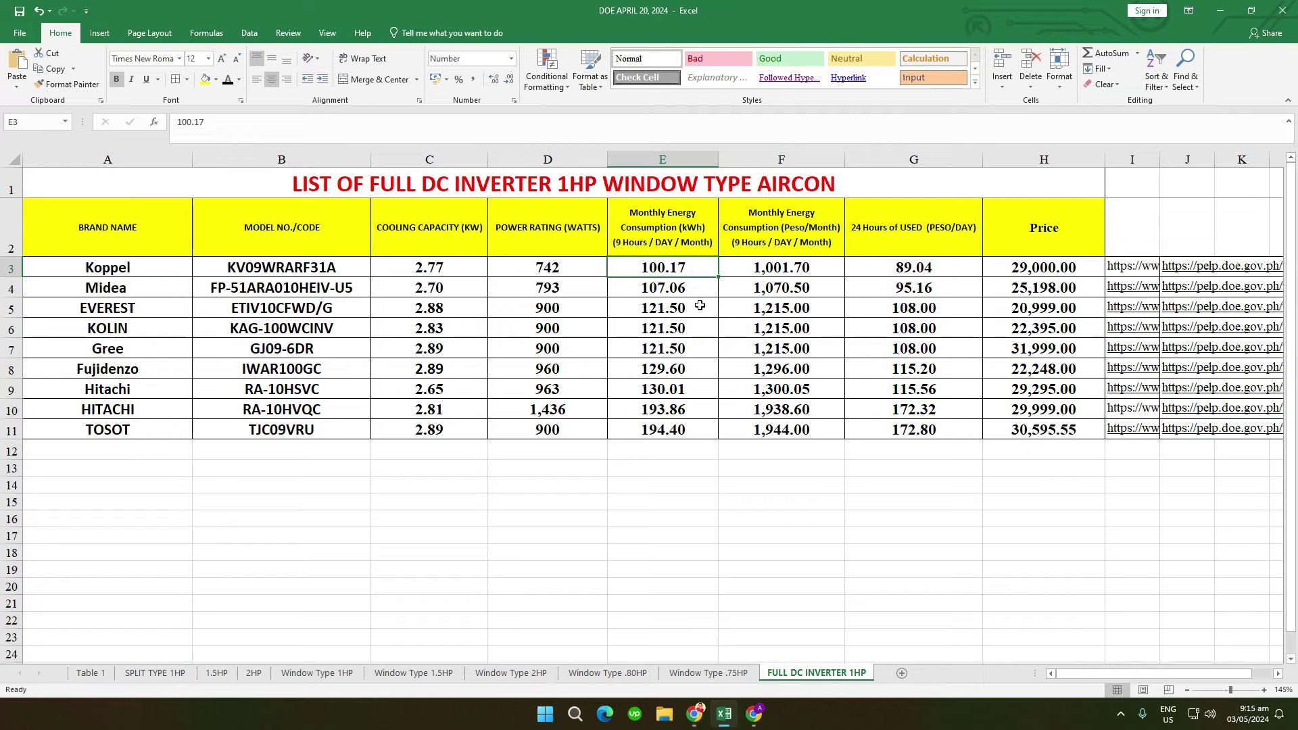
left_click(815, 268)
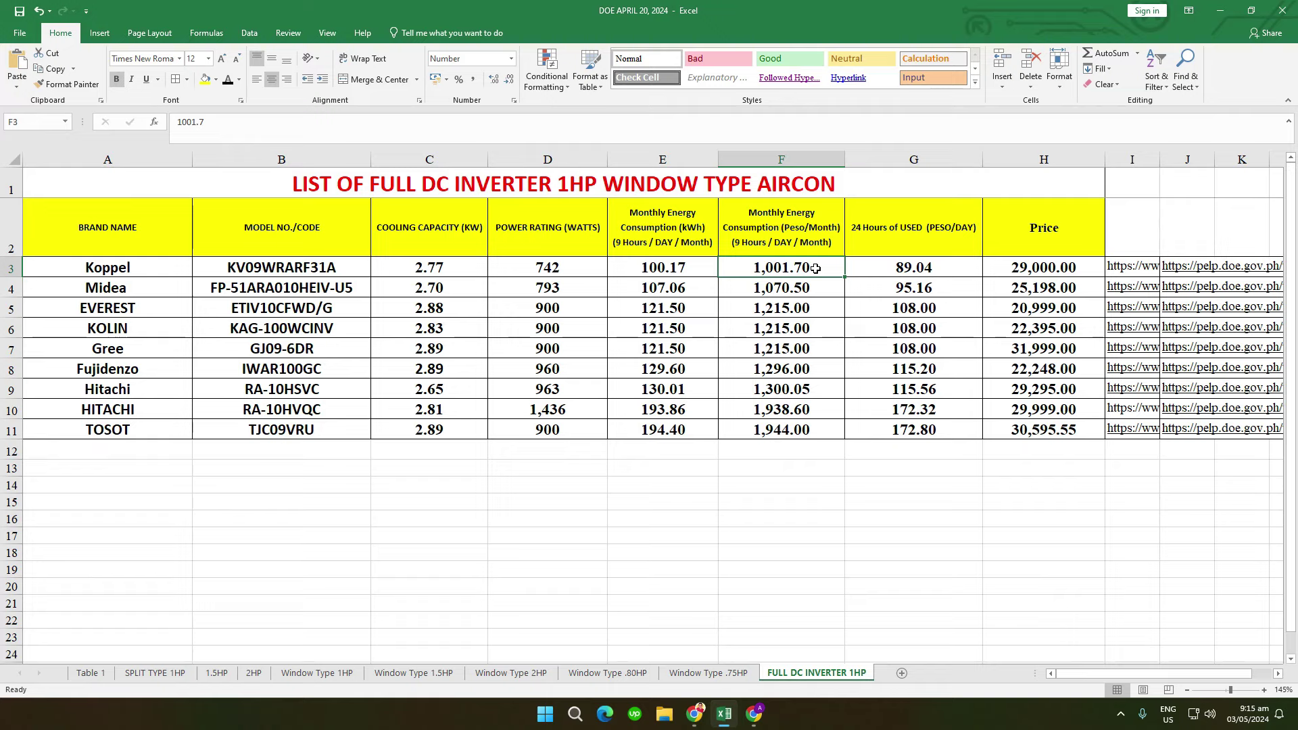
left_click(879, 329)
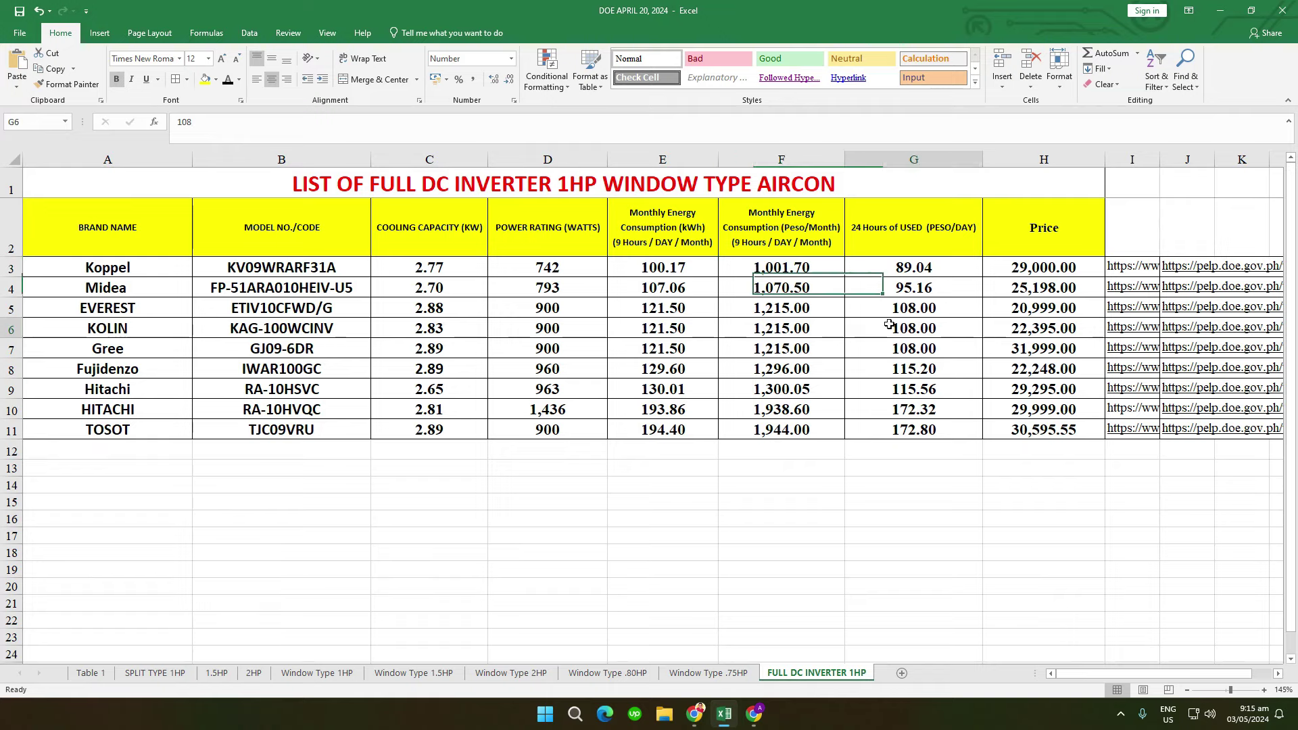
left_click(953, 271)
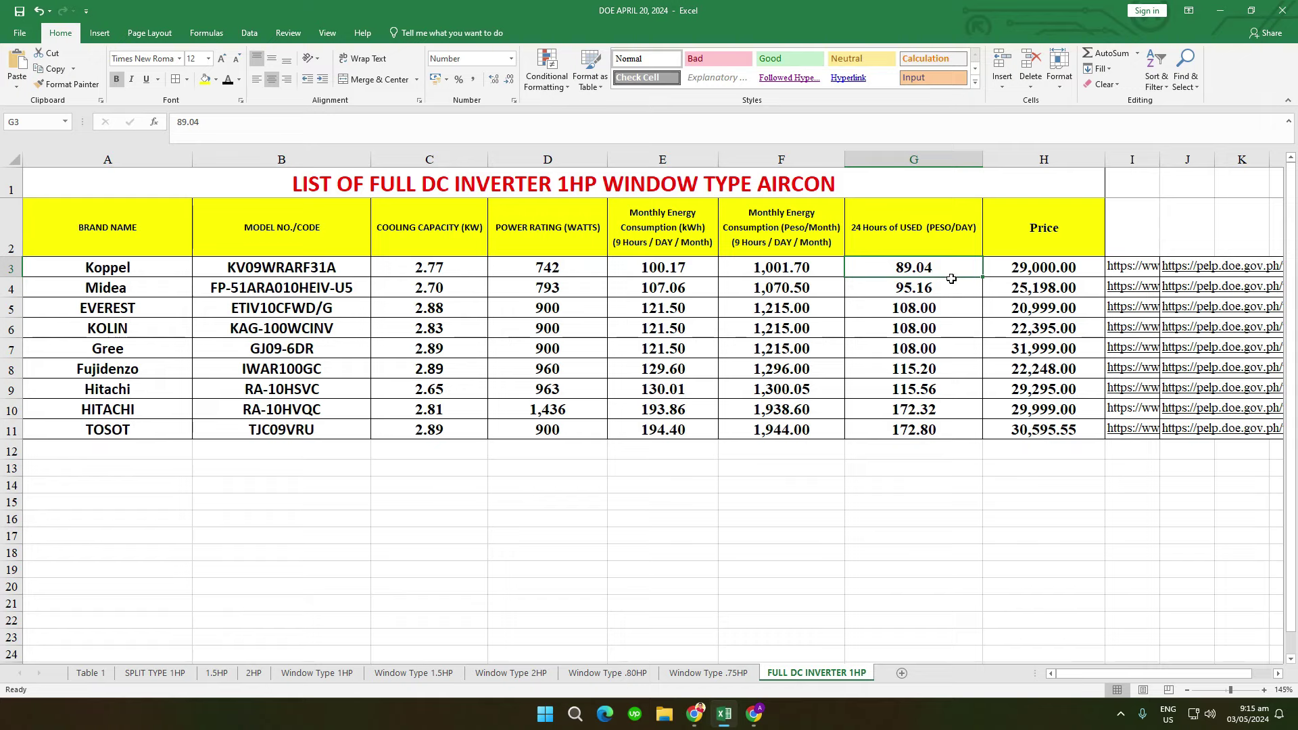
left_click(1087, 268)
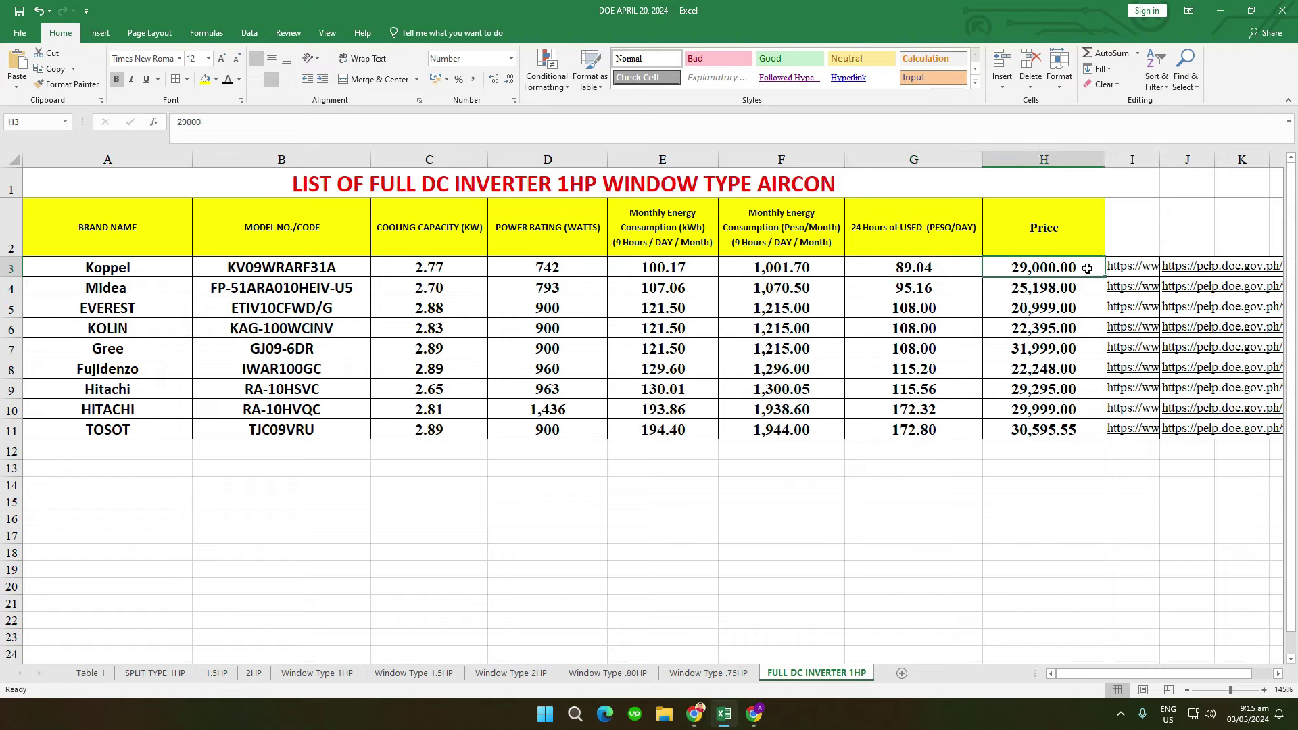
Step: Open the Koppel entry's Lazada link from cell I3 in Chrome and bring up the listing's energy label image
left_click(1112, 268)
key("ctrl+c")
left_click(754, 716)
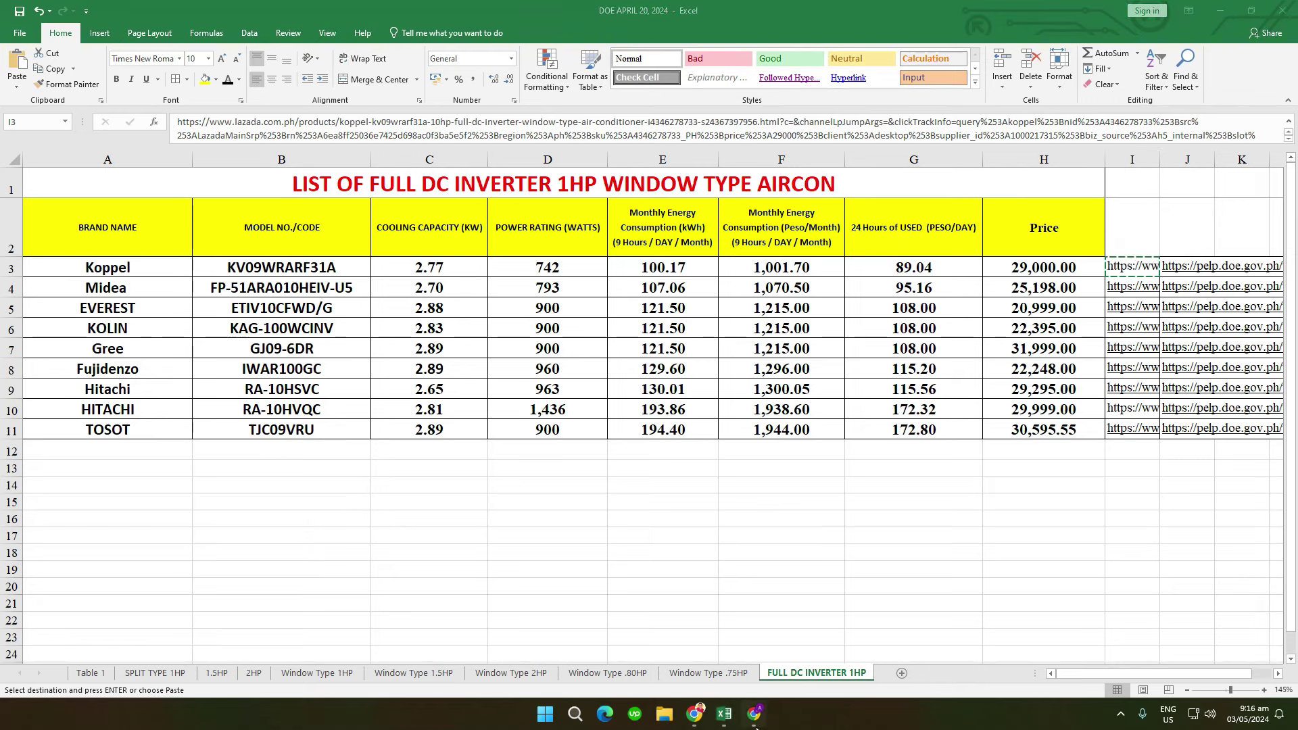
left_click(435, 42)
key("ctrl+v")
key("Return")
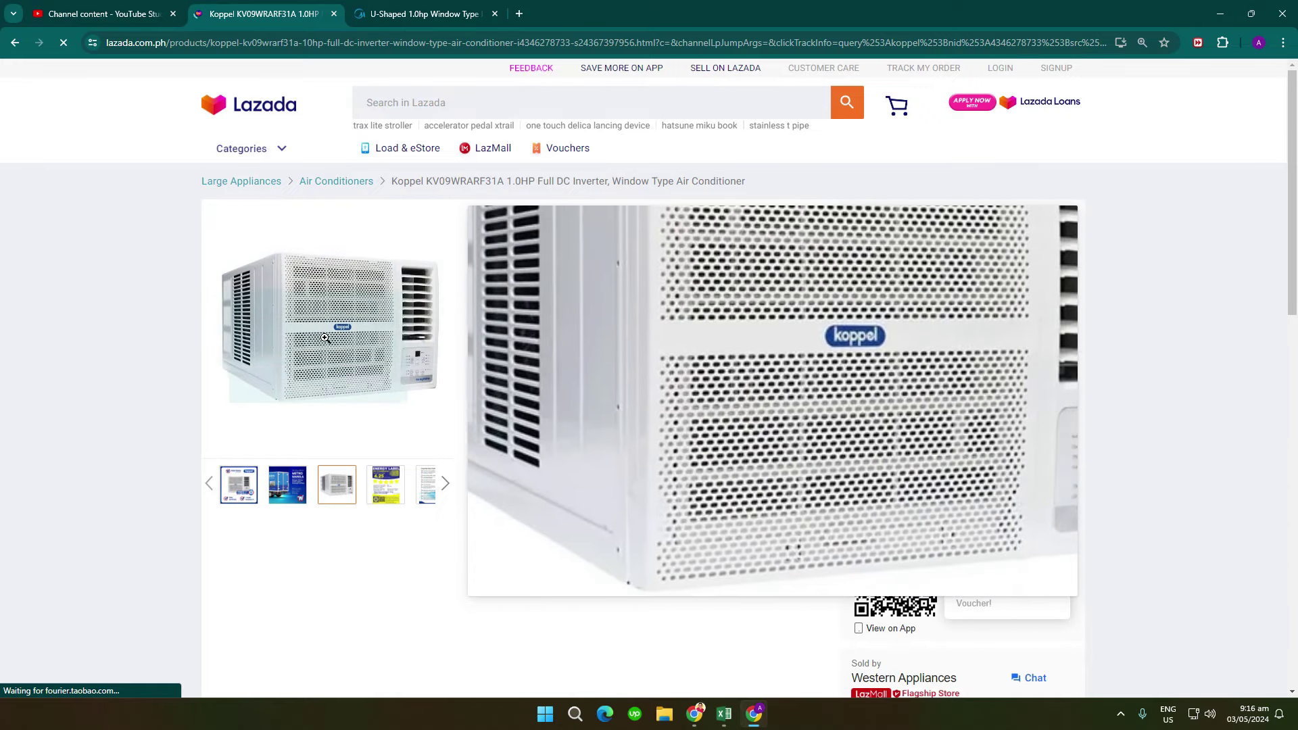
mouse_move(390, 493)
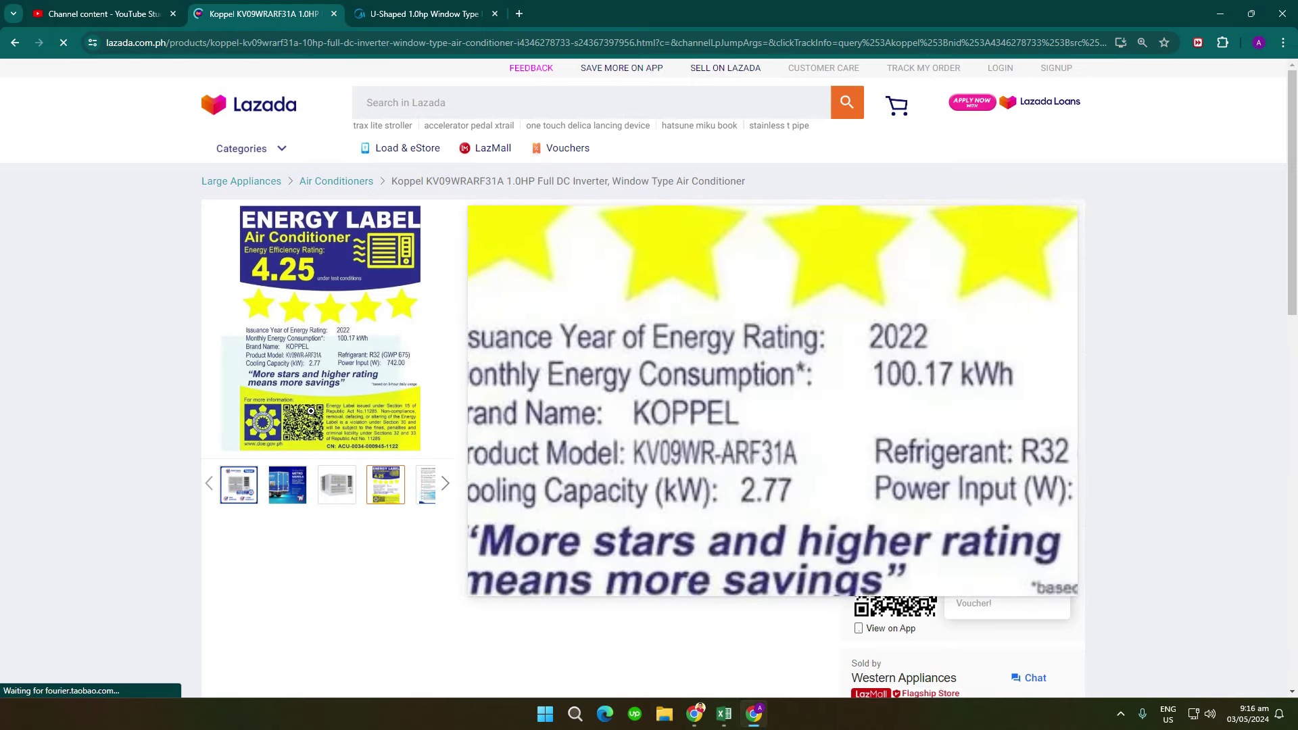
Step: Copy the Koppel entry's DOE link from cell J3 in Excel and open it in a new Chrome tab
left_click(723, 713)
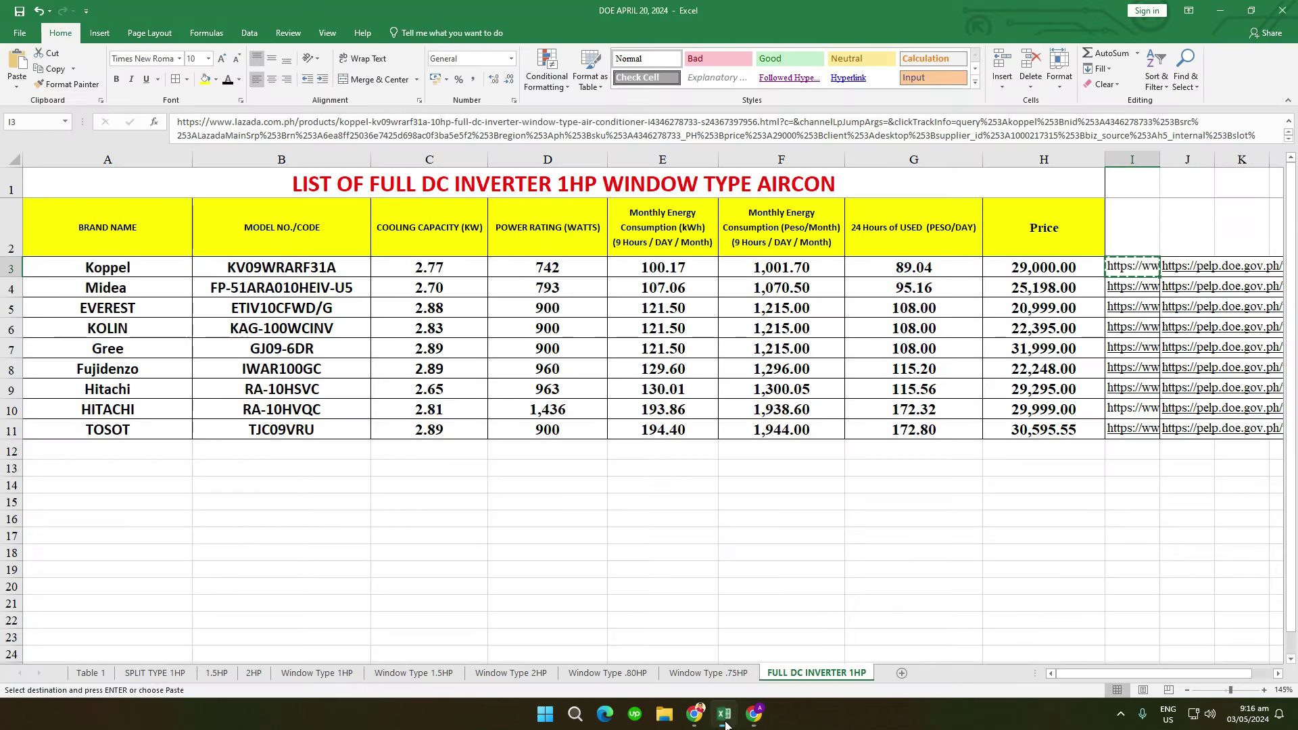
left_click(1183, 266)
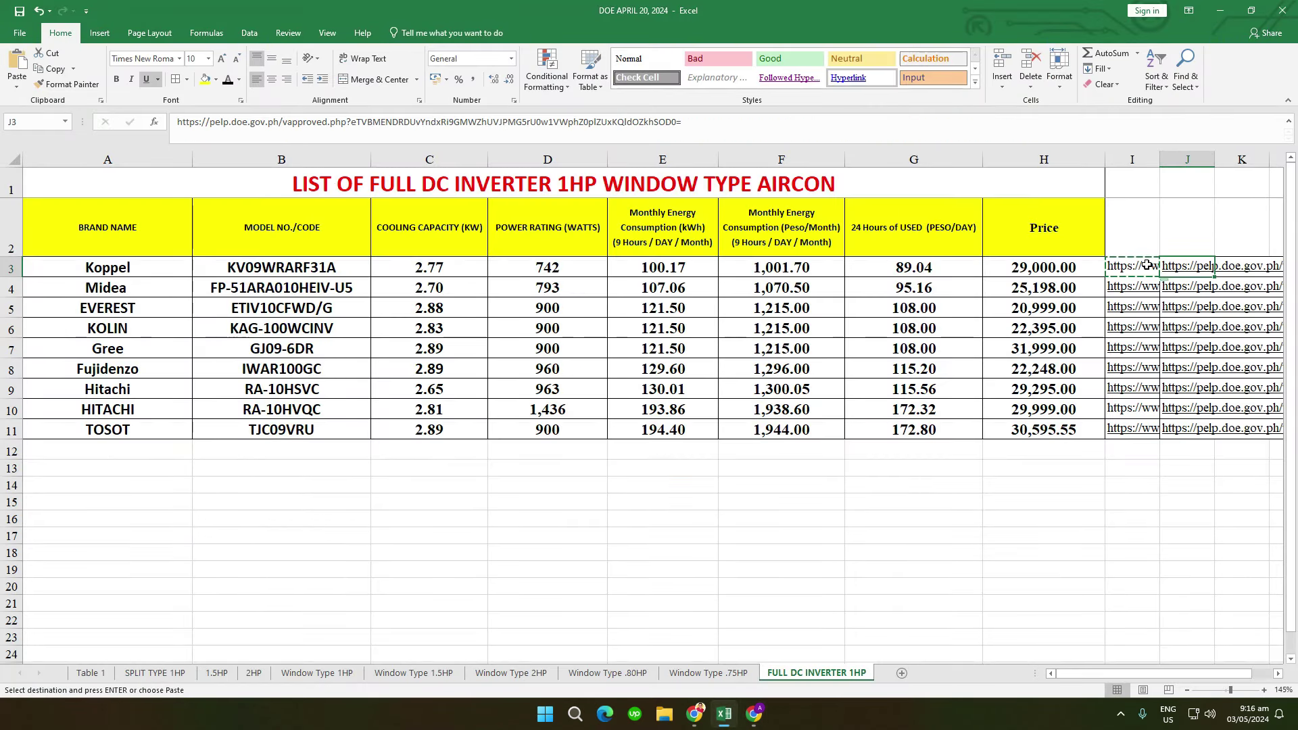
key("ctrl+c")
left_click(754, 714)
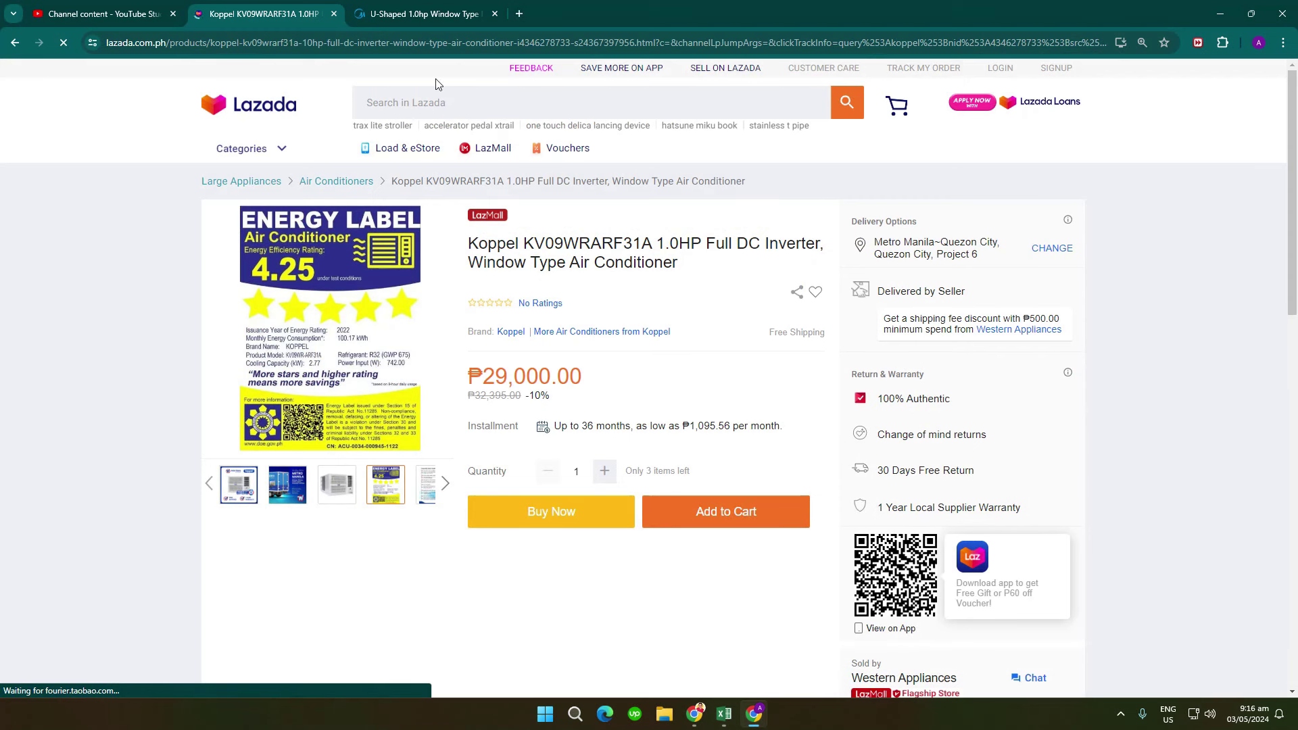
left_click(521, 15)
key("ctrl+v")
key("Return")
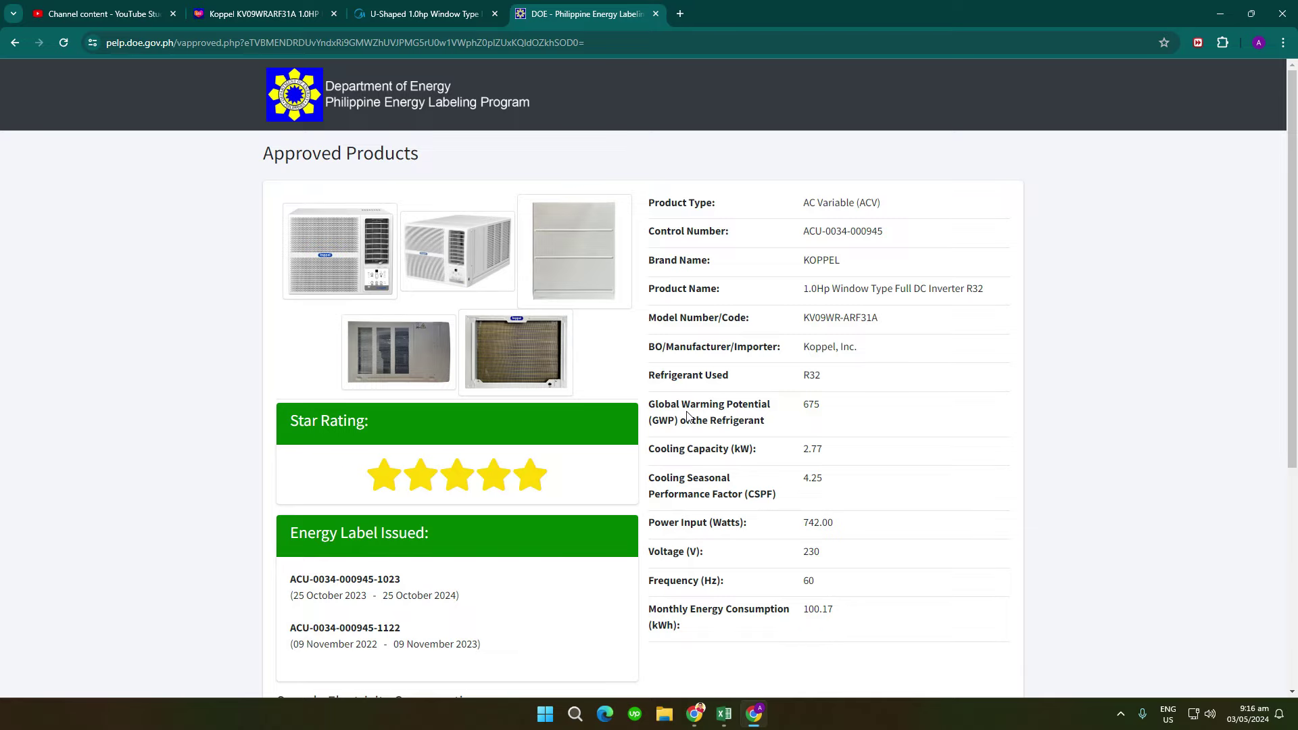
Step: Compare the energy label on the Koppel Lazada listing with the specifications on the DOE approved product page
left_click(260, 14)
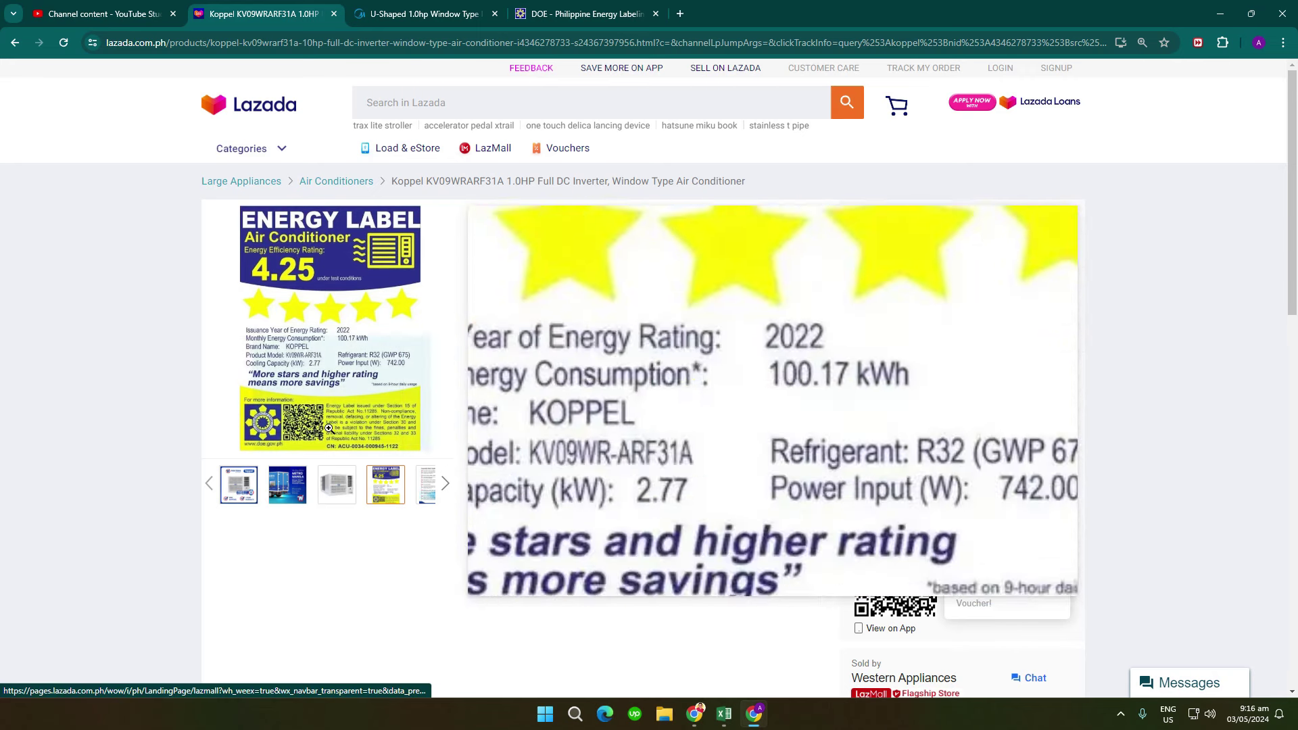
left_click(585, 8)
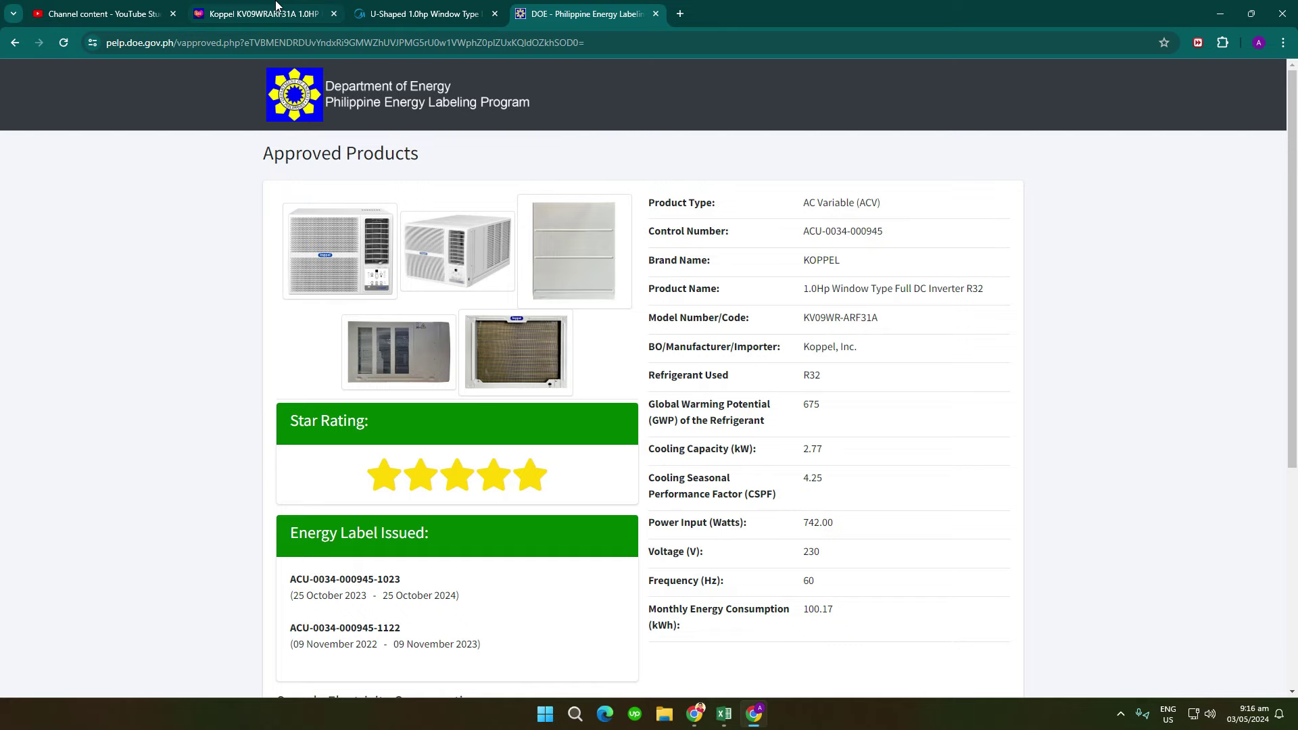
left_click(277, 6)
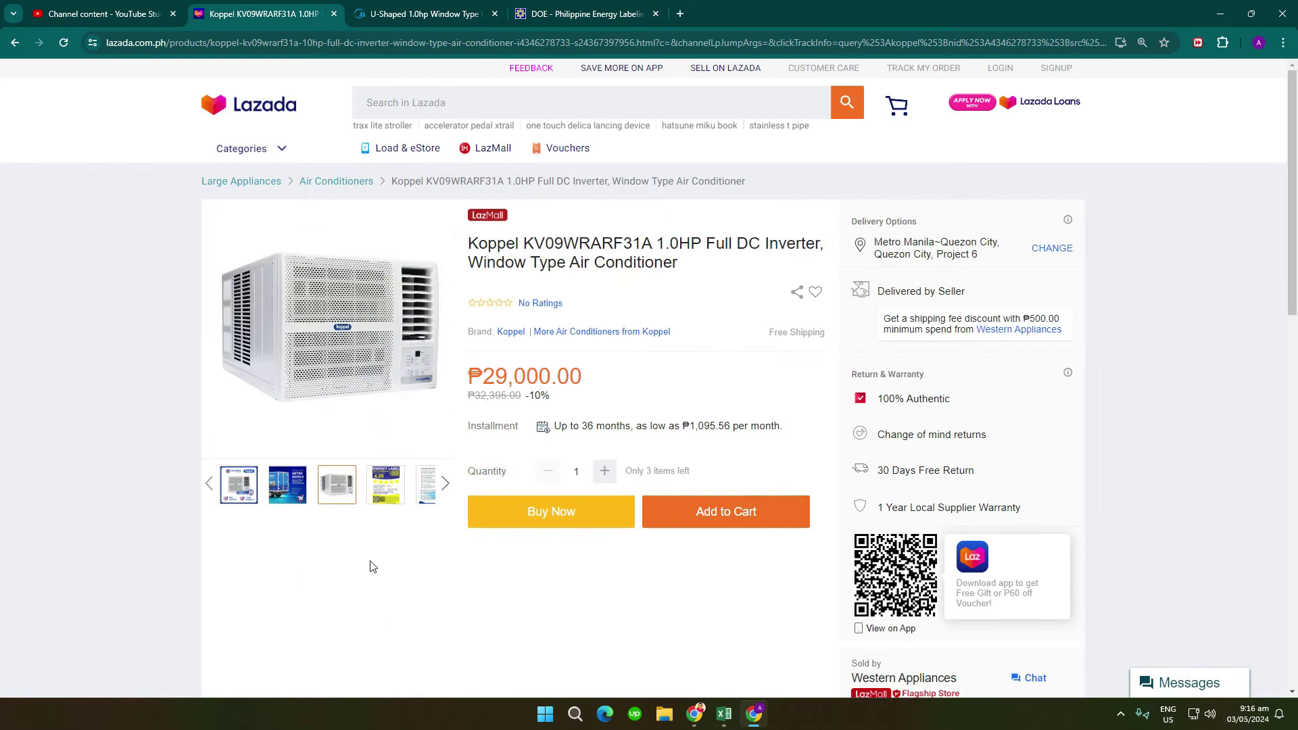
mouse_move(310, 390)
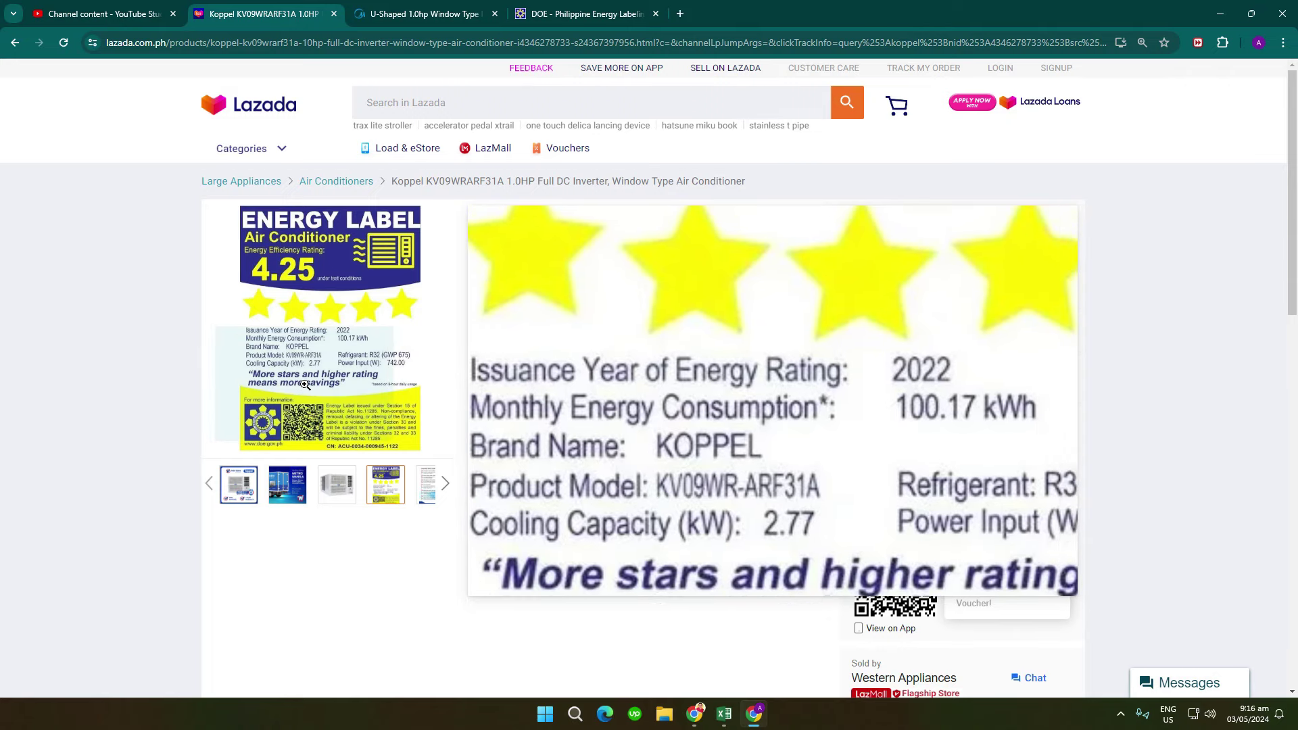
left_click(586, 14)
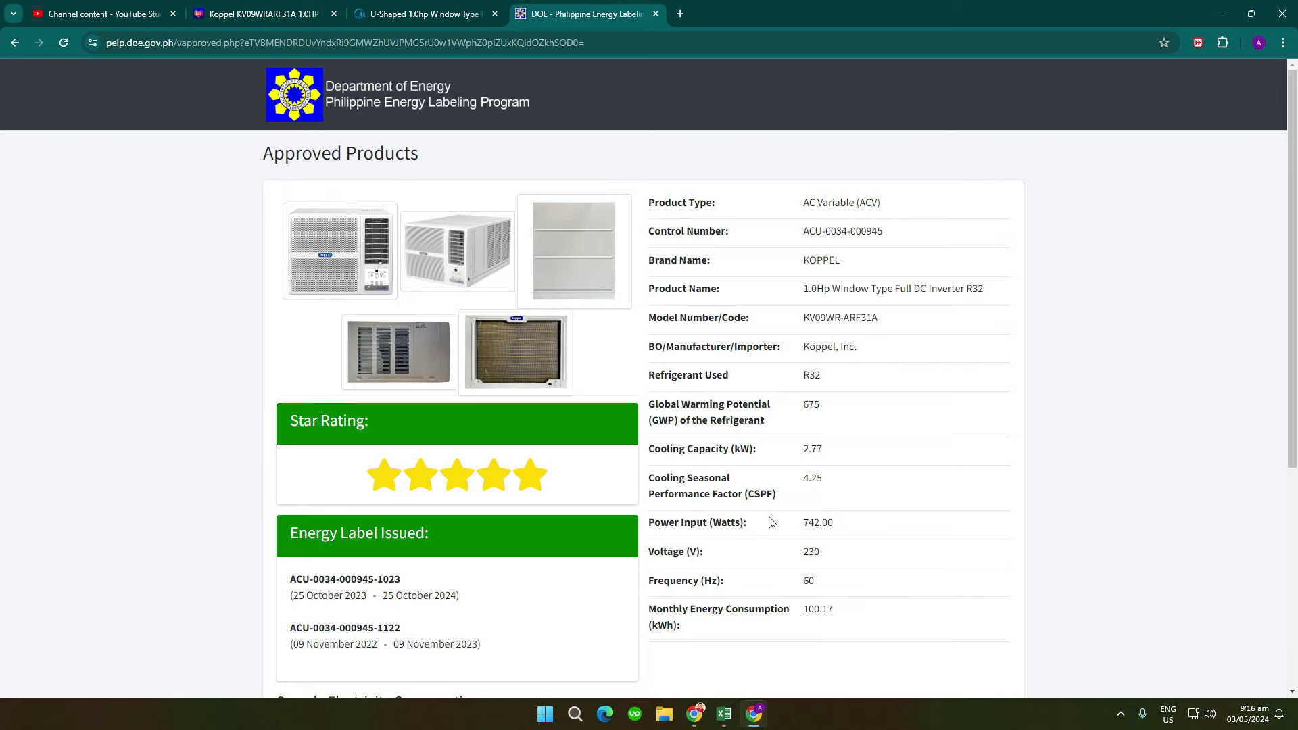
Step: Highlight the monthly kWh figure in the DOE sample electricity consumption table and check it against the Lazada energy label
scroll(775, 528, "down", 4)
left_click_drag(713, 507, 671, 509)
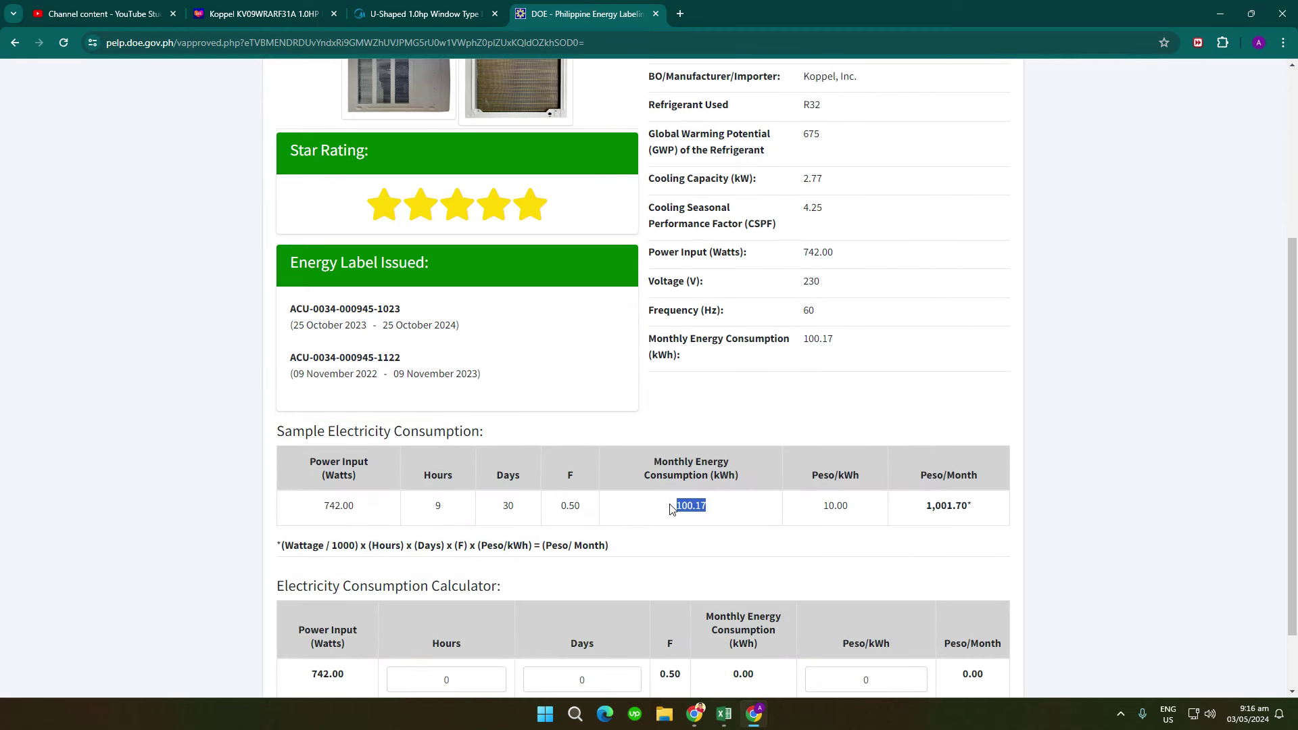
left_click(264, 14)
mouse_move(241, 148)
mouse_move(270, 339)
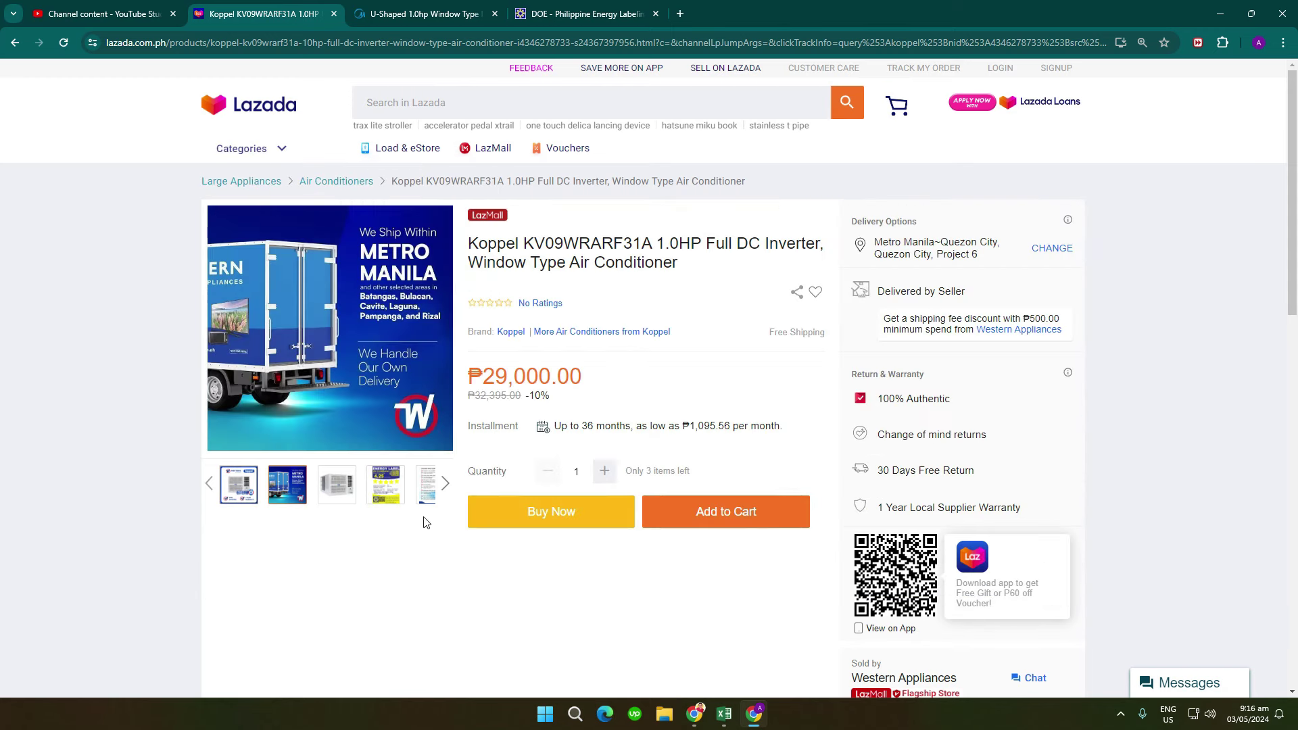
mouse_move(351, 382)
left_click(581, 14)
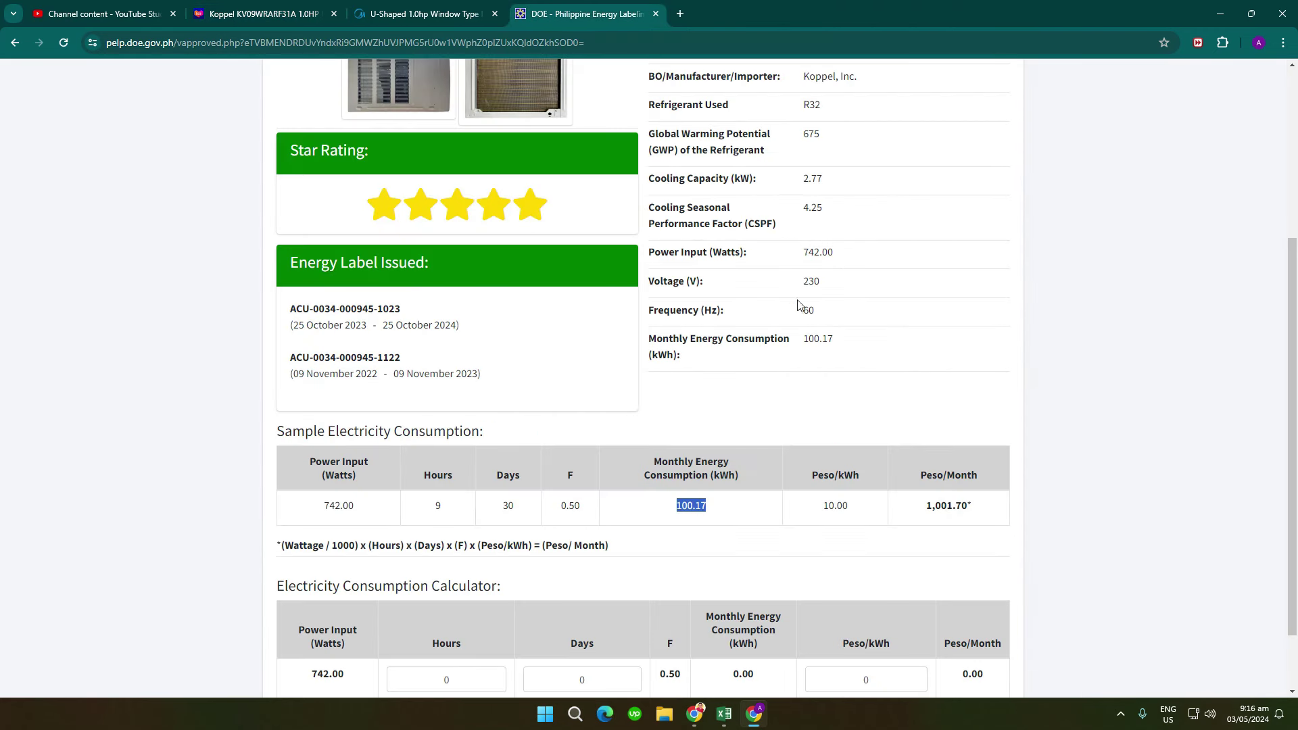
scroll(735, 378, "up", 2)
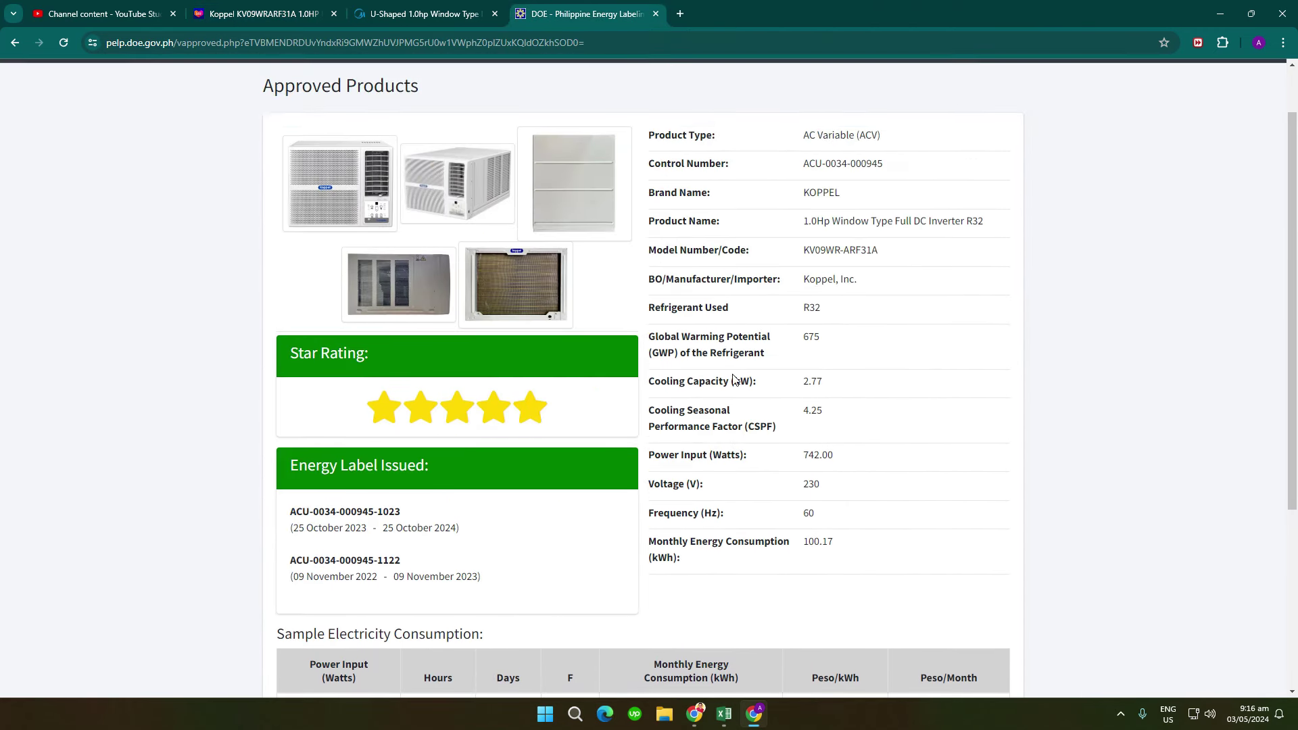
Step: Highlight the Koppel unit's price on Lazada and check the seller's store details and ratings
left_click(261, 7)
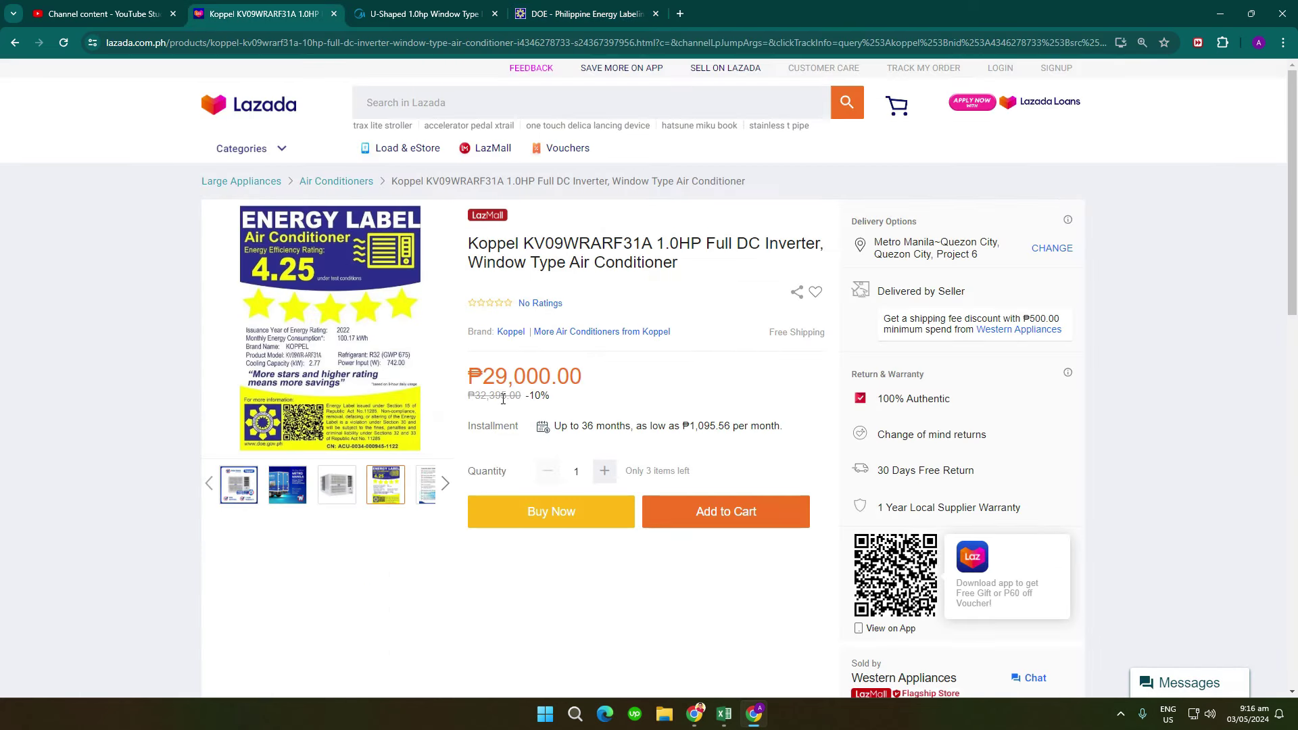
left_click_drag(484, 378, 600, 379)
scroll(803, 476, "down", 3)
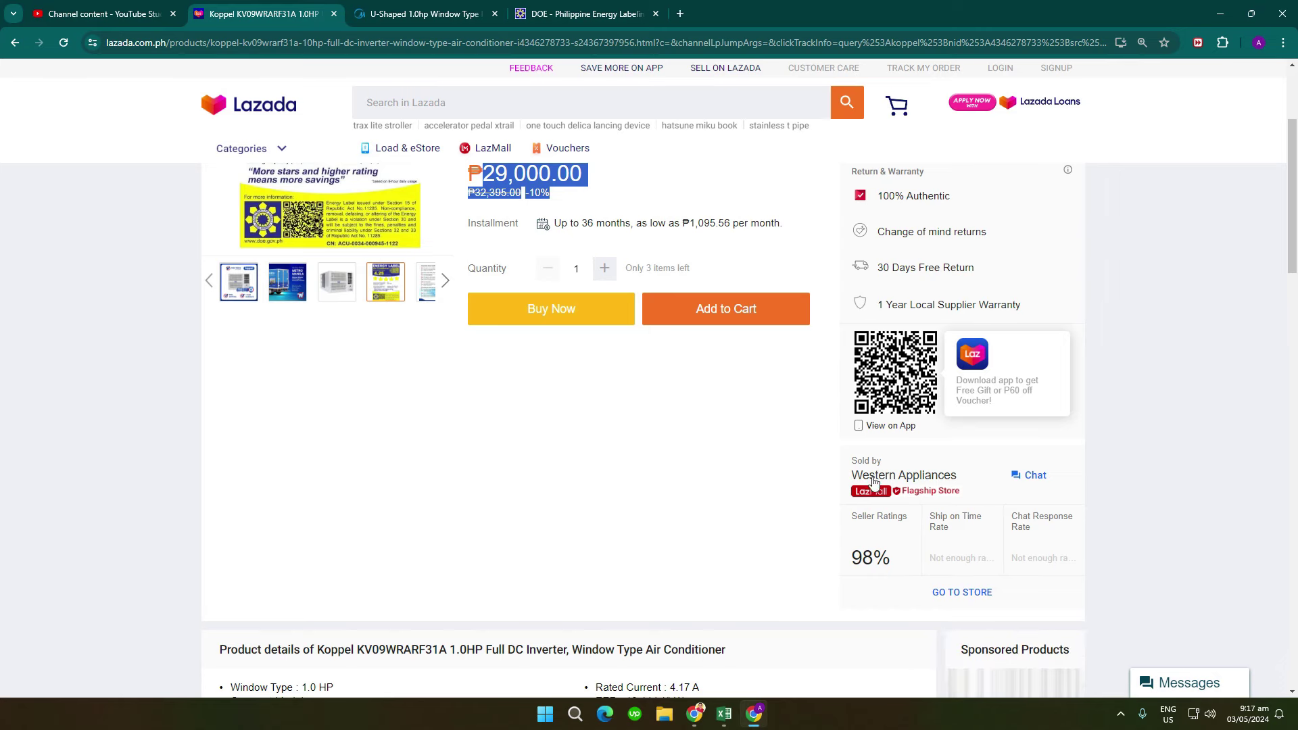
scroll(931, 484, "up", 3)
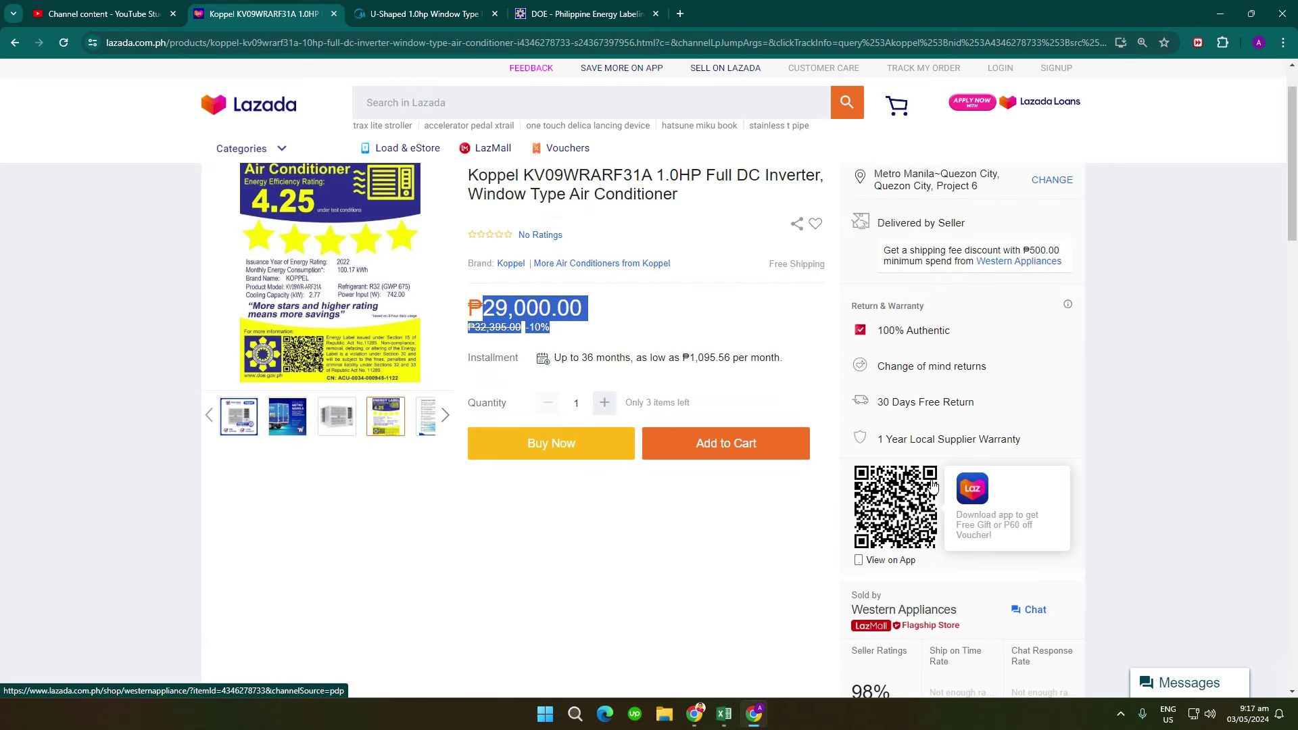
Step: Return to the Excel workbook and review the whole list of brands, examining the monthly energy consumption (kWh) column
left_click(724, 714)
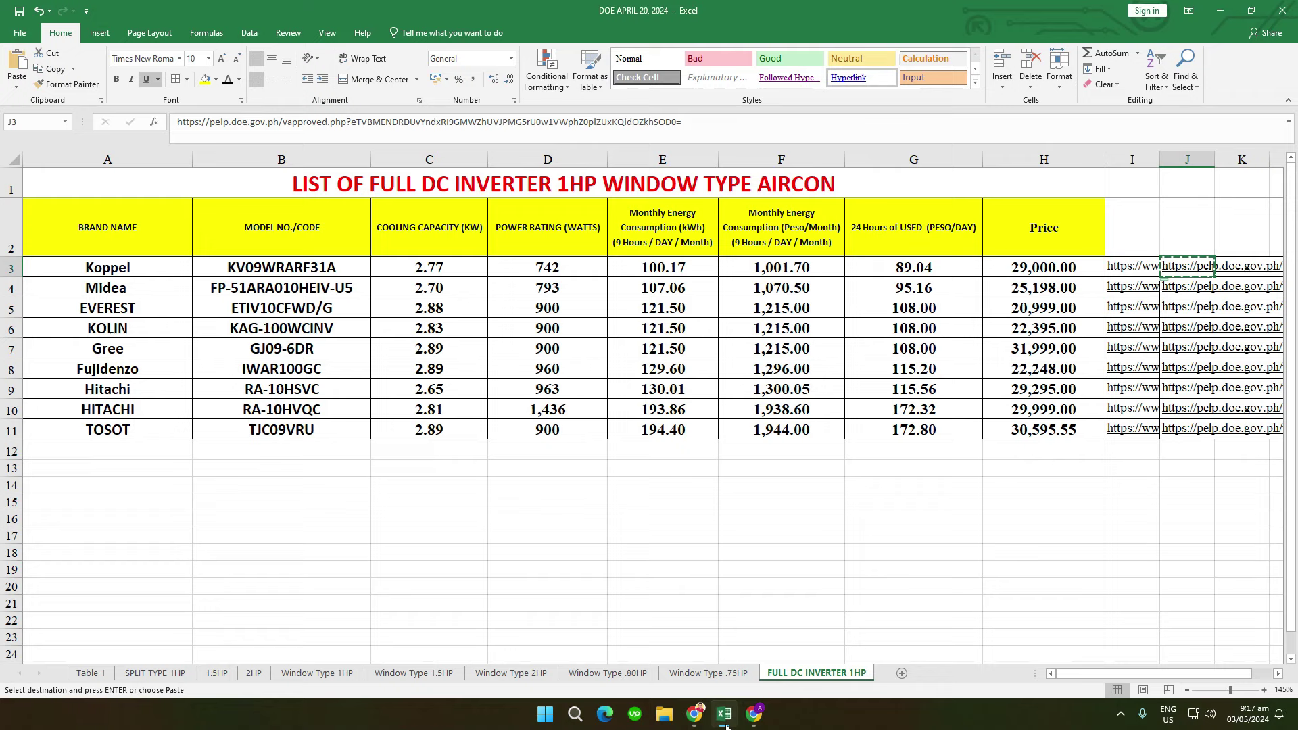
left_click(572, 556)
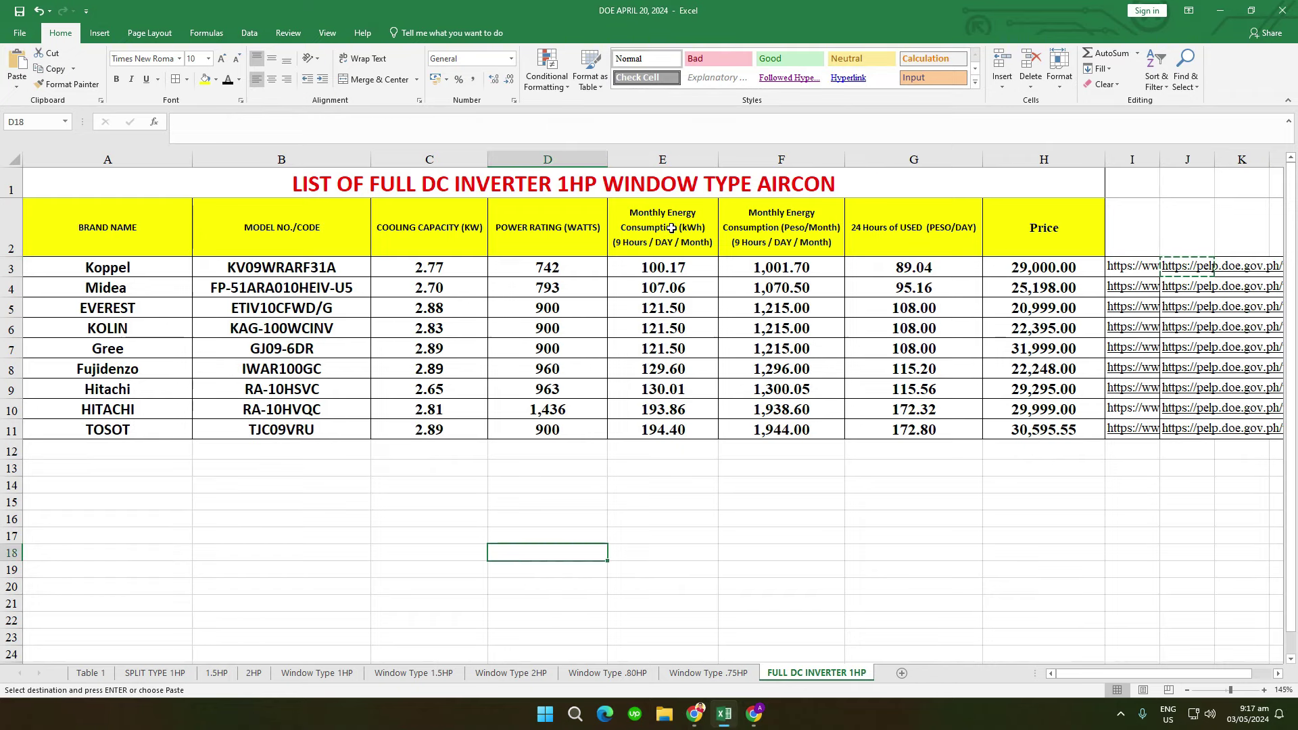
left_click(669, 430)
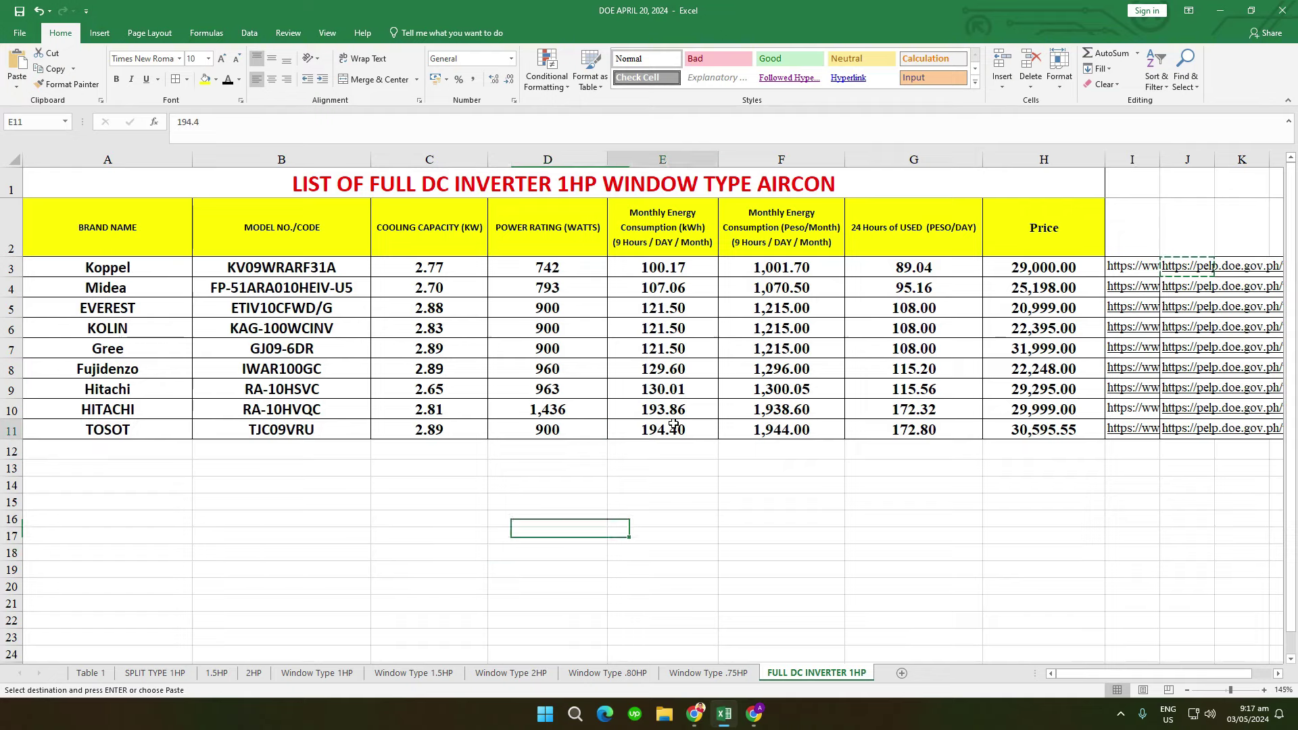
left_click(698, 312)
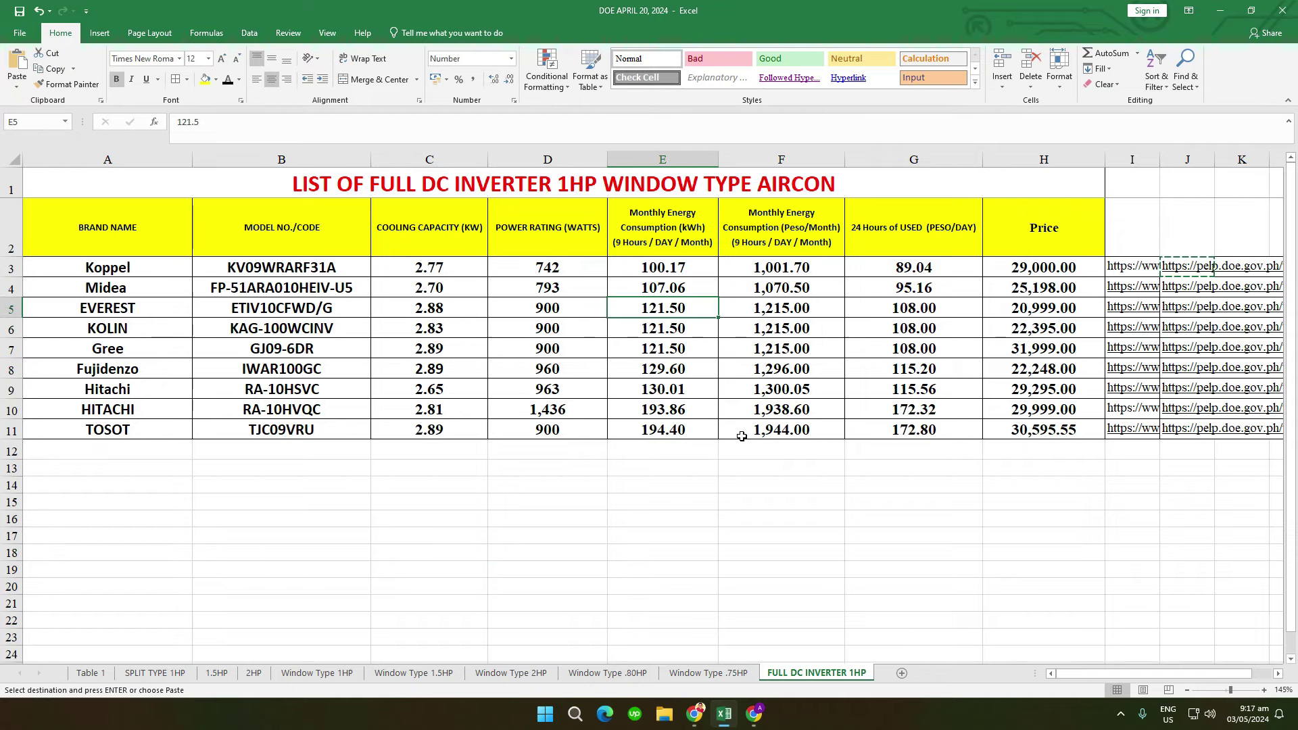
left_click(459, 524)
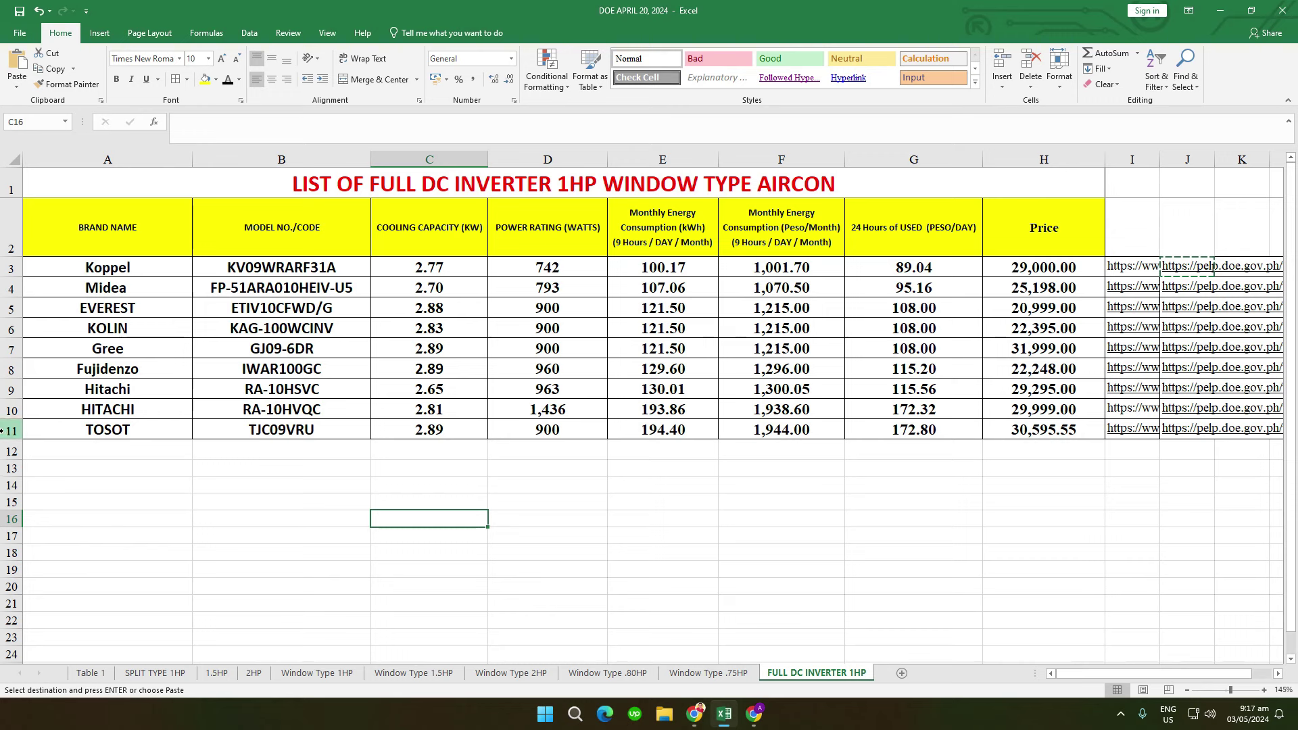
left_click_drag(32, 430, 41, 267)
left_click(663, 388)
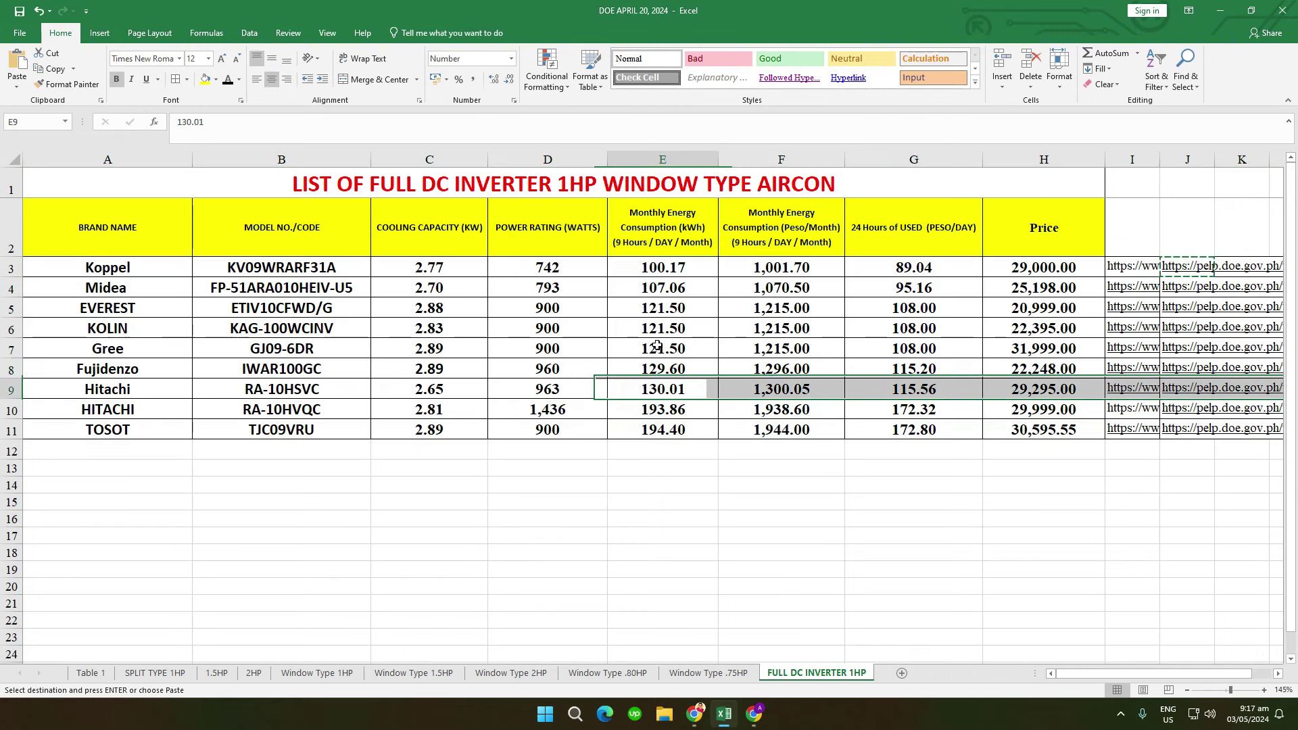
left_click(663, 159)
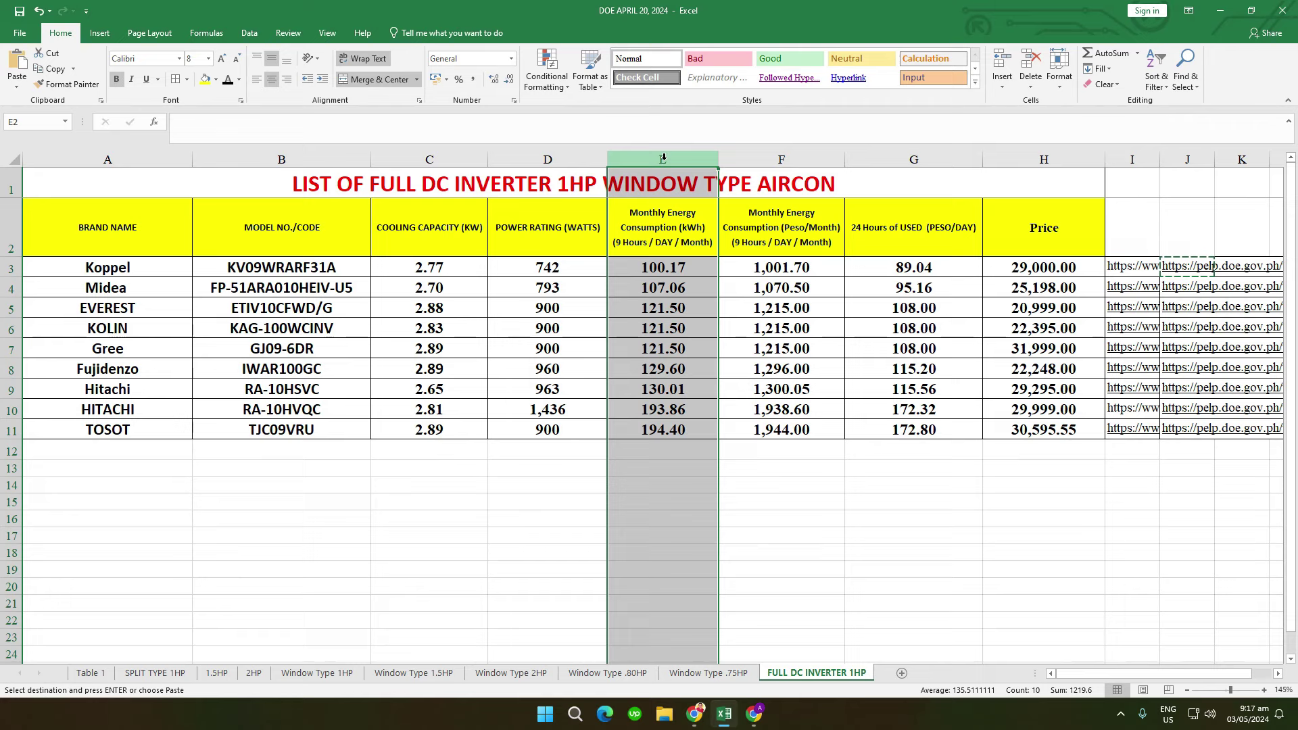
left_click(509, 366)
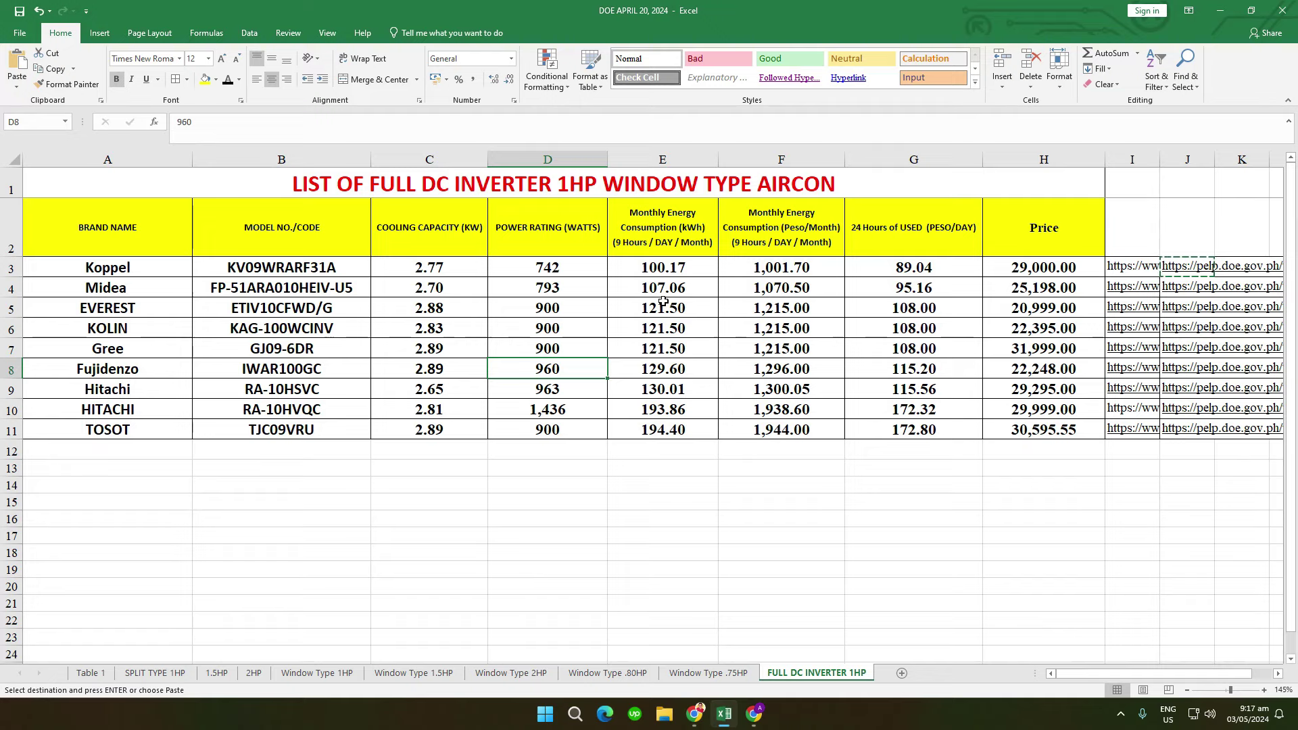
Step: Highlight the whole list of aircon entries from brand name to price, and review the price column from Koppel to TOSOT
left_click(436, 525)
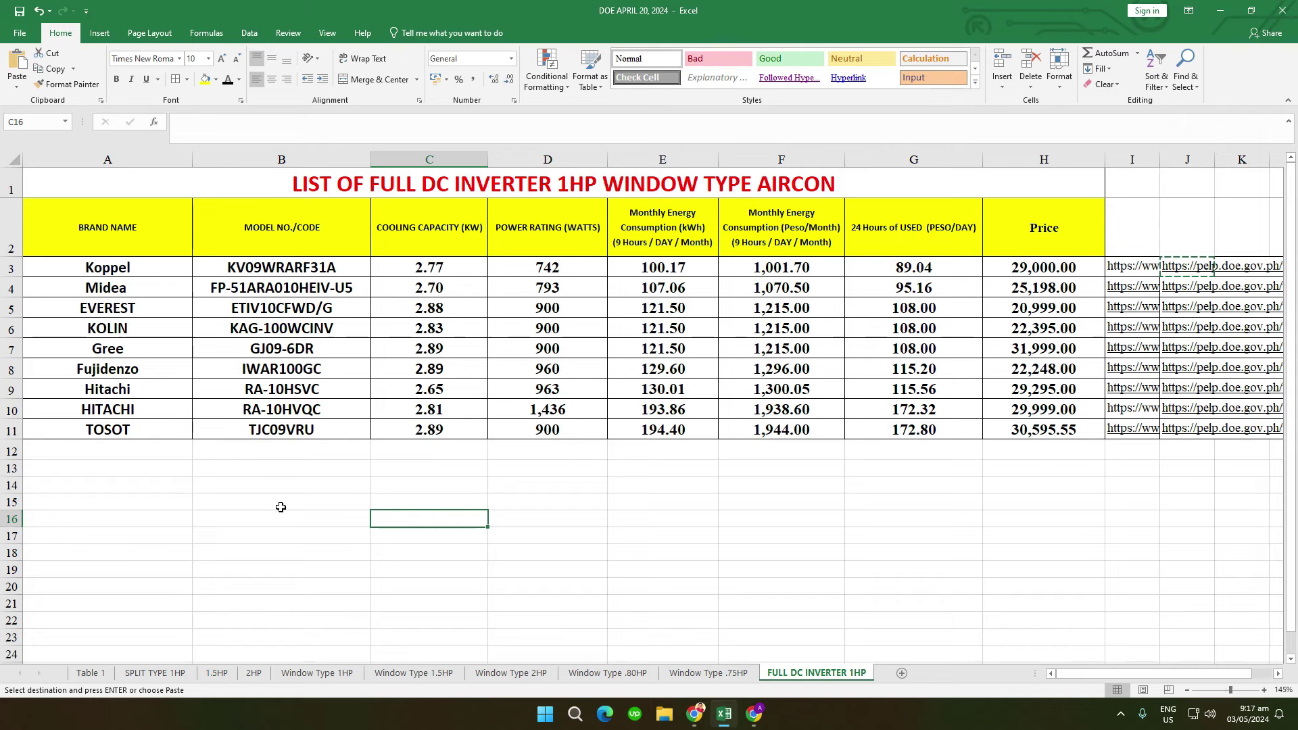
left_click_drag(144, 268, 1016, 433)
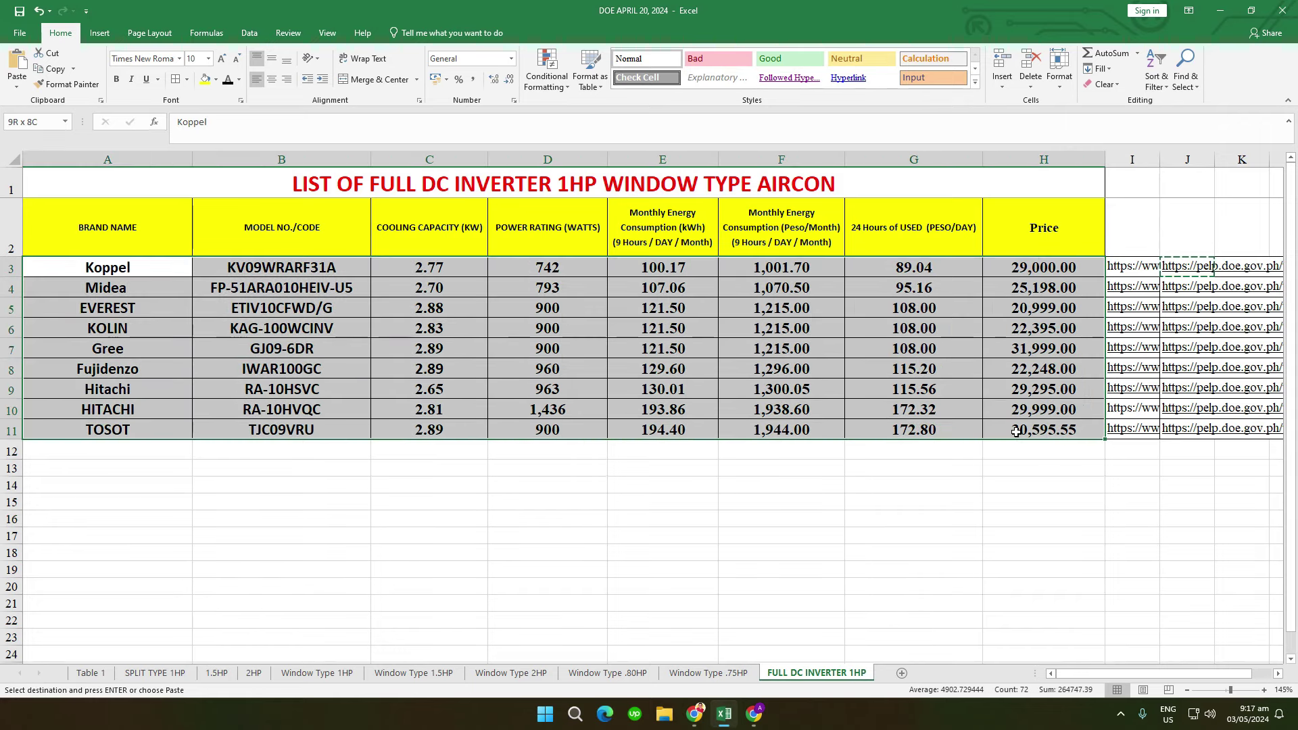
left_click(945, 520)
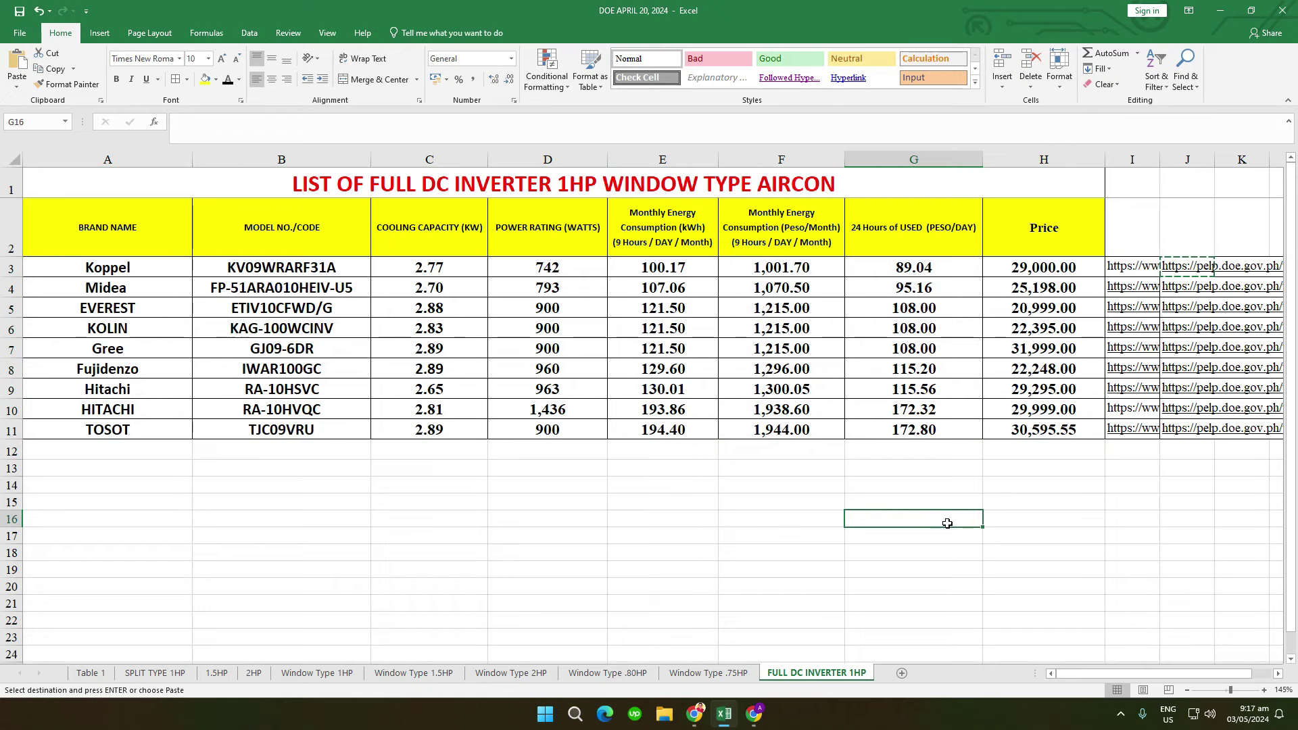
left_click(752, 504)
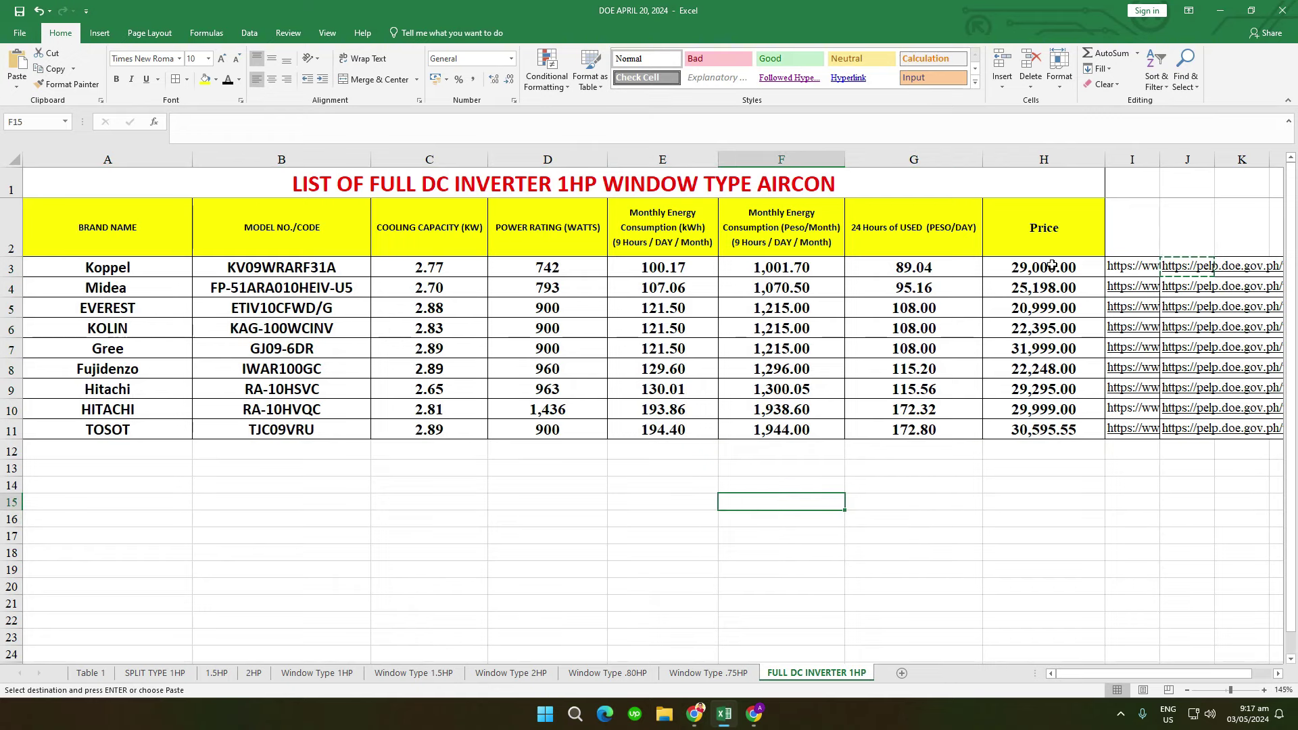
left_click_drag(1051, 265, 1070, 430)
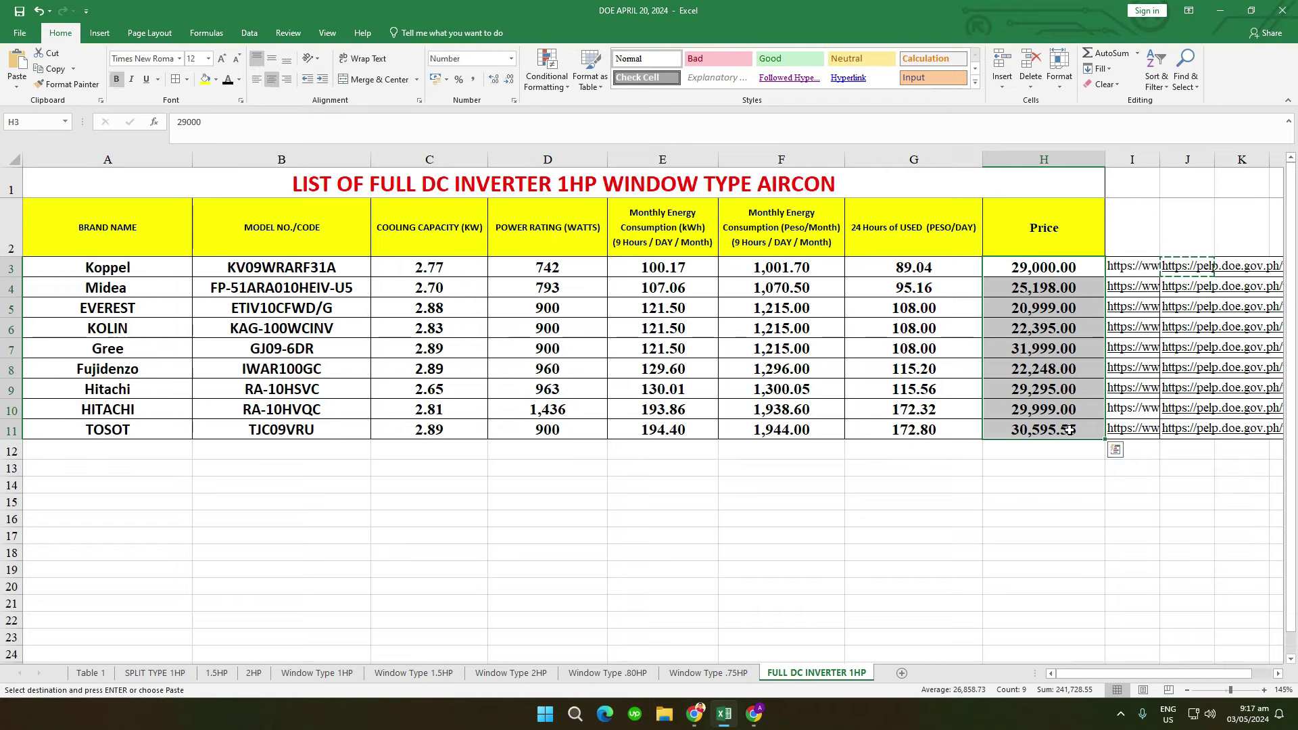
left_click(877, 523)
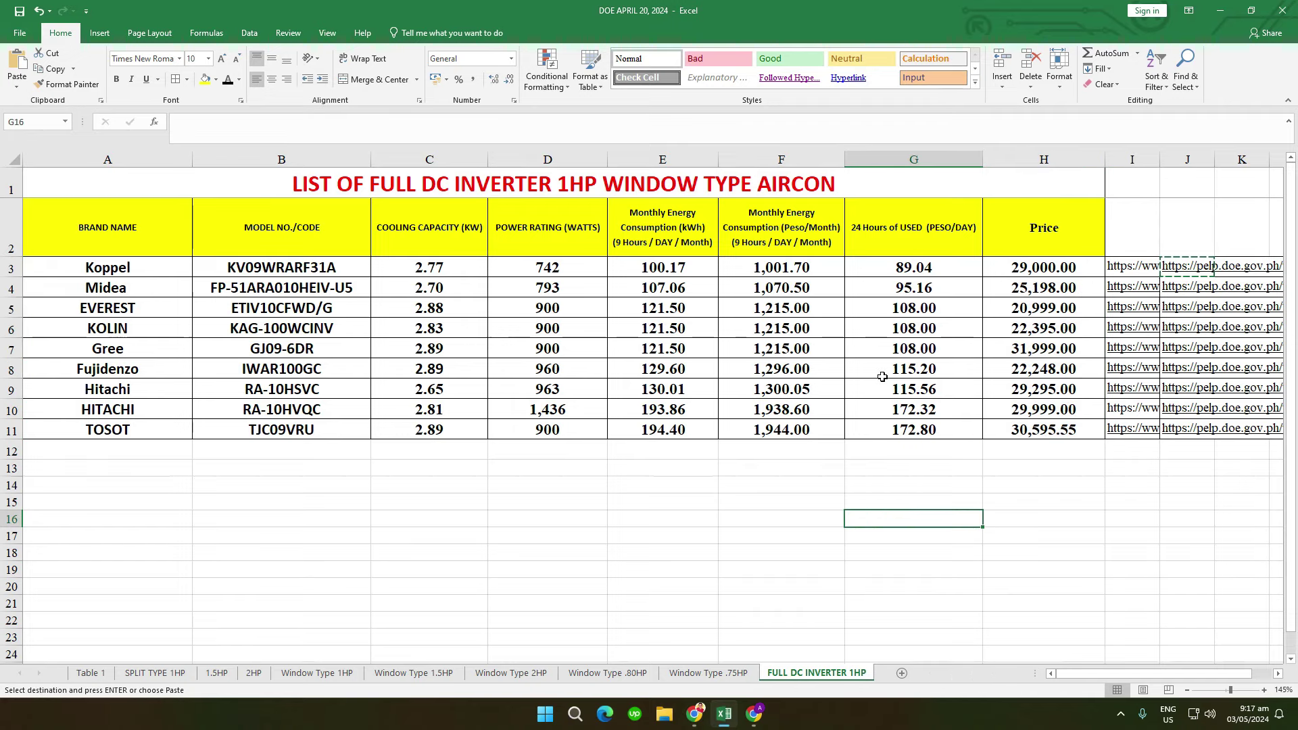
Step: Highlight the figures from cooling capacity to 24-hour peso cost for all brands to compare their specifications and running costs
left_click(662, 345)
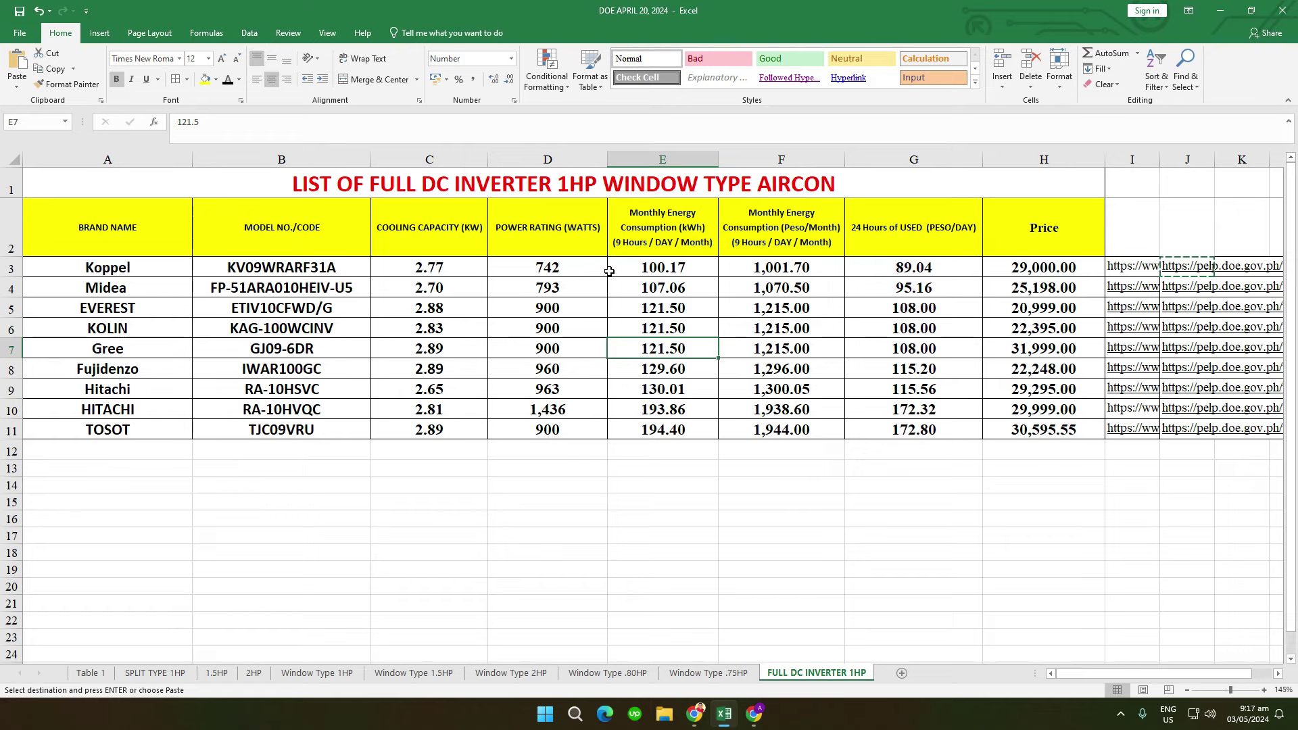
left_click_drag(430, 272, 931, 433)
left_click(768, 512)
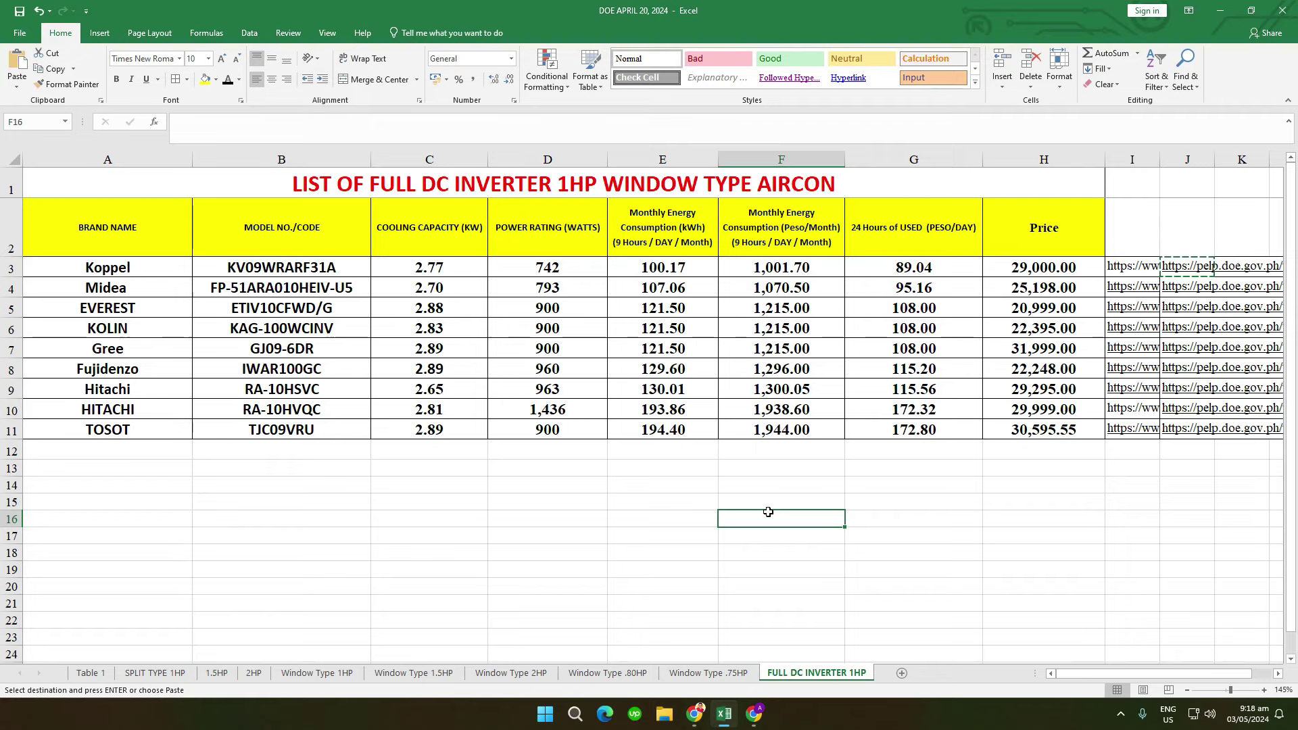
left_click(571, 296)
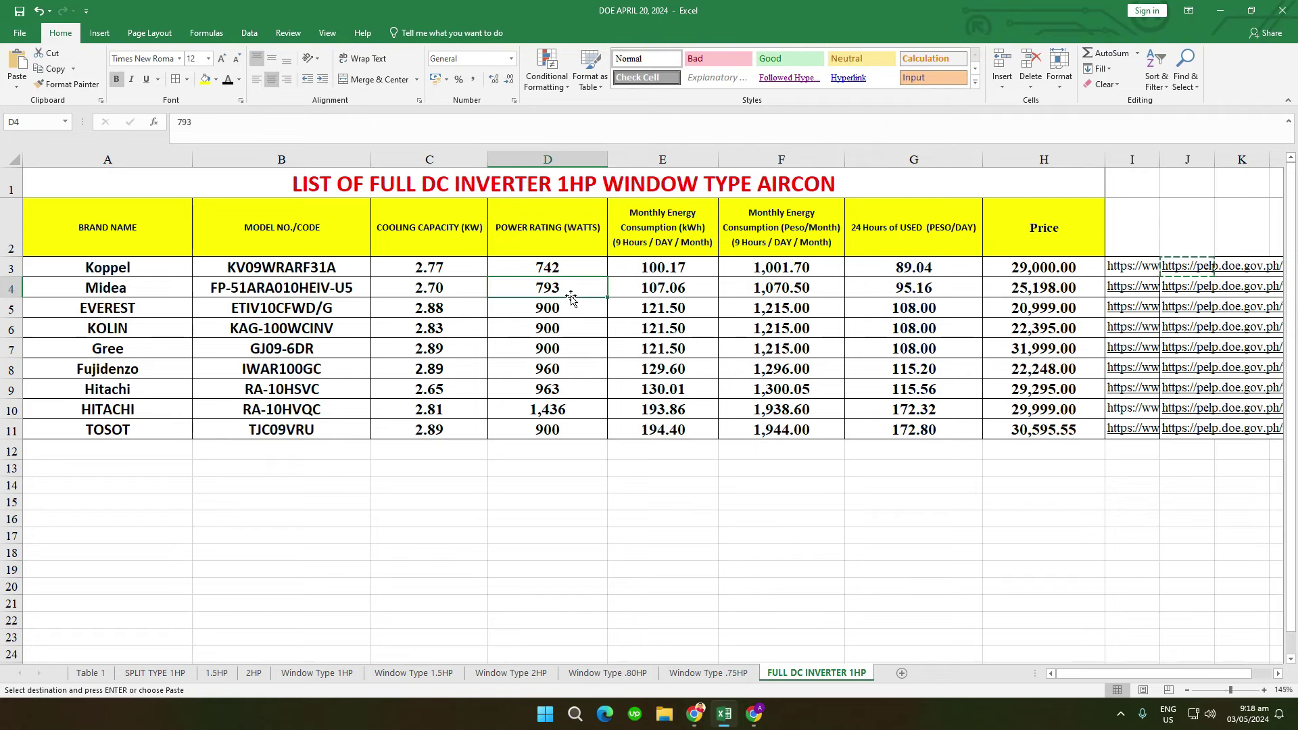
left_click_drag(454, 267, 890, 436)
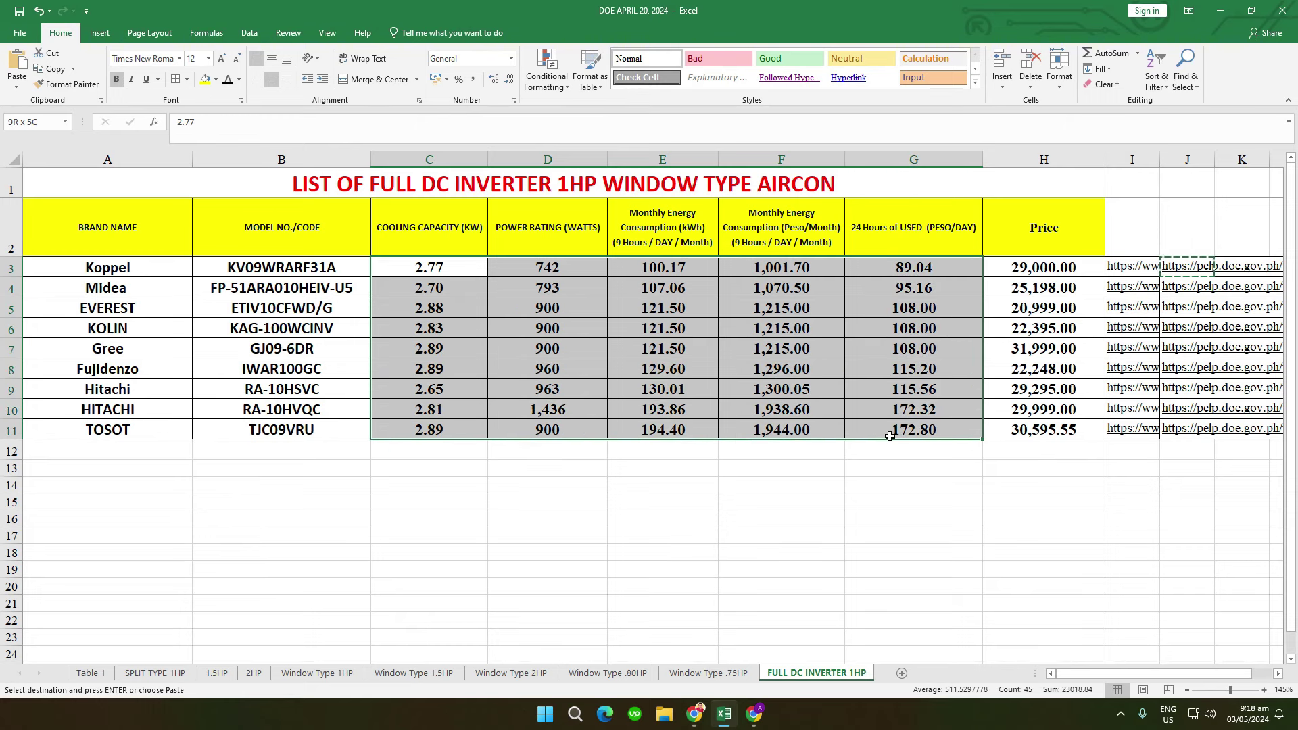
left_click(486, 346)
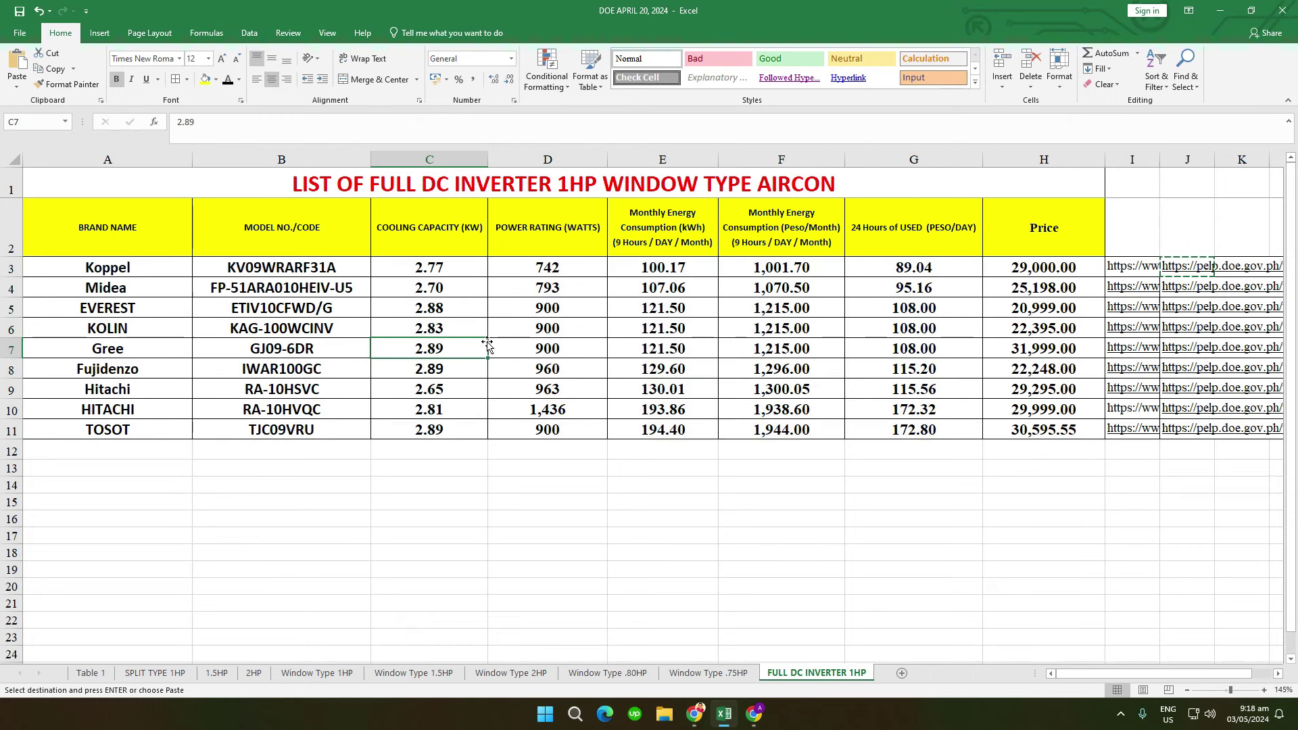
Step: Examine the Hitachi RA-10HSVC monthly kWh figure and the power ratings of the Fujidenzo, EVEREST and Gree entries
left_click(622, 384)
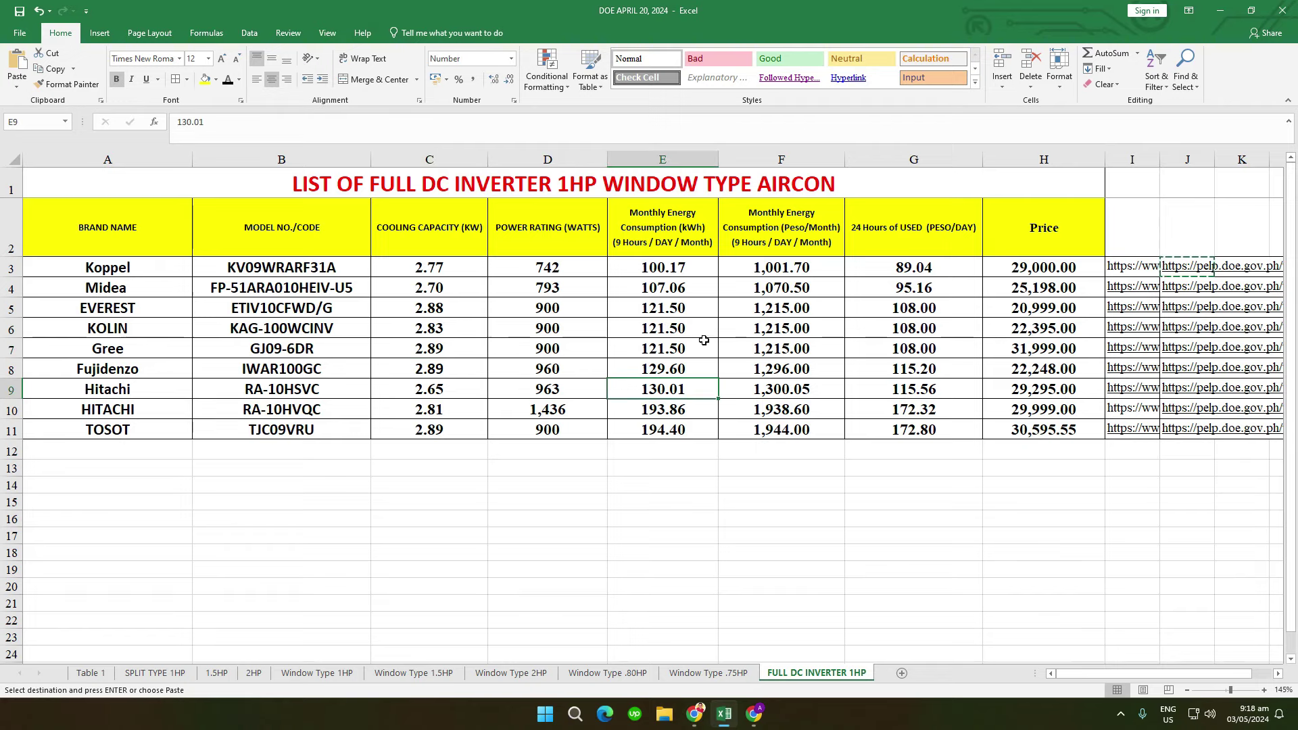
left_click(604, 370)
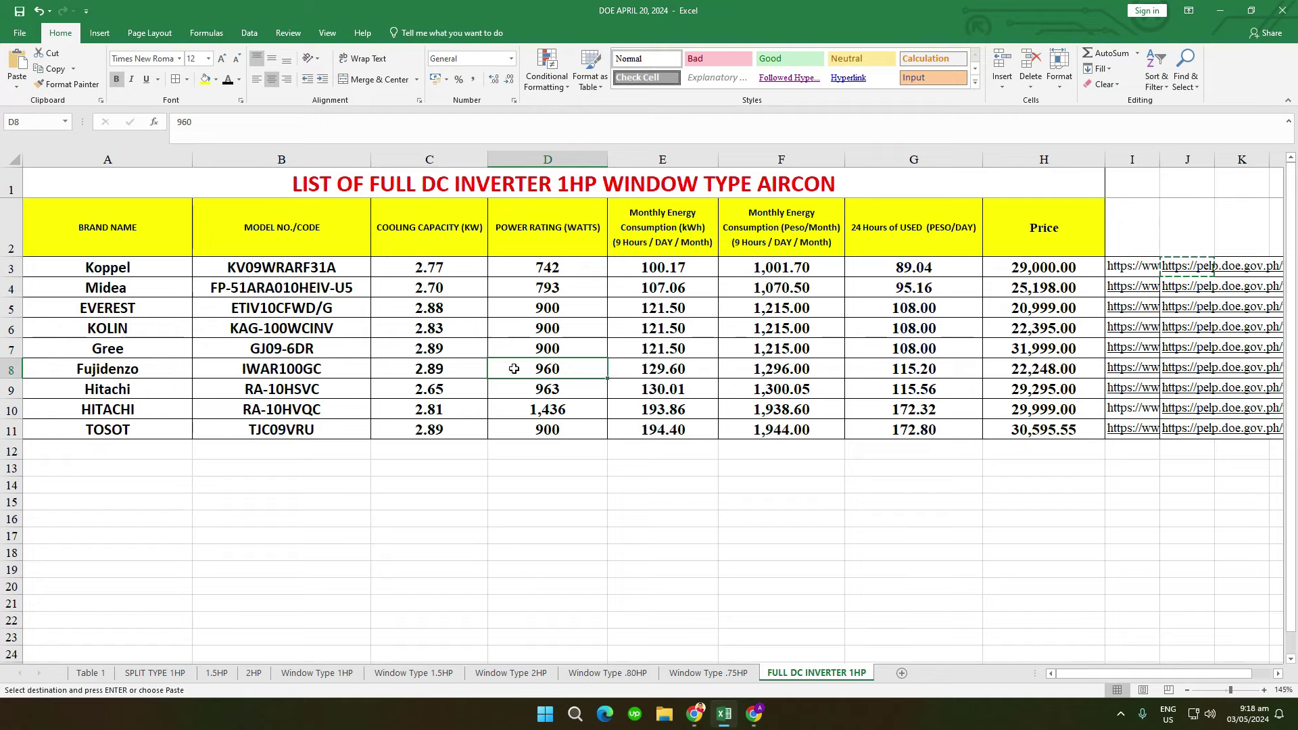
left_click(510, 309)
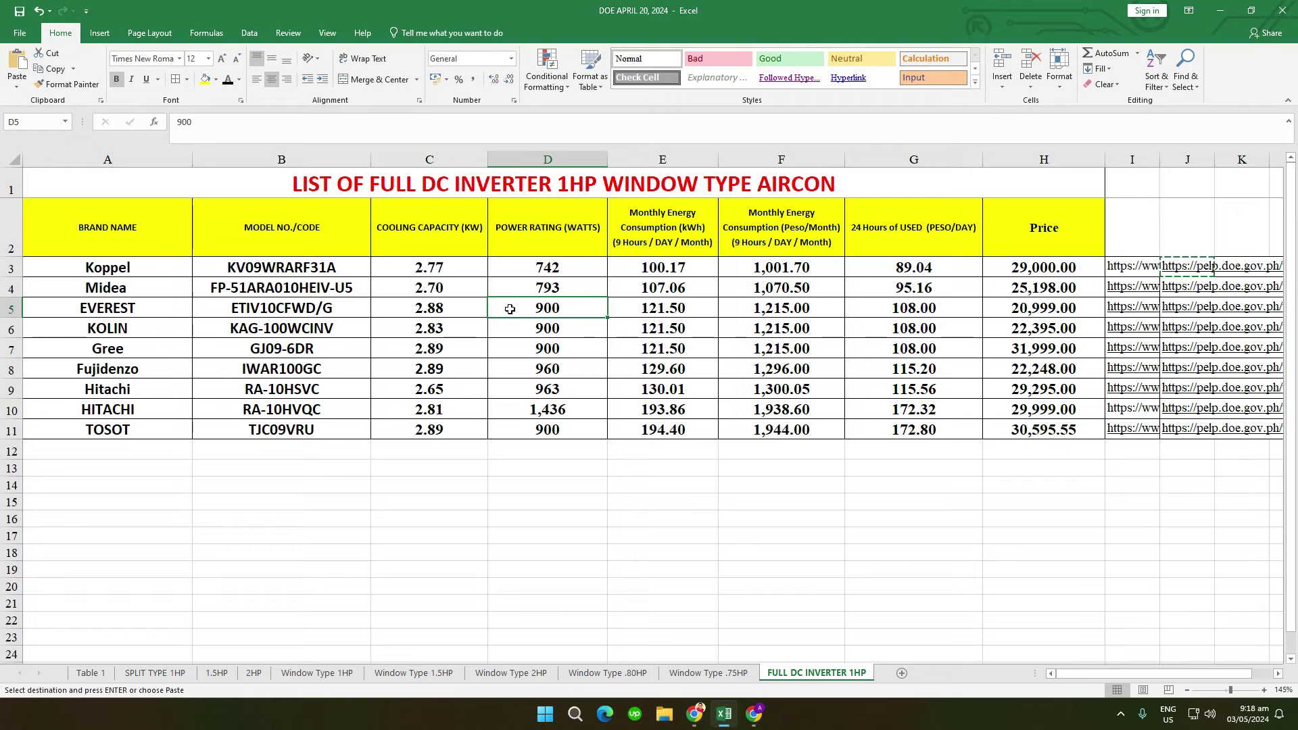
left_click(525, 353)
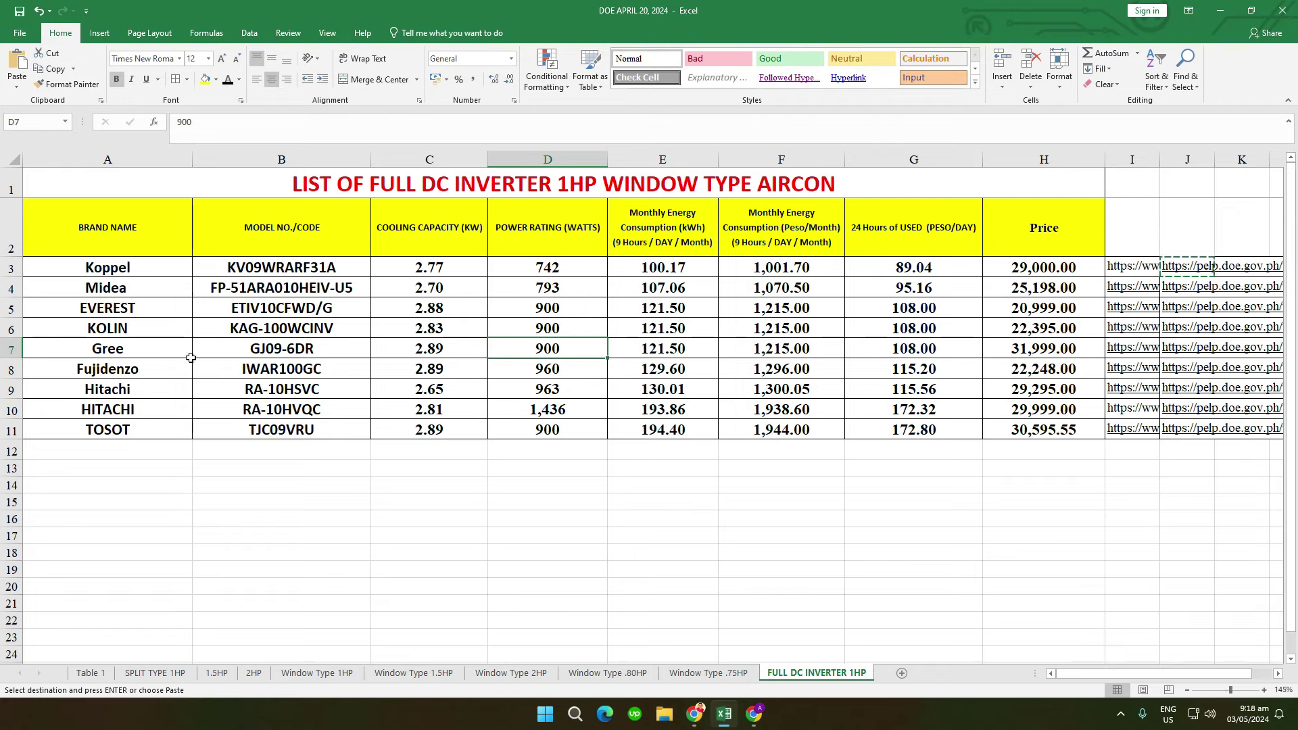
Step: Highlight the KOLIN brand name together with its model code KAG-100WCINV in the list
left_click(177, 394)
left_click_drag(156, 325, 291, 332)
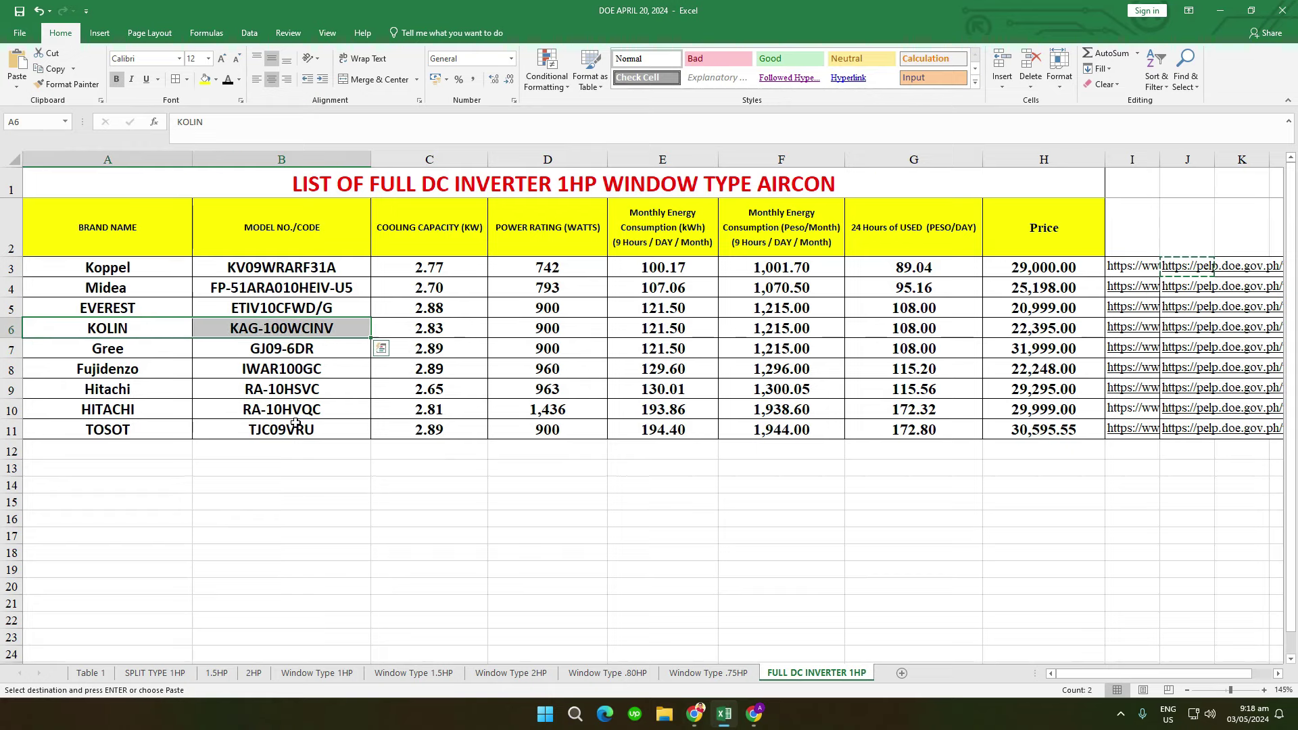
left_click(280, 355)
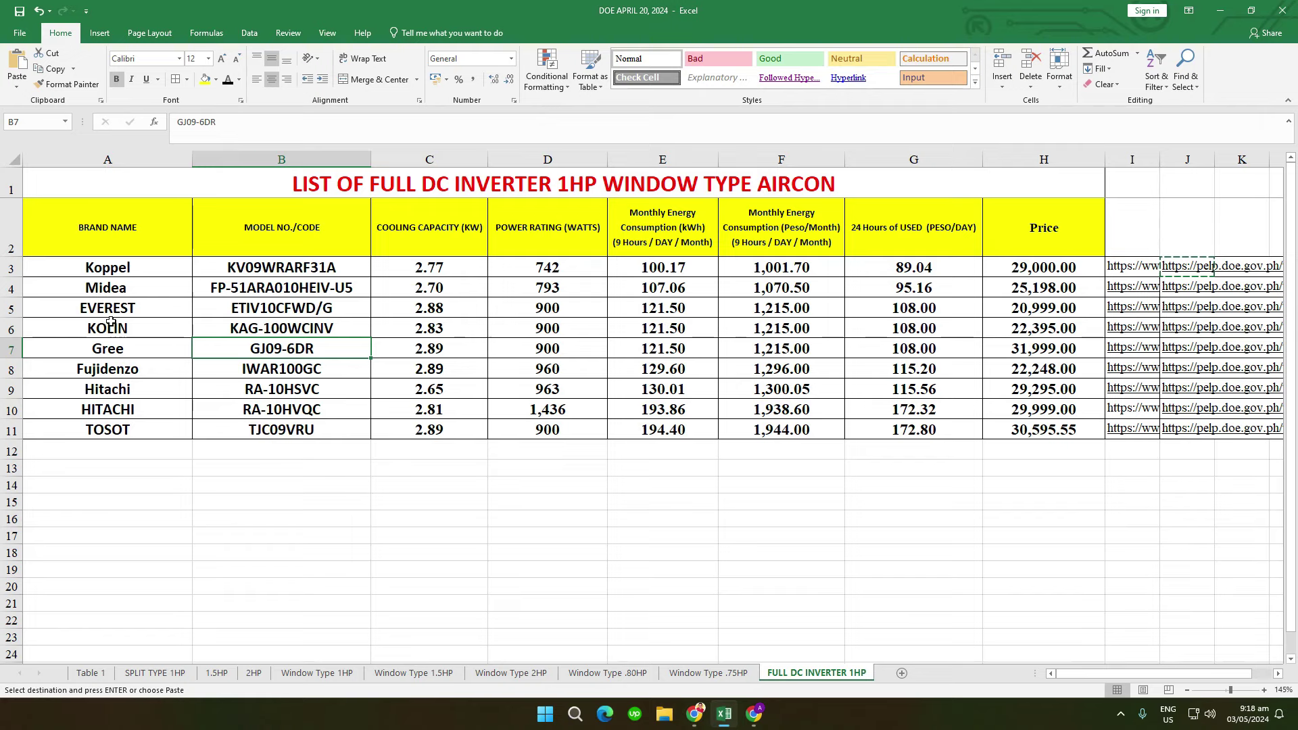
left_click_drag(114, 328, 286, 320)
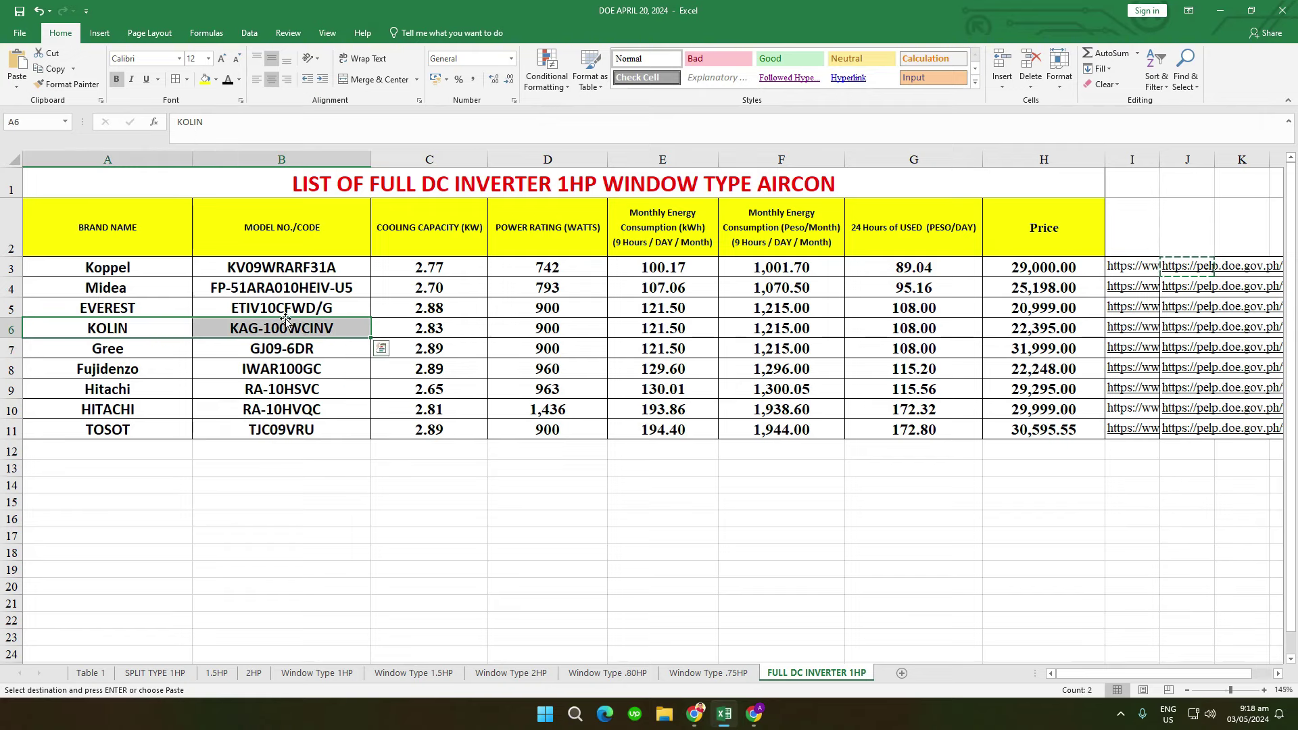
left_click(636, 348)
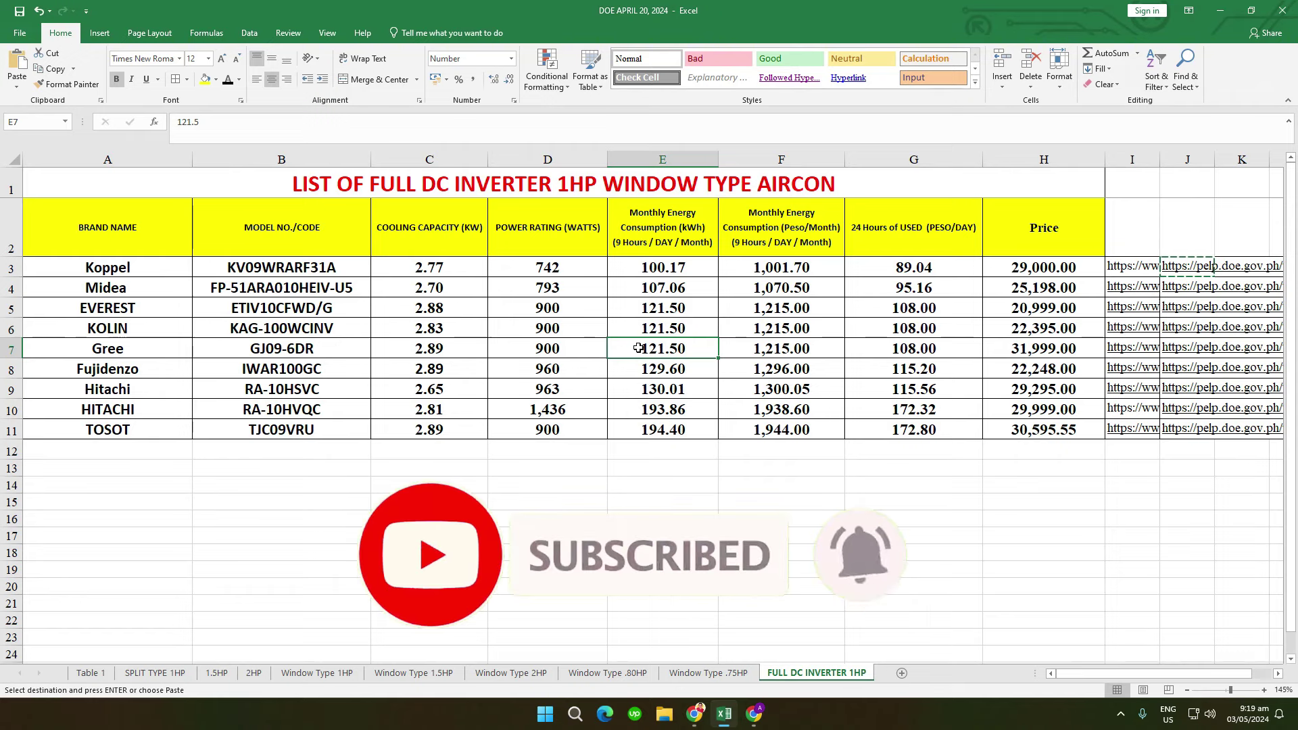
left_click(548, 518)
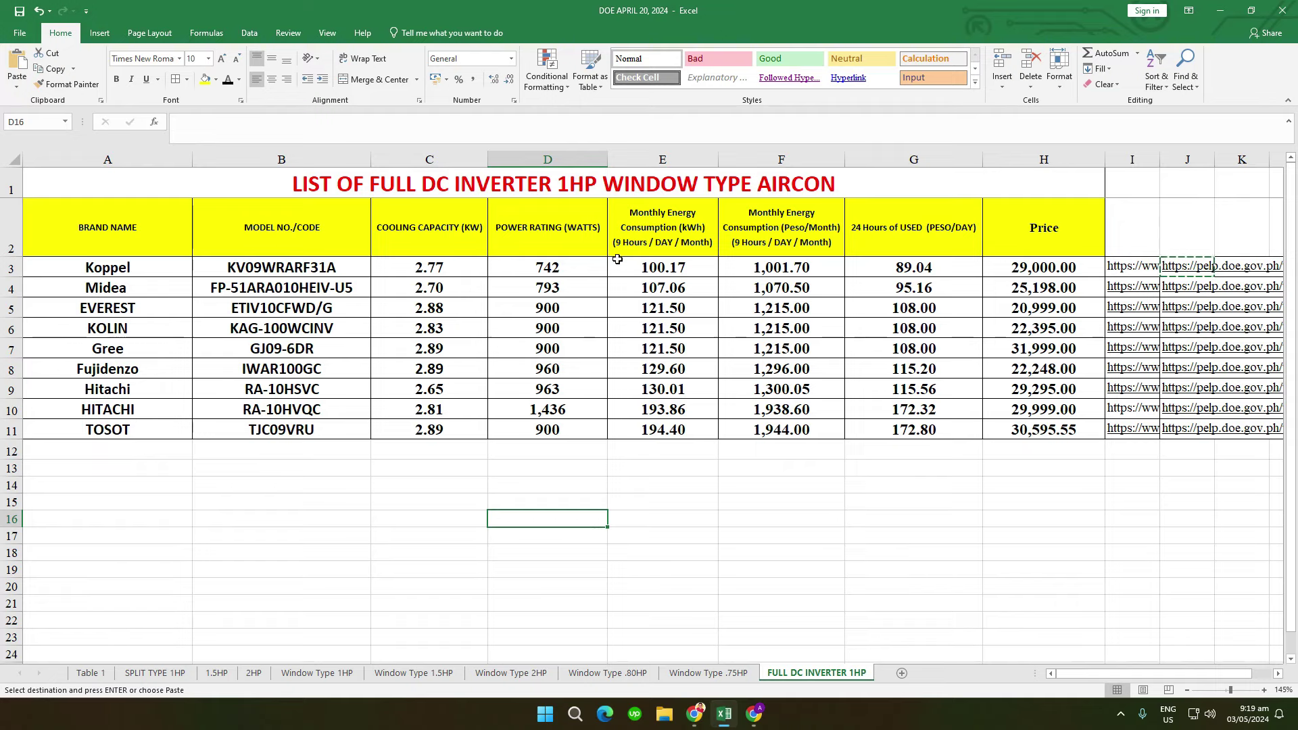
left_click(720, 502)
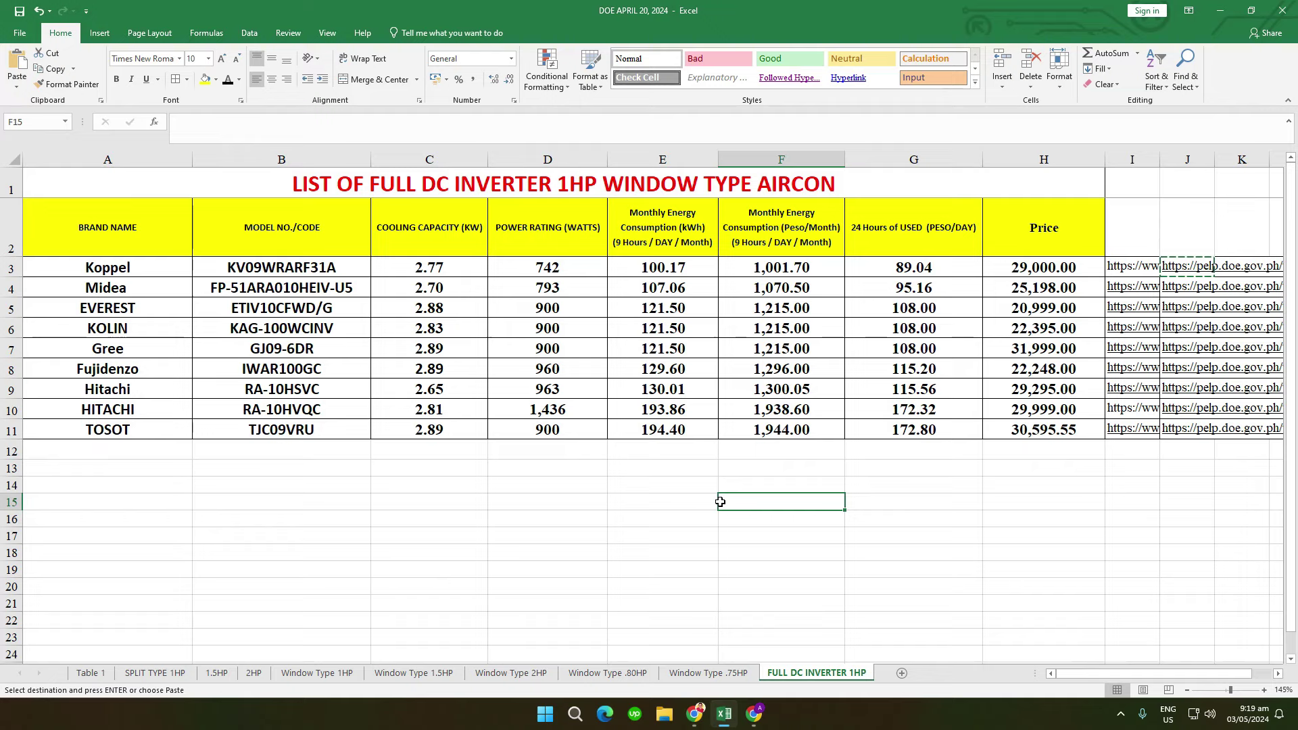